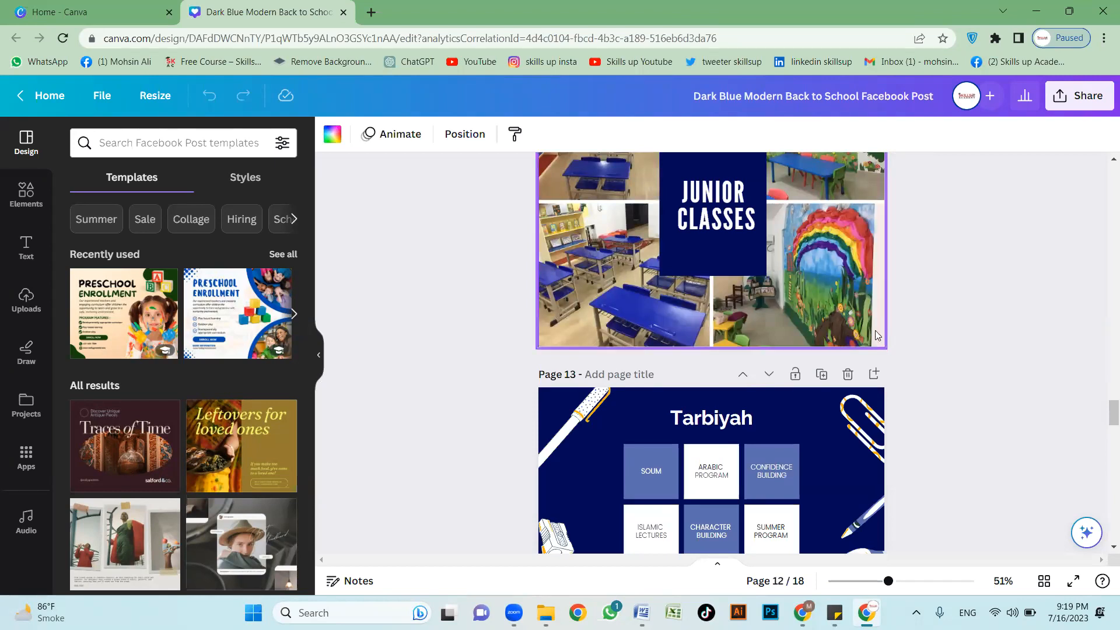
Step: Review pages 12–18 of the Facebook post design, then return to the Canva home page
scroll(926, 414, down, 5)
scroll(937, 407, down, 10)
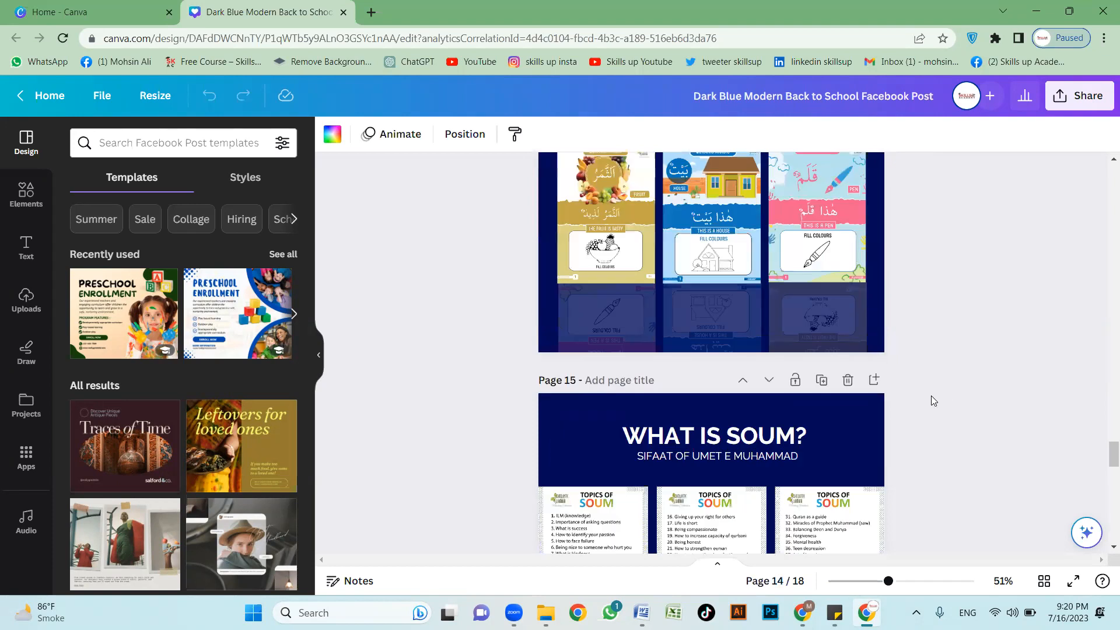
scroll(957, 415, down, 3)
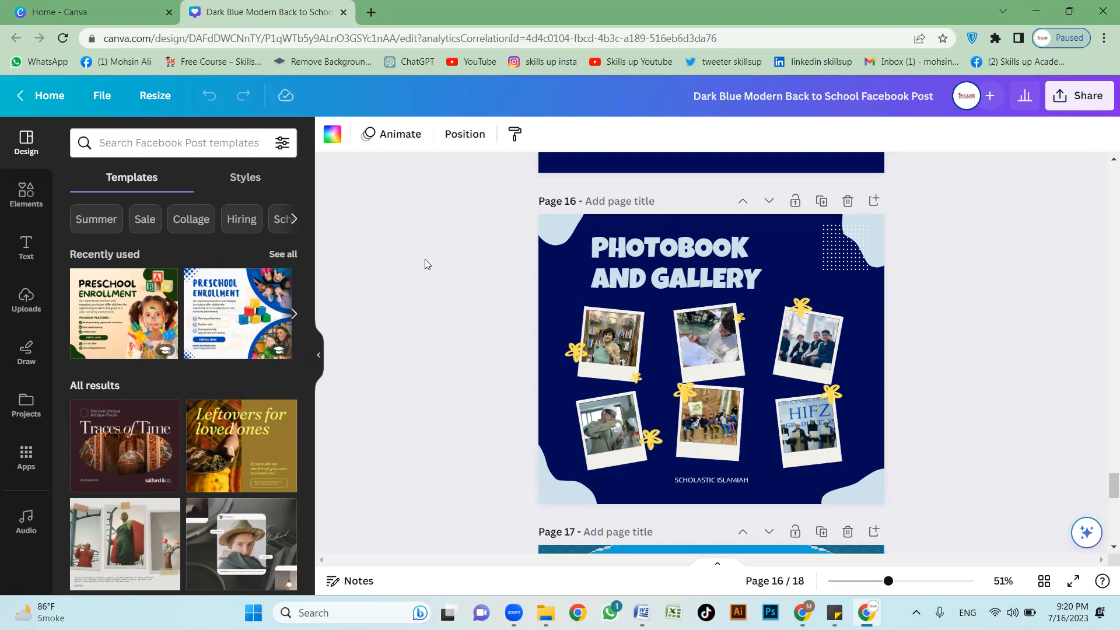
scroll(482, 400, down, 5)
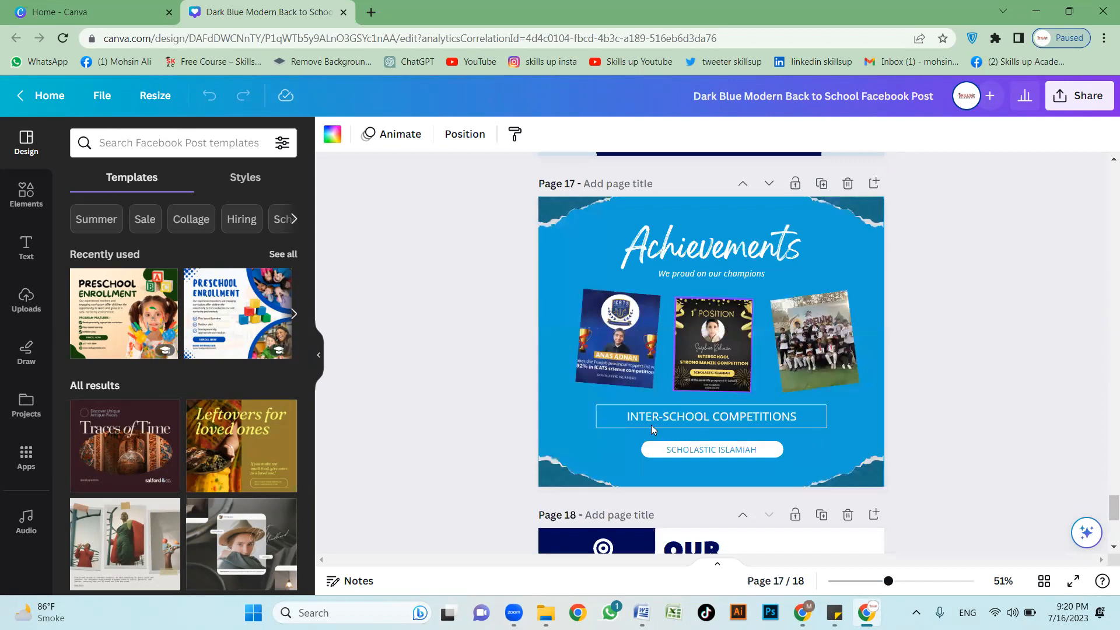
scroll(485, 371, down, 5)
scroll(488, 376, up, 1)
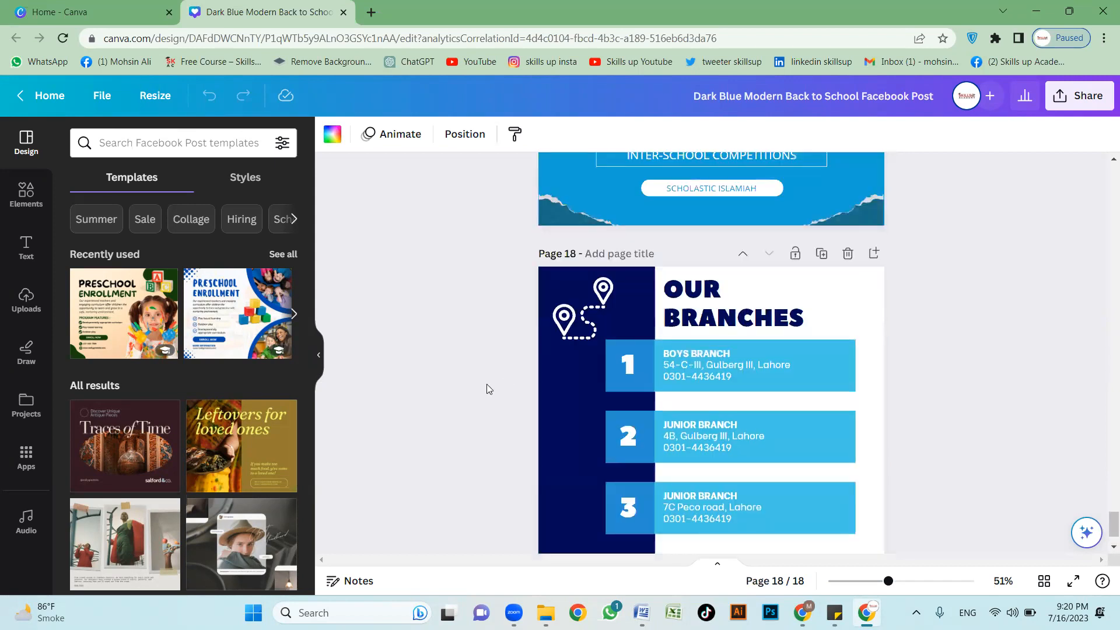
scroll(489, 389, up, 4)
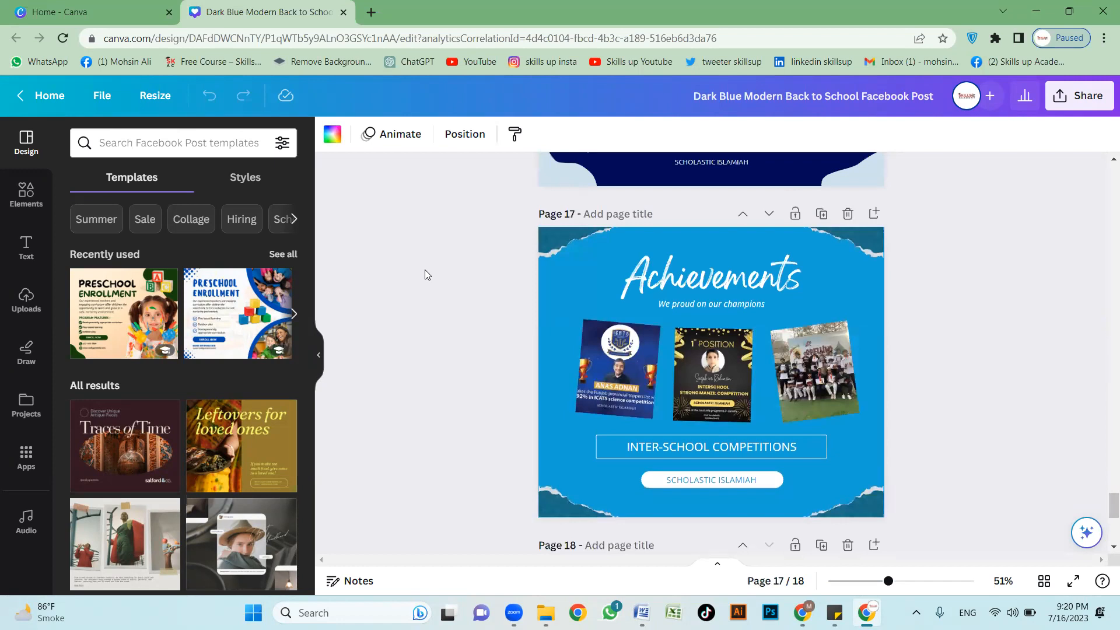
scroll(425, 270, up, 3)
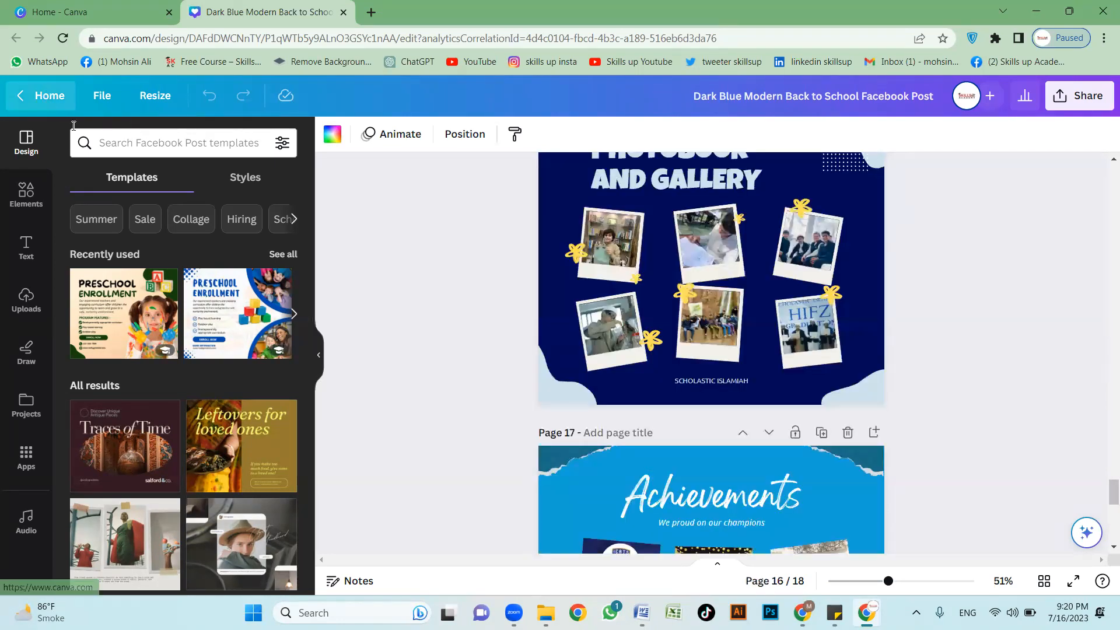
click(57, 96)
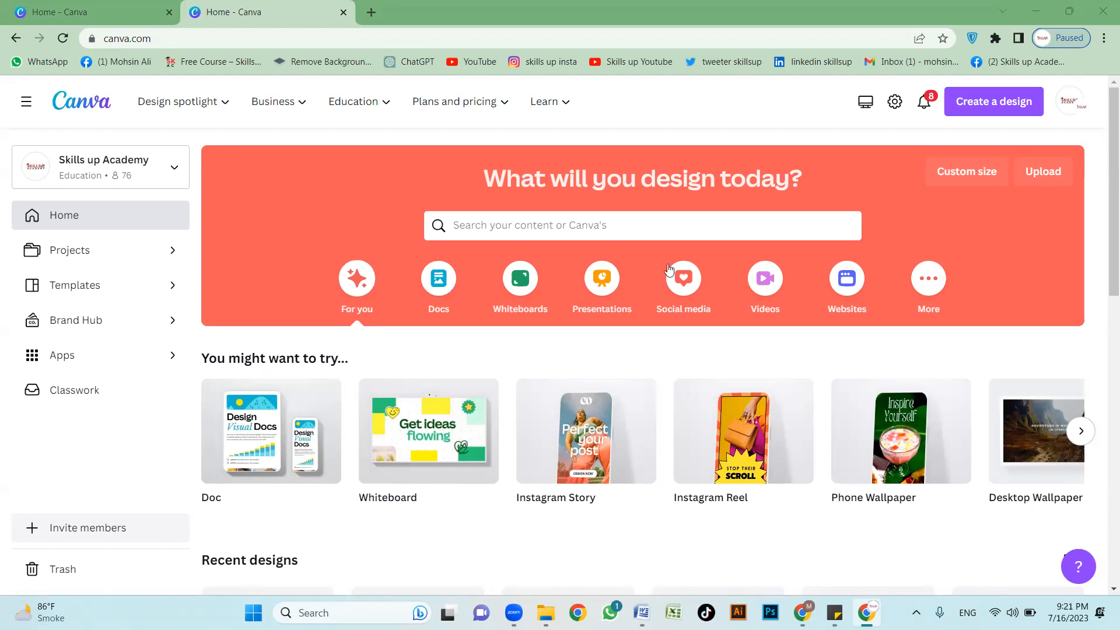
Step: Activate the home page search box to show recent searches and suggested templates
click(515, 225)
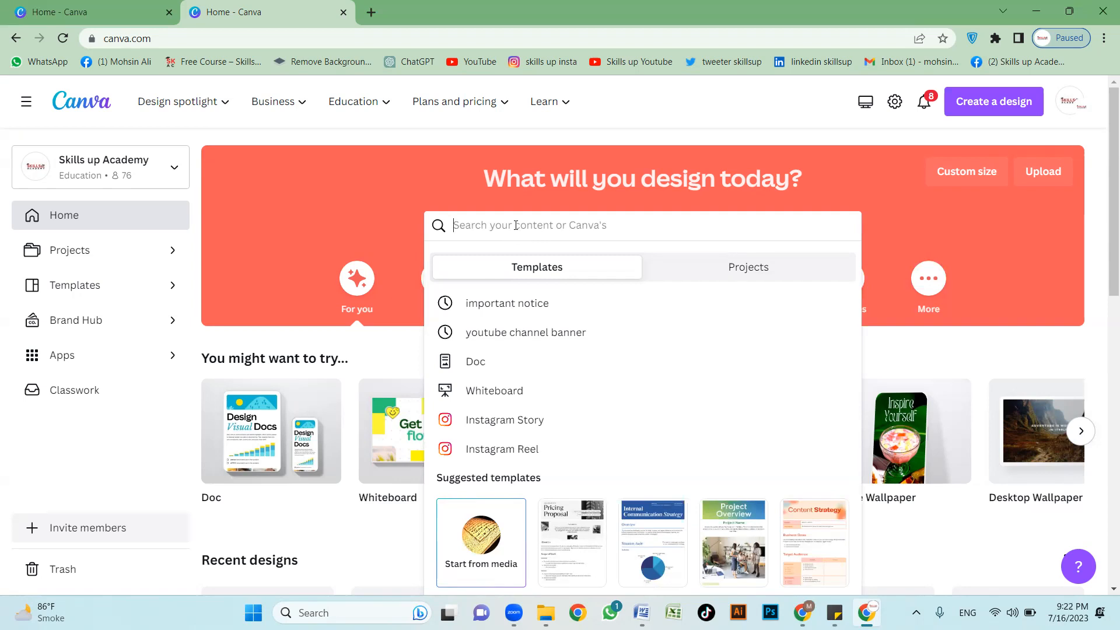
Step: Search 'resume' and bring up the 'professional resume' template results
text(resume)
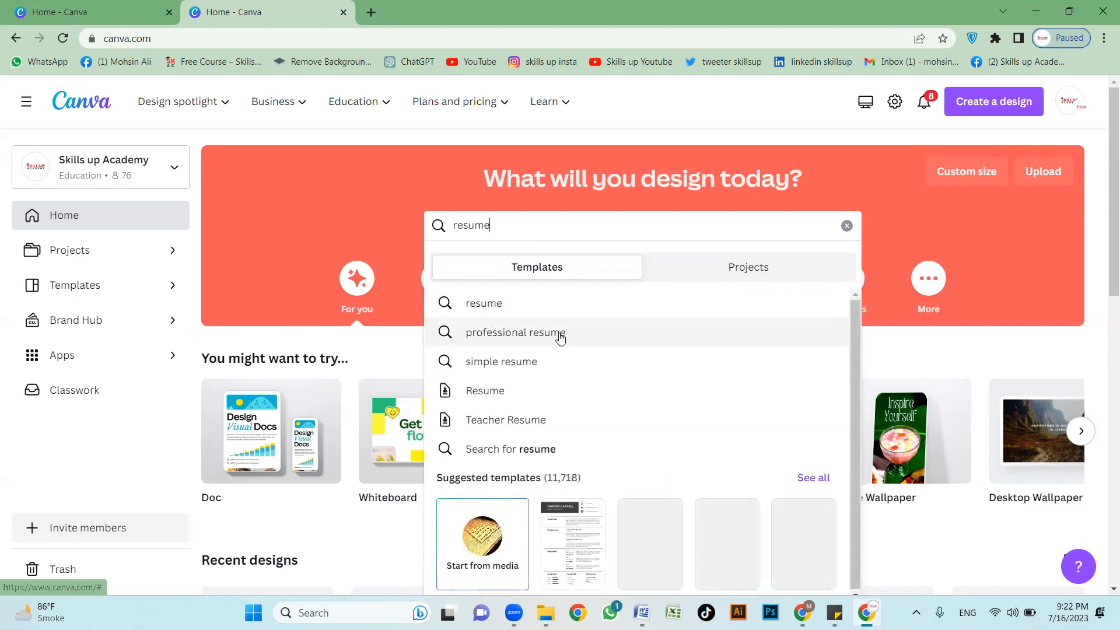
click(521, 336)
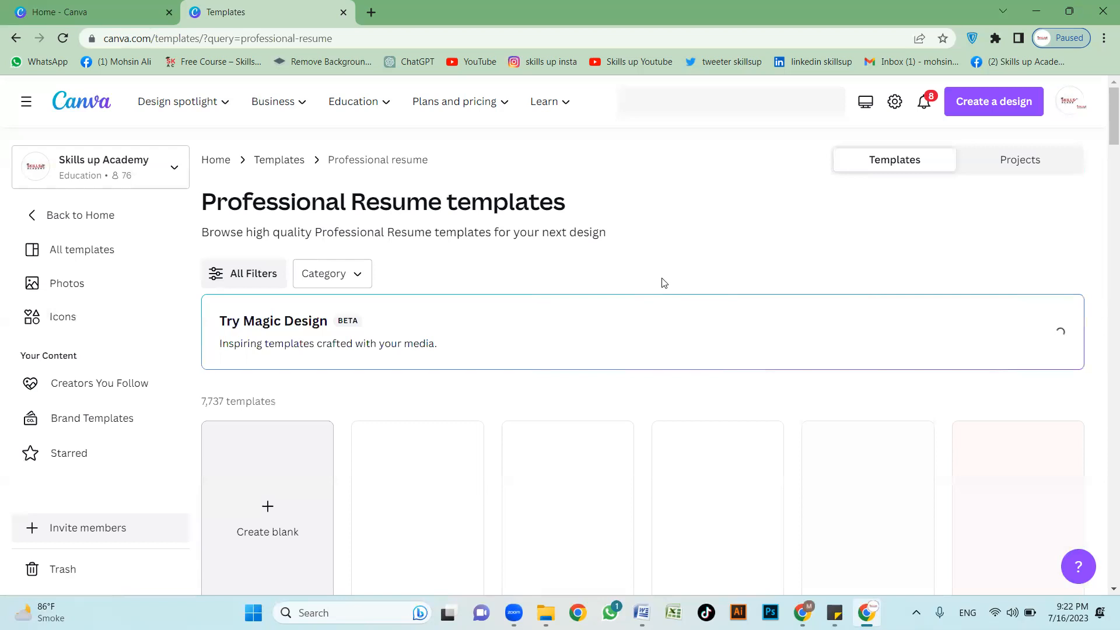
scroll(418, 349, down, 2)
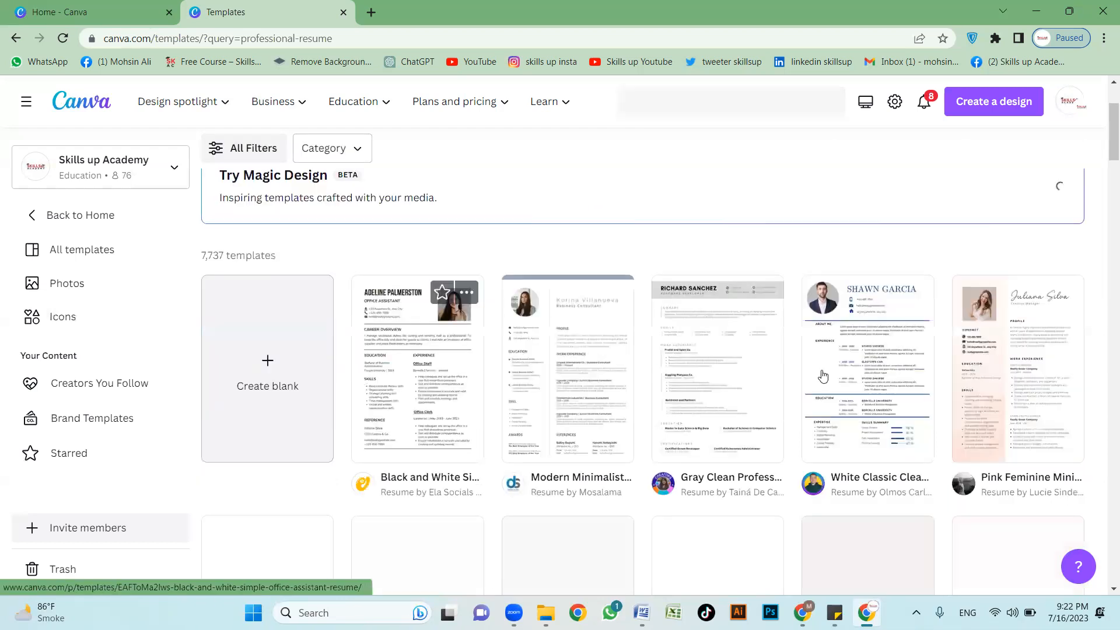
scroll(813, 347, down, 2)
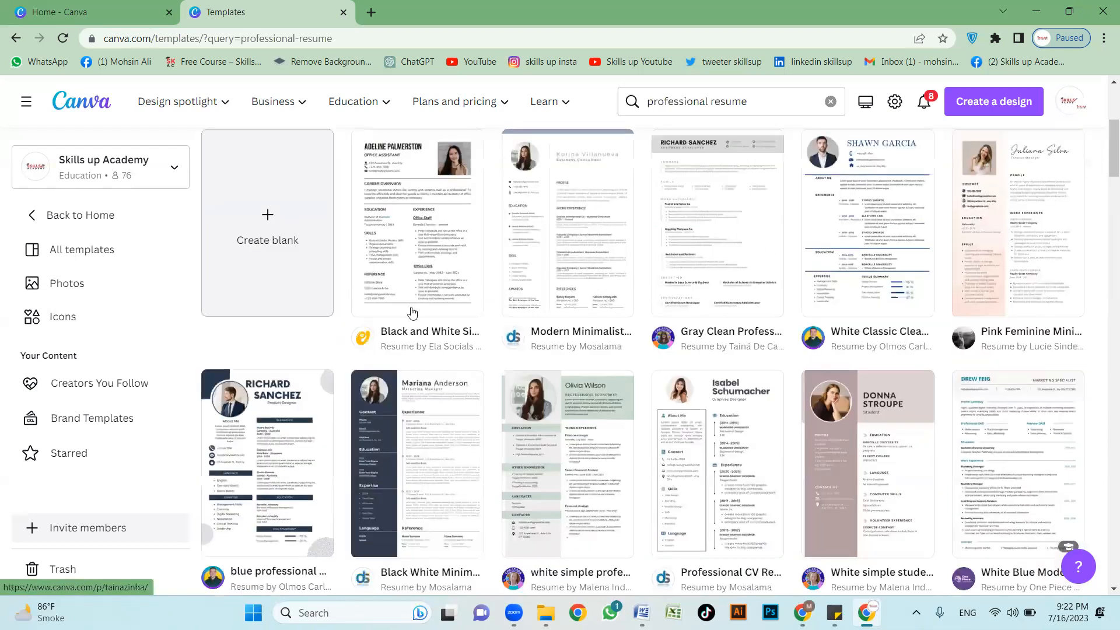
scroll(1103, 375, down, 1)
scroll(543, 382, down, 3)
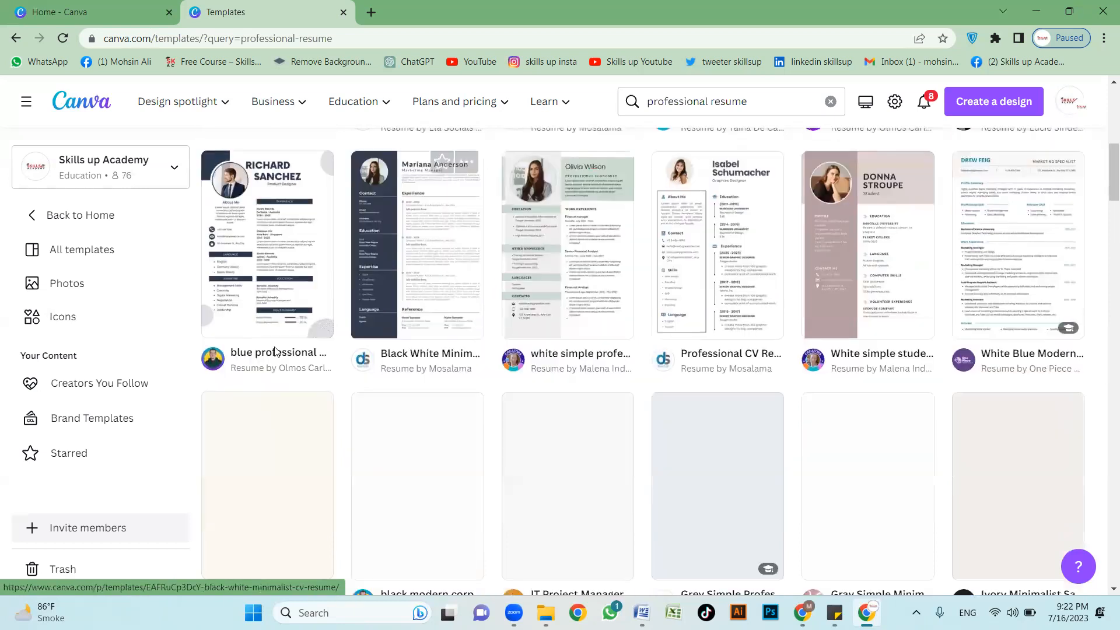
Step: Scroll up and down through the professional resume template results
scroll(368, 362, down, 2)
scroll(559, 382, down, 4)
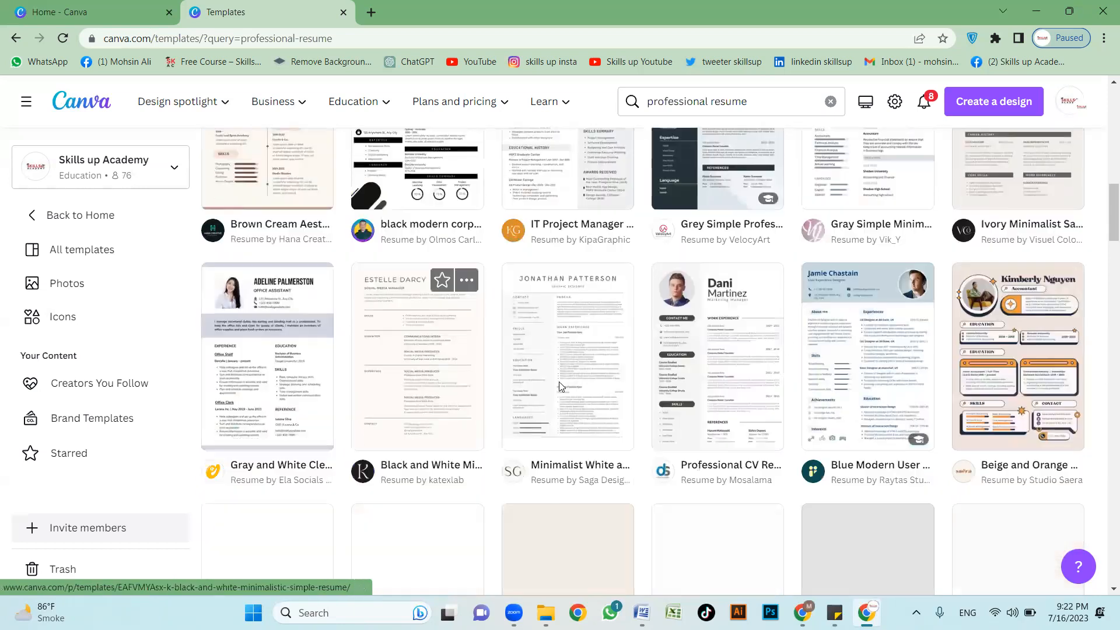
scroll(548, 391, down, 2)
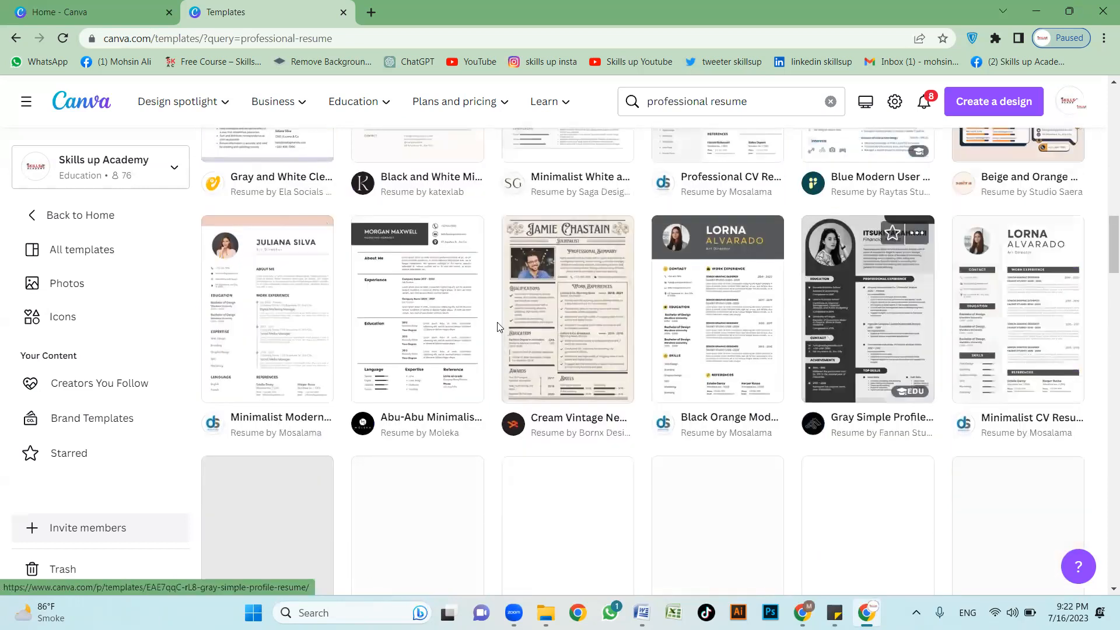
scroll(500, 327, down, 1)
scroll(327, 336, down, 2)
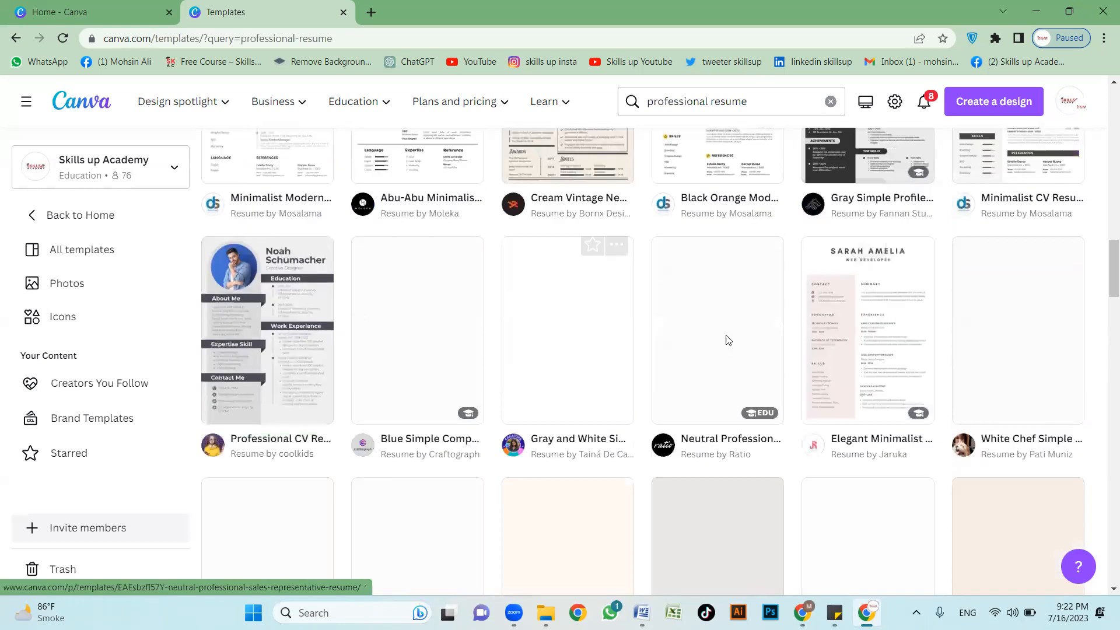
scroll(467, 338, down, 1)
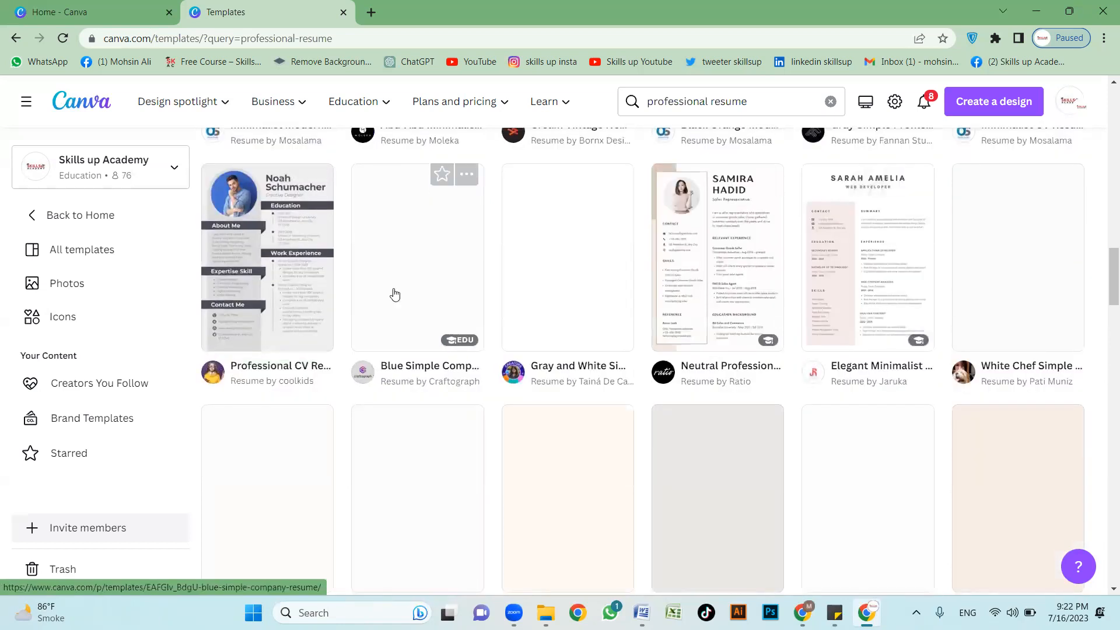
scroll(449, 353, up, 1)
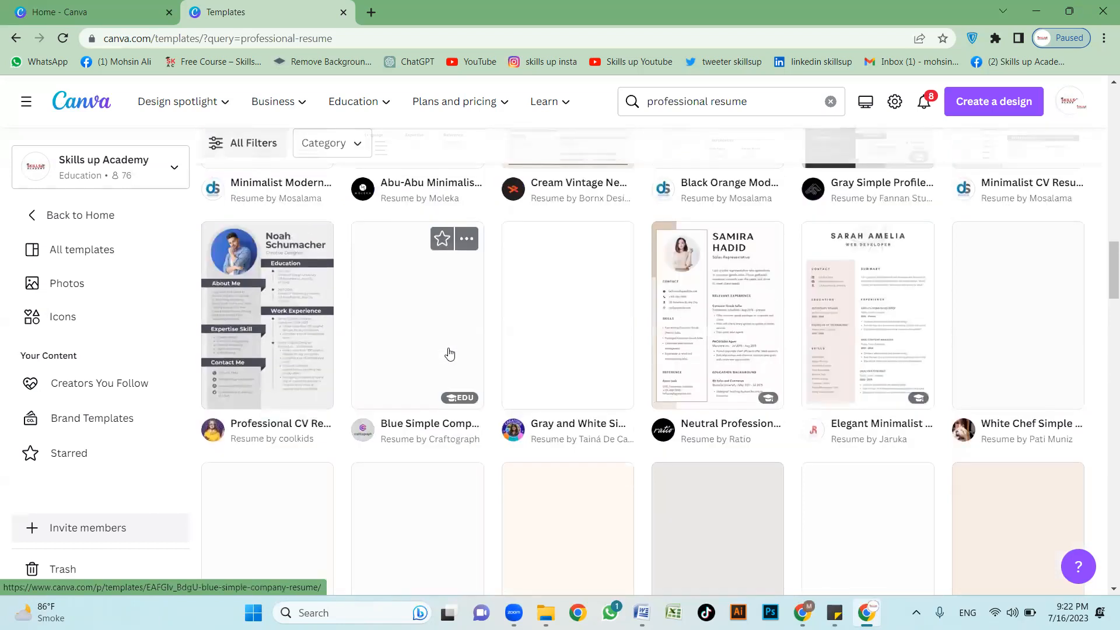
scroll(350, 326, up, 2)
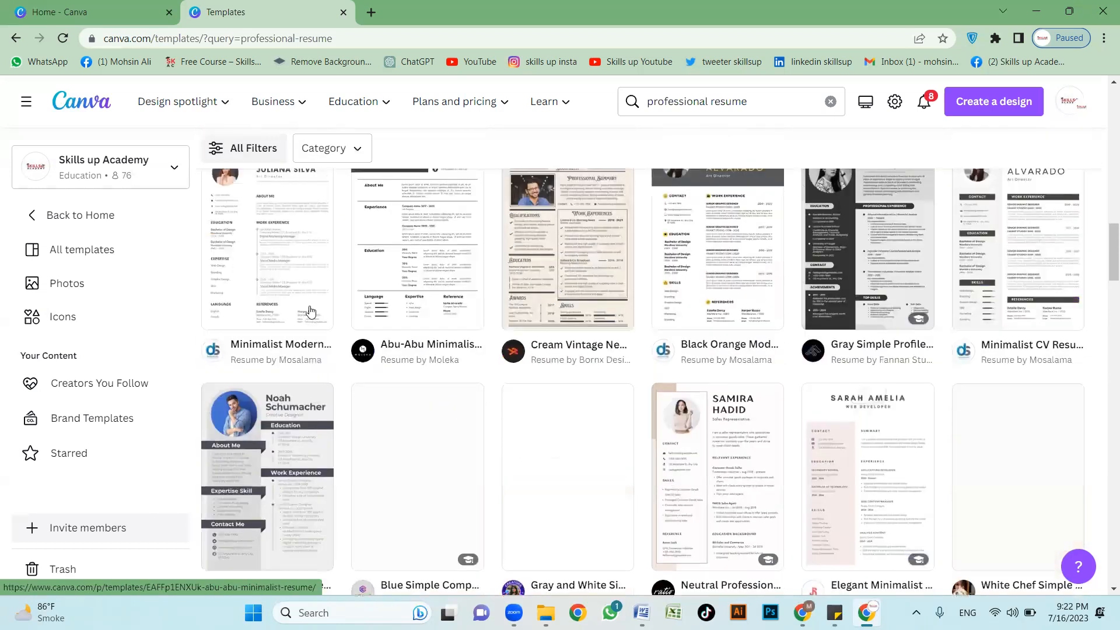
scroll(717, 406, up, 2)
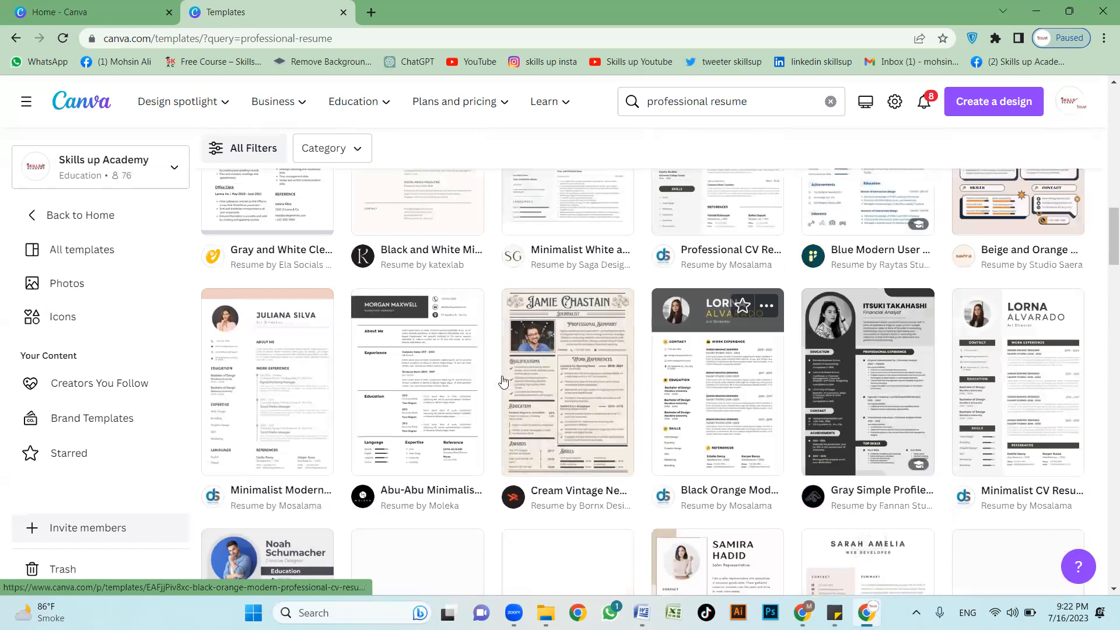
scroll(470, 400, up, 2)
scroll(717, 379, down, 4)
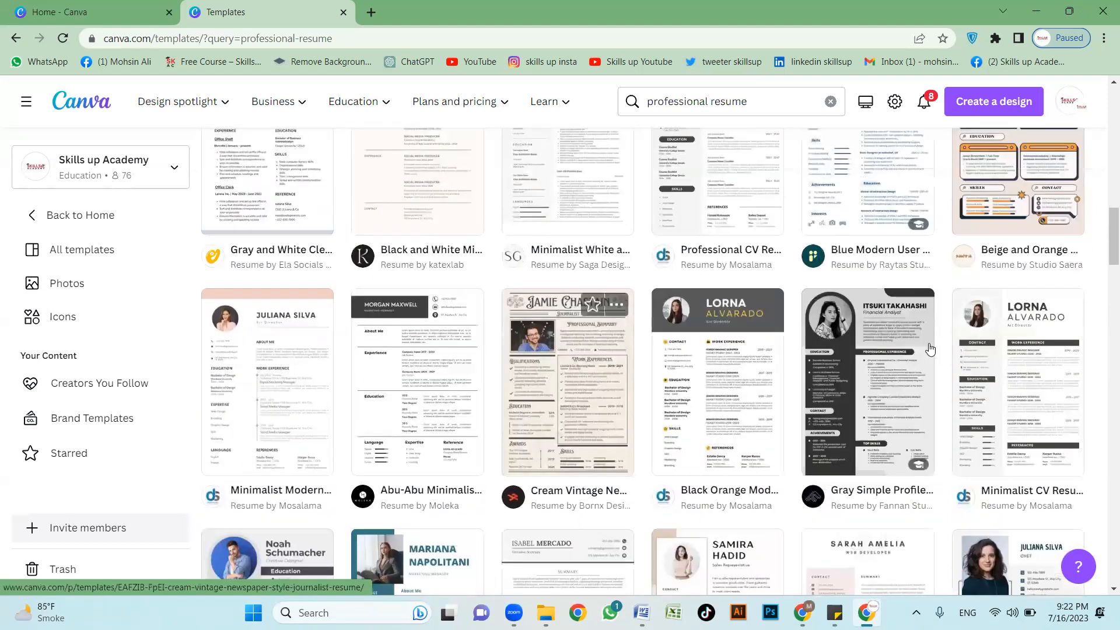
scroll(550, 354, down, 3)
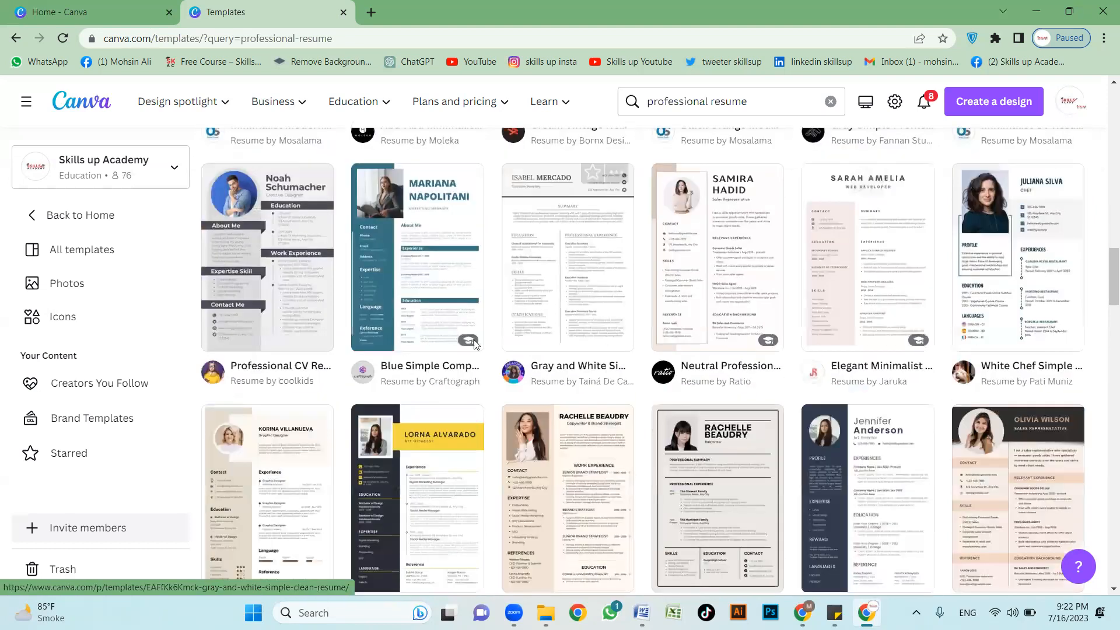
scroll(729, 309, down, 1)
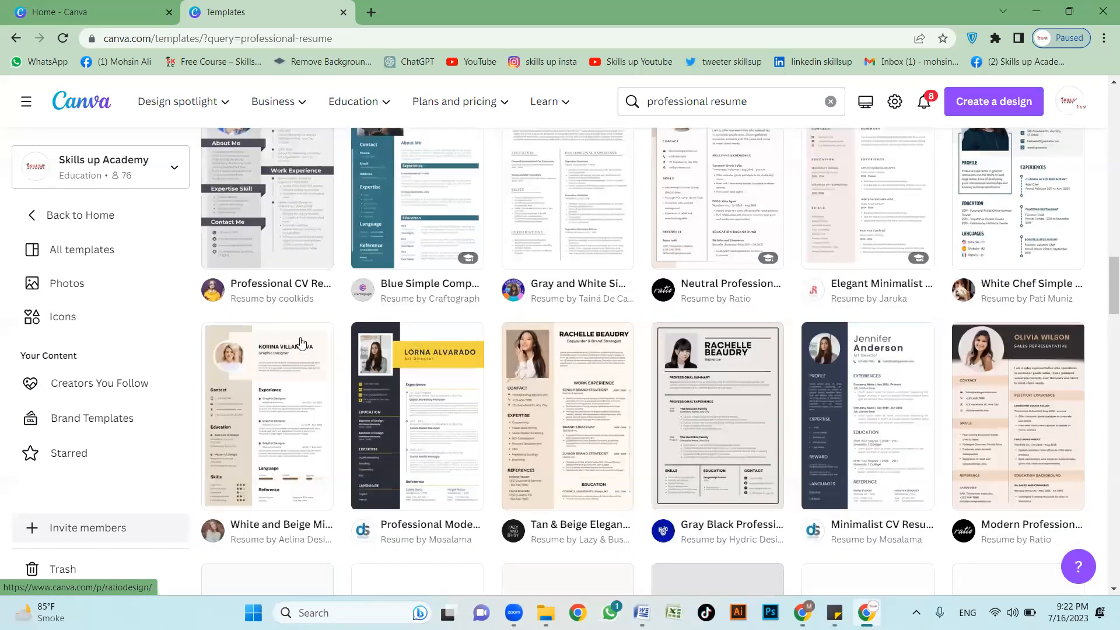
scroll(514, 352, down, 5)
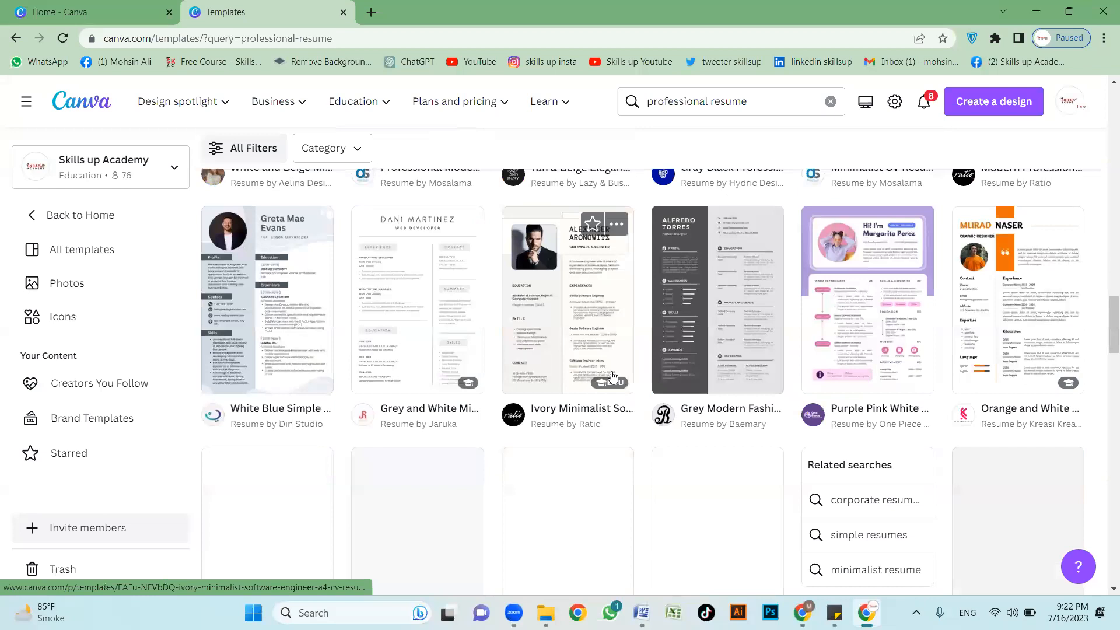
scroll(590, 393, down, 3)
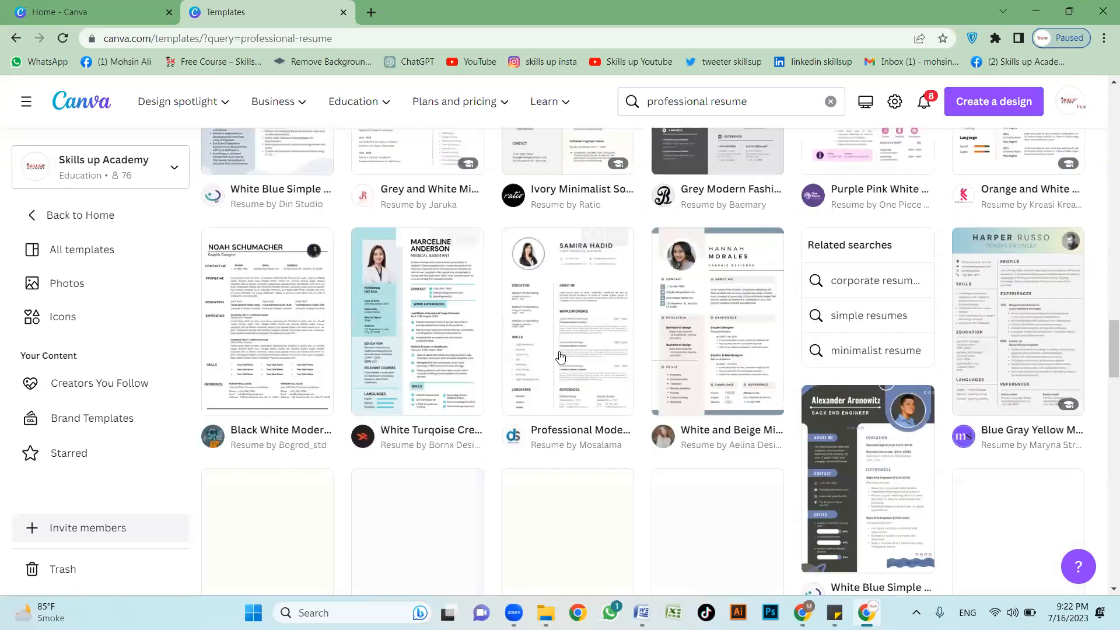
scroll(585, 355, down, 2)
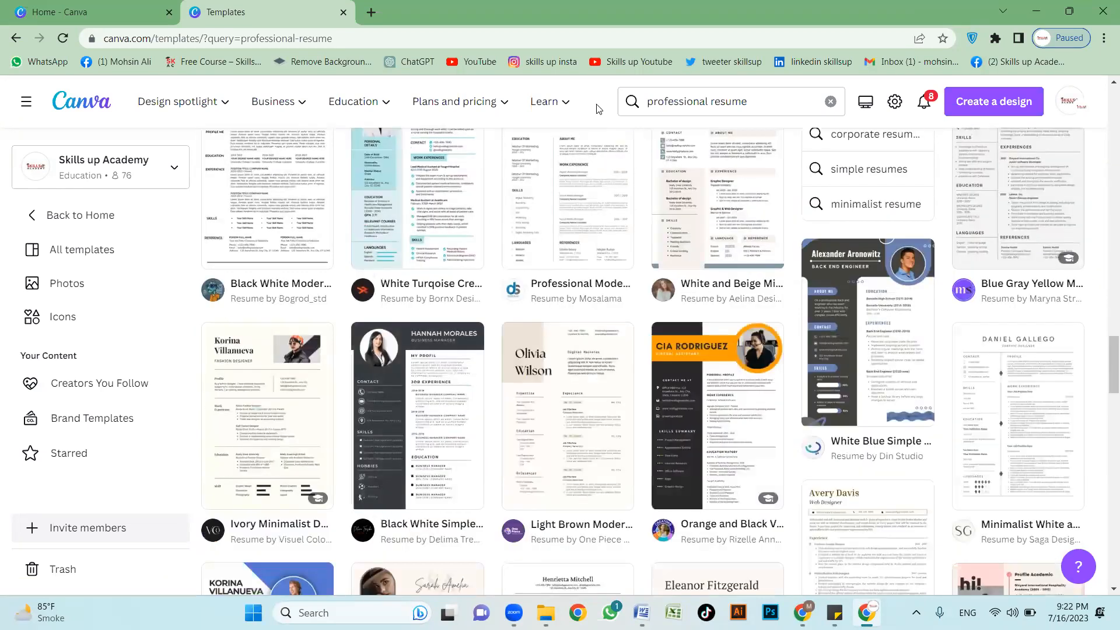
scroll(626, 310, up, 1)
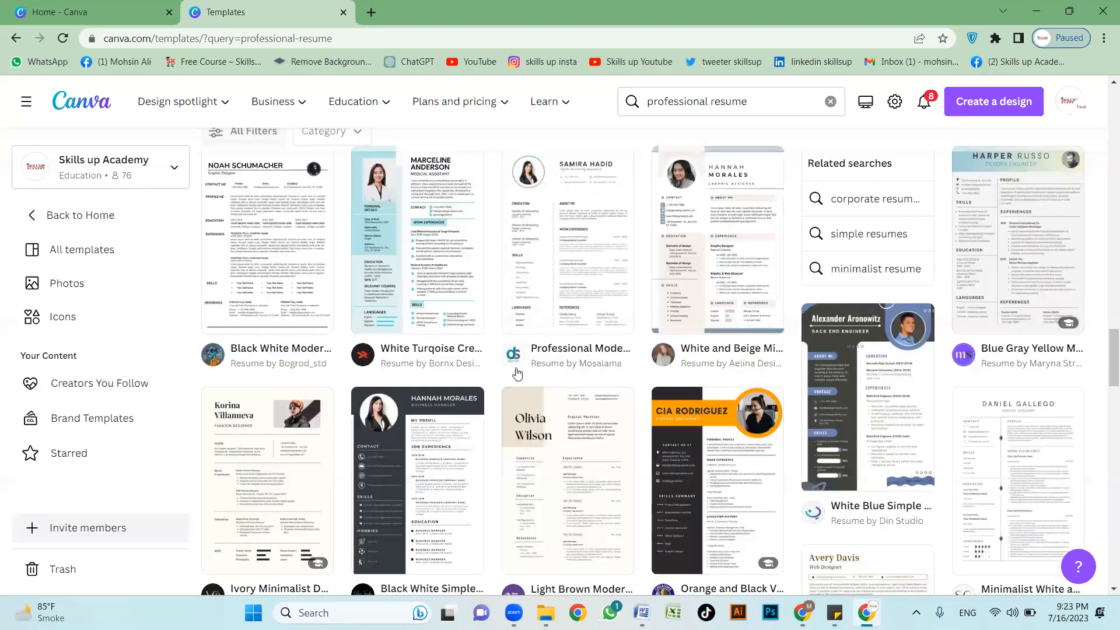
scroll(518, 373, up, 5)
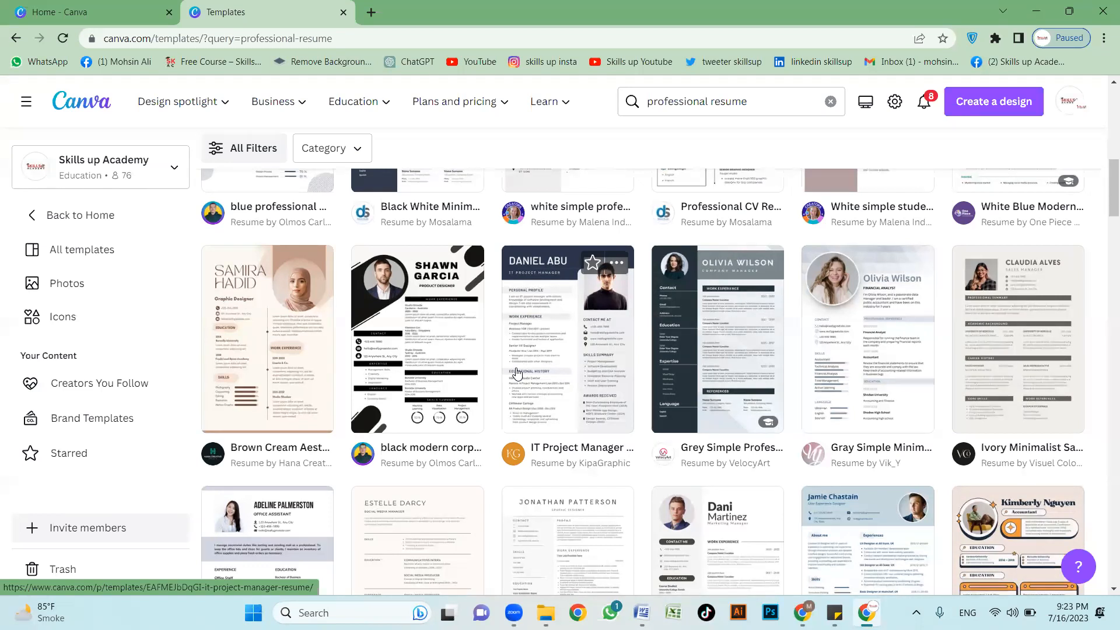
Step: Preview the Black White Minimalist CV Resume template and start customising a copy
scroll(516, 373, up, 1)
scroll(516, 373, up, 1)
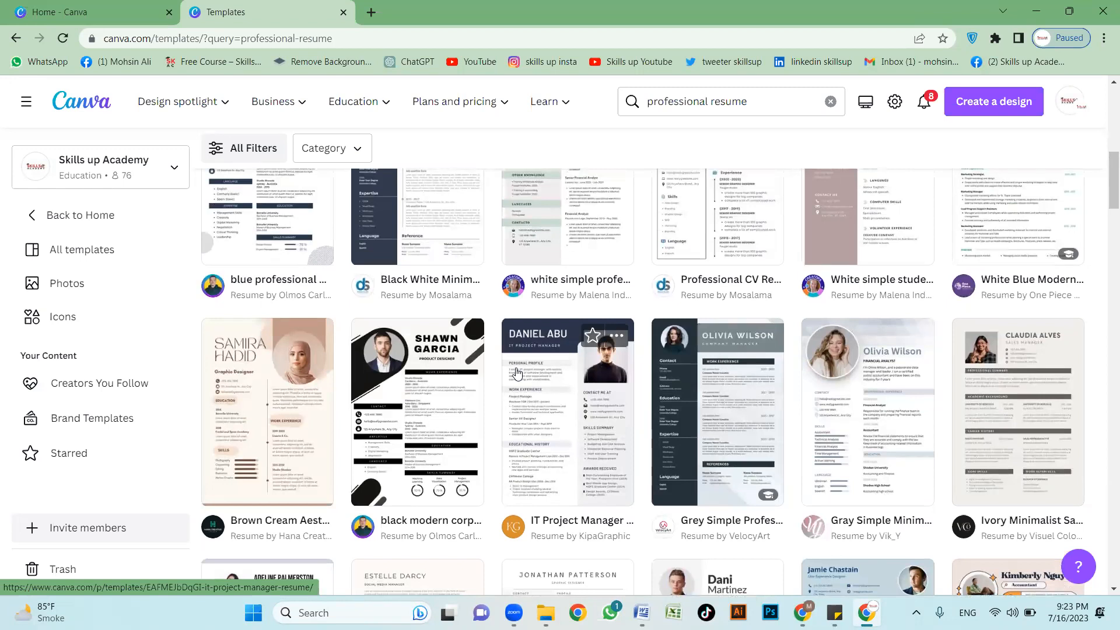
scroll(517, 379, up, 5)
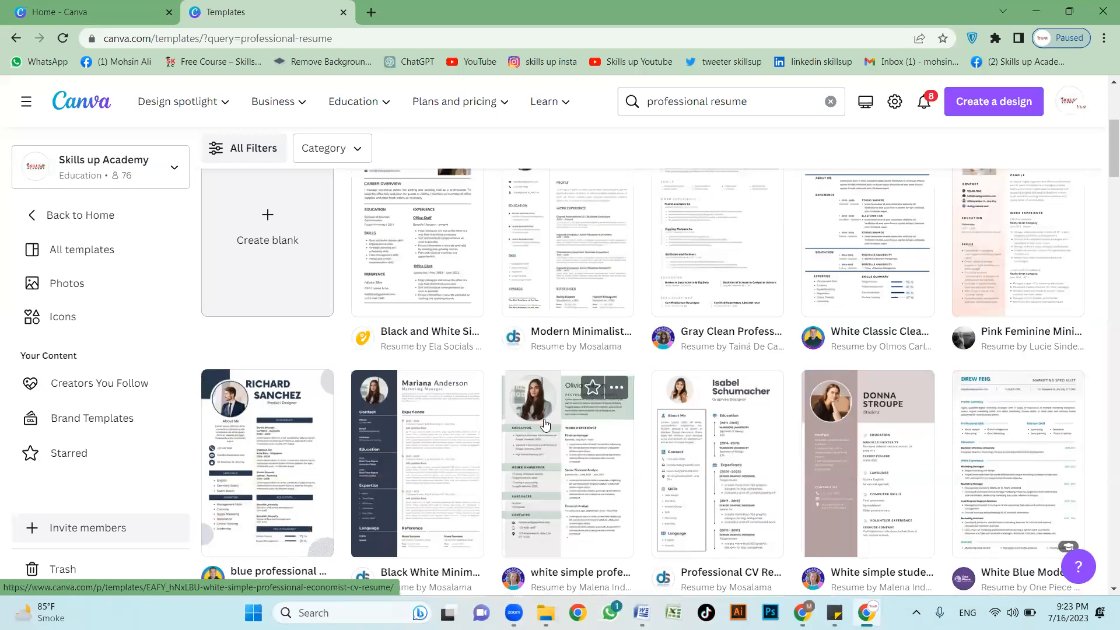
scroll(545, 425, down, 1)
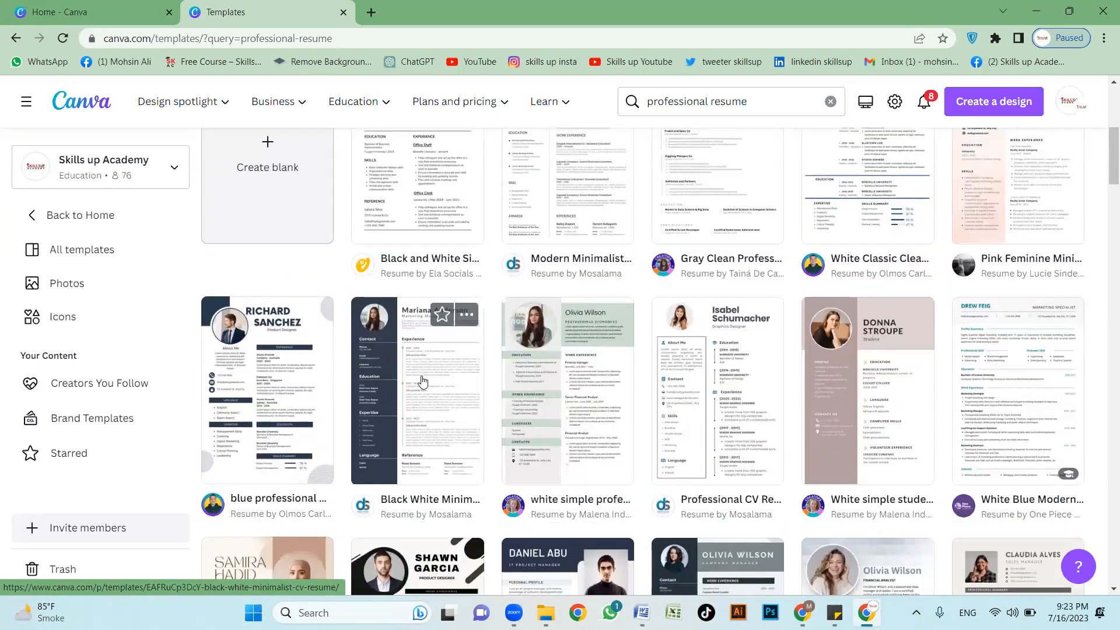
scroll(408, 402, up, 1)
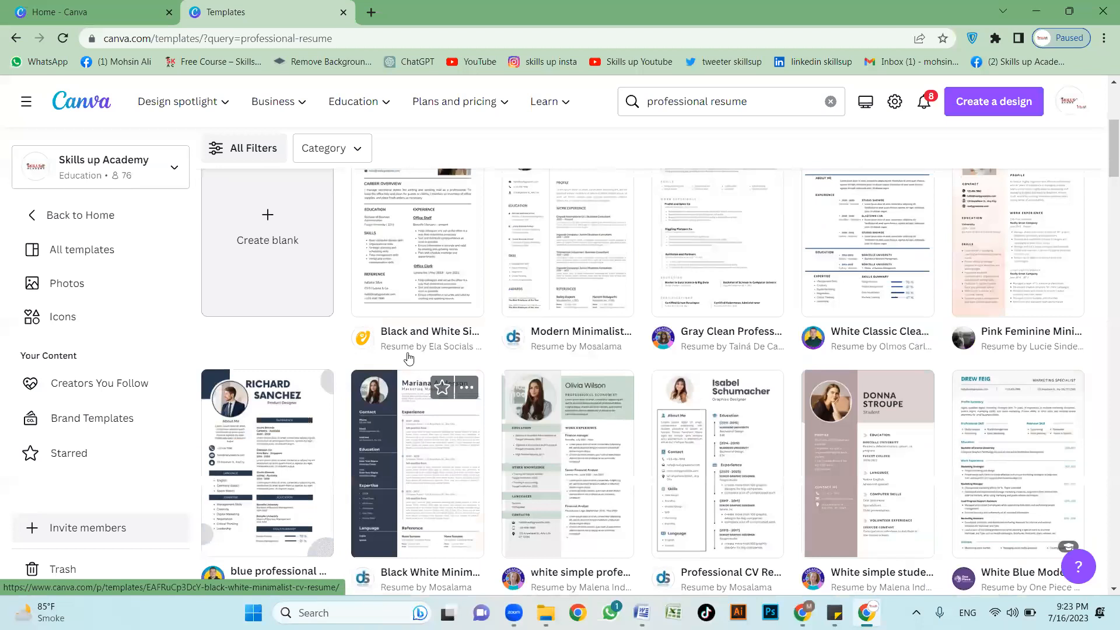
scroll(317, 269, down, 1)
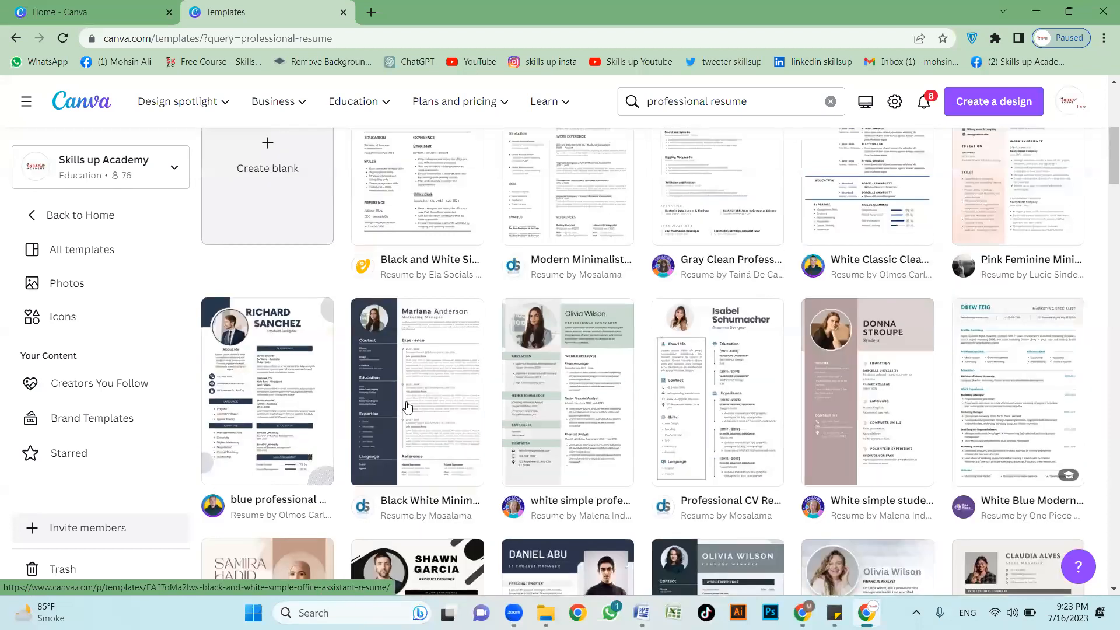
click(435, 377)
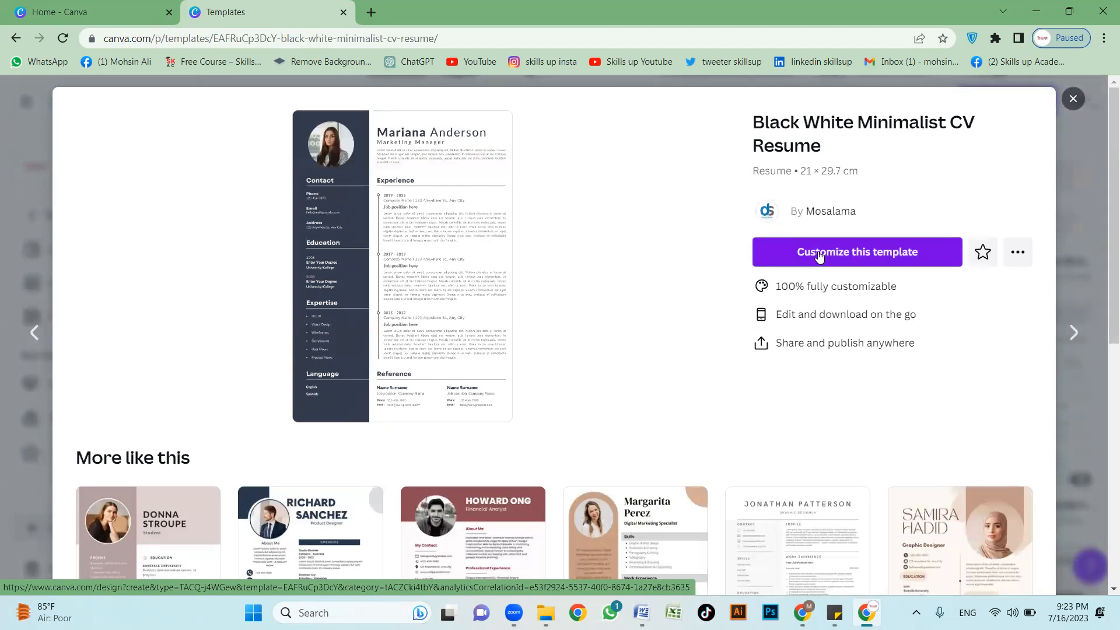
click(849, 256)
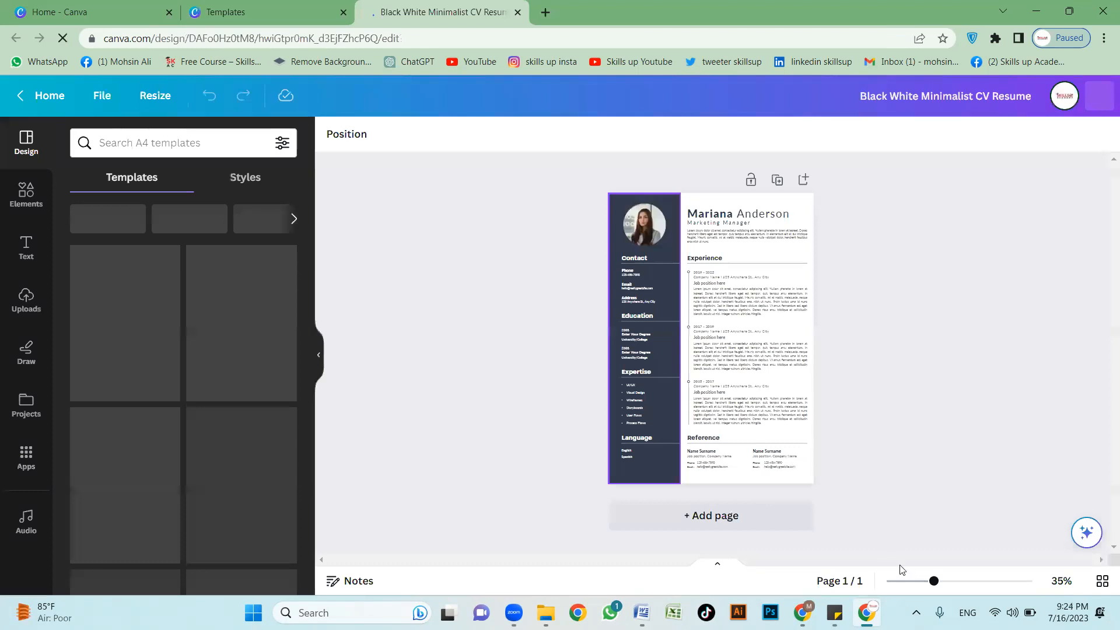
Step: Zoom in on the resume, hide the side panel for more workspace, then open a new browser tab
drag(875, 582, 920, 585)
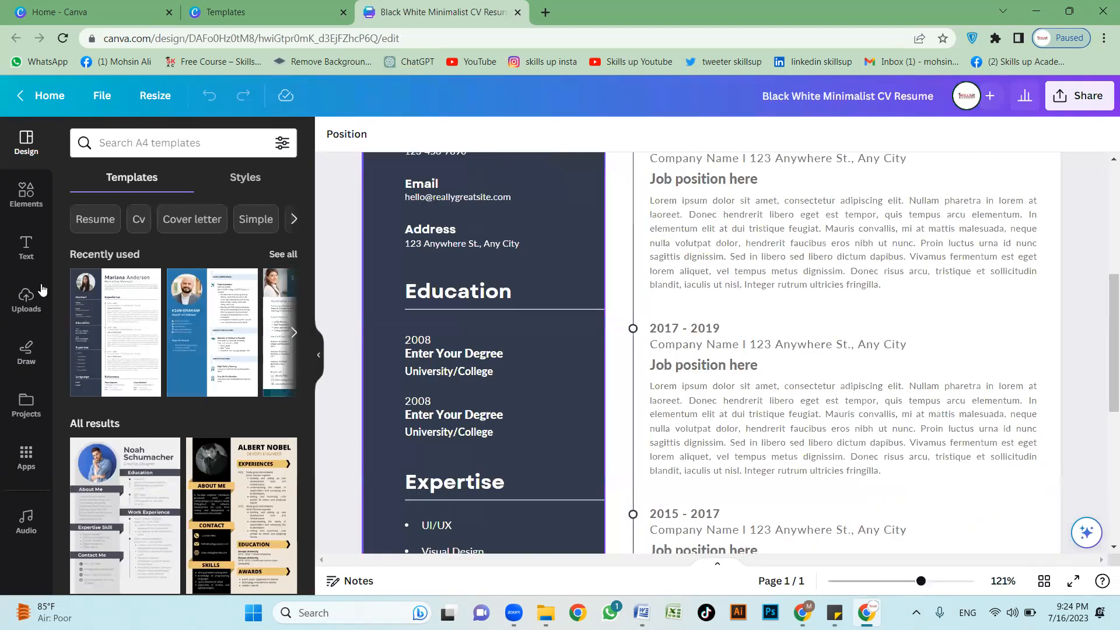
click(318, 354)
scroll(571, 299, up, 4)
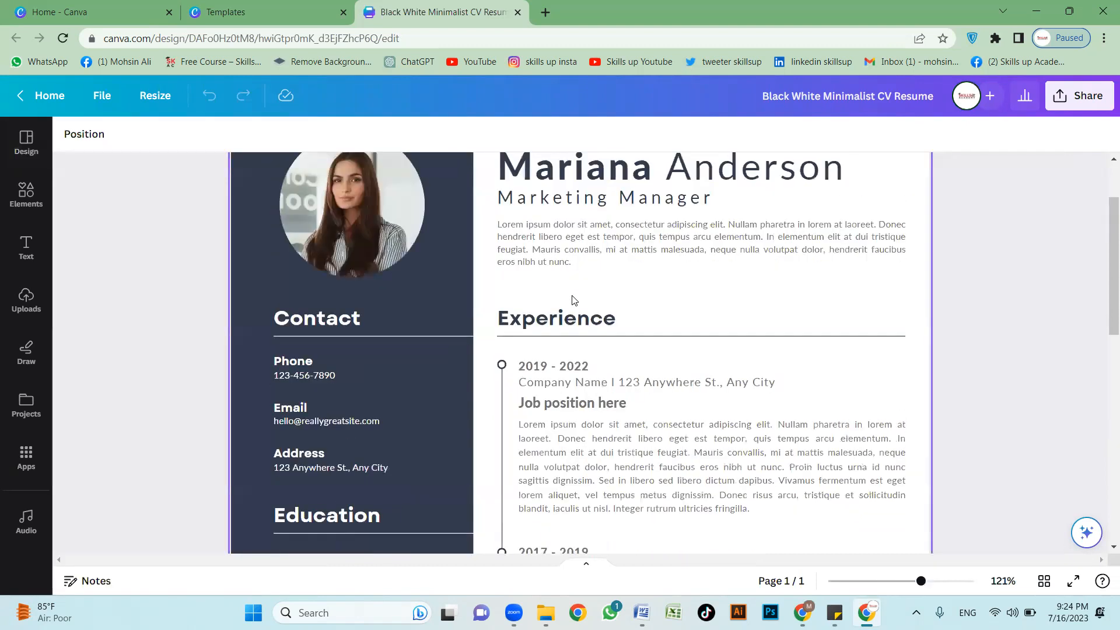
scroll(317, 280, up, 1)
drag(1110, 234, 1102, 201)
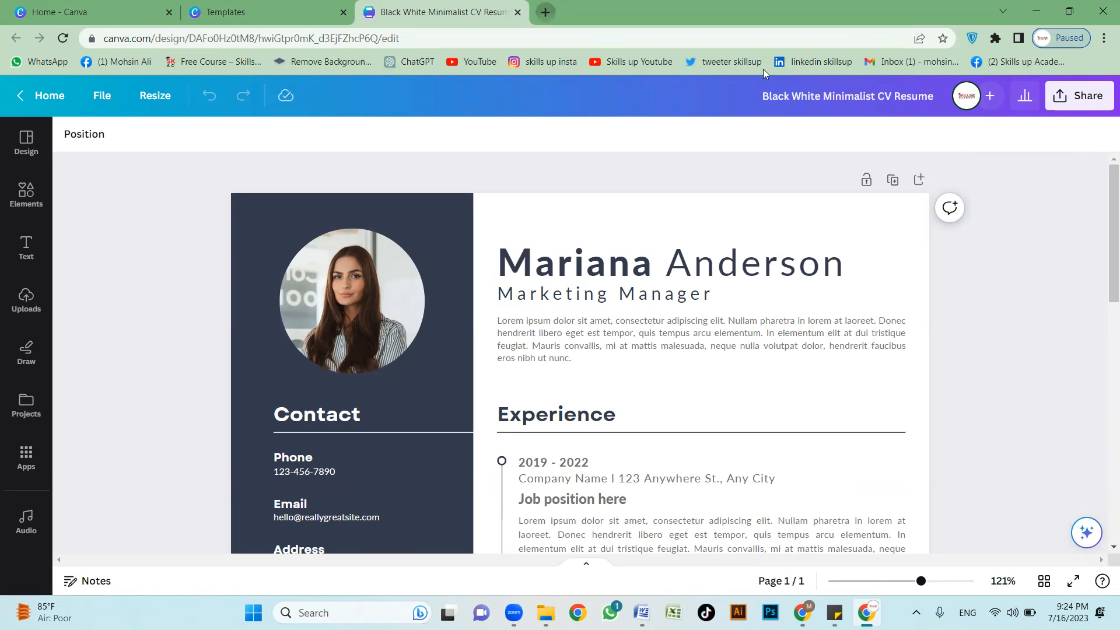
click(545, 10)
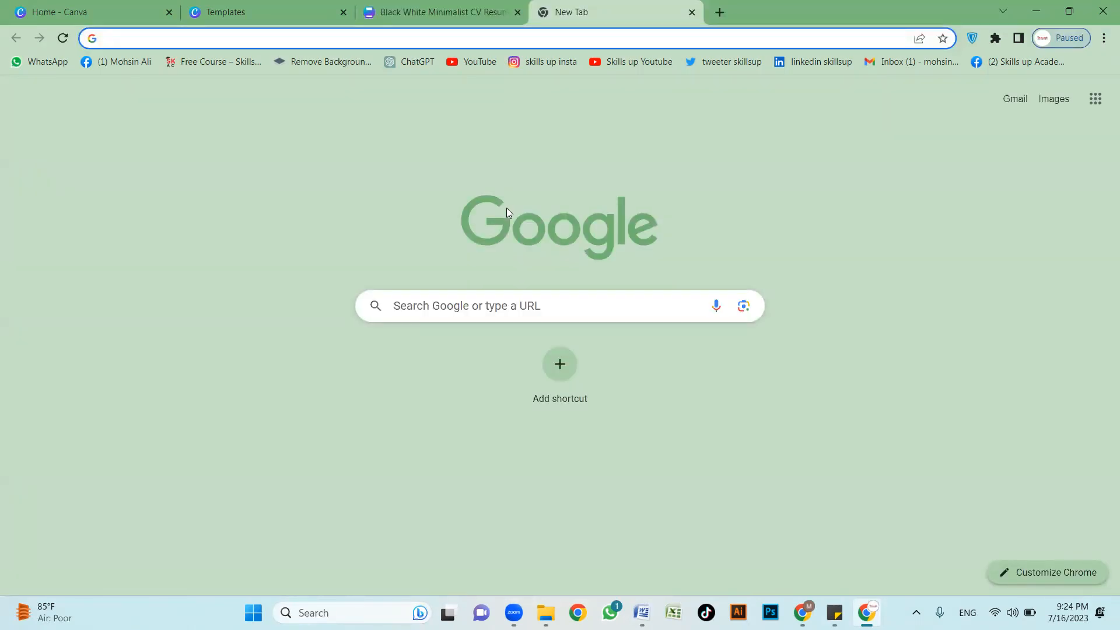
Step: Run a Google Images search for a public figure's name, replacing the first query
text(a)
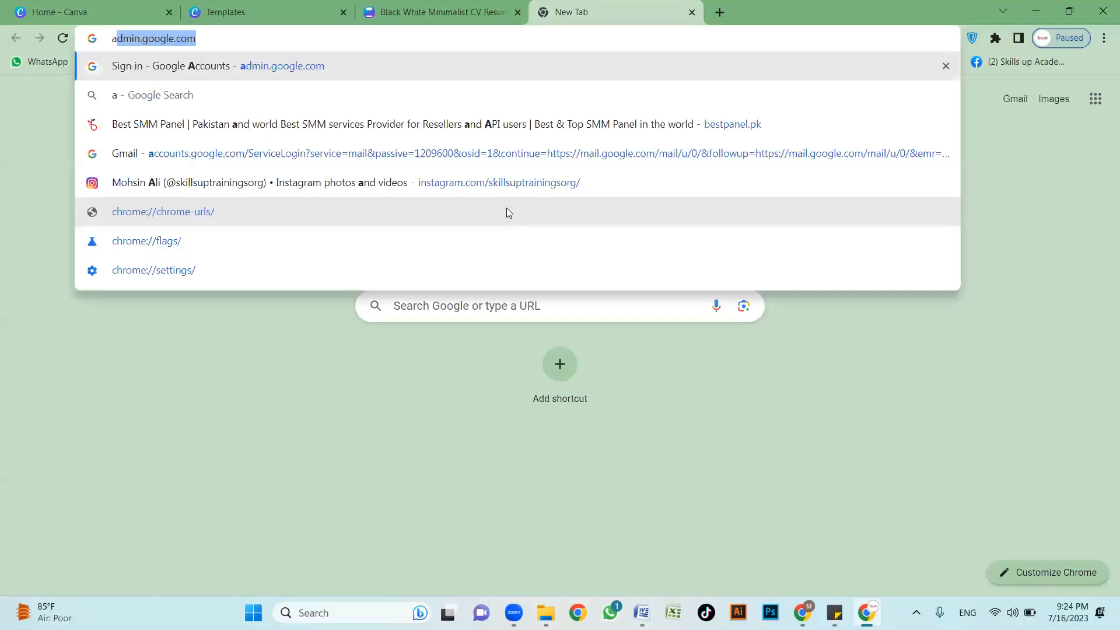
text(lla ma iqbal)
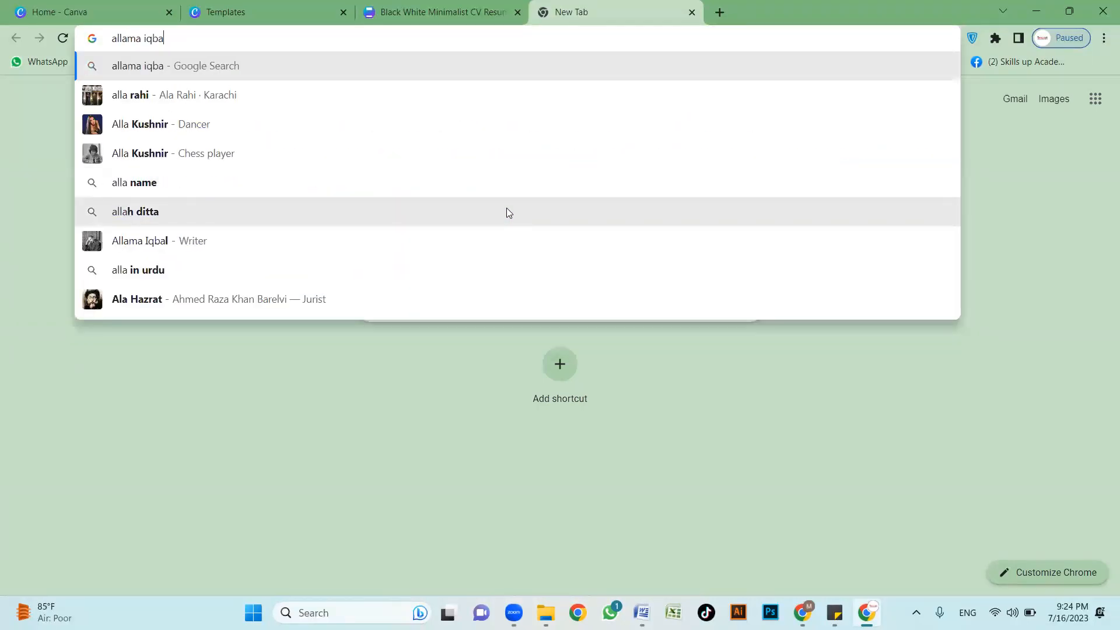
key(Return)
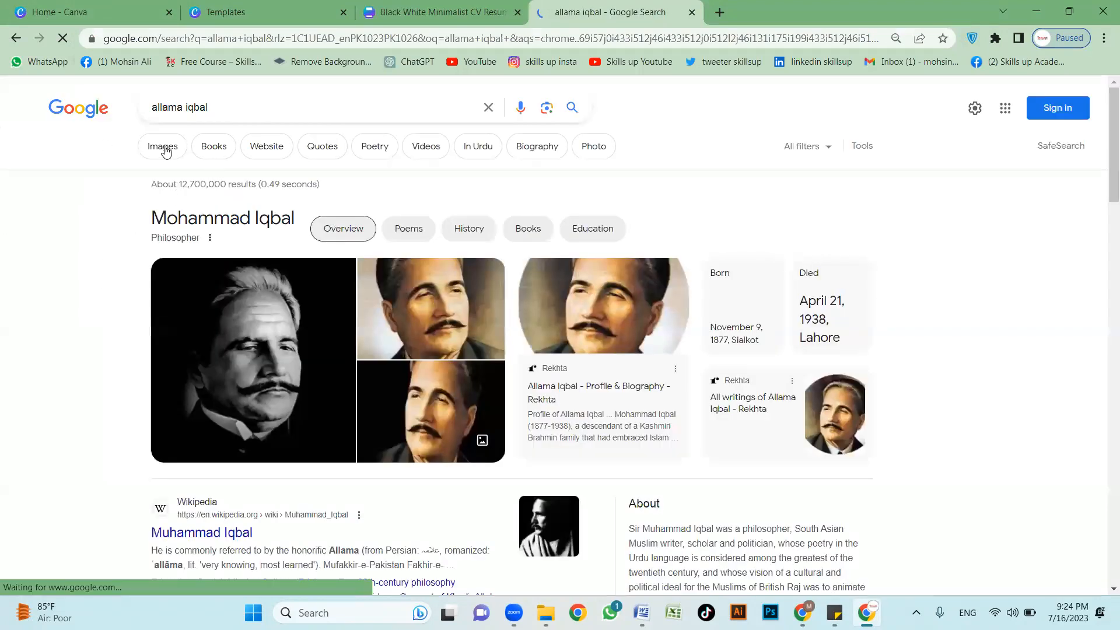
click(162, 147)
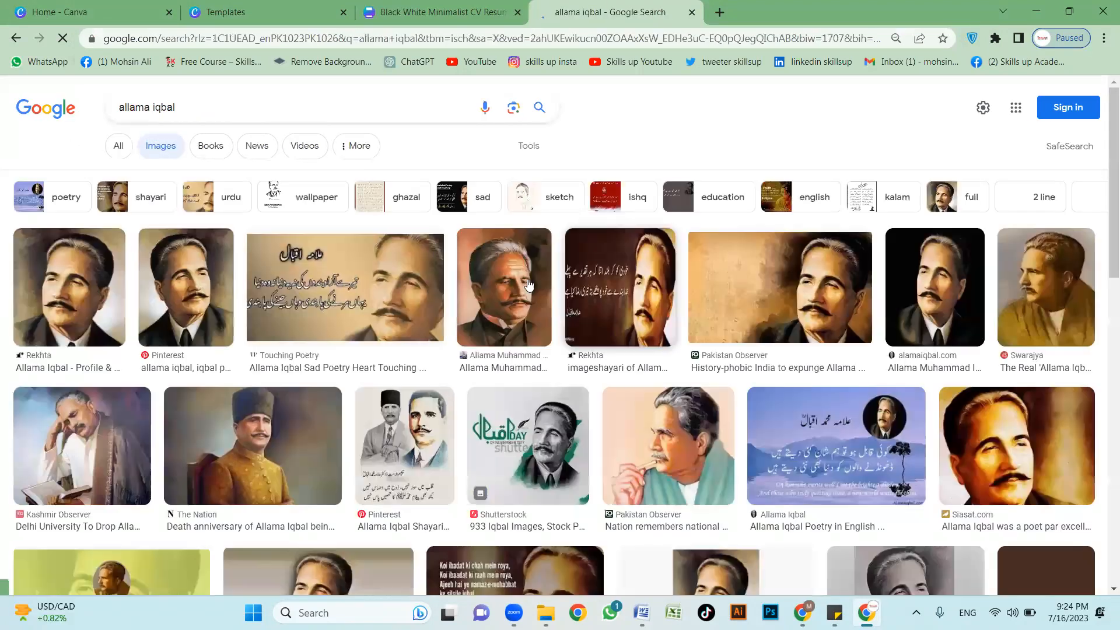
drag(175, 108, 104, 108)
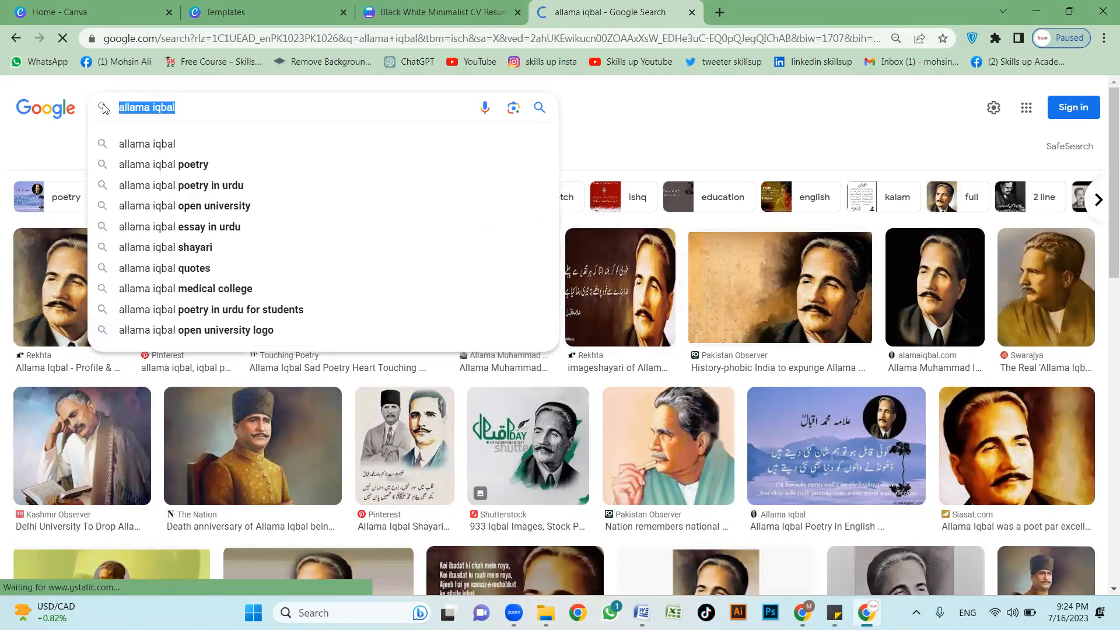
text(nawaz shrif)
key(Return)
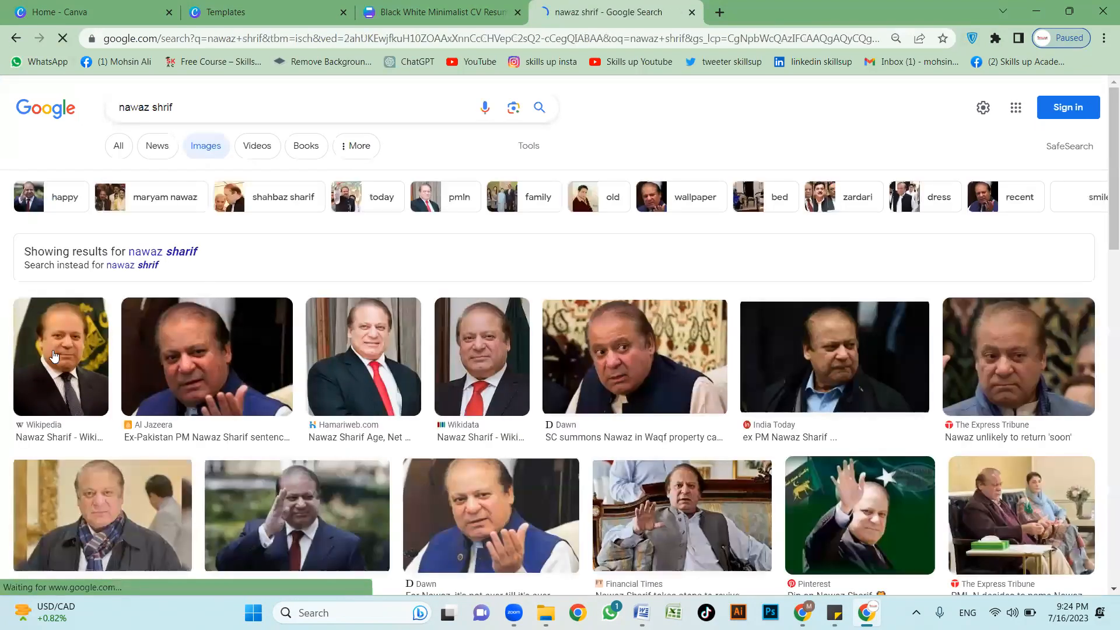
Step: Copy a portrait from the image results and paste it onto the Canva resume
click(580, 375)
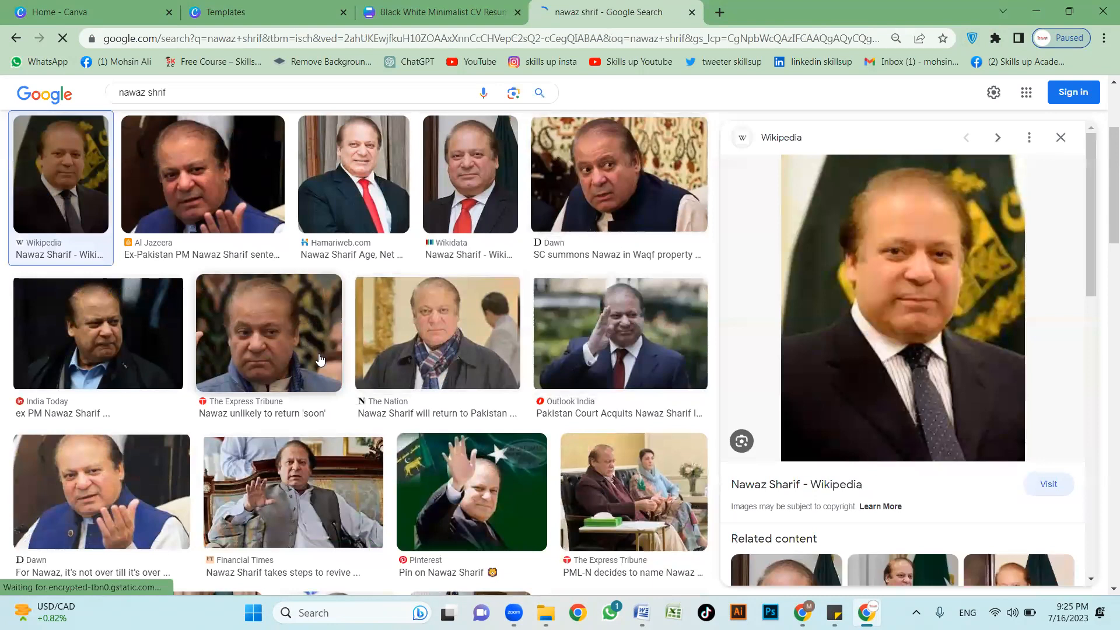
scroll(279, 339, down, 1)
scroll(391, 326, down, 6)
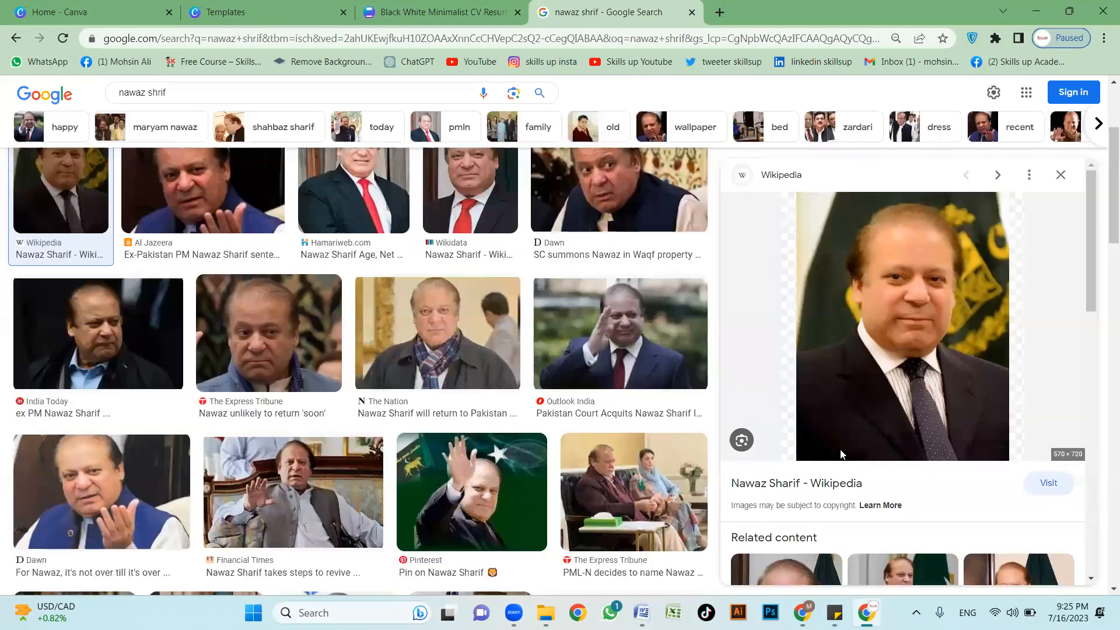
right_click(841, 455)
click(840, 472)
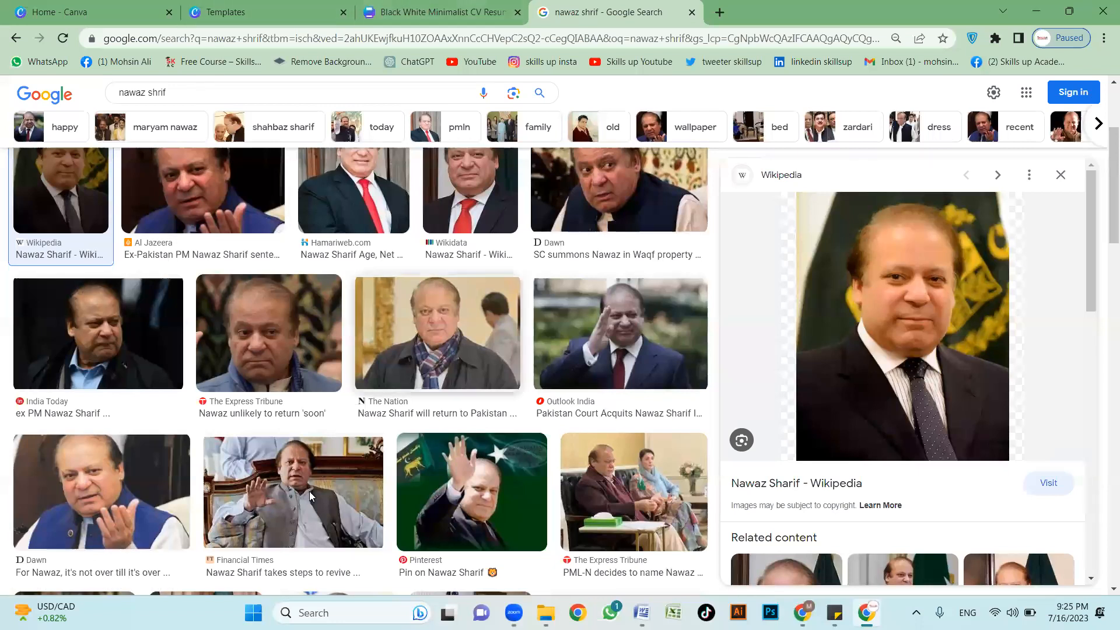
click(413, 13)
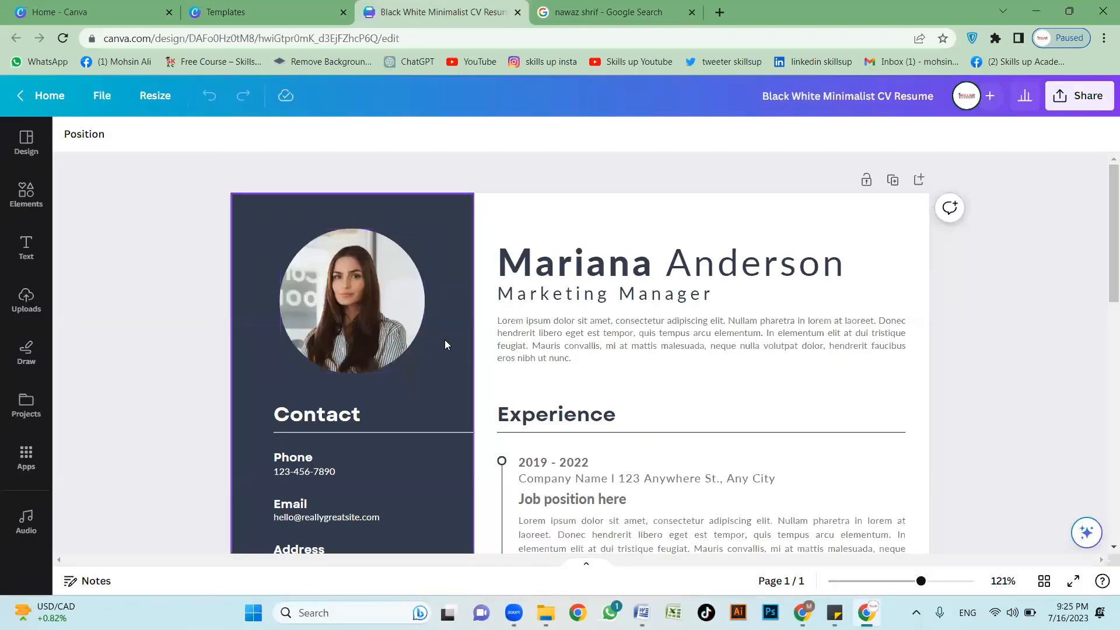
key(ctrl+v)
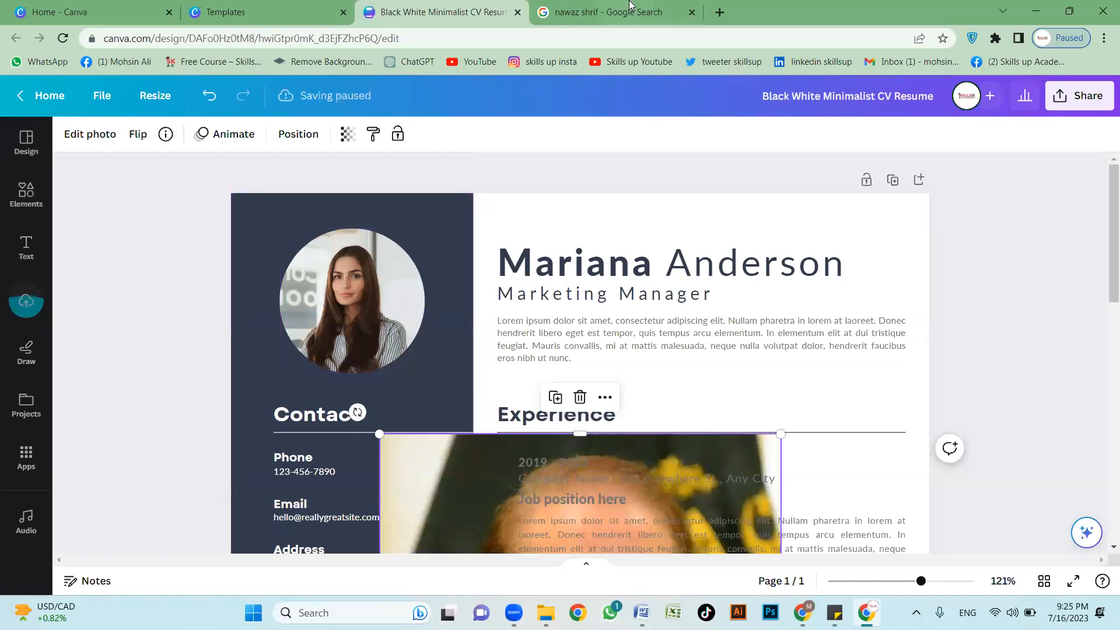
Step: Move the pasted portrait up over the resume's header area
click(619, 12)
click(443, 9)
scroll(399, 336, down, 3)
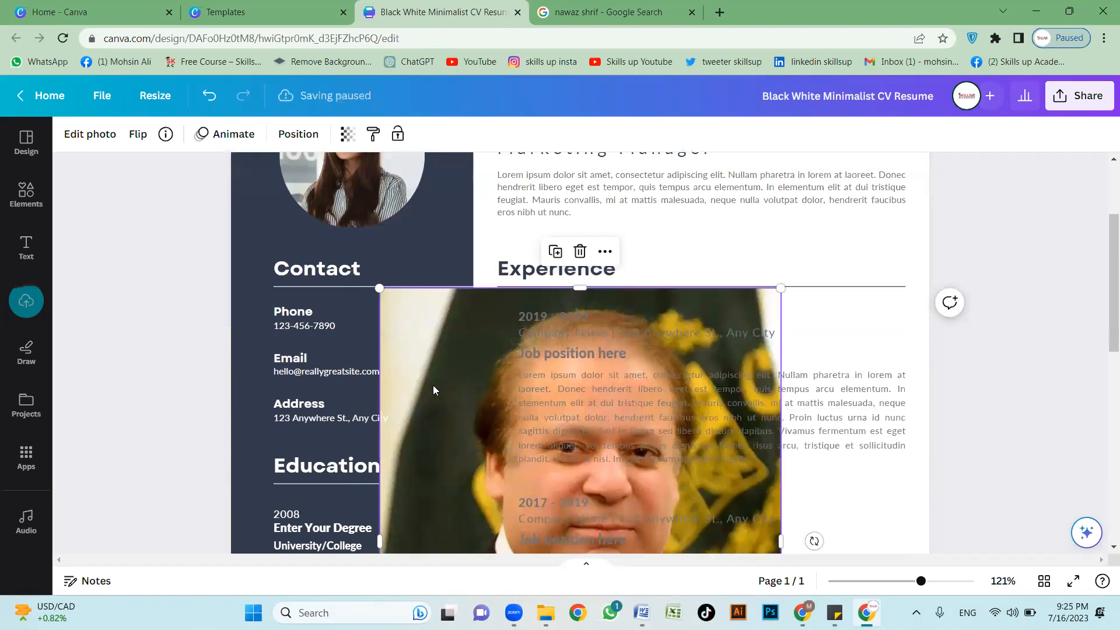
scroll(407, 416, up, 3)
scroll(365, 337, down, 3)
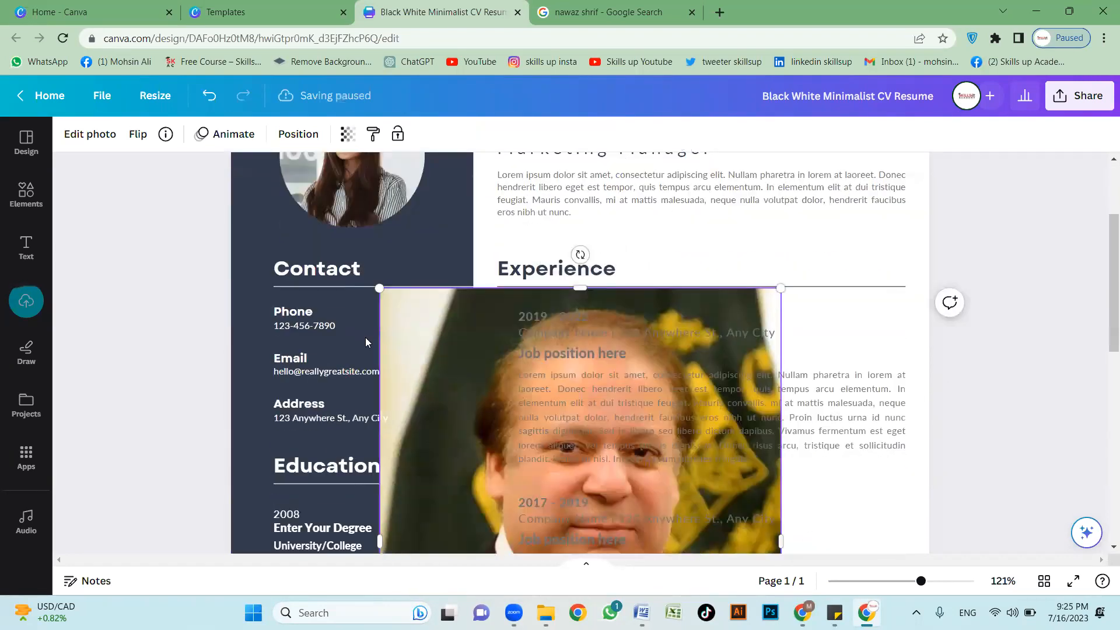
scroll(362, 304, up, 2)
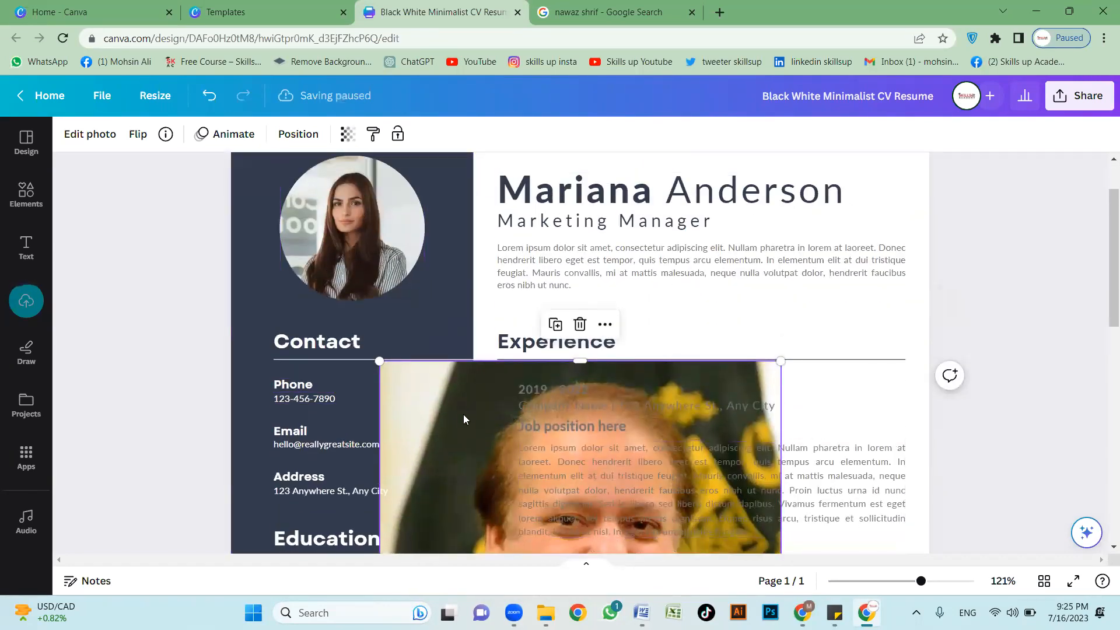
scroll(525, 513, down, 1)
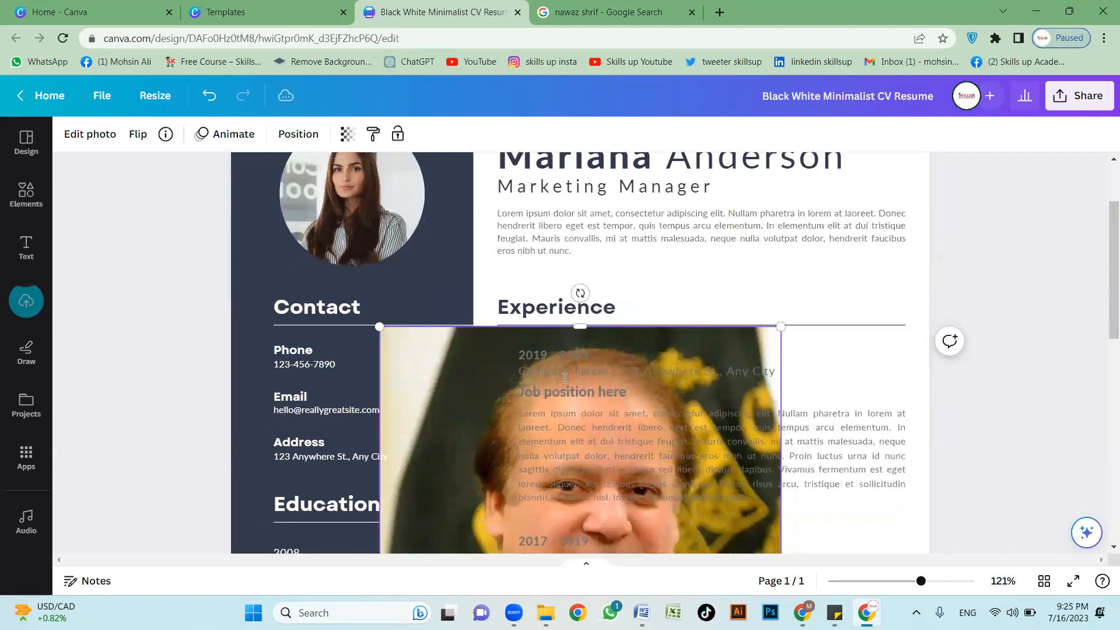
scroll(564, 378, down, 1)
scroll(467, 408, up, 4)
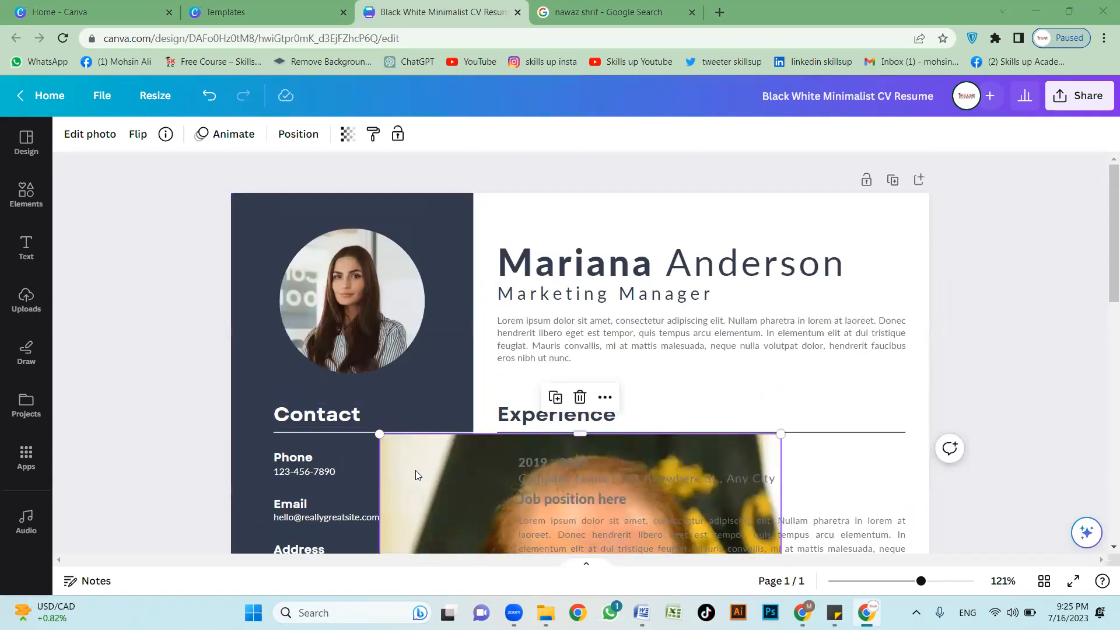
drag(407, 468, 452, 235)
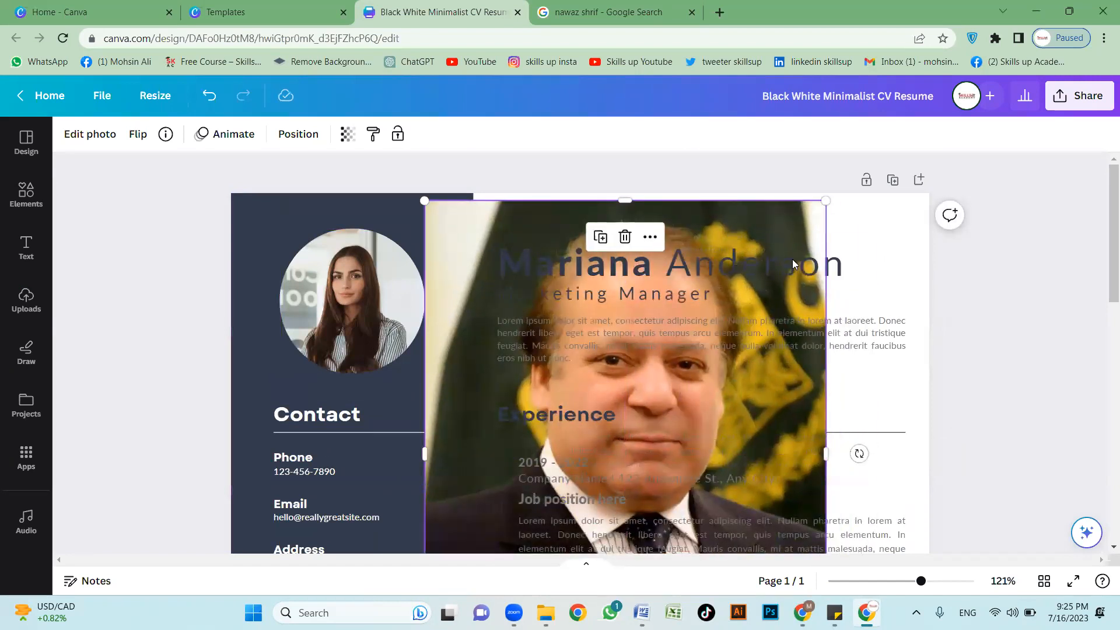
Step: Shrink the portrait and drop it into the circular photo frame, replacing the sample picture
scroll(760, 379, down, 6)
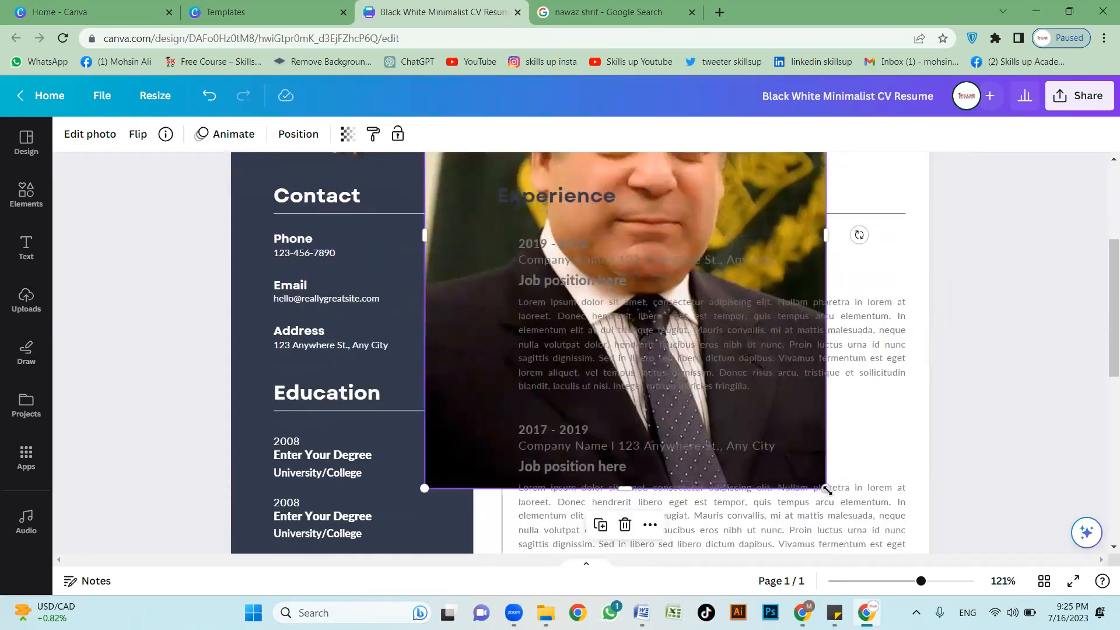
drag(824, 488, 638, 250)
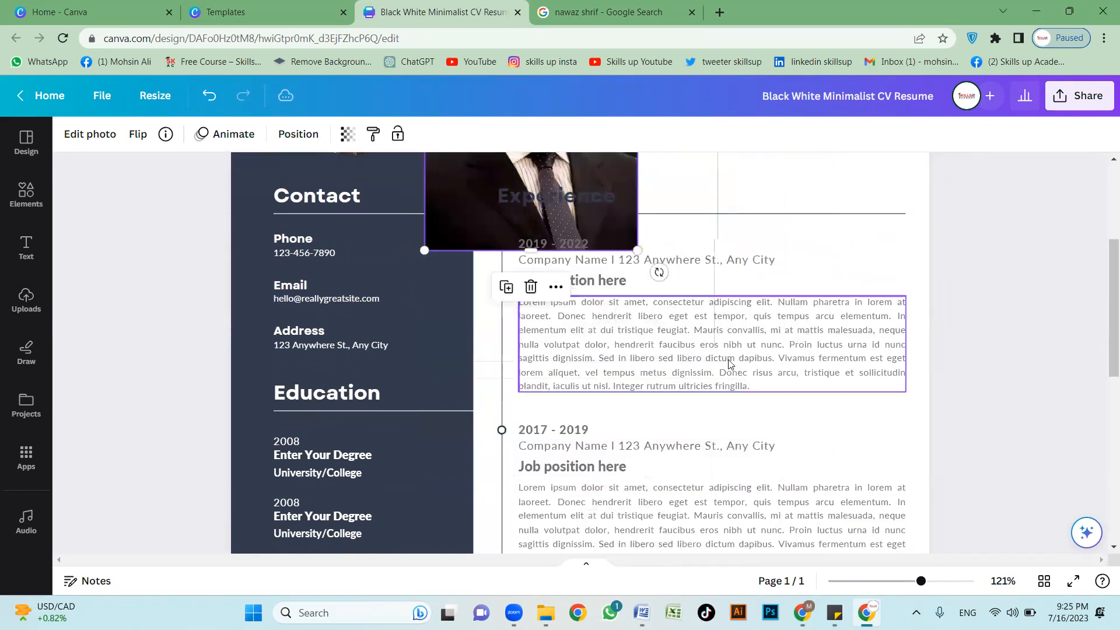
scroll(717, 363, up, 2)
scroll(611, 397, up, 4)
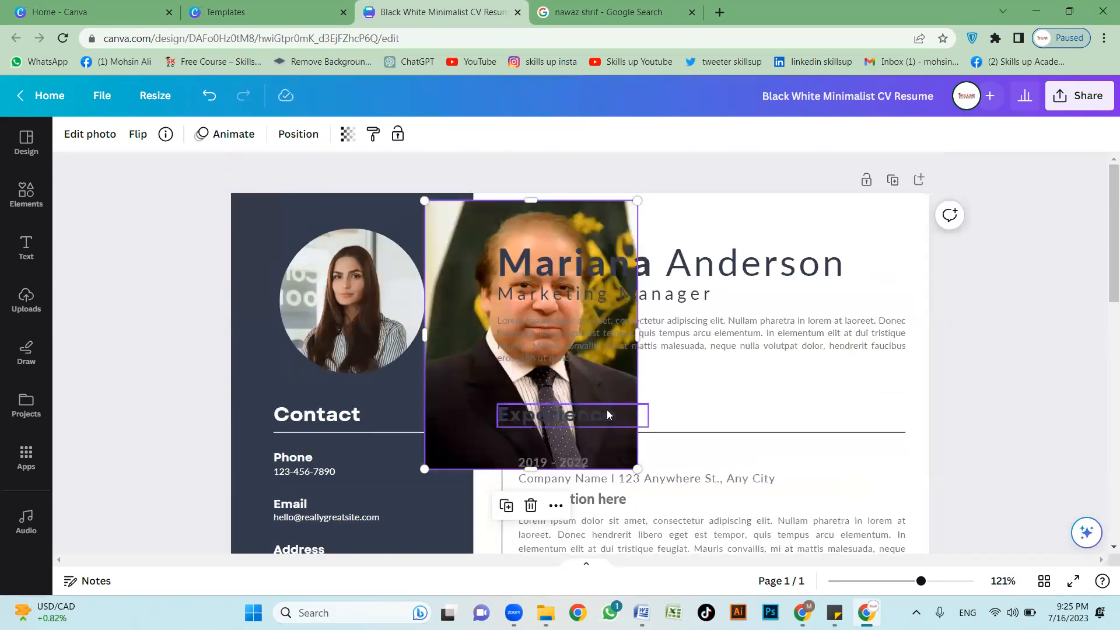
drag(638, 201, 600, 247)
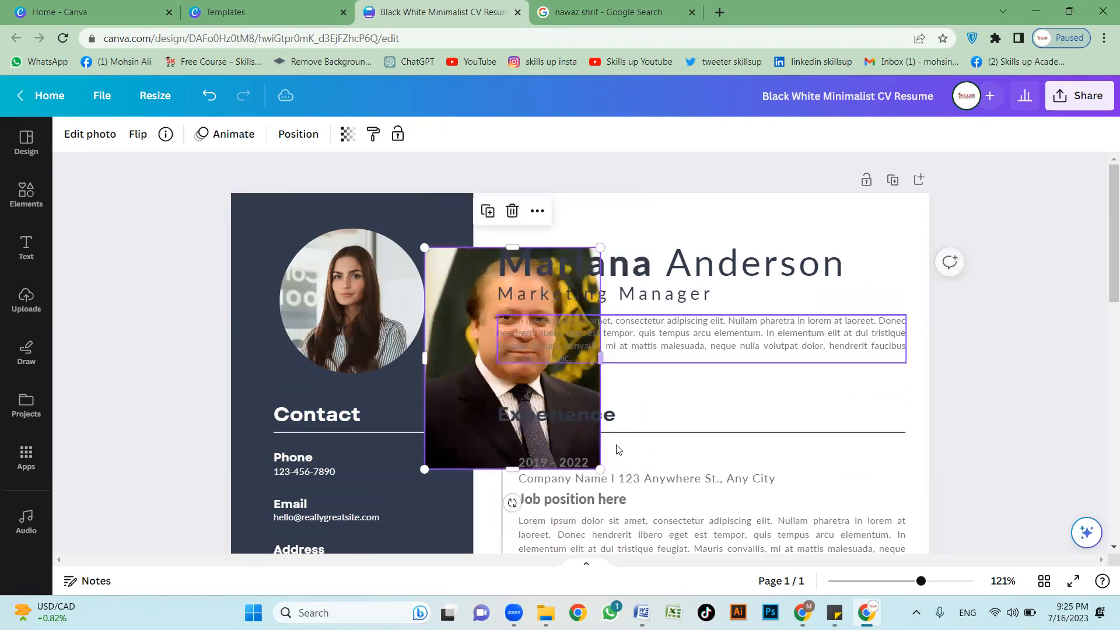
mouse_move(591, 465)
mouse_down()
mouse_move(574, 448)
mouse_move(626, 502)
mouse_move(527, 404)
mouse_move(616, 509)
mouse_move(563, 444)
mouse_move(598, 497)
mouse_move(572, 467)
mouse_up()
drag(441, 390, 309, 323)
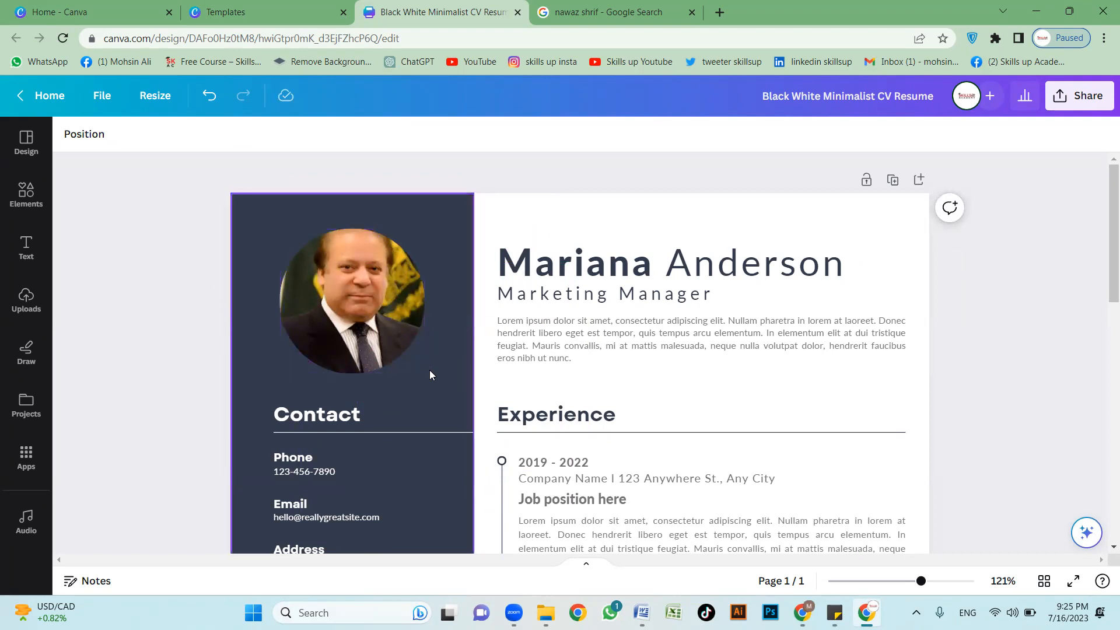
Step: Crop and reposition the portrait within the circular frame to improve its framing
double_click(364, 293)
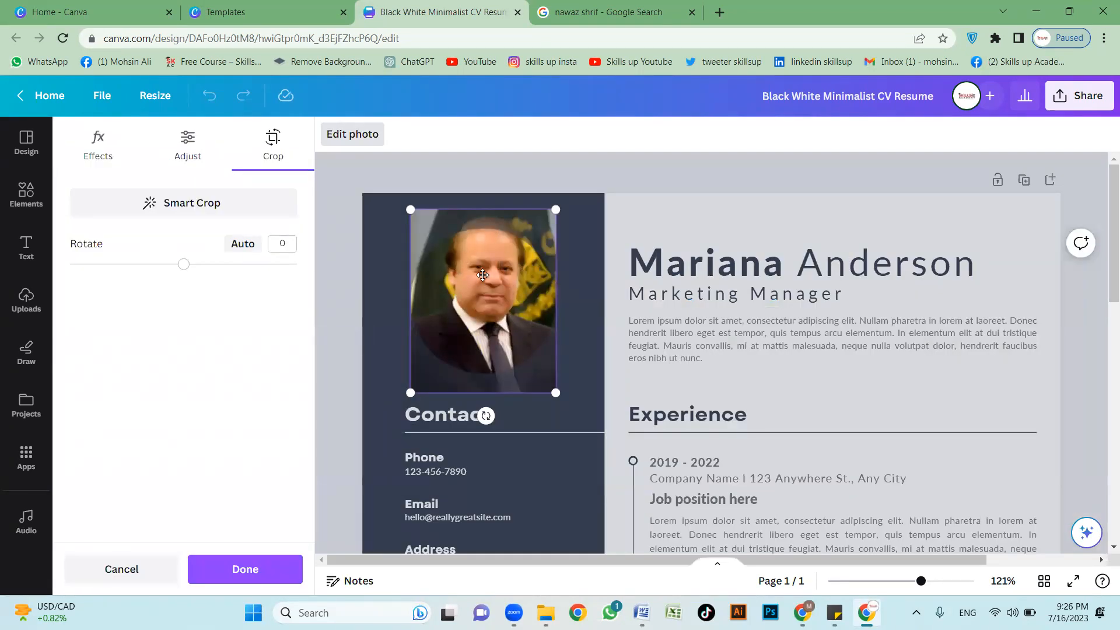
drag(487, 290, 487, 309)
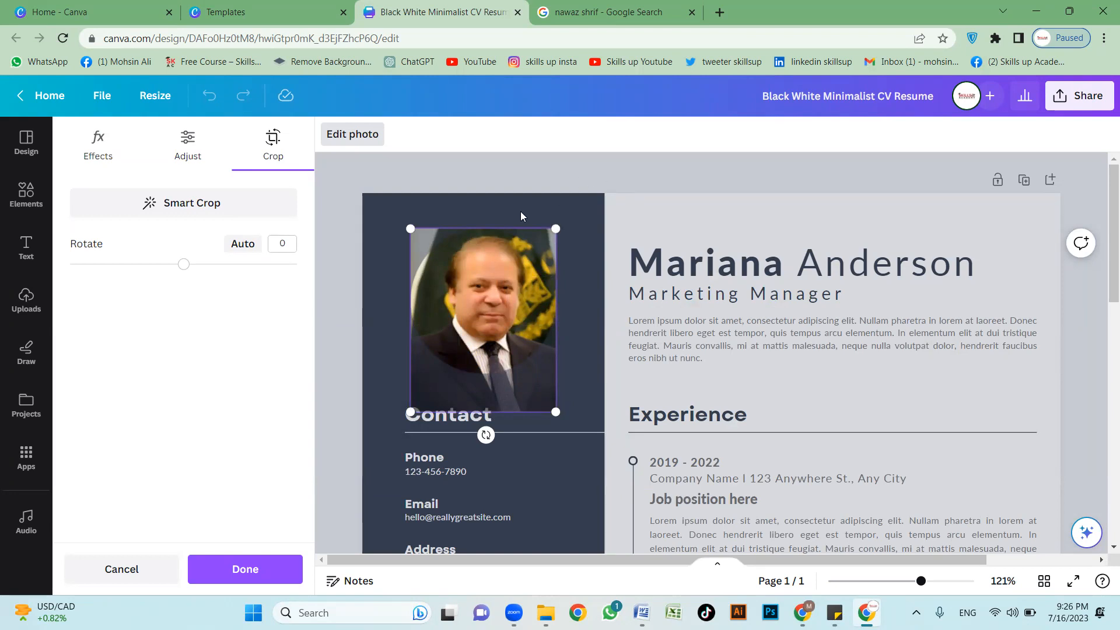
click(531, 199)
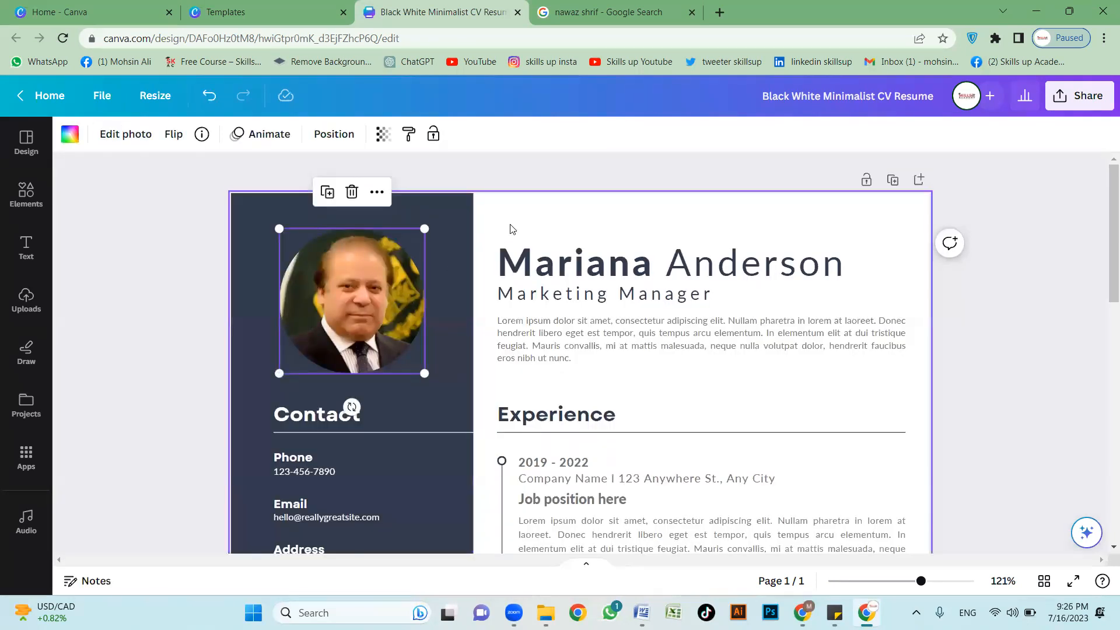
click(568, 163)
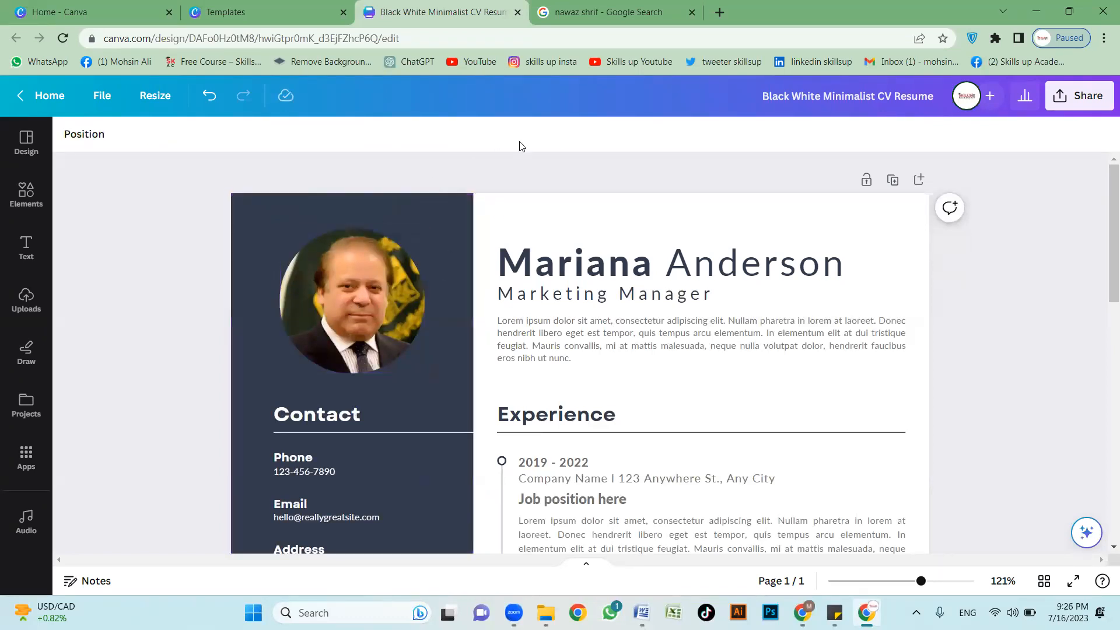
double_click(358, 296)
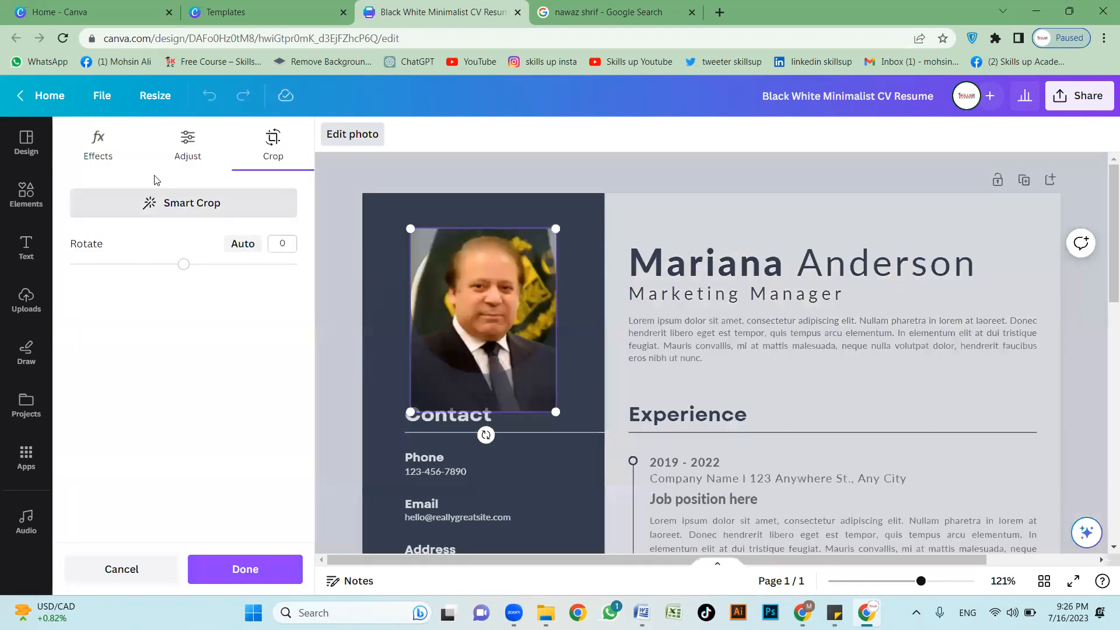
click(347, 135)
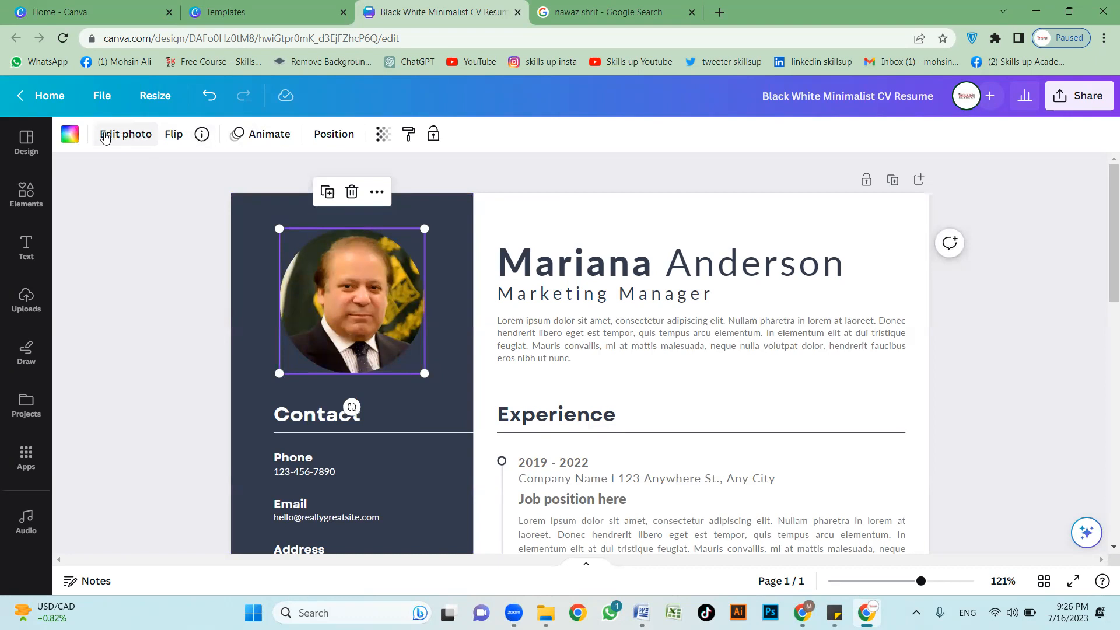
Step: Apply BG Remover to the portrait so only the man remains, then close the editing panel
click(126, 136)
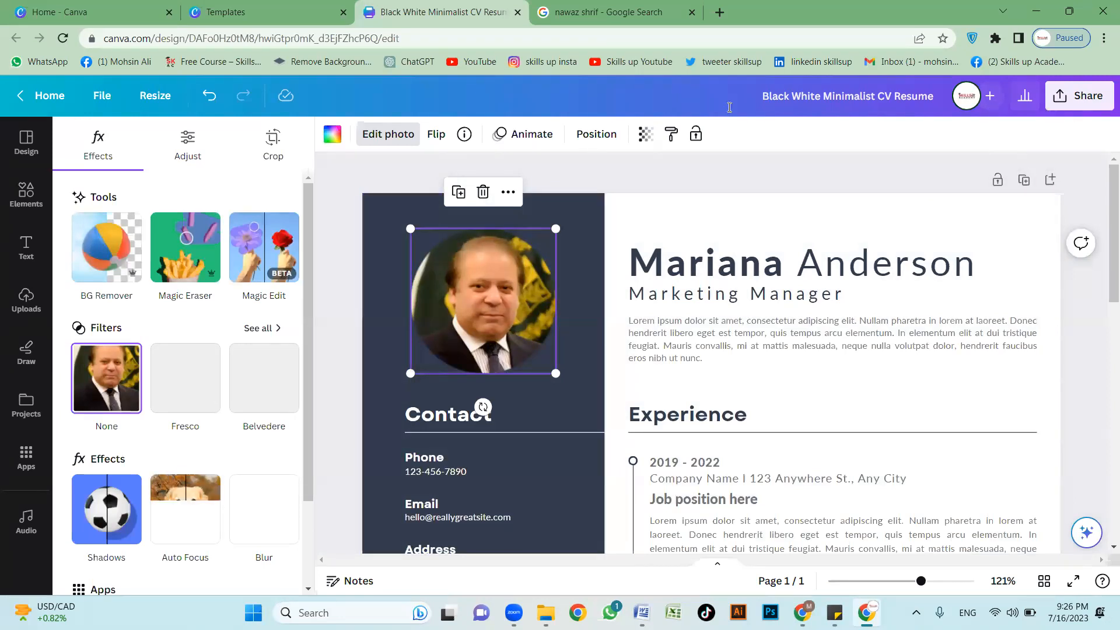
click(111, 260)
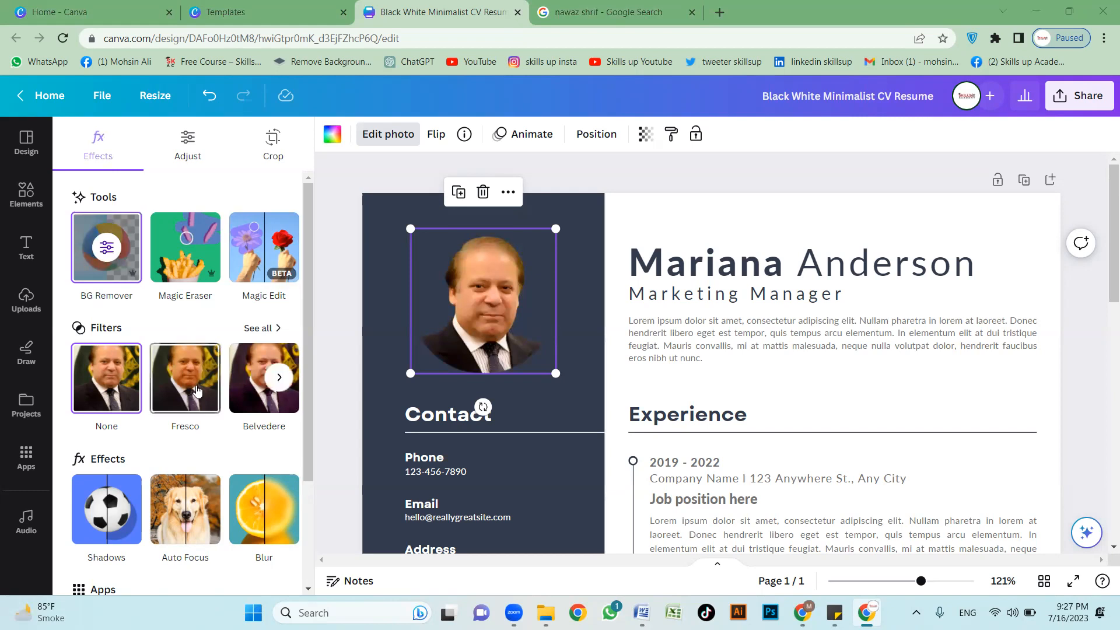
scroll(169, 368, down, 3)
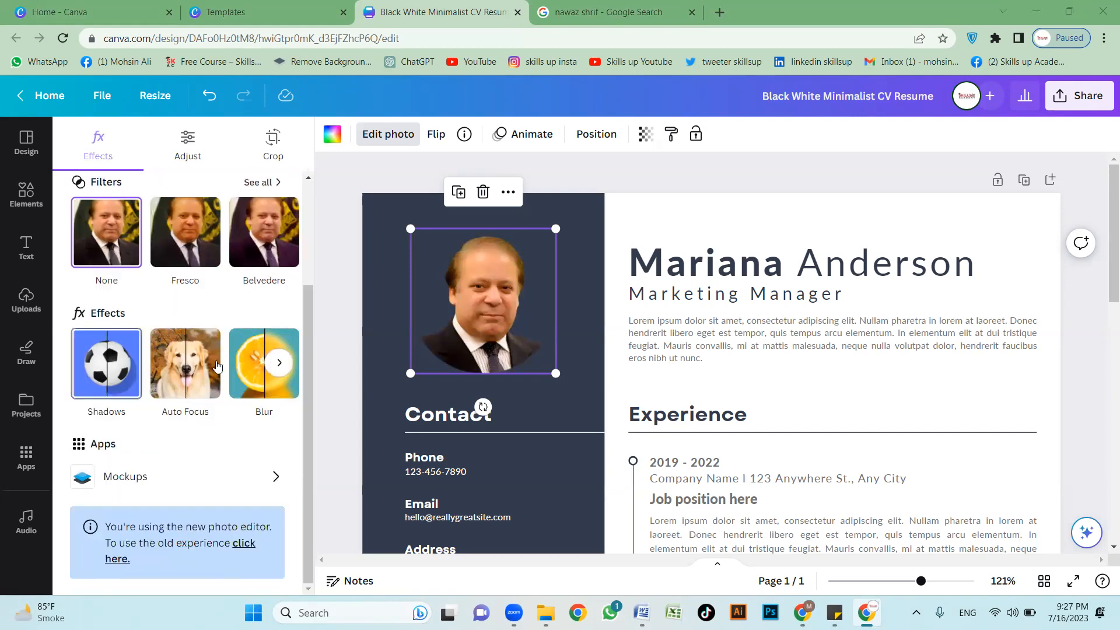
scroll(210, 371, up, 3)
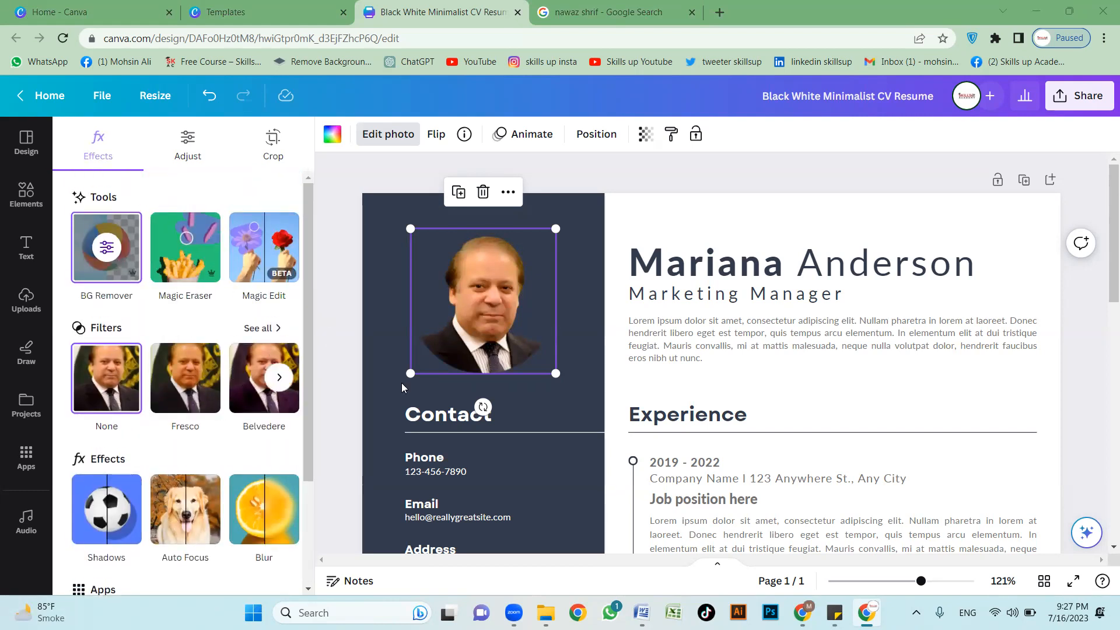
click(646, 179)
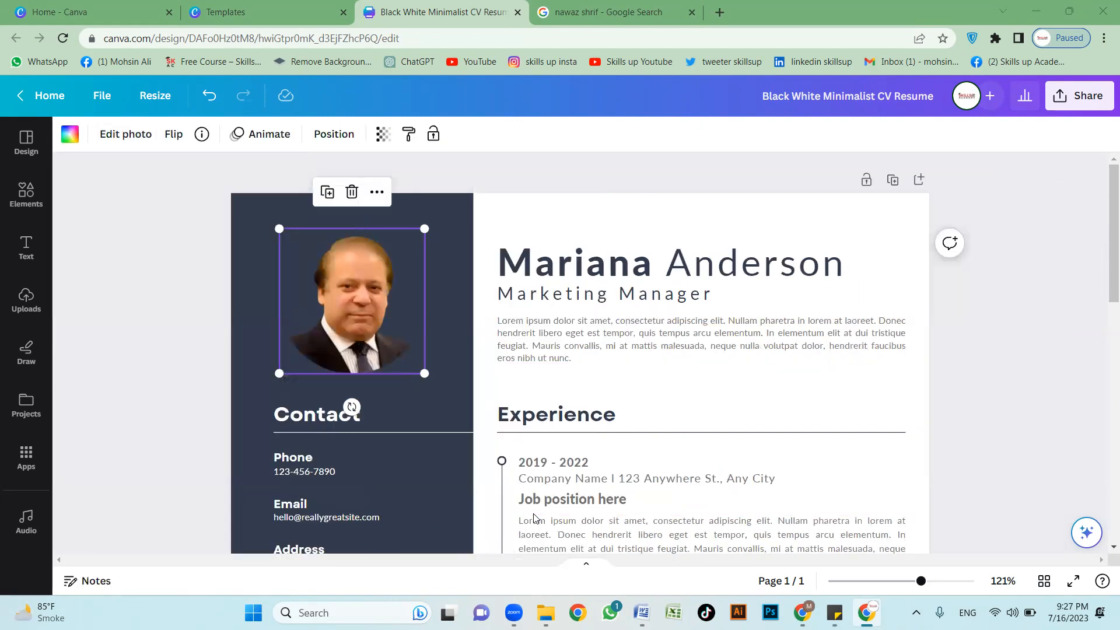
click(921, 370)
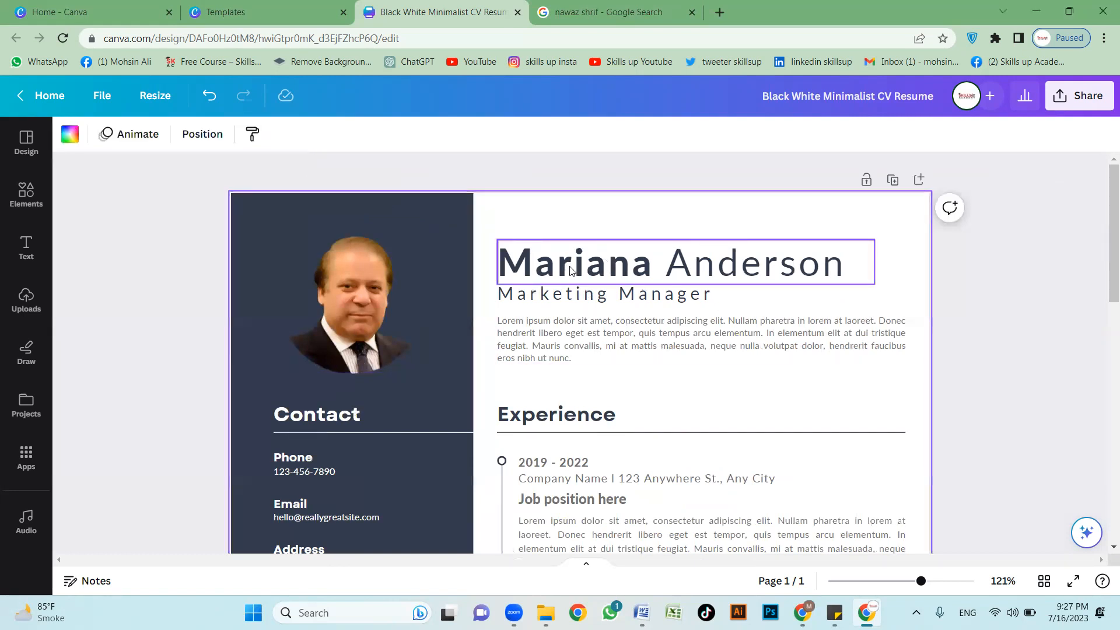
Step: Replace the sample name heading with the pictured man's full name, then select the job title
click(624, 271)
click(624, 271)
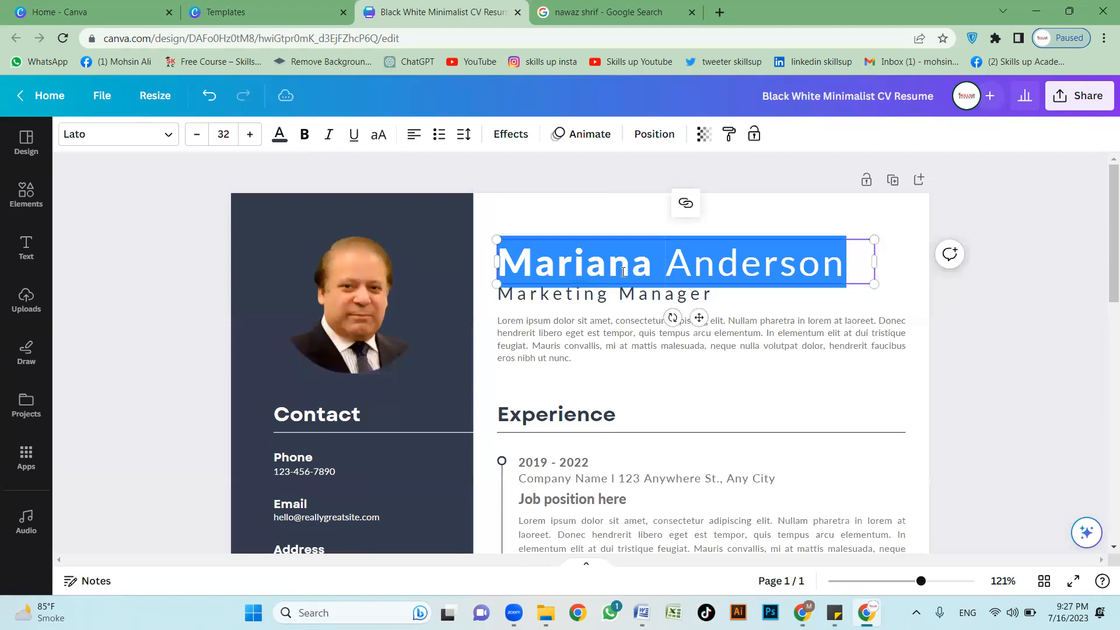
text(Alla)
key(BackSpace)
key(BackSpace)
key(BackSpace)
key(BackSpace)
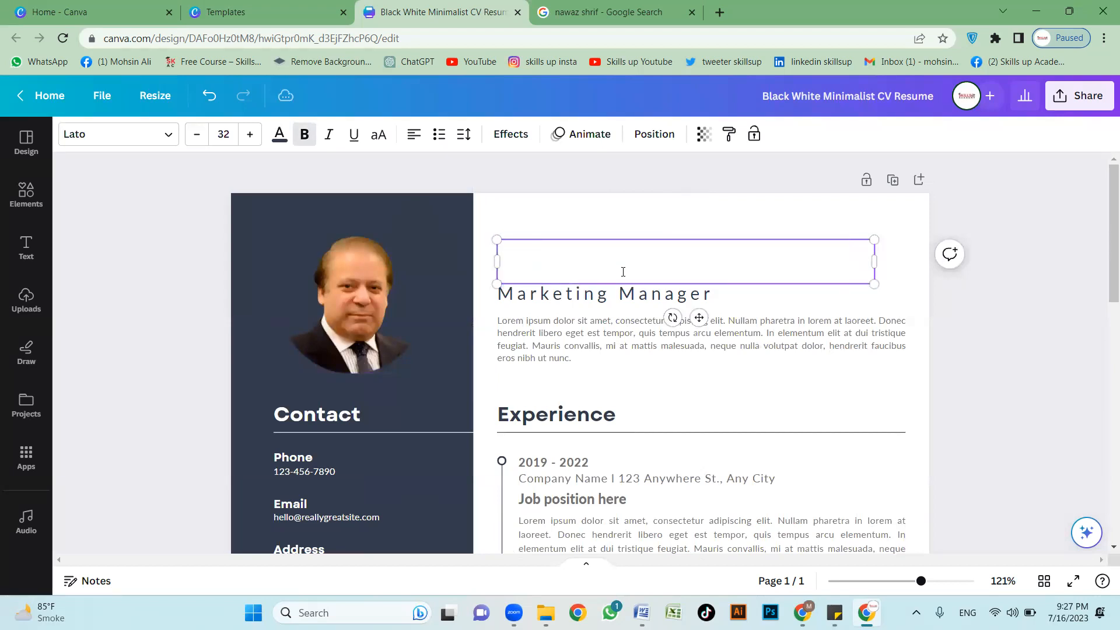
text(Nawaz)
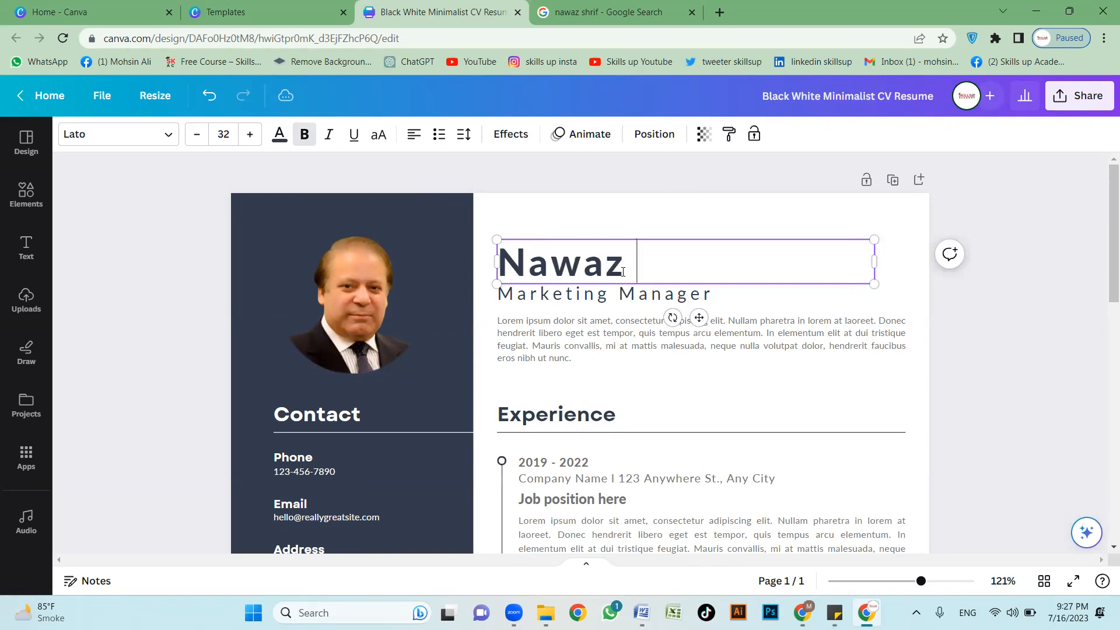
text( Shareef)
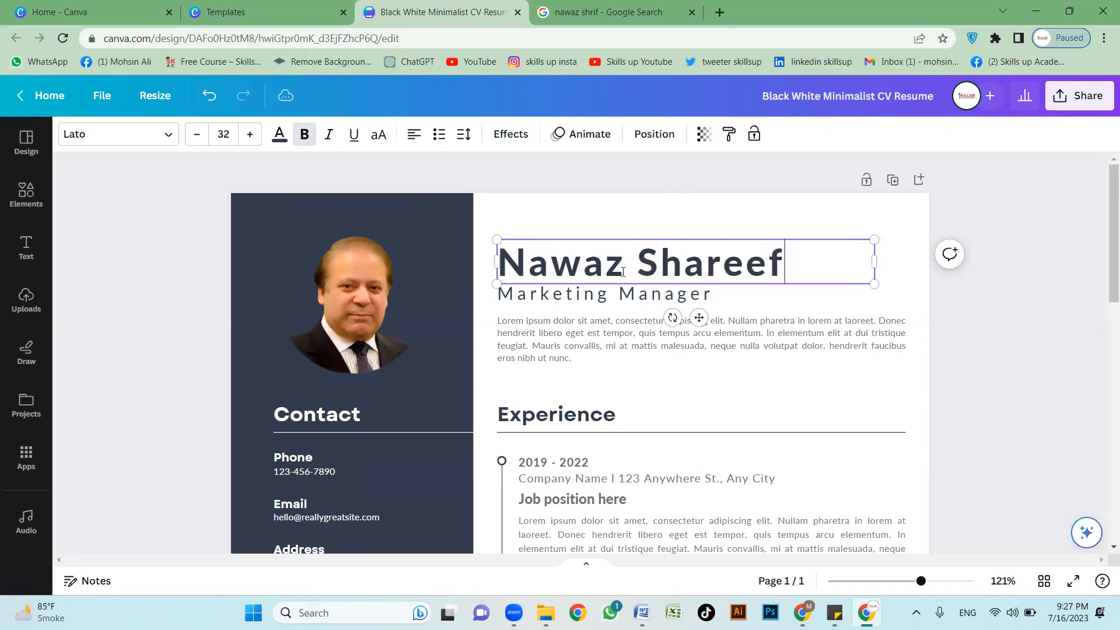
double_click(600, 305)
click(600, 305)
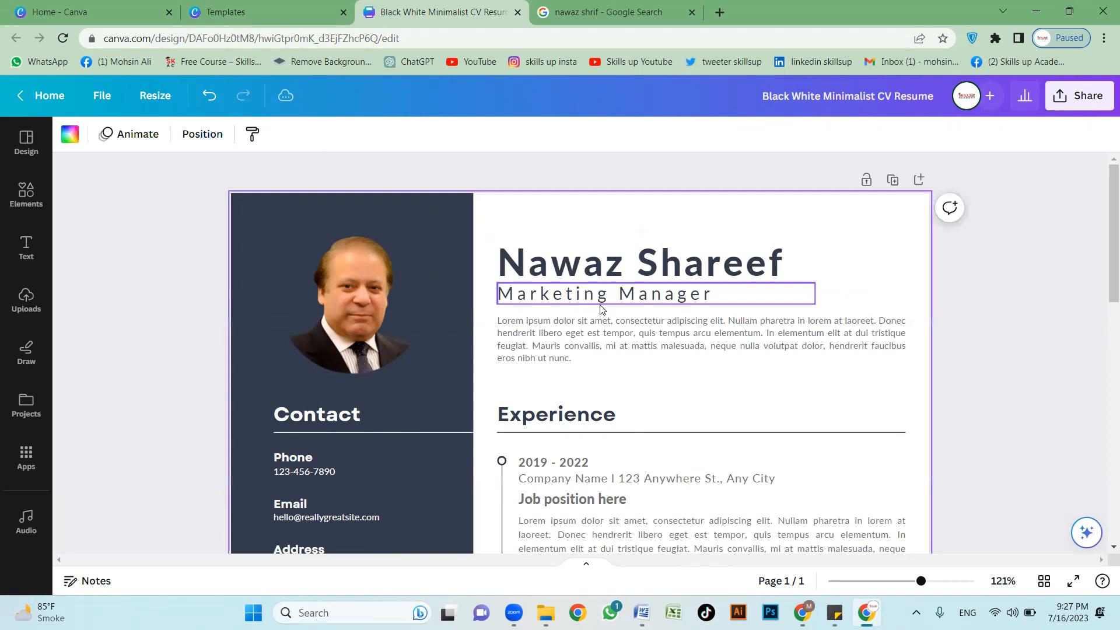
click(601, 305)
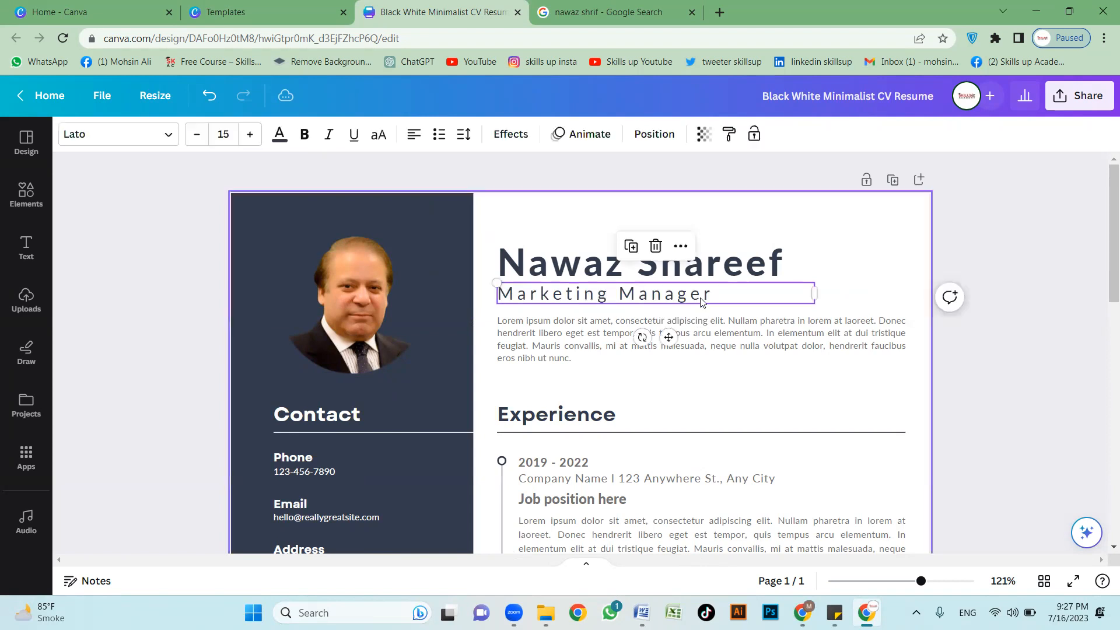
Step: Open ChatGPT from the bookmark in the neighbouring browser tab, then return to the CV
click(642, 326)
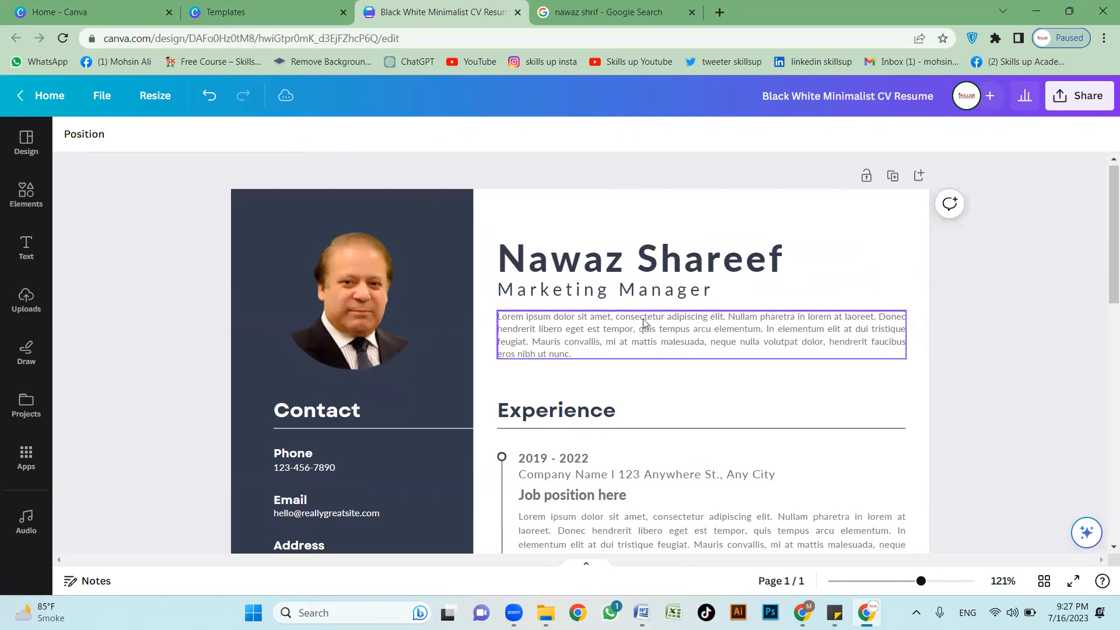
scroll(560, 280, down, 1)
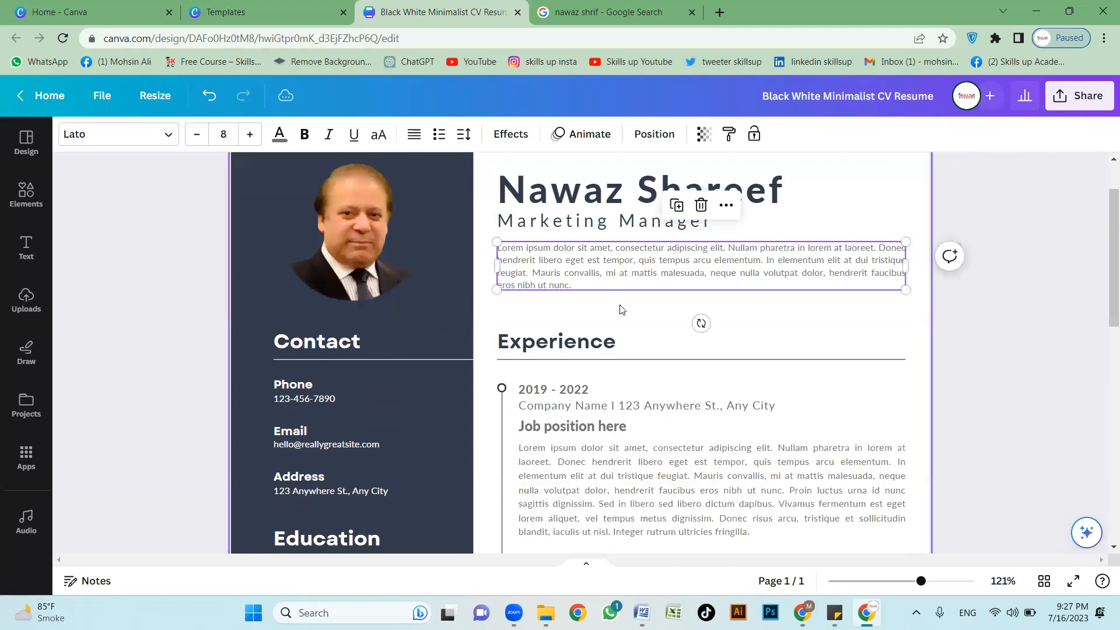
scroll(621, 315, up, 2)
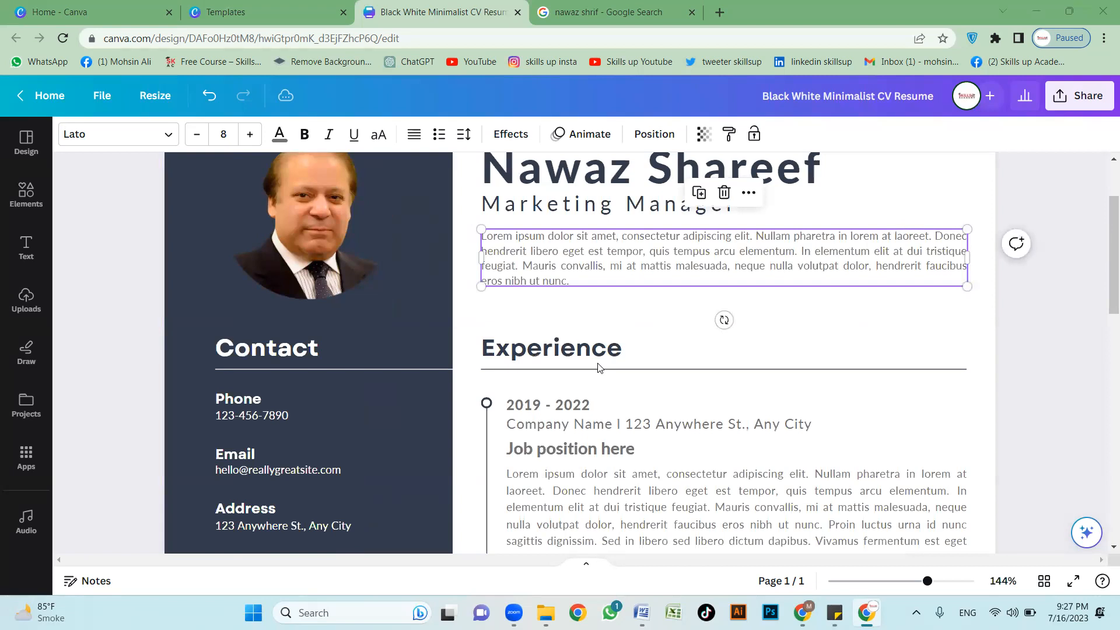
scroll(659, 290, up, 1)
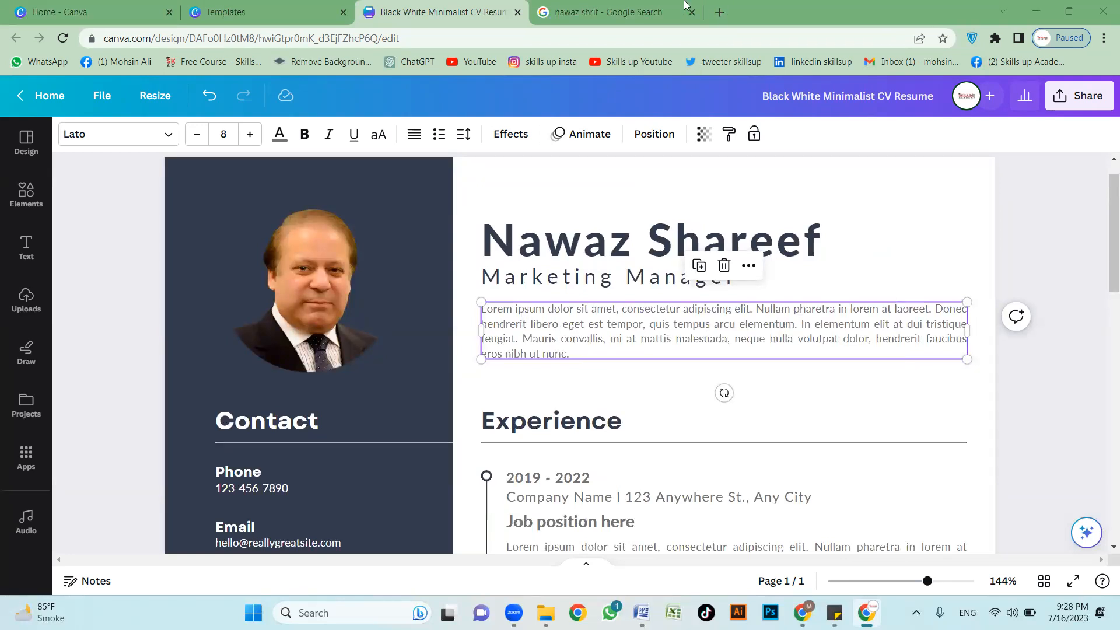
click(641, 9)
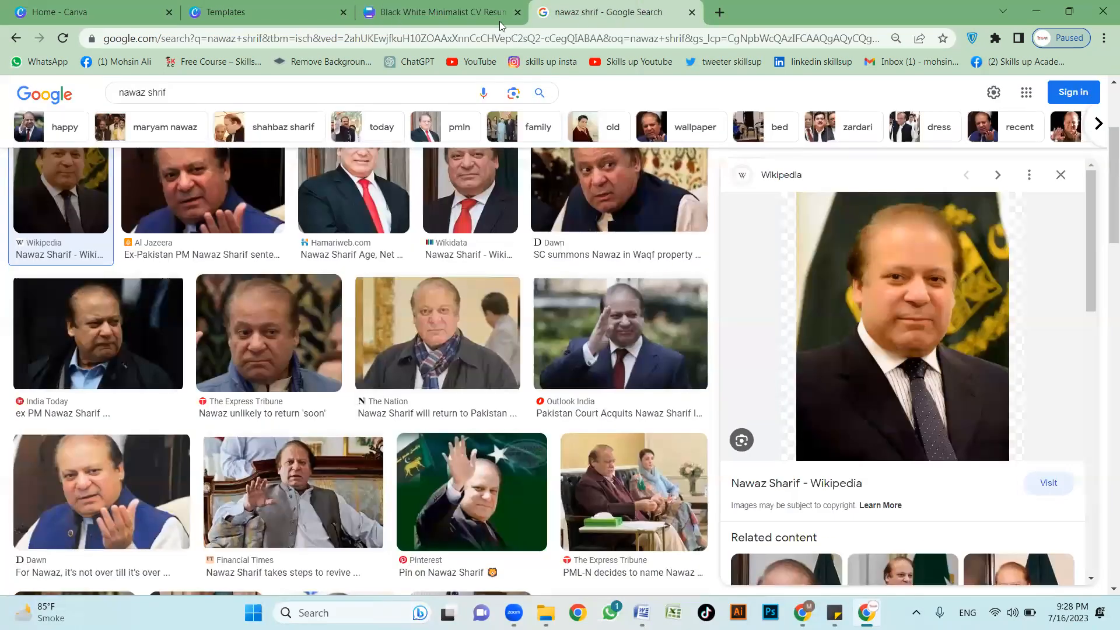
click(408, 64)
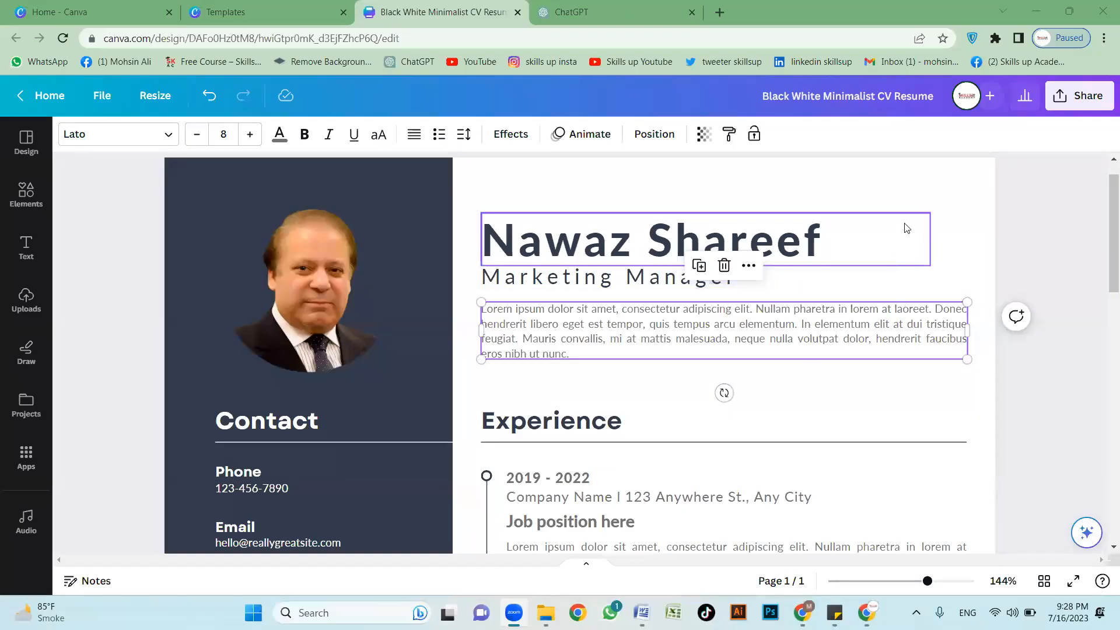
click(1030, 205)
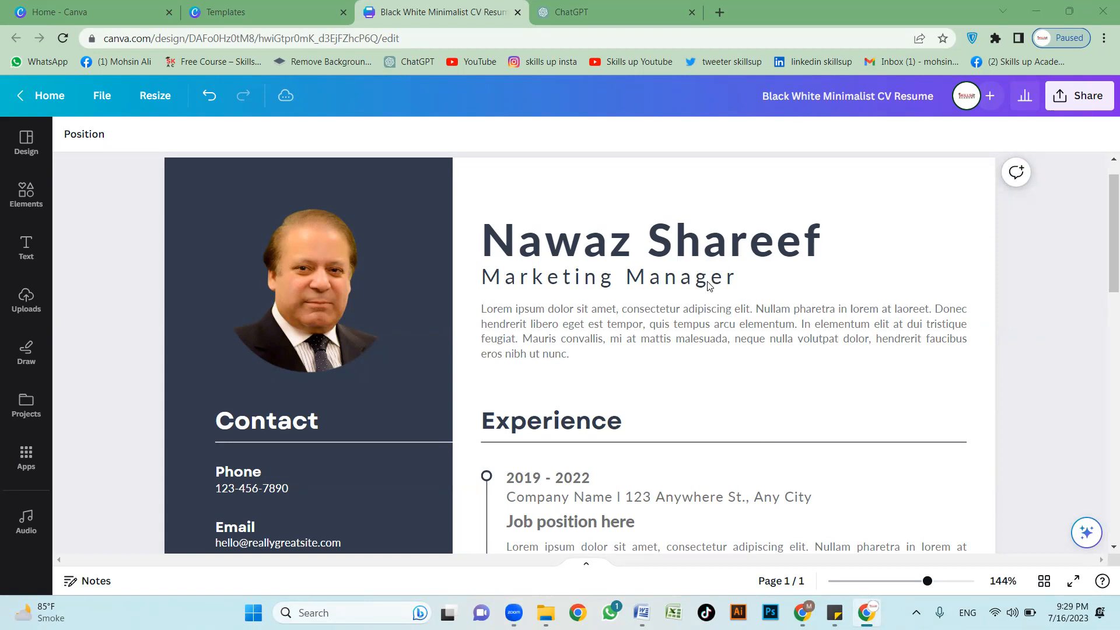
Step: Return to the CV design and select the placeholder profile paragraph
click(633, 9)
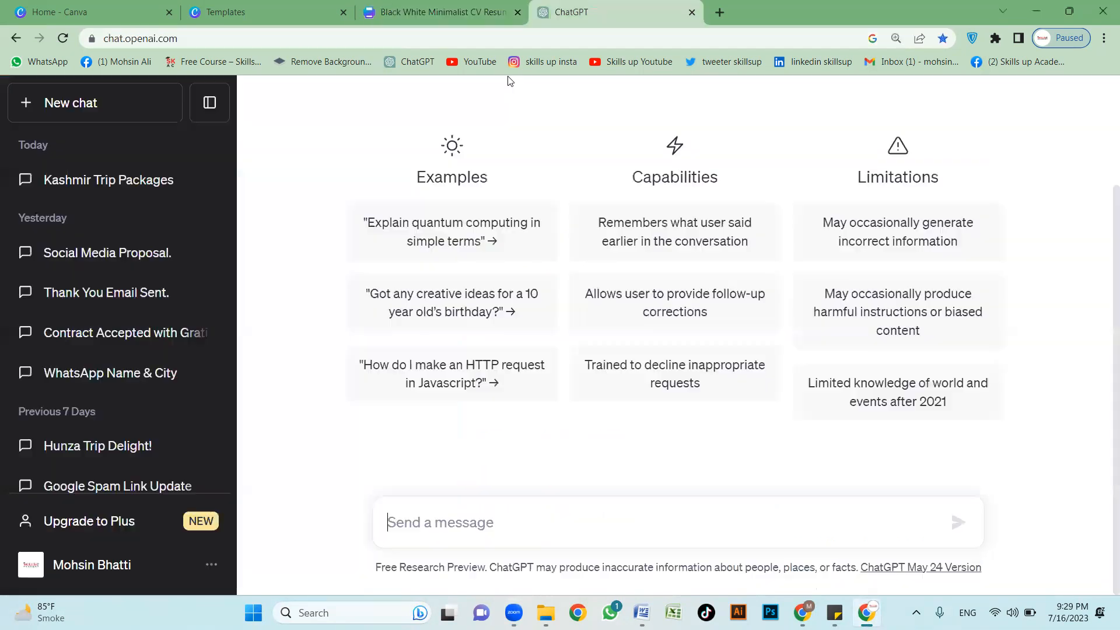
click(396, 4)
click(571, 344)
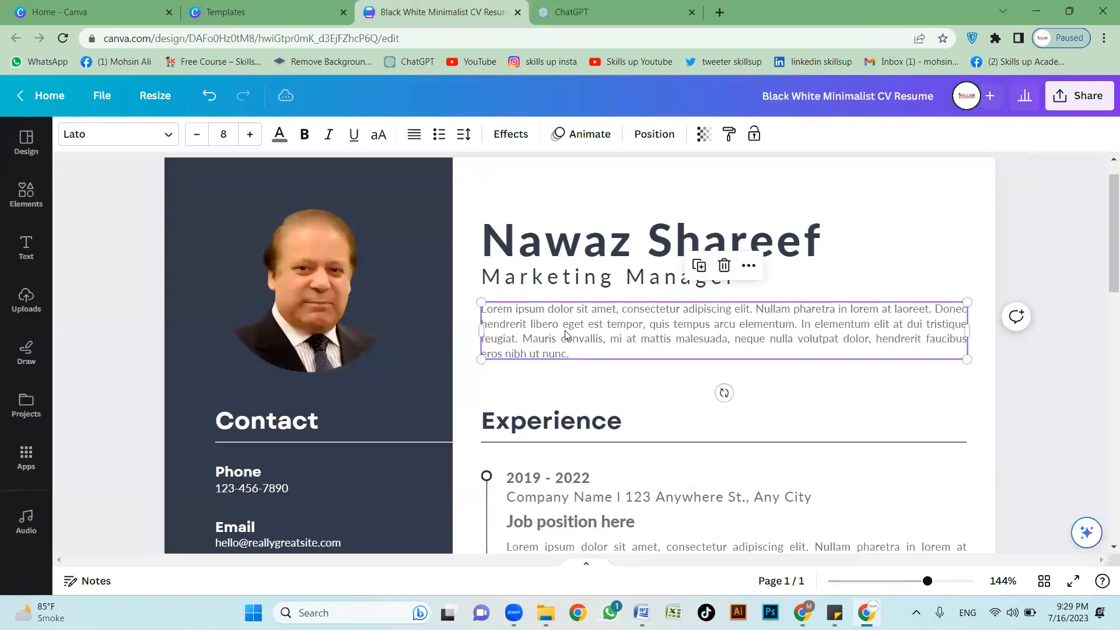
double_click(585, 340)
click(614, 352)
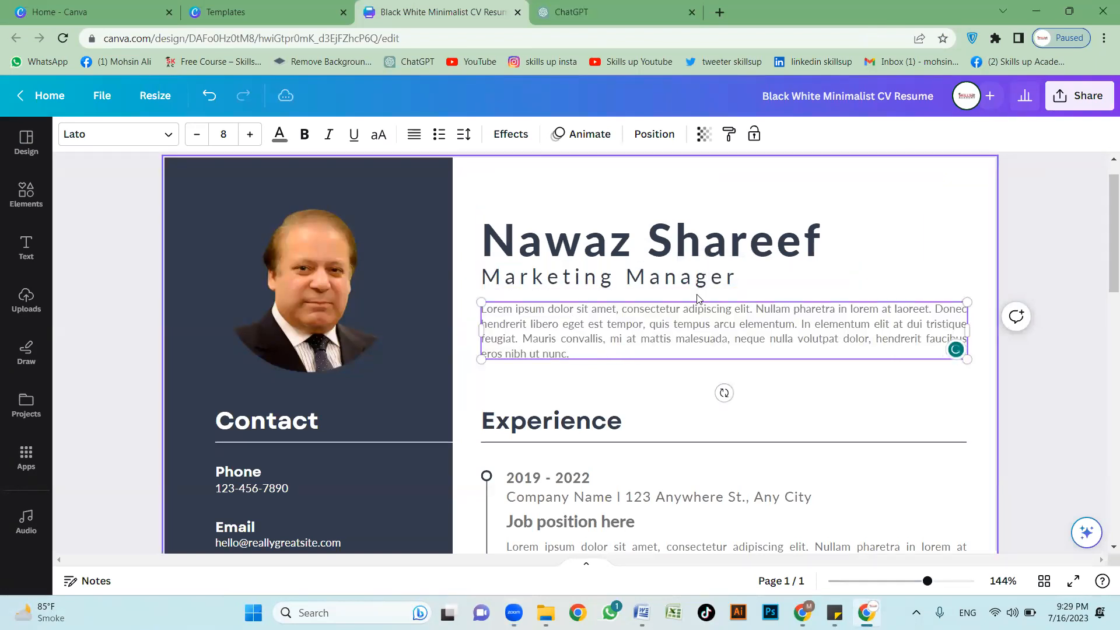
Step: Retype the subtitle under the name as 'Graphic Designer'
click(641, 279)
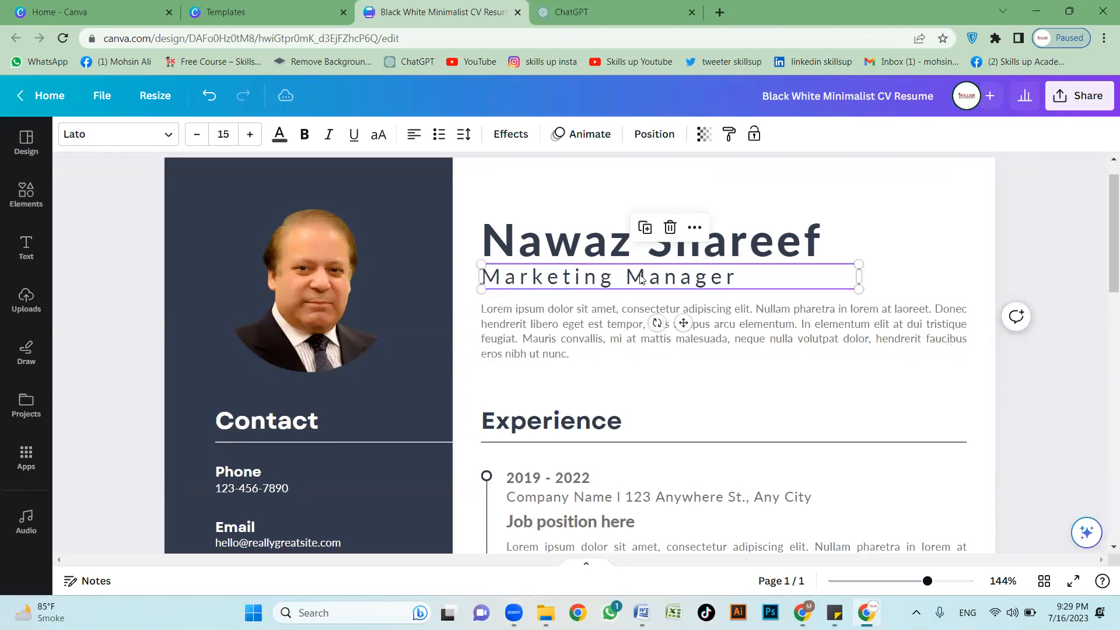
click(641, 278)
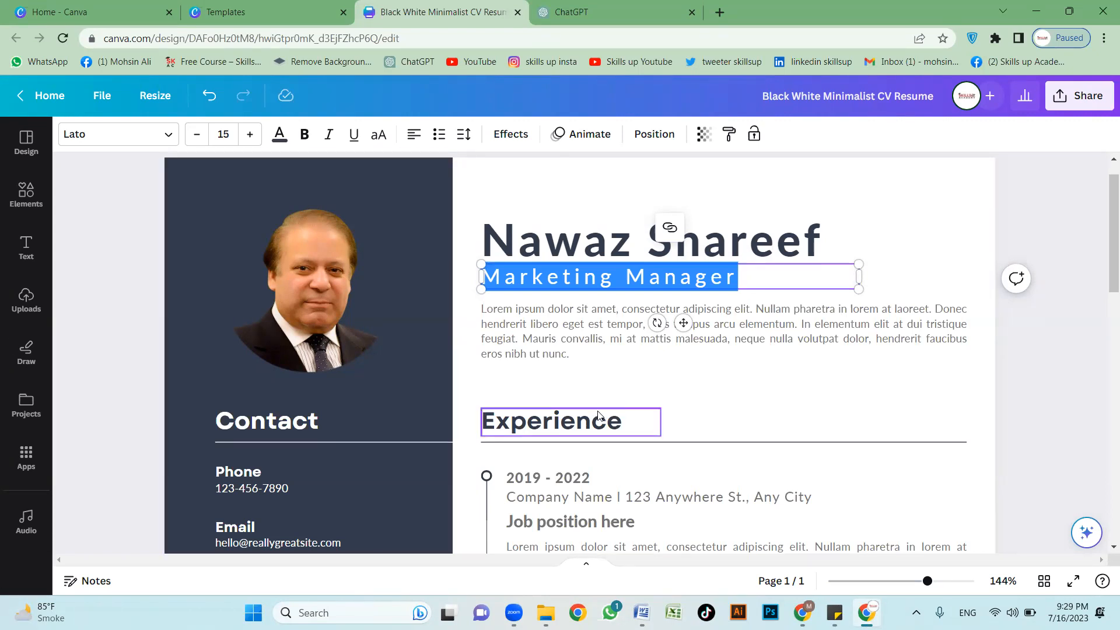
text(Graphic Des)
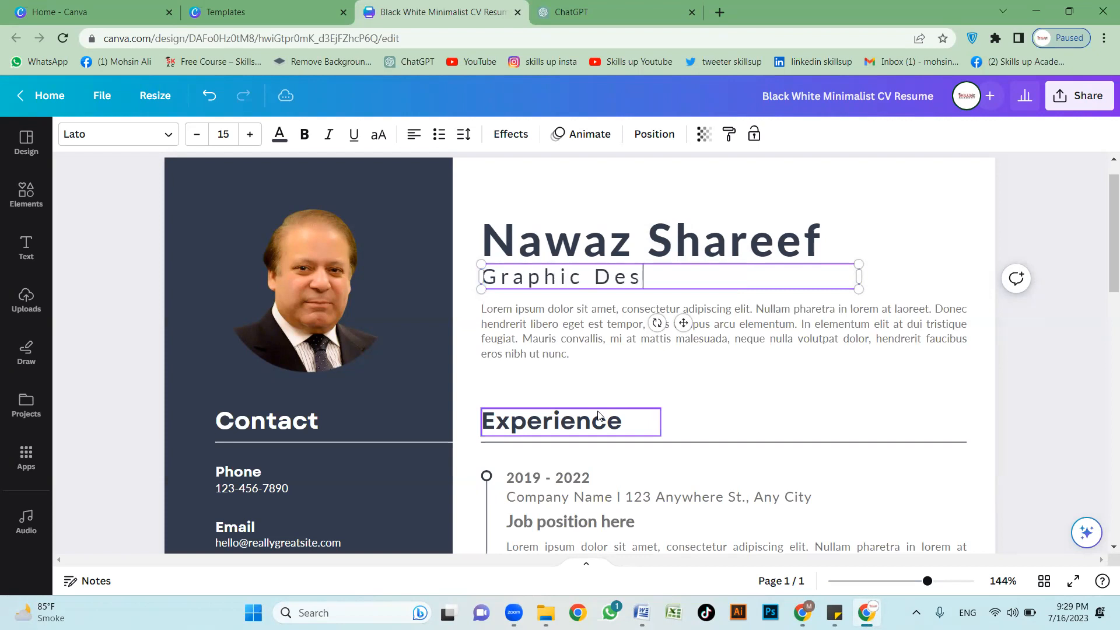
text(igner)
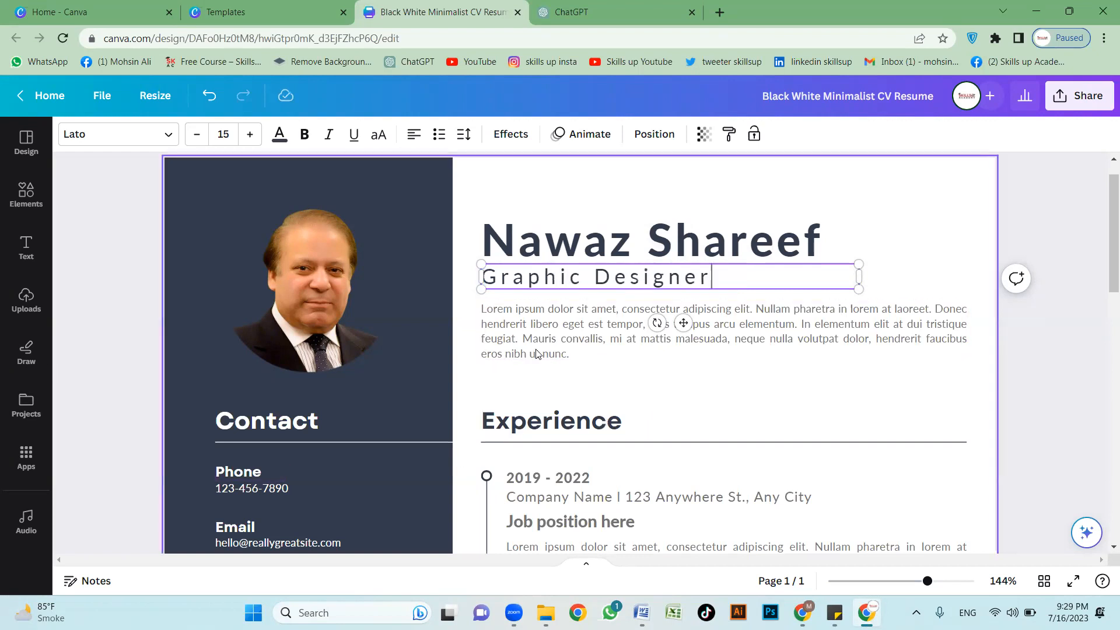
click(536, 354)
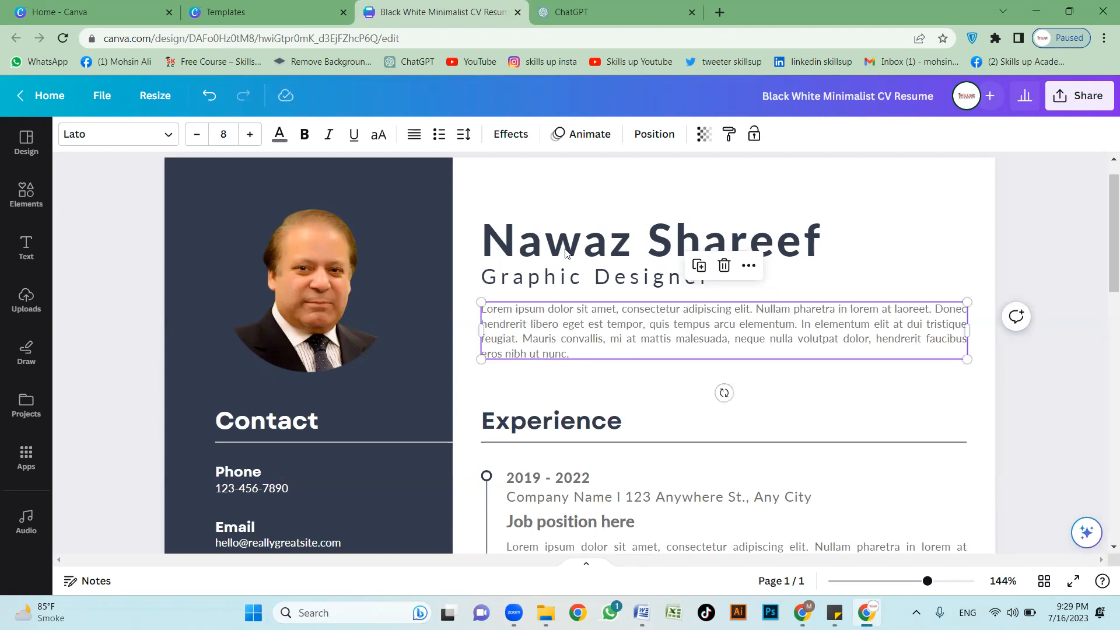
click(588, 13)
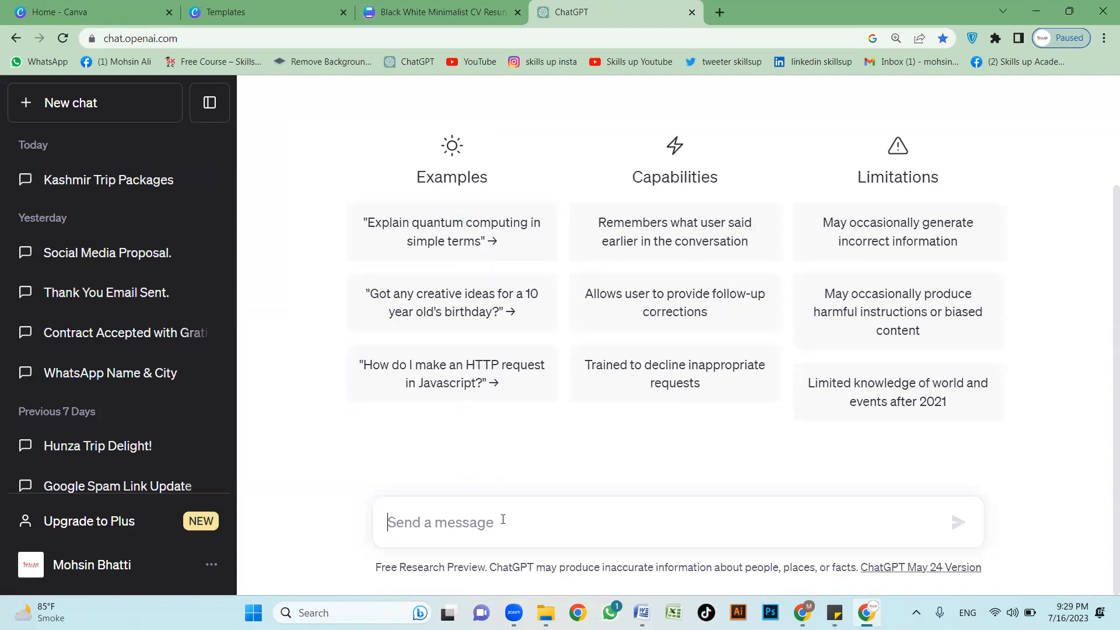
Step: Ask ChatGPT for a 'resume profile for a graphic designer words 150'
text(resume profile )
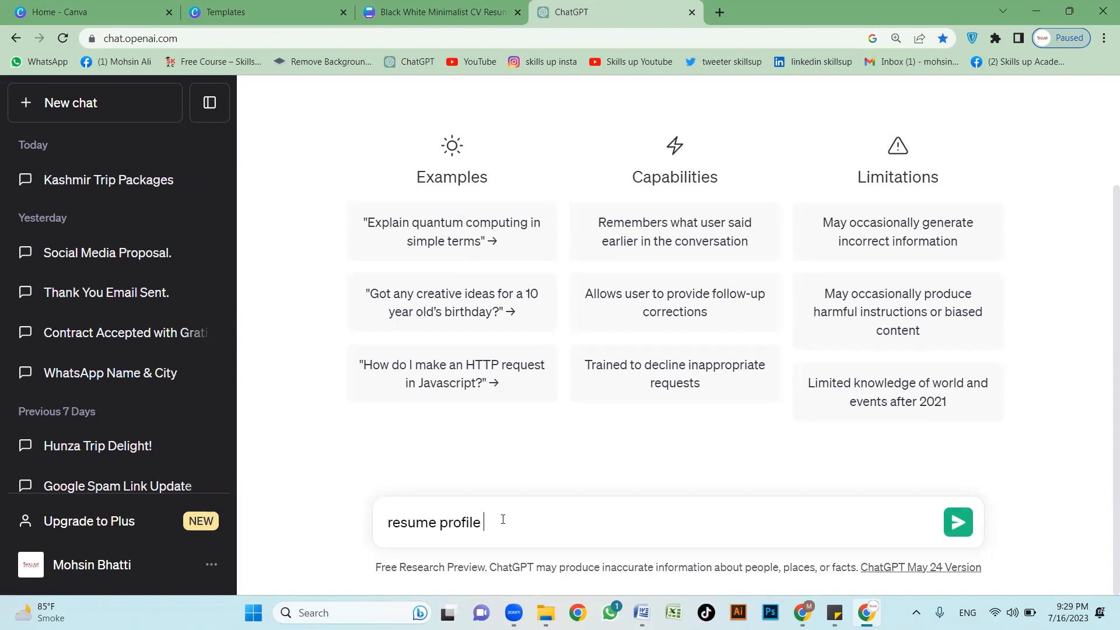
text(for a graphic designer words 150)
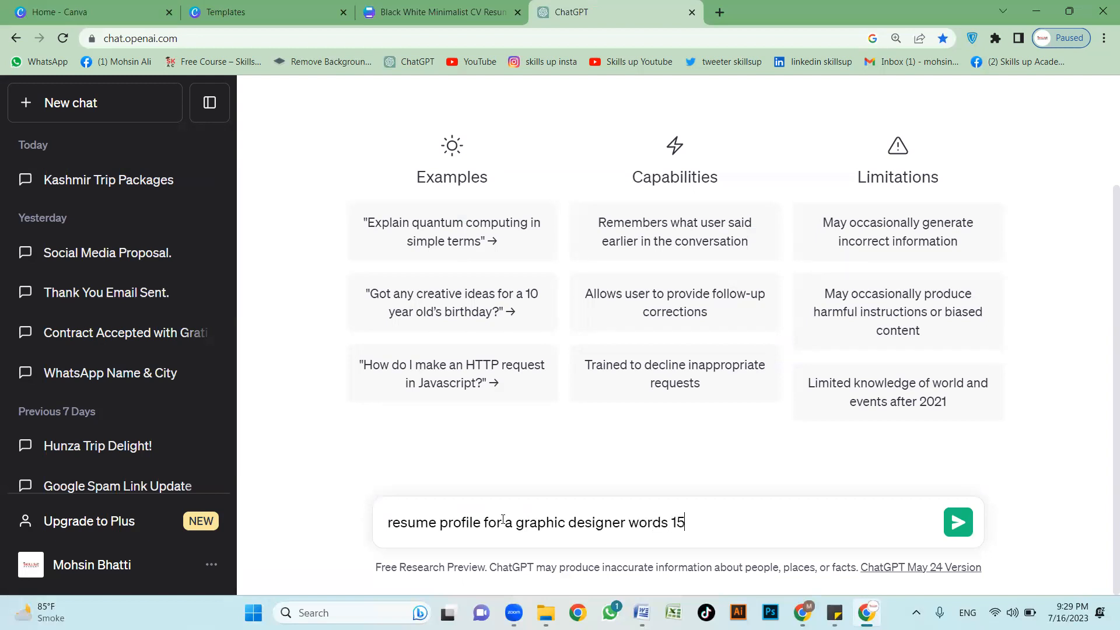
key(Return)
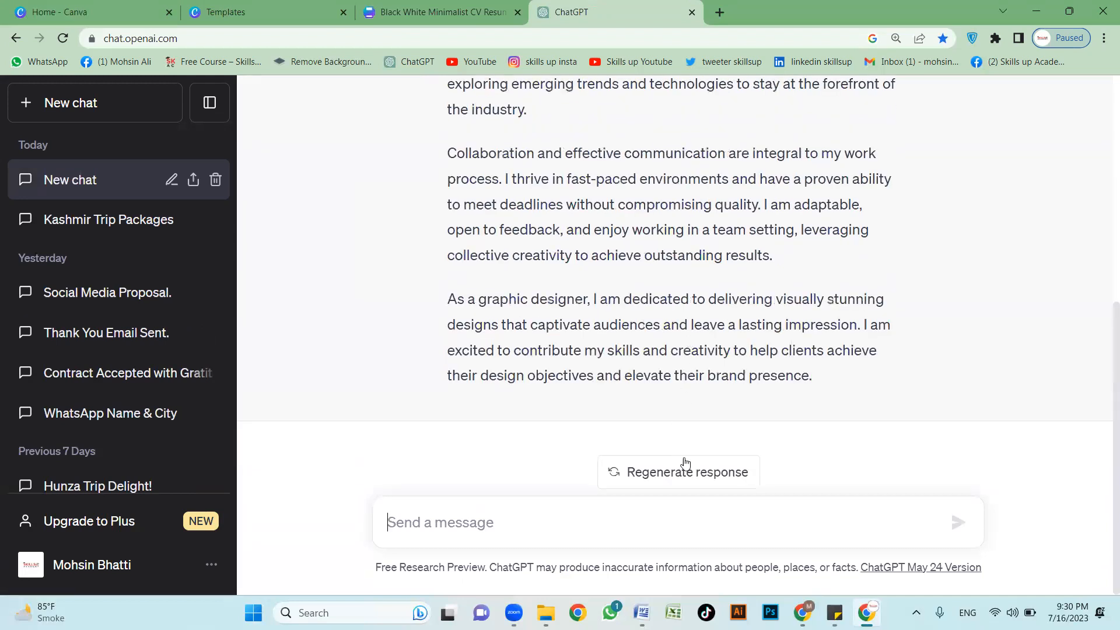
scroll(717, 315, up, 5)
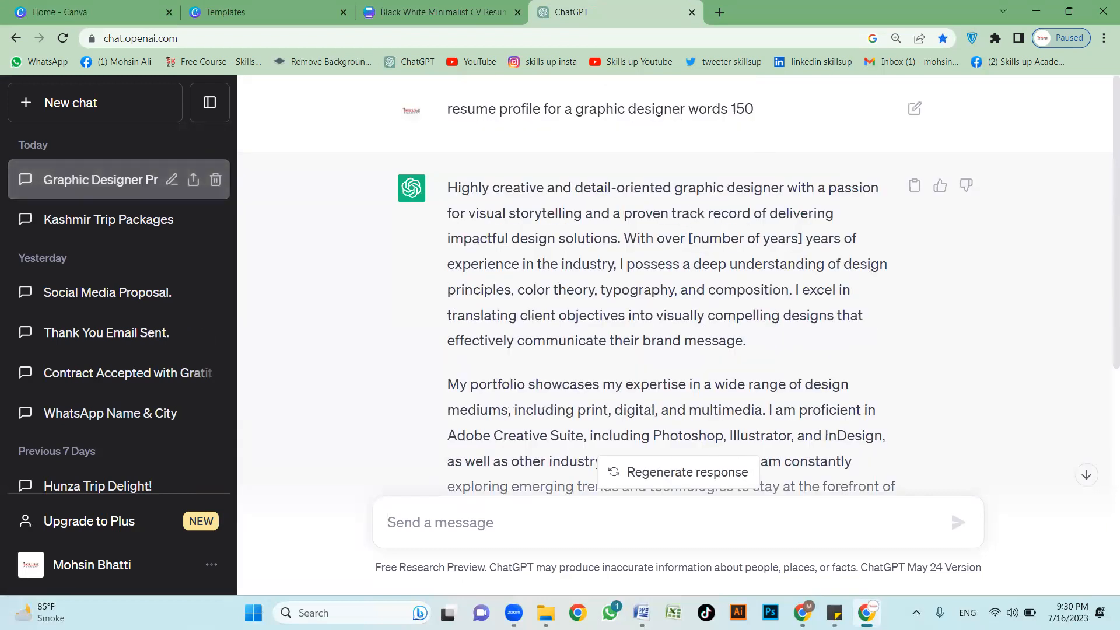
Step: Select the reply's first paragraph for use in the CV
drag(768, 116, 432, 130)
click(568, 135)
drag(764, 111, 439, 115)
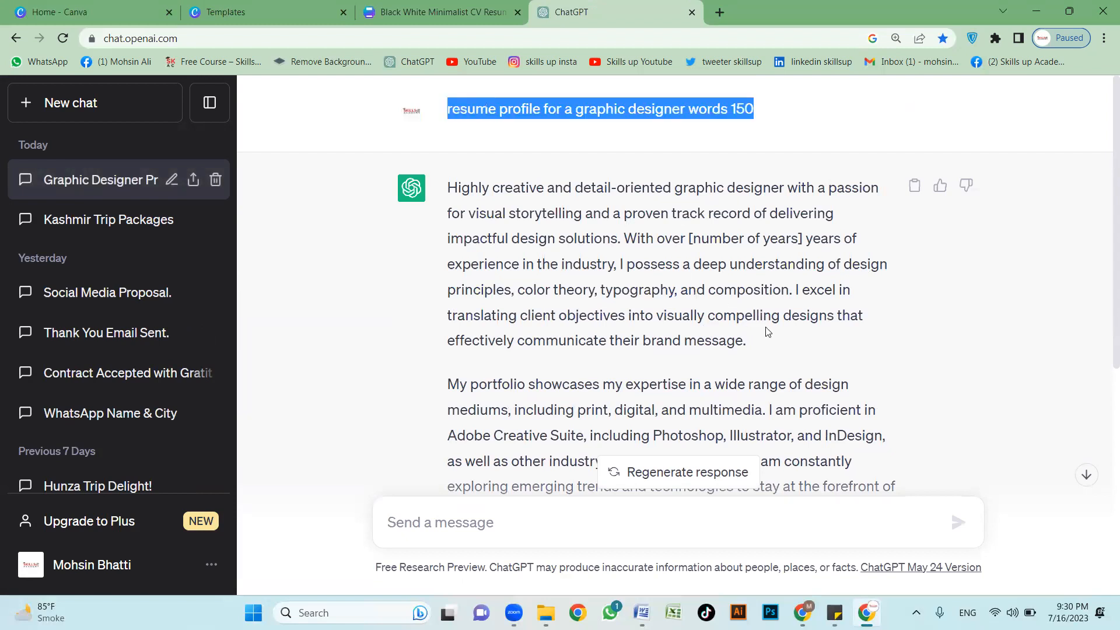
click(775, 344)
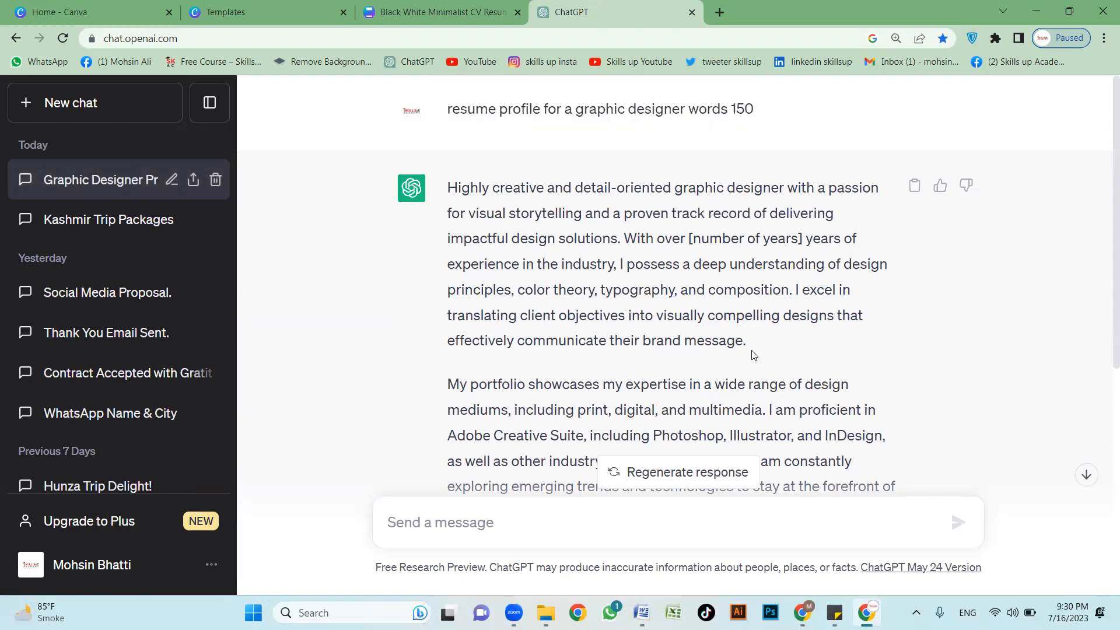
drag(636, 290, 747, 342)
drag(453, 192, 447, 188)
key(ctrl+c)
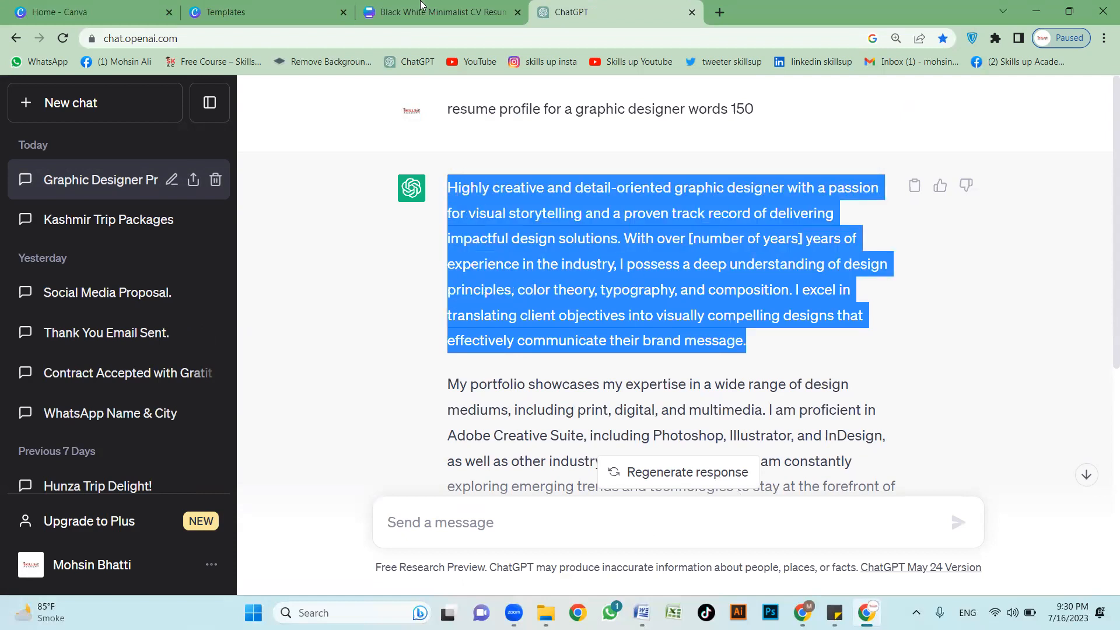
key(ctrl+shift+Tab)
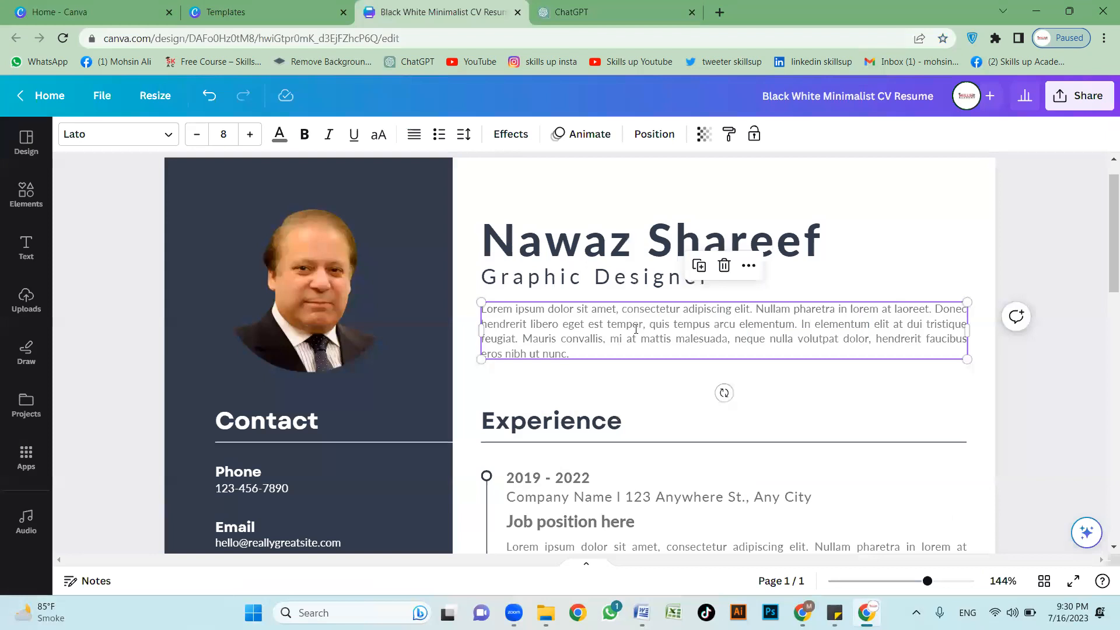
Step: Paste the ChatGPT paragraph over the Lorem placeholder profile text
double_click(635, 328)
key(ctrl+v)
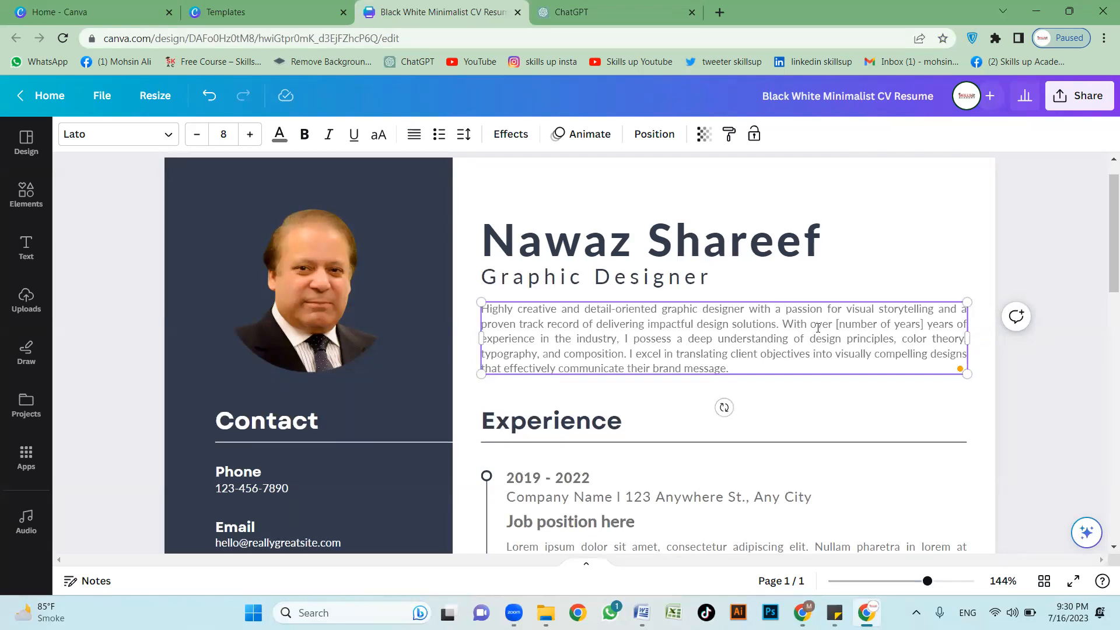
drag(797, 324, 818, 327)
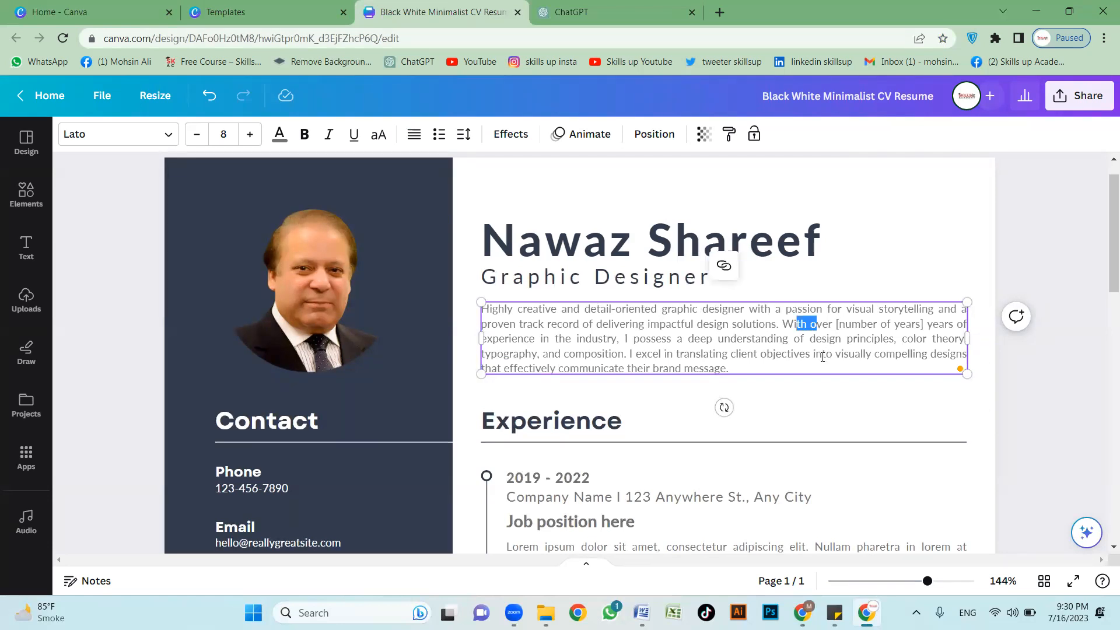
scroll(822, 357, up, 3)
click(982, 319)
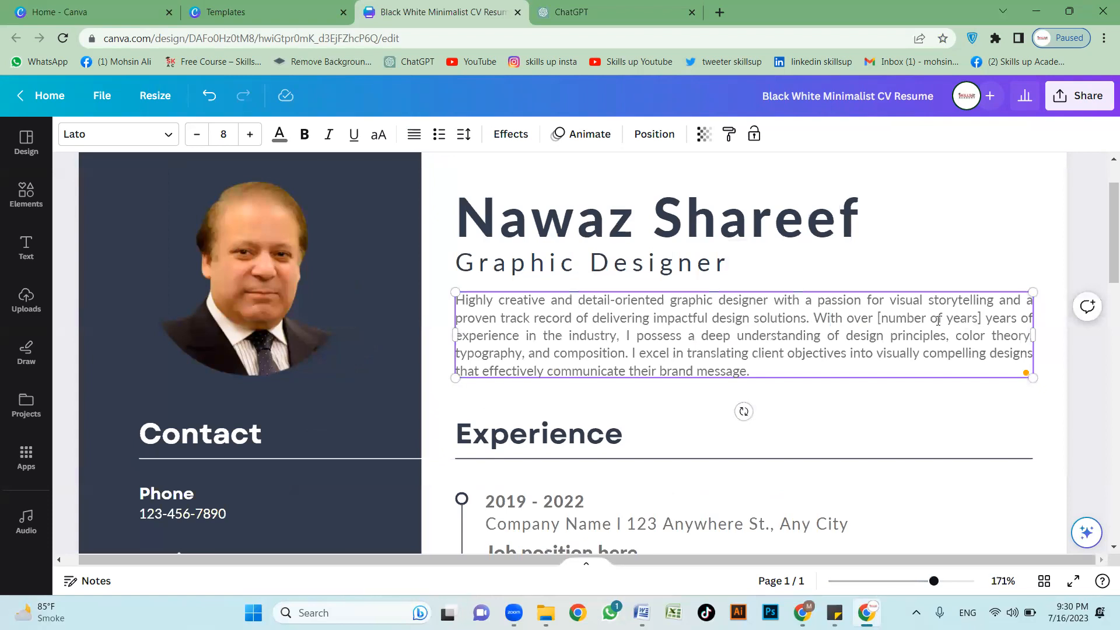
Step: Replace the [number of years] placeholder with 2 and deselect the paragraph
drag(982, 319, 875, 320)
text(2)
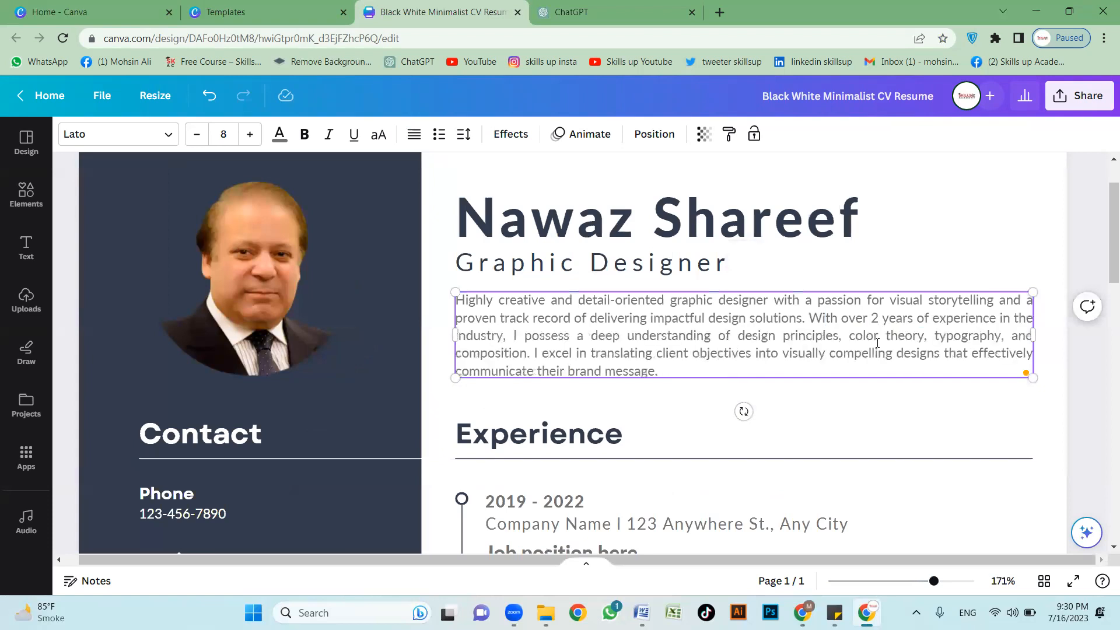
click(682, 413)
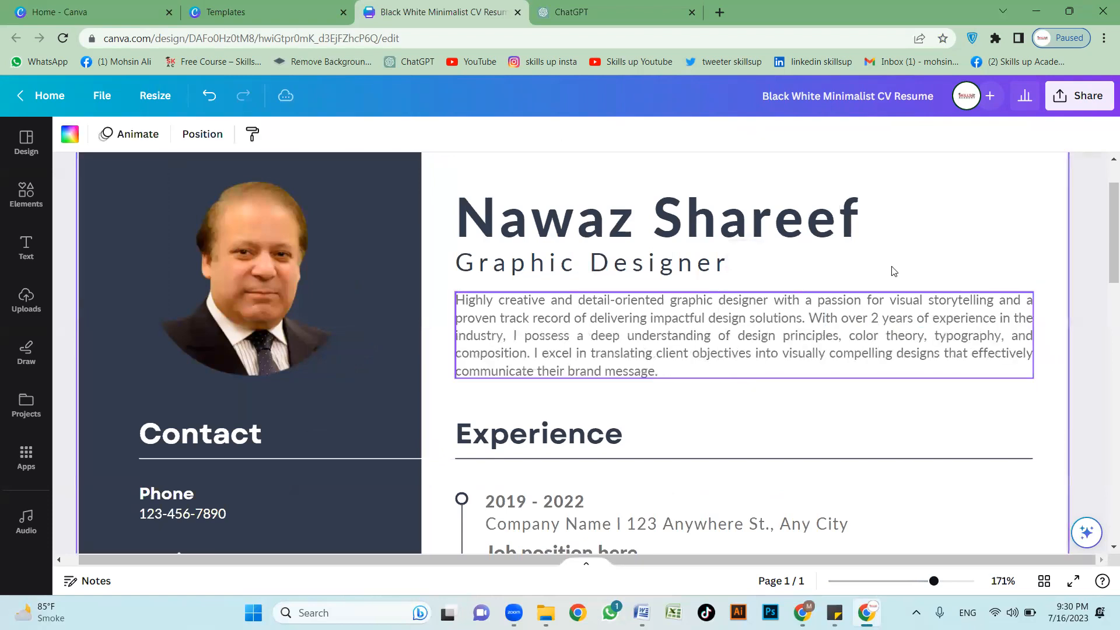
click(977, 244)
click(537, 333)
click(1009, 397)
Step: Copy the earlier 150-word profile prompt from the ChatGPT conversation
click(627, 8)
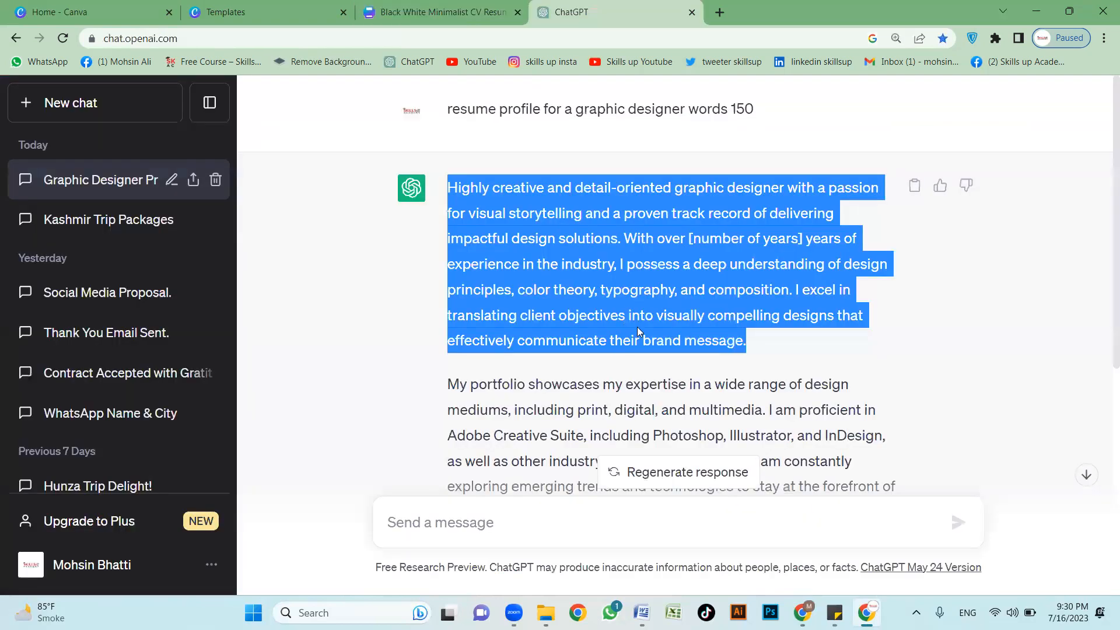
scroll(636, 326, down, 3)
scroll(665, 330, down, 3)
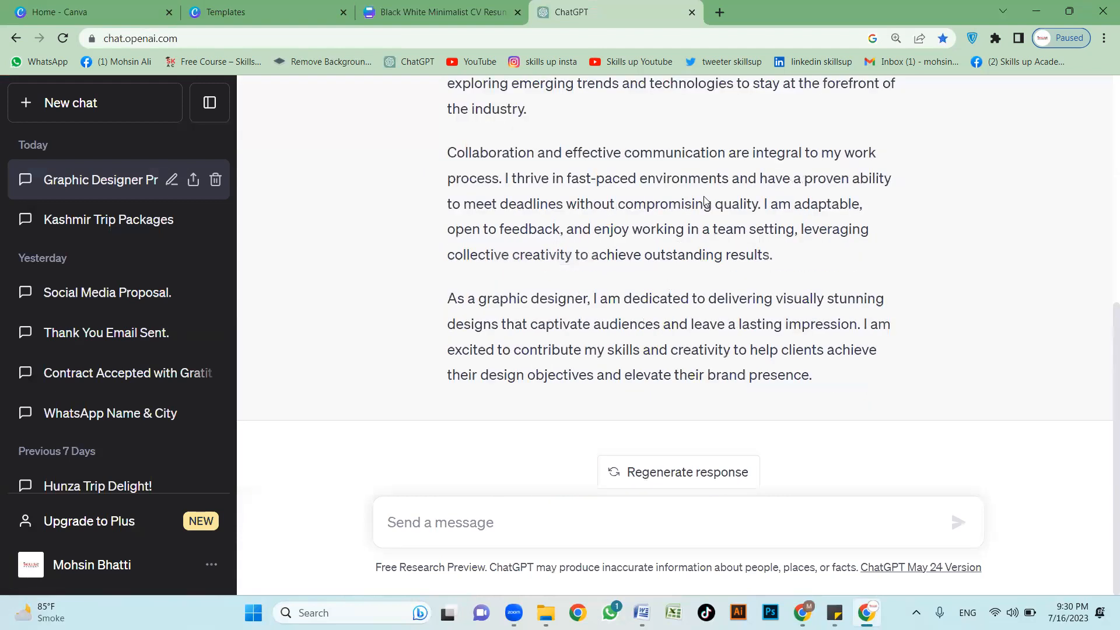
scroll(729, 175, up, 7)
drag(758, 112, 449, 110)
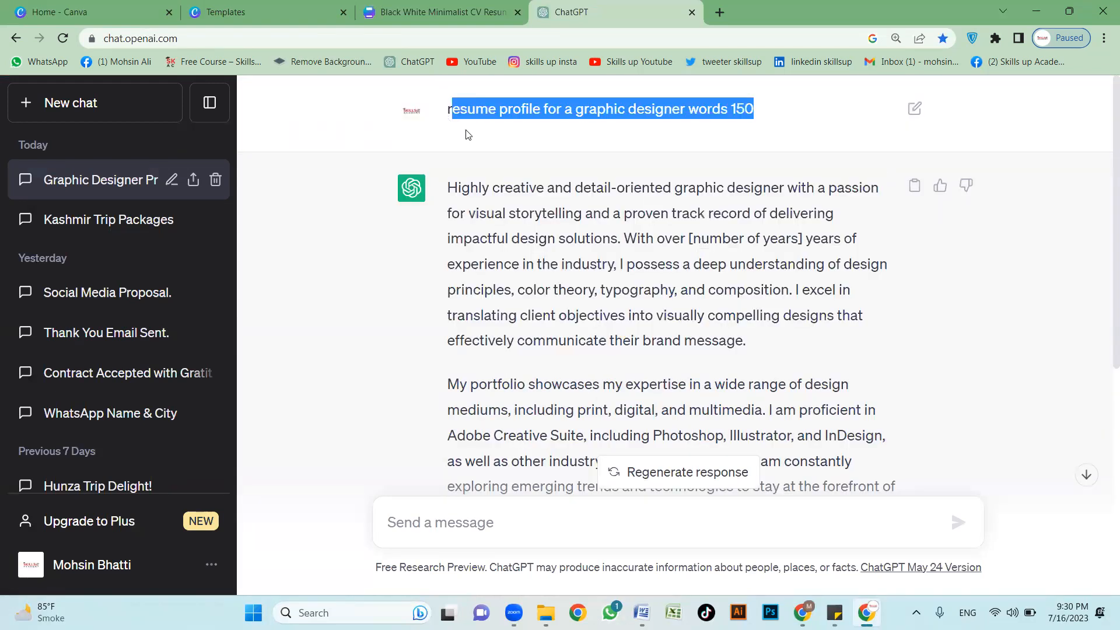
key(ctrl+c)
Step: Resend the prompt with 50 words instead of 150 and select the new reply
click(782, 514)
key(ctrl+v)
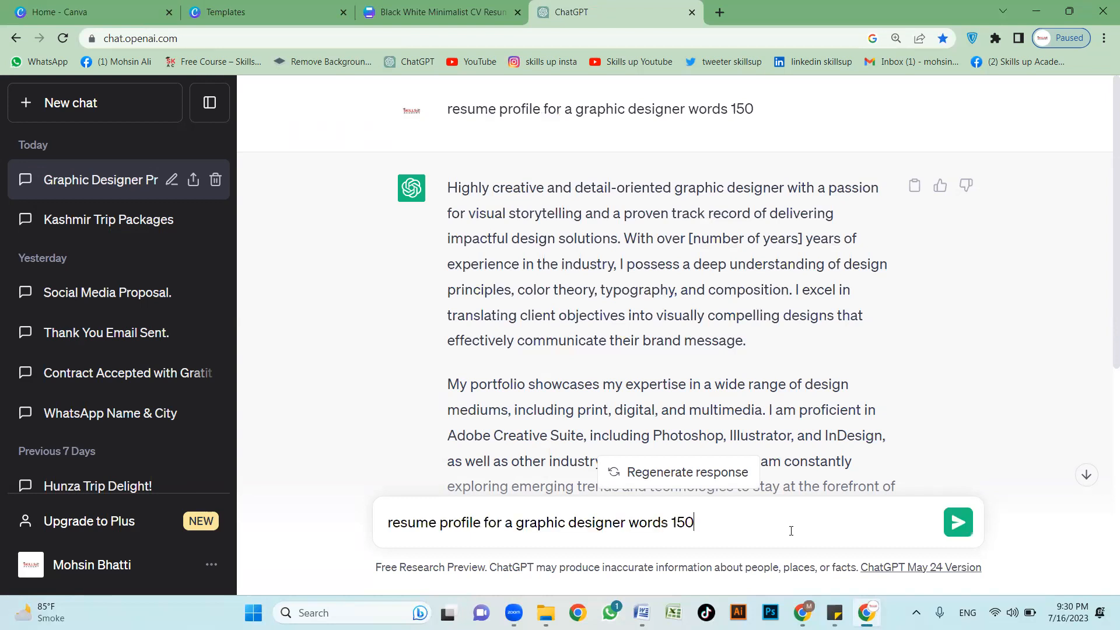
key(BackSpace)
key(BackSpace)
key(BackSpace)
text(50)
click(950, 531)
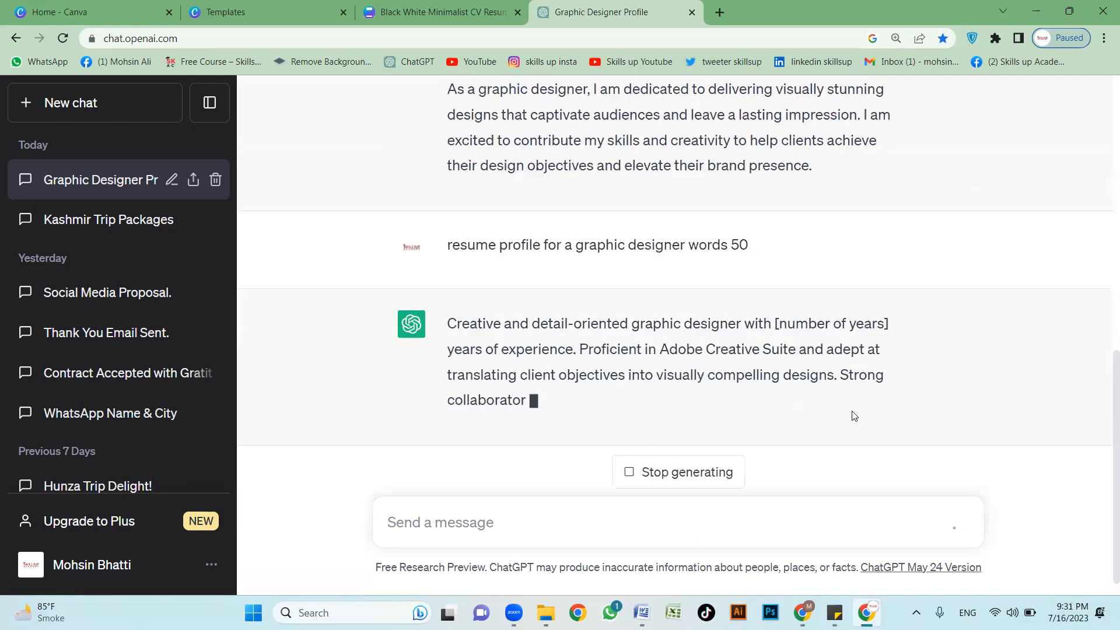
drag(776, 385, 448, 272)
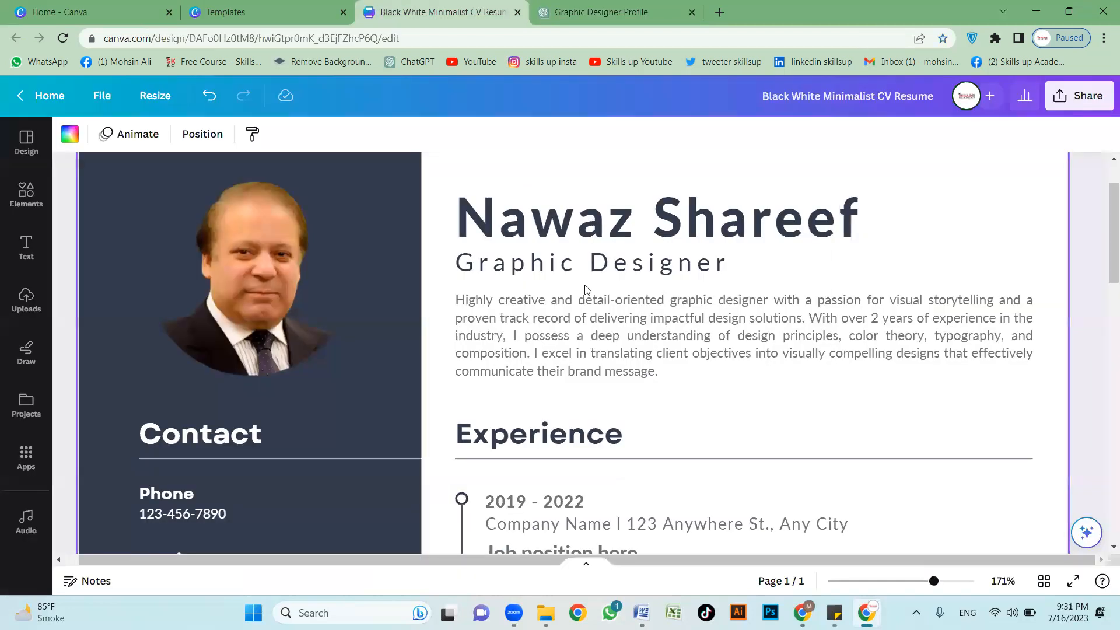
click(454, 8)
Step: Paste the 50-word ChatGPT summary over the longer profile paragraph
double_click(621, 334)
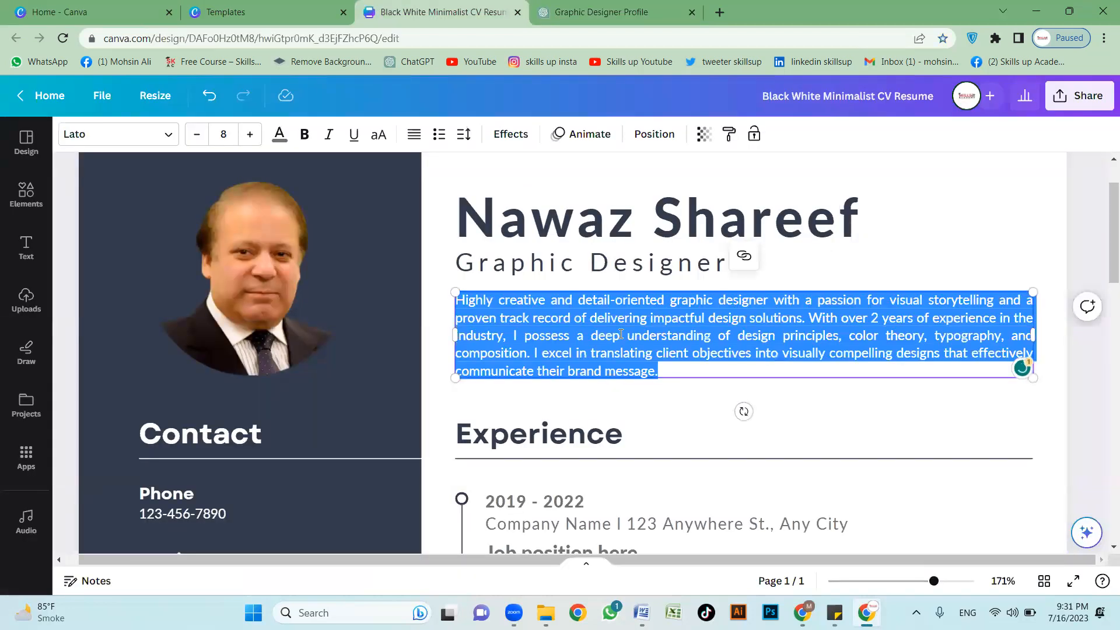
key(ctrl+v)
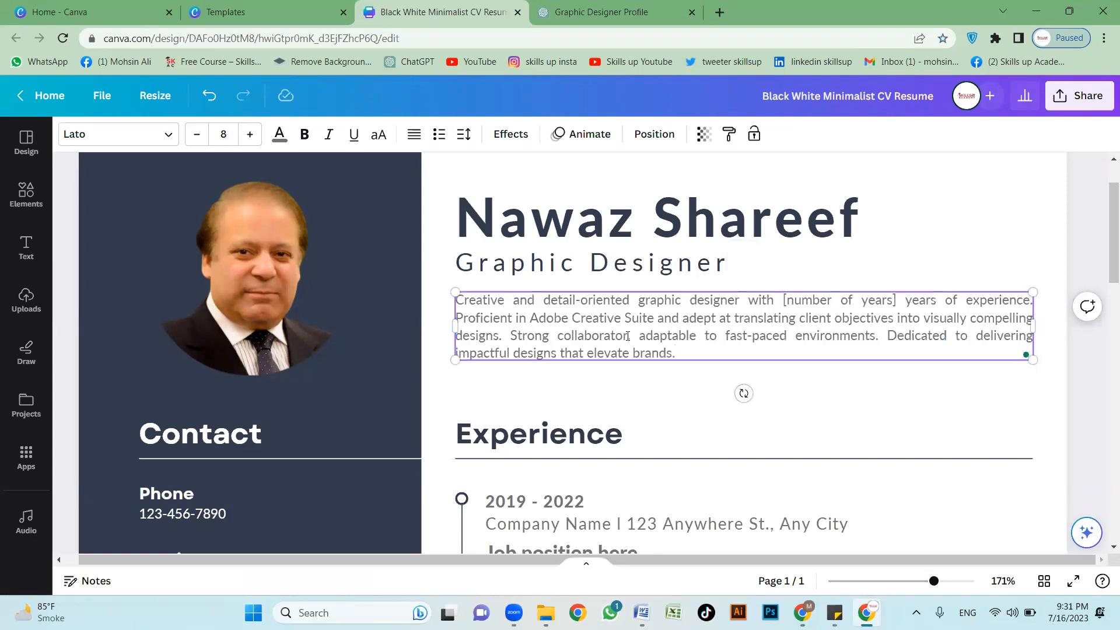
click(898, 396)
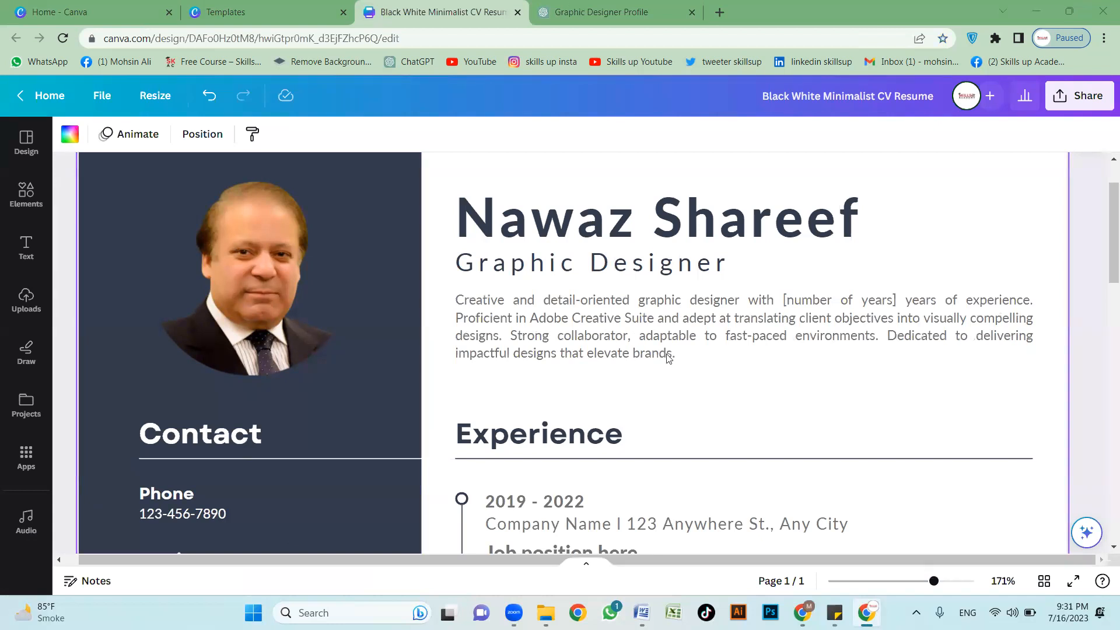
scroll(750, 400, down, 3)
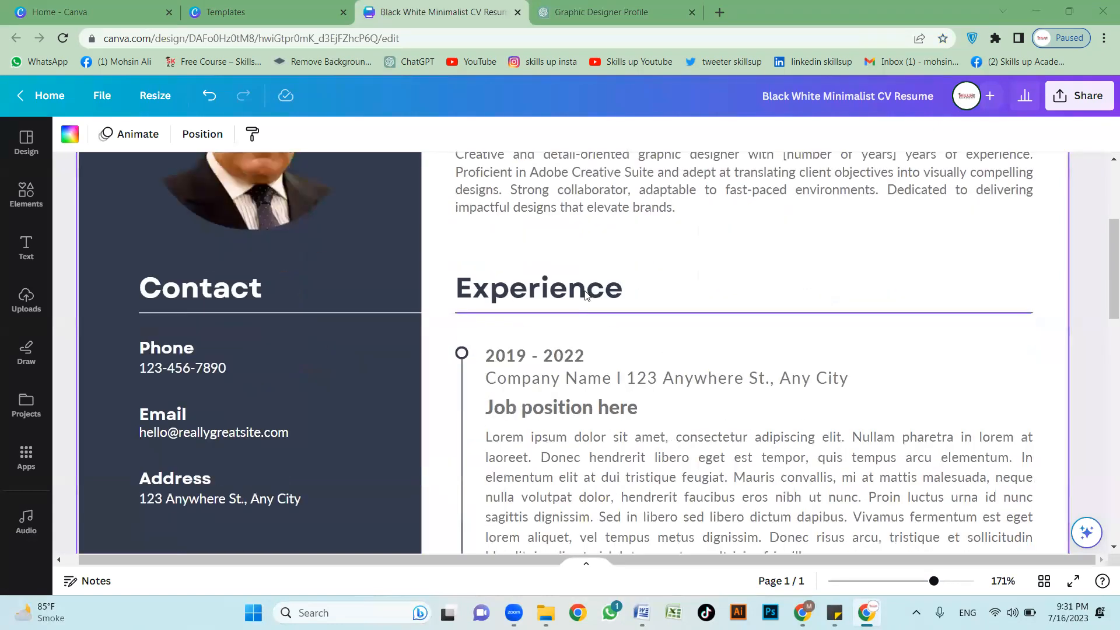
Step: Inspect the Experience heading and 2019 - 2022 dates, leaving them unchanged
click(586, 295)
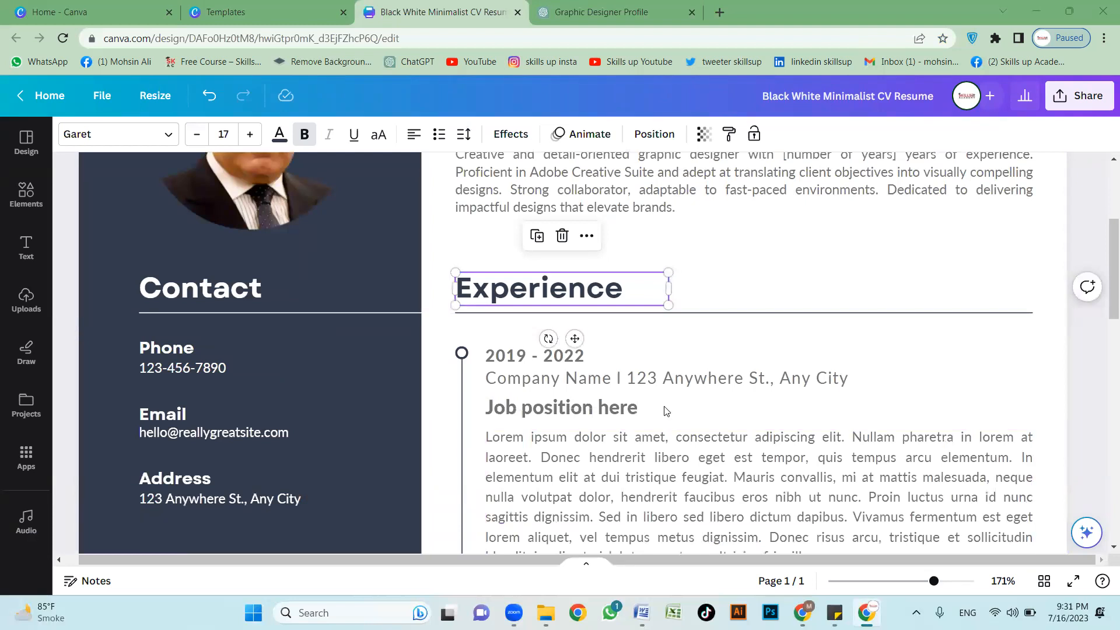
scroll(576, 403, up, 1)
scroll(529, 347, down, 1)
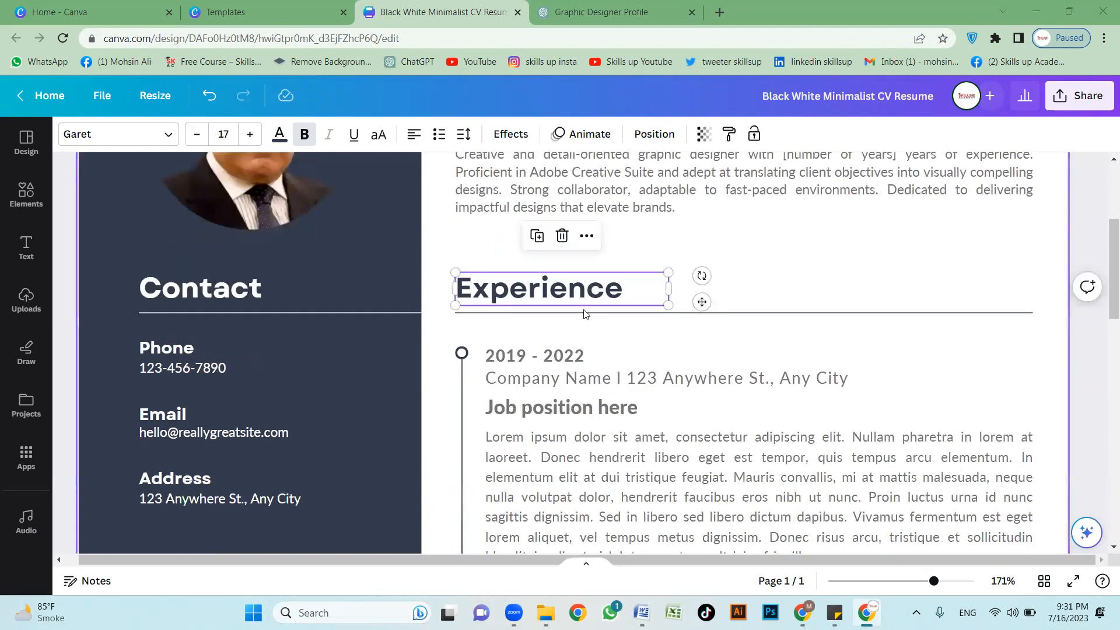
click(562, 356)
scroll(587, 396, down, 2)
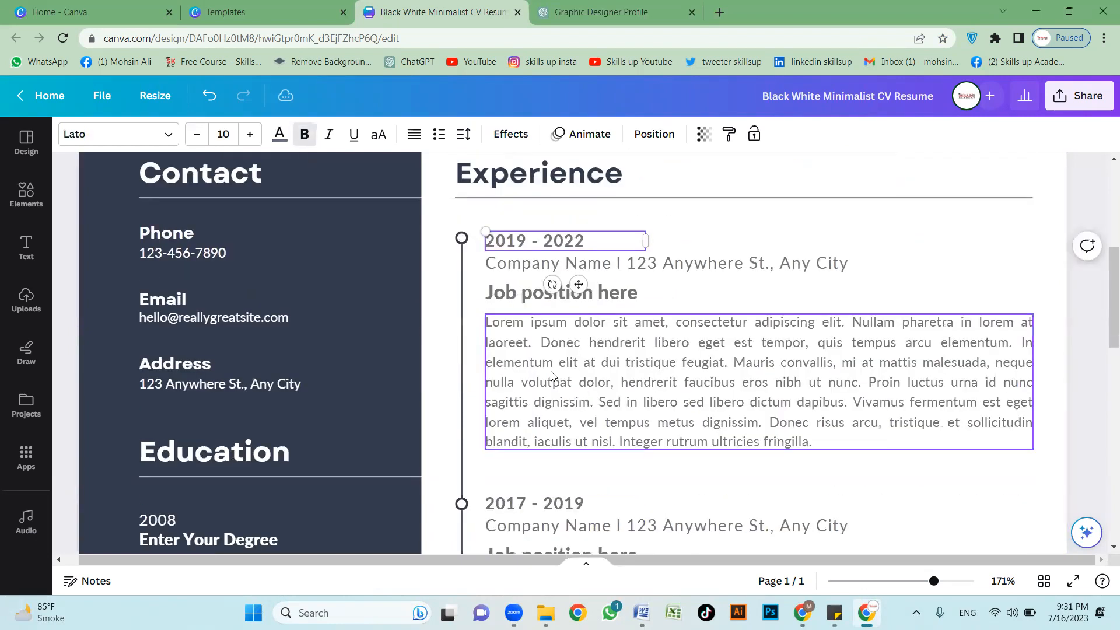
scroll(595, 303, up, 1)
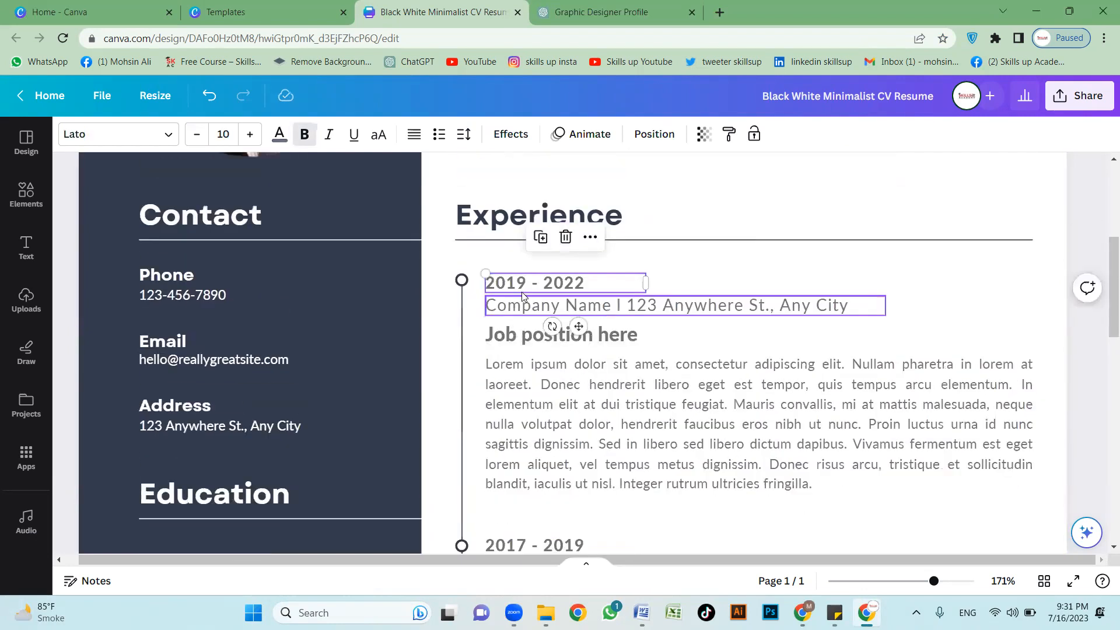
double_click(564, 284)
click(940, 297)
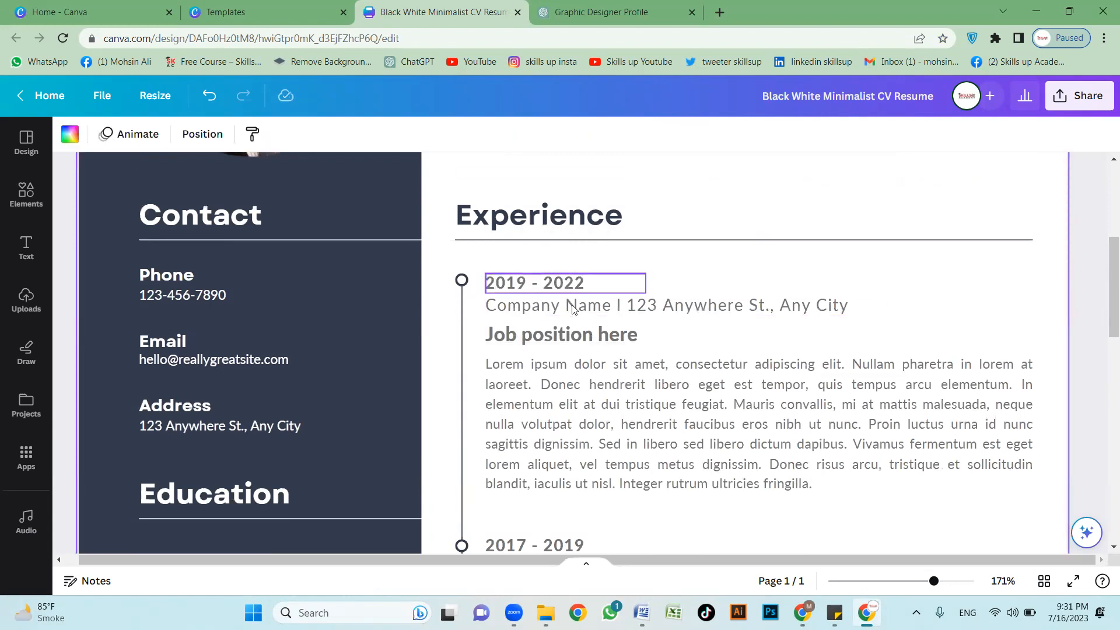
Step: Replace the first job's Company Name with 'Skills up pvt ltd', keeping the dates
click(704, 313)
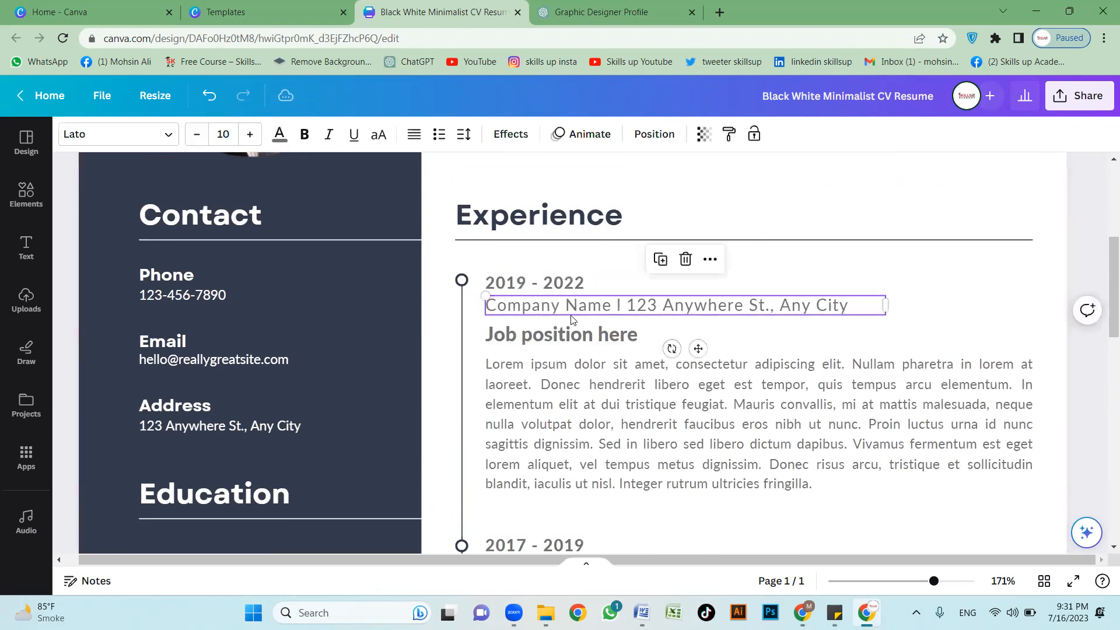
double_click(665, 307)
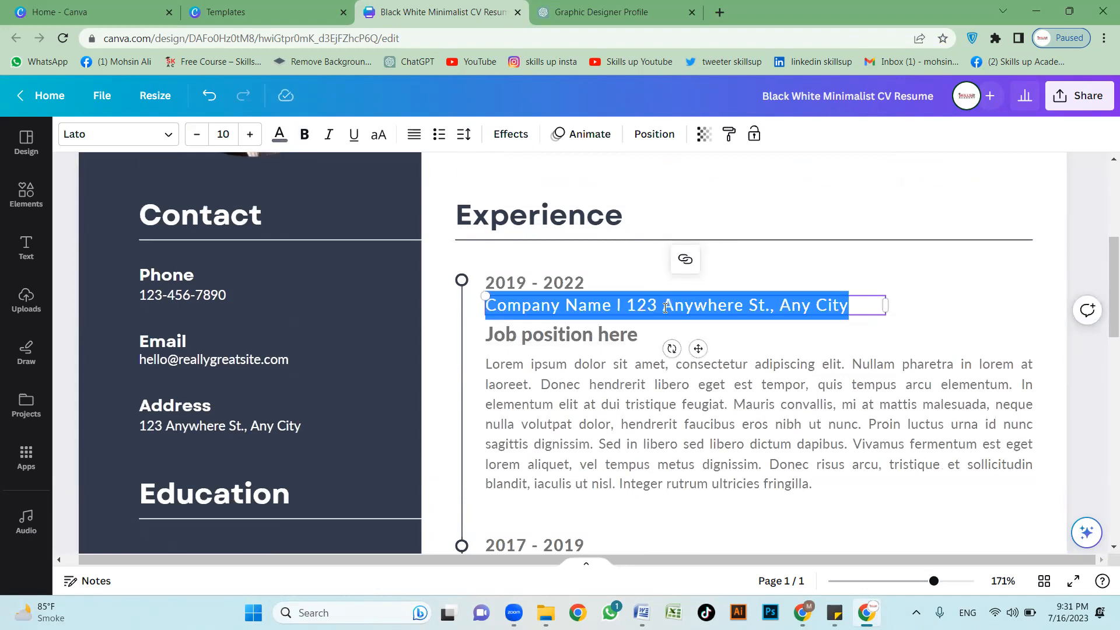
text(Skills)
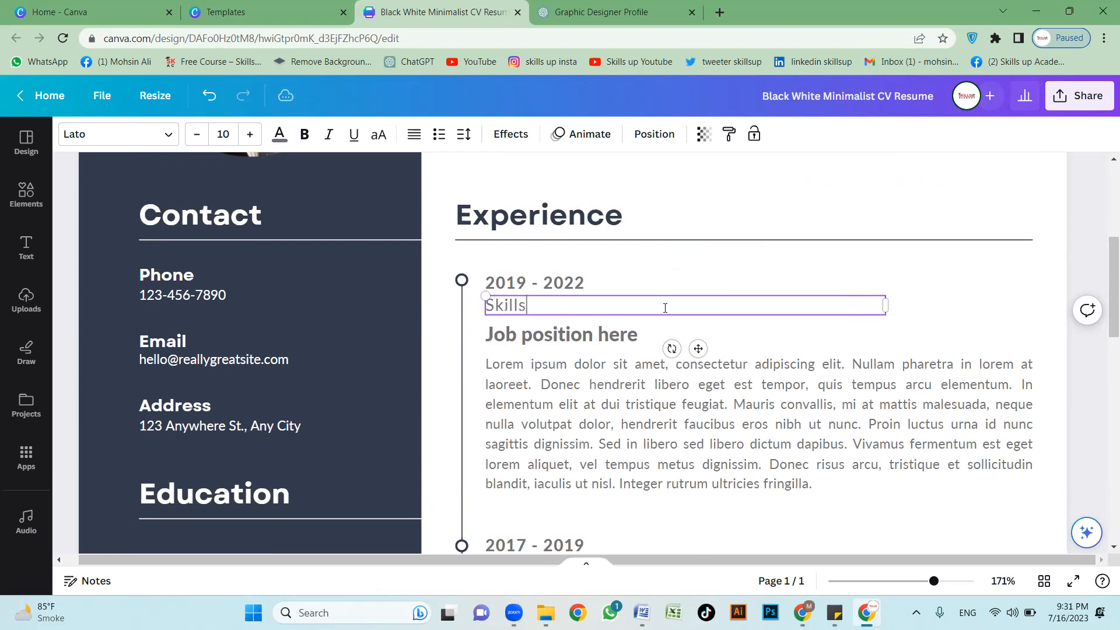
text( up pvt ltd)
click(533, 285)
click(533, 284)
click(733, 299)
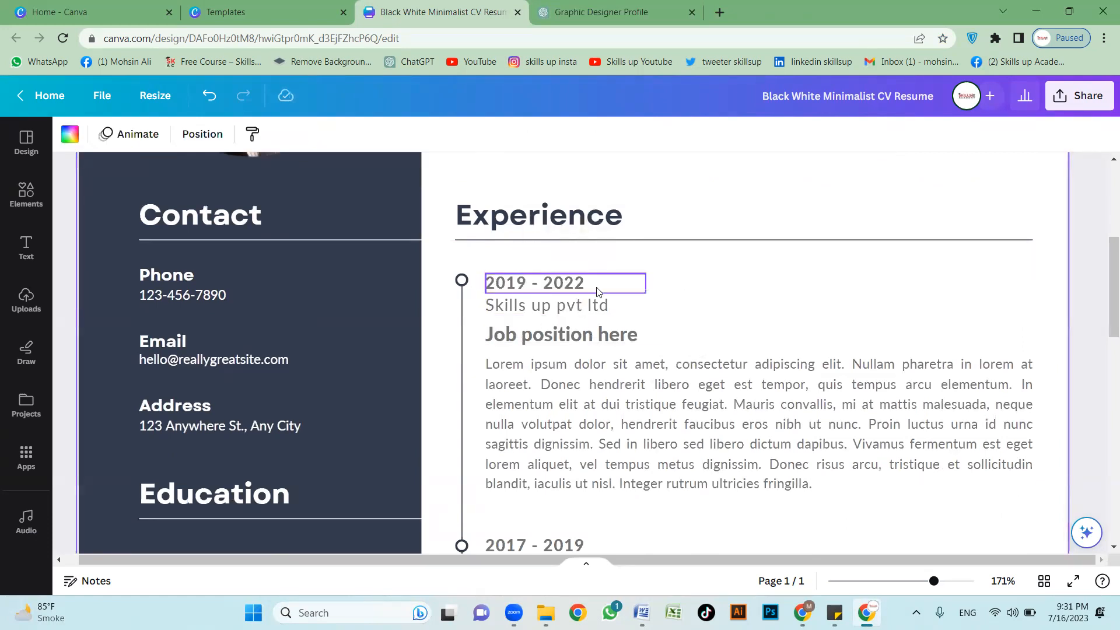
double_click(546, 290)
double_click(544, 283)
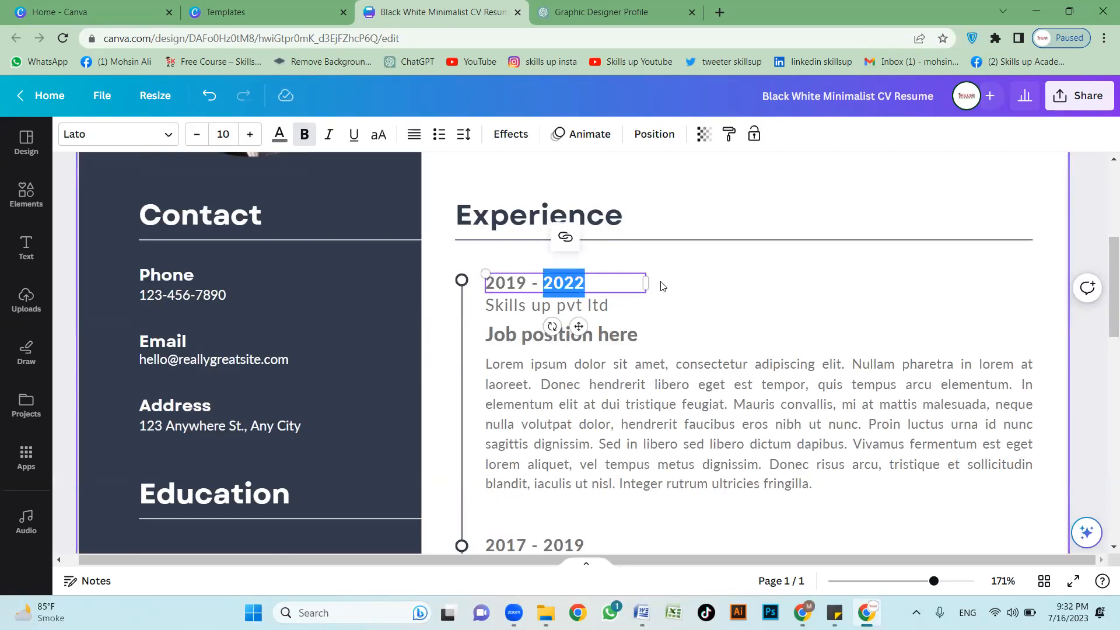
click(706, 283)
scroll(613, 359, down, 1)
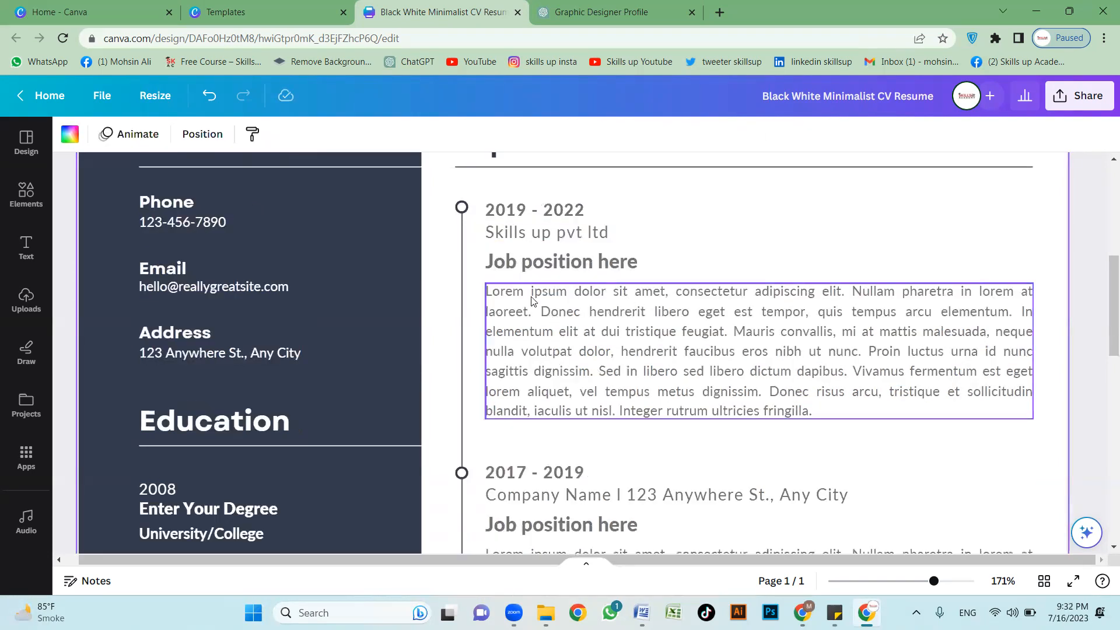
Step: Change 'Job position here' to 'Sr. Graphic Designer'
double_click(555, 260)
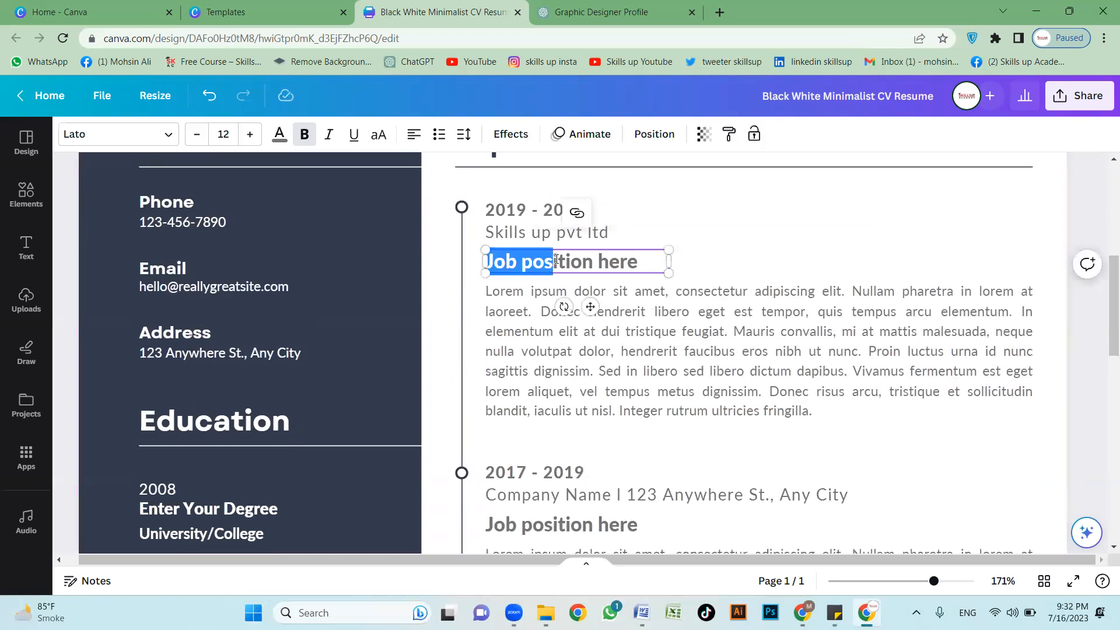
triple_click(556, 259)
text(Sr. )
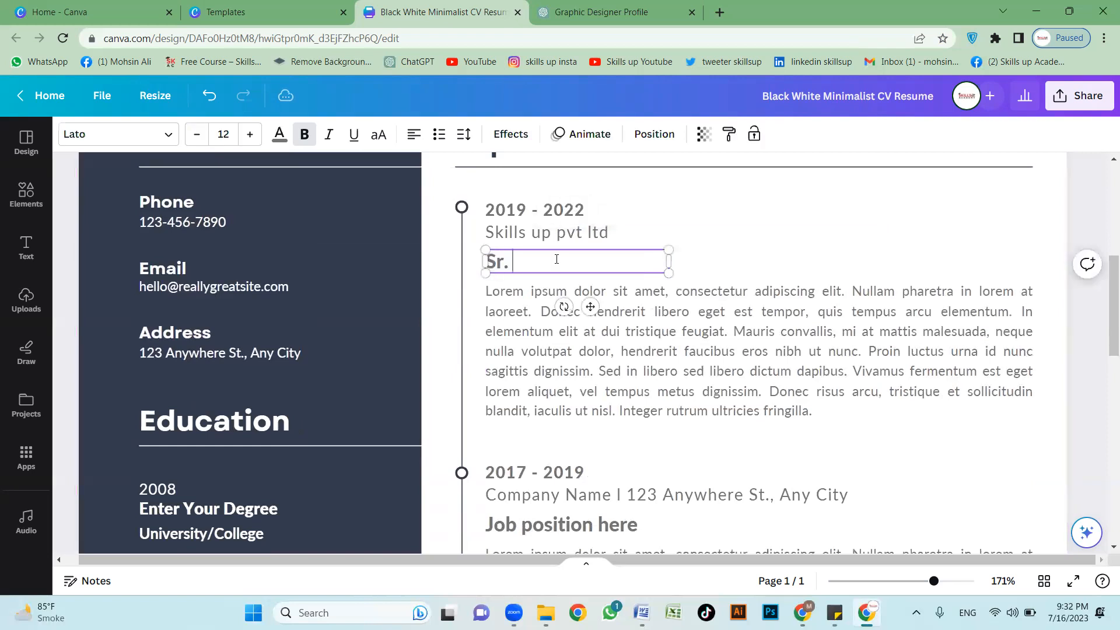
text(Graphic Designer)
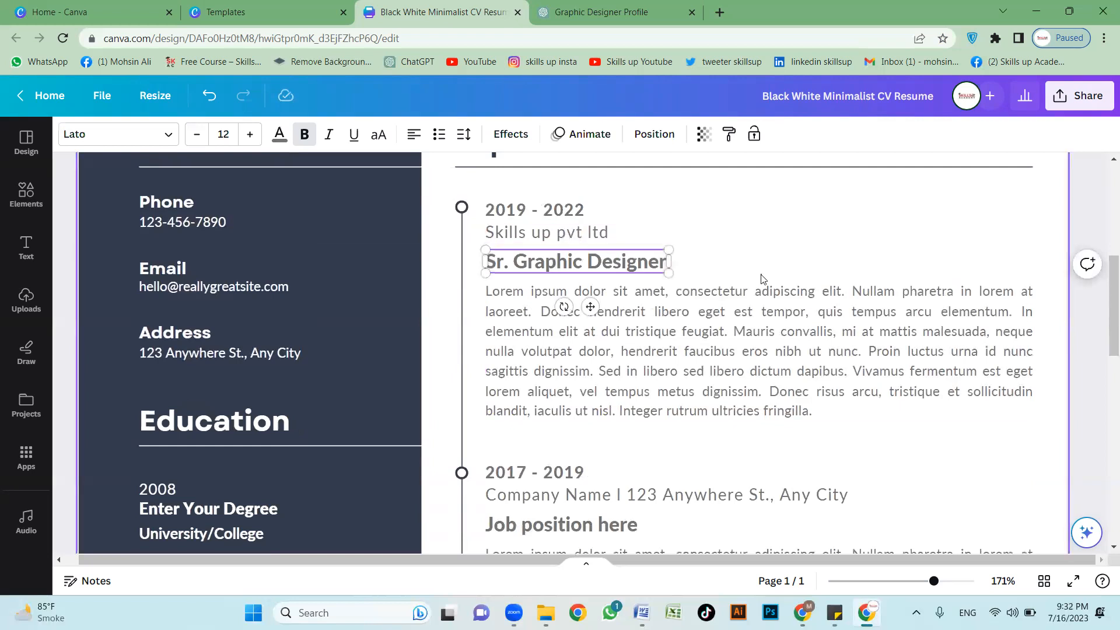
click(381, 240)
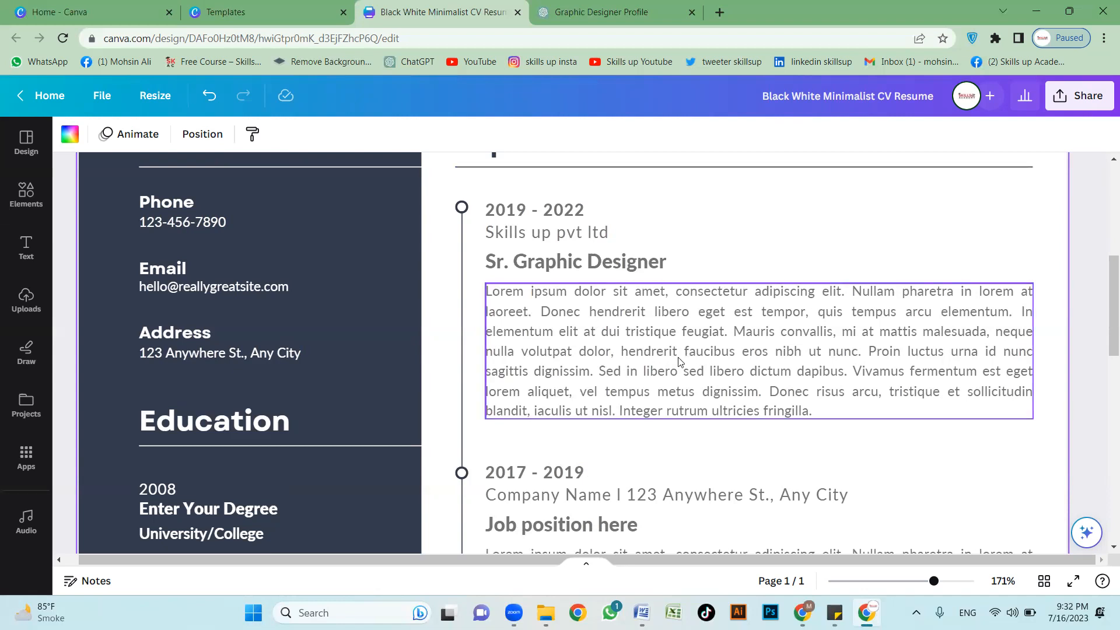
Step: Select the whole Lorem ipsum job description paragraph for replacement
click(703, 364)
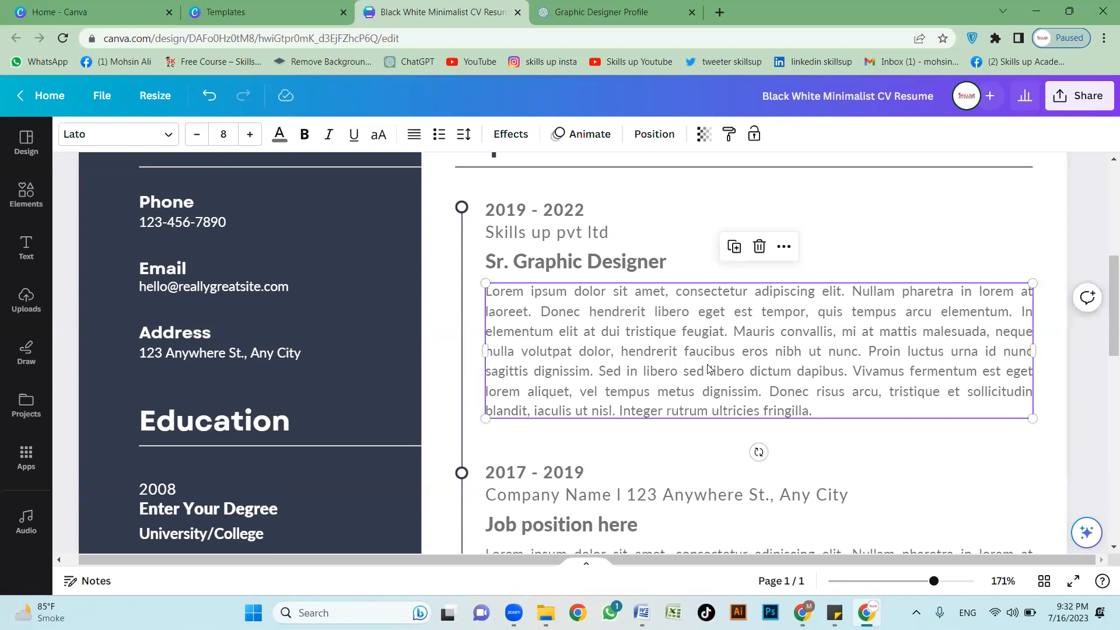
click(752, 371)
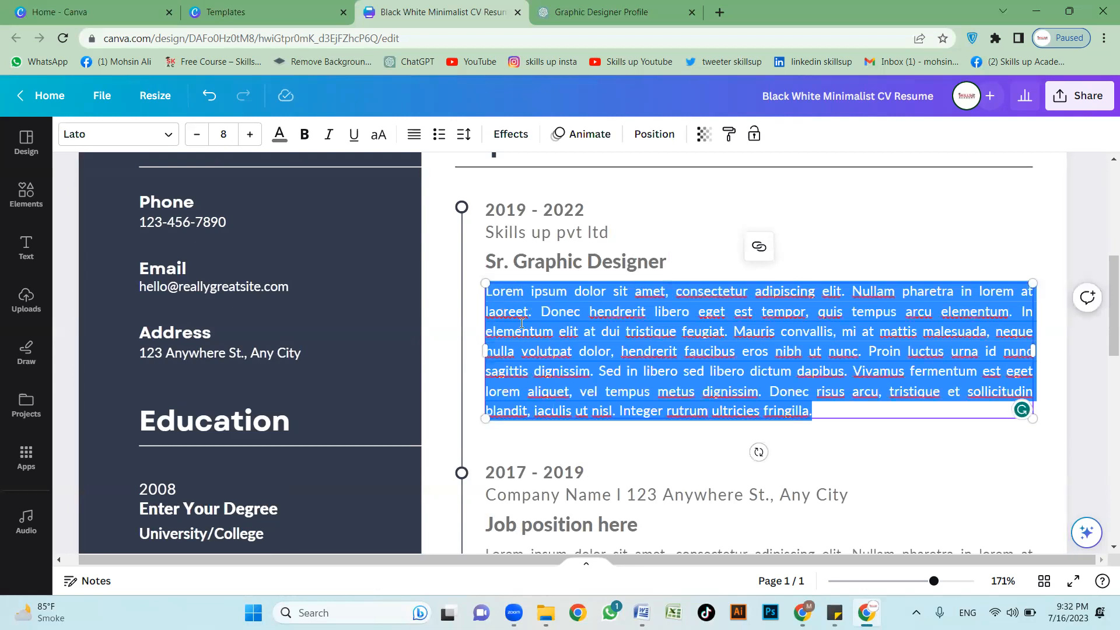
click(836, 412)
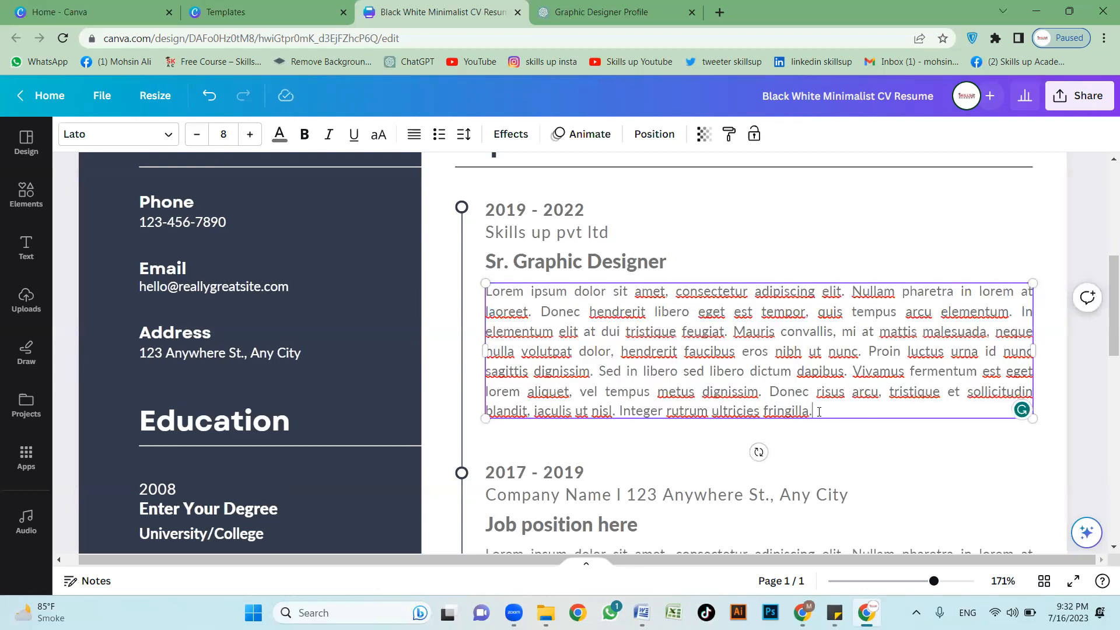
drag(819, 411, 487, 286)
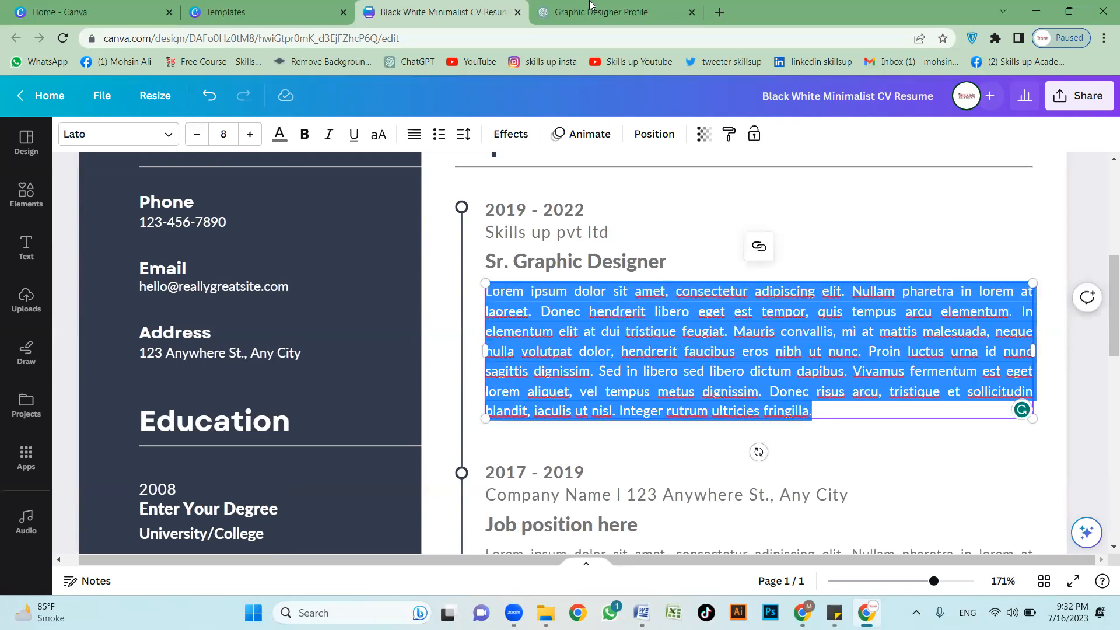
click(590, 6)
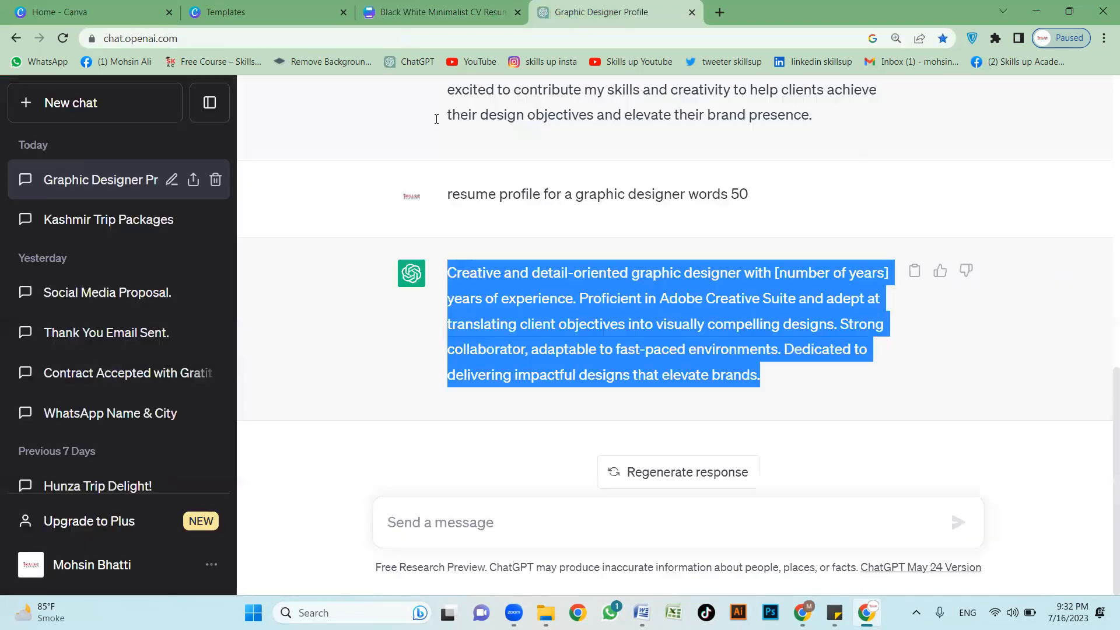
Step: Ask ChatGPT for a 'job description of graphic designer'
click(496, 515)
text(job )
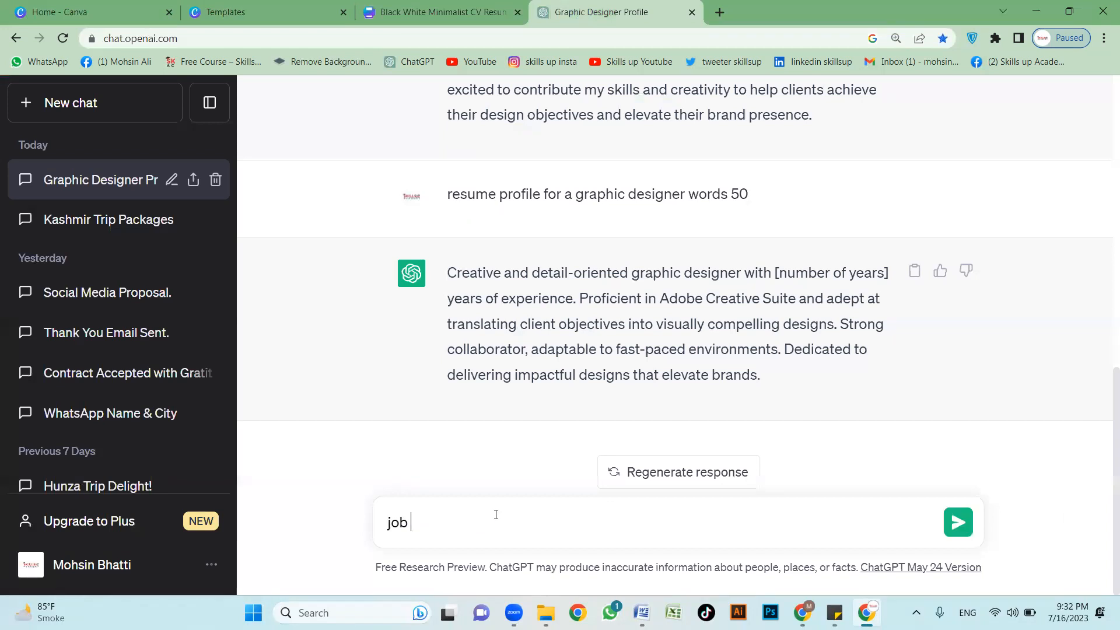
text(description of graphic designer)
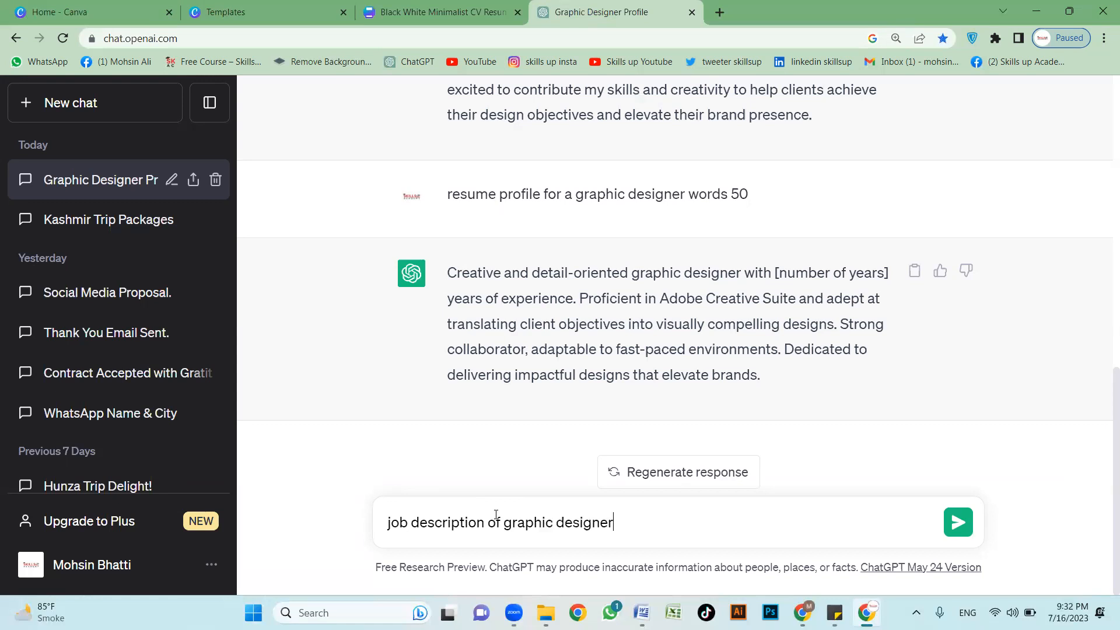
key(Return)
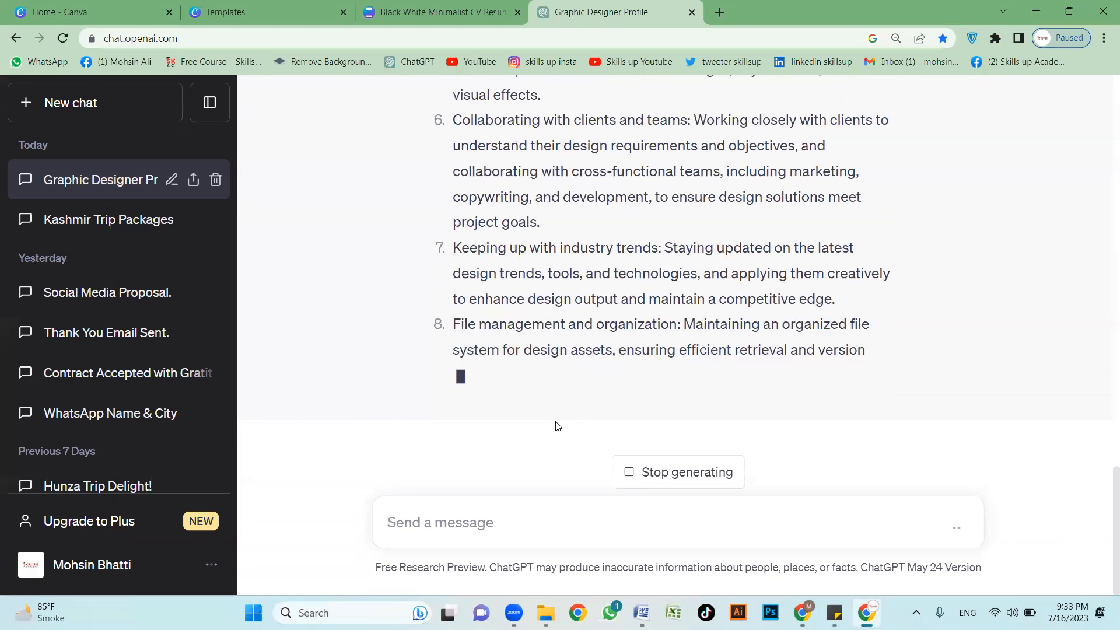
scroll(594, 263, up, 10)
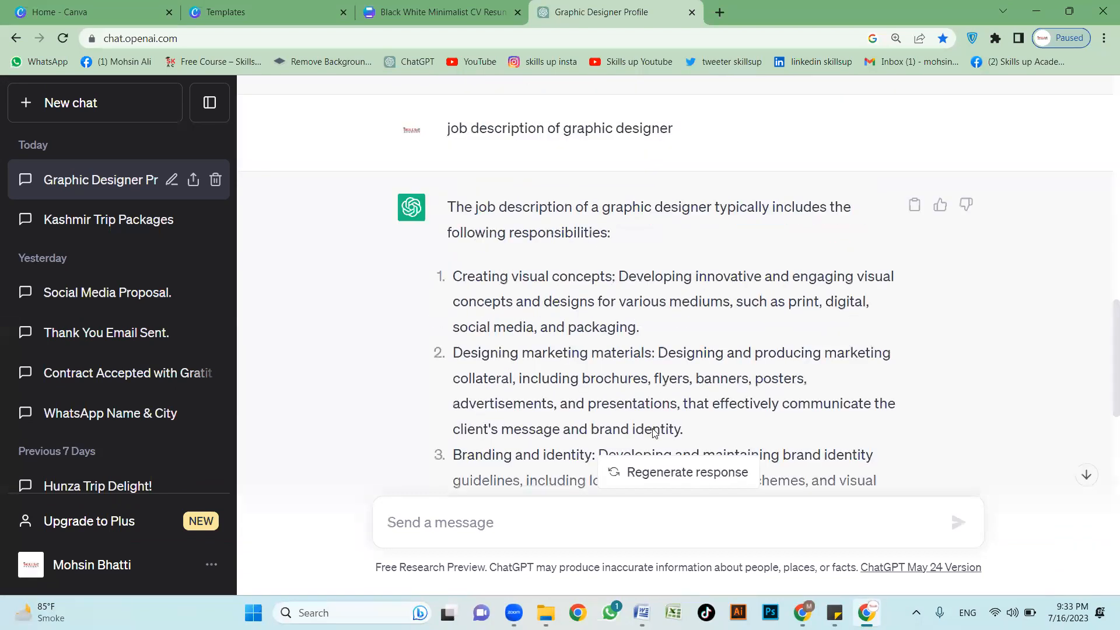
scroll(655, 431, up, 5)
drag(675, 389, 446, 396)
key(ctrl+c)
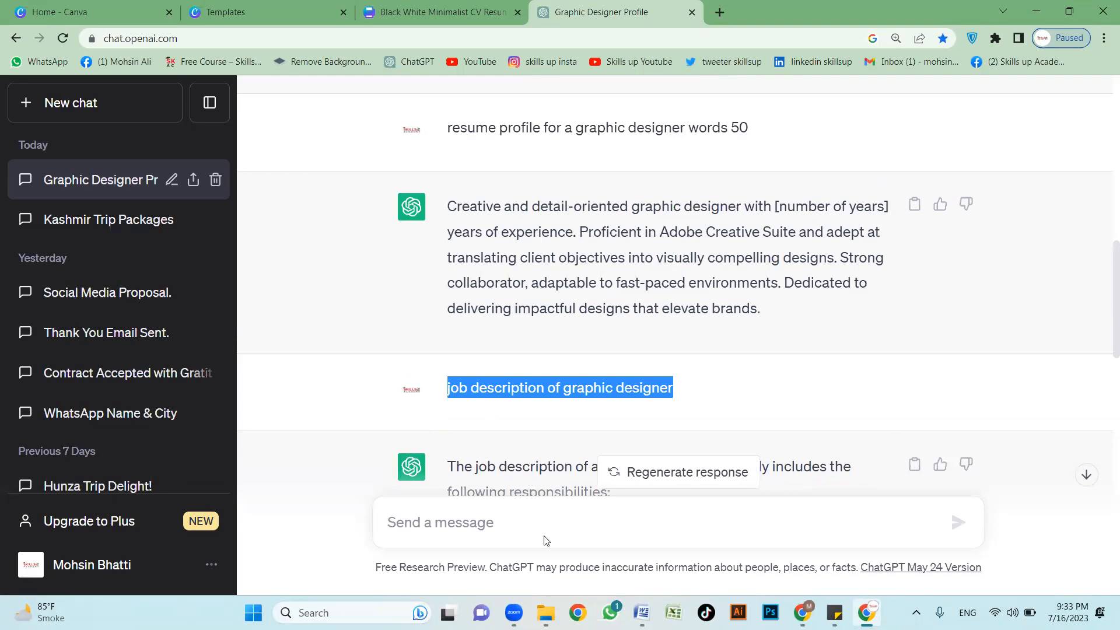
Step: Resend the request as 'job description of graphic designer in paragraph 100 words'
click(608, 511)
key(ctrl+v)
text(i)
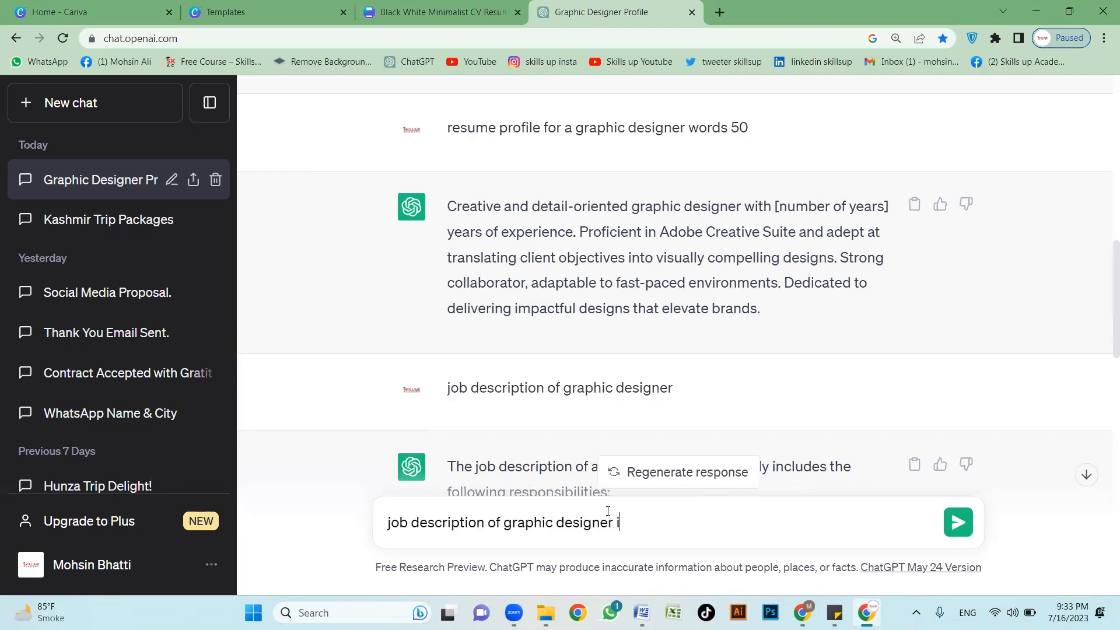
text(n paragraph 100 sow)
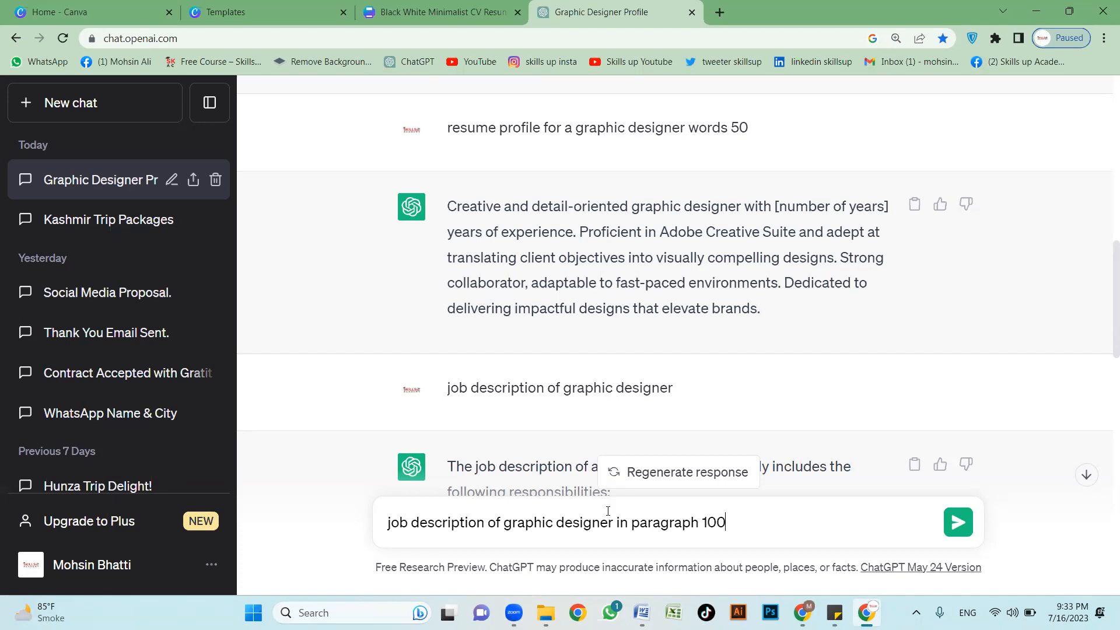
key(BackSpace)
key(BackSpace)
key(BackSpace)
text(wordw)
key(BackSpace)
key(Return)
Step: Read through the 100-word reply and highlight its job description text
scroll(795, 387, down, 4)
scroll(802, 396, down, 7)
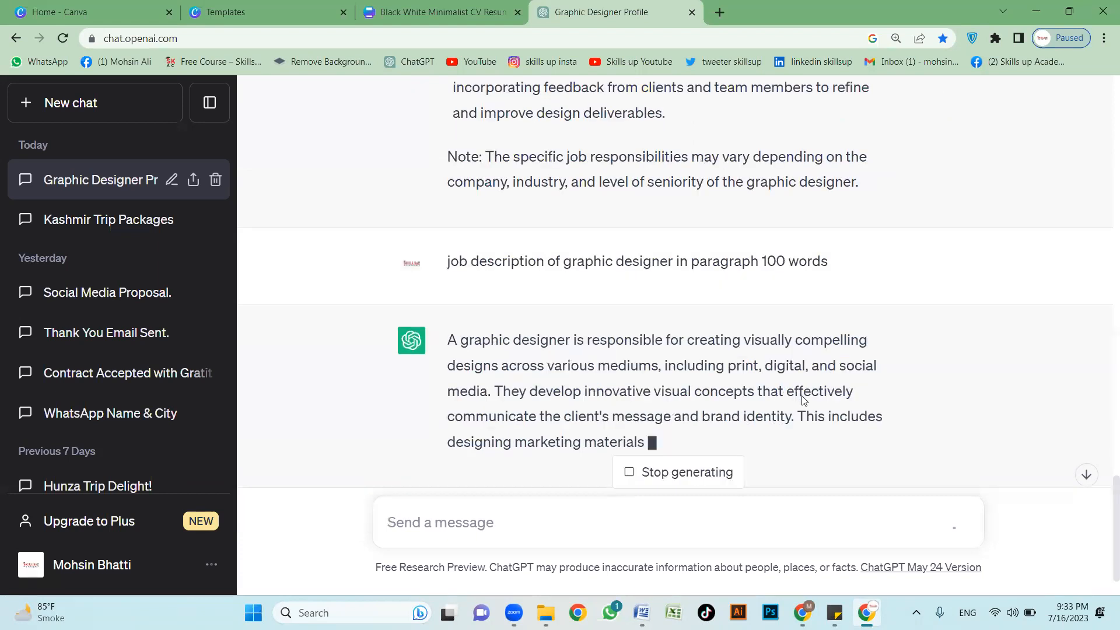
scroll(673, 373, down, 3)
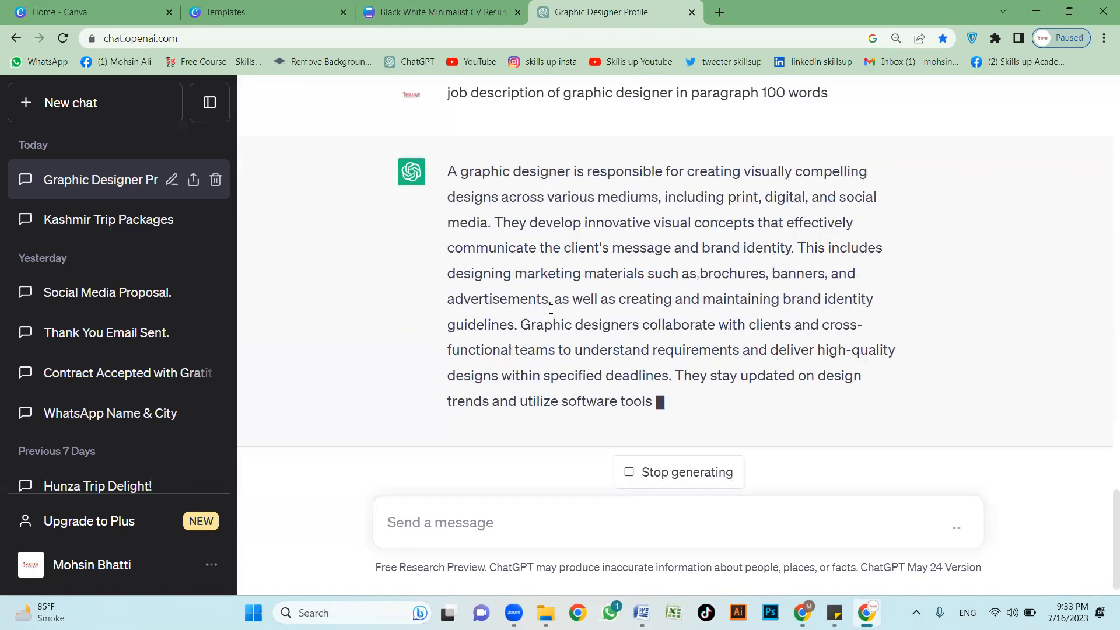
scroll(450, 290, up, 4)
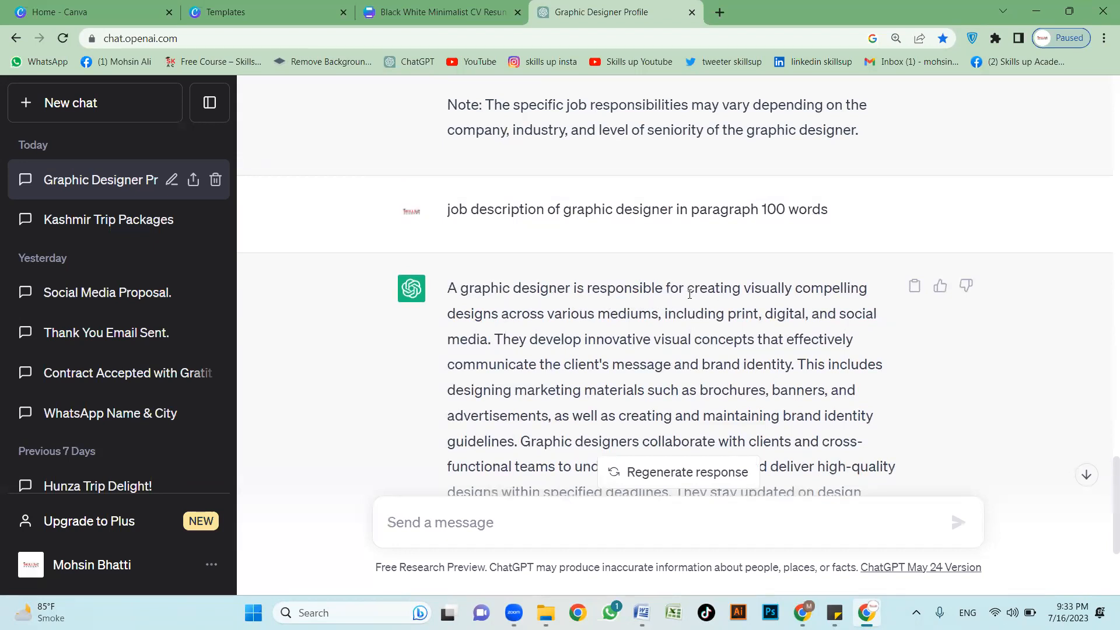
drag(689, 294, 715, 369)
drag(744, 441, 712, 354)
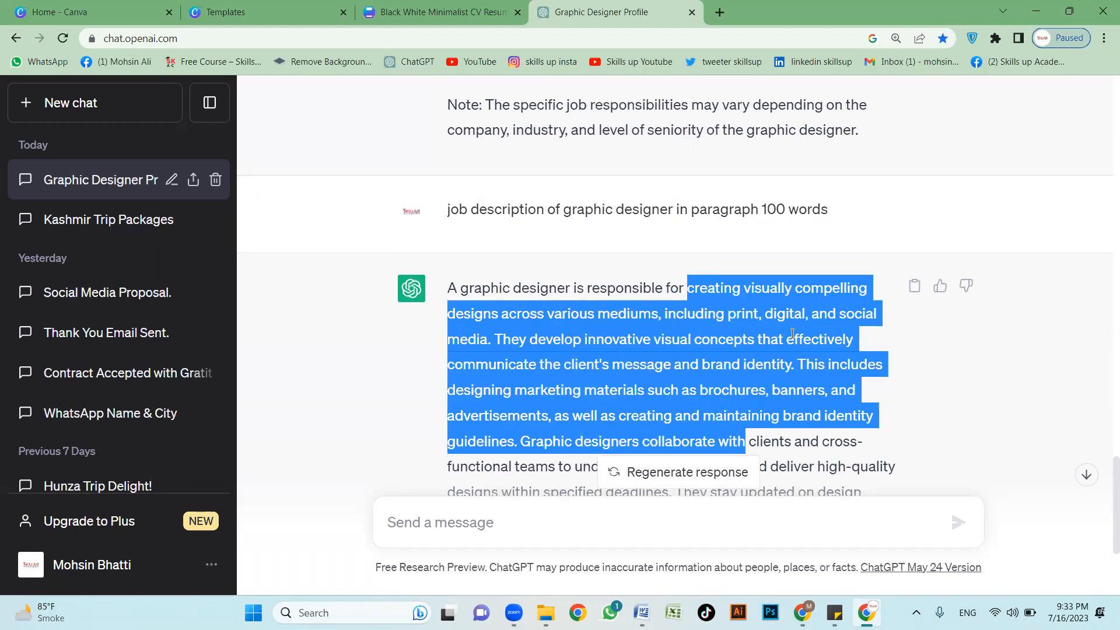
scroll(515, 323, down, 1)
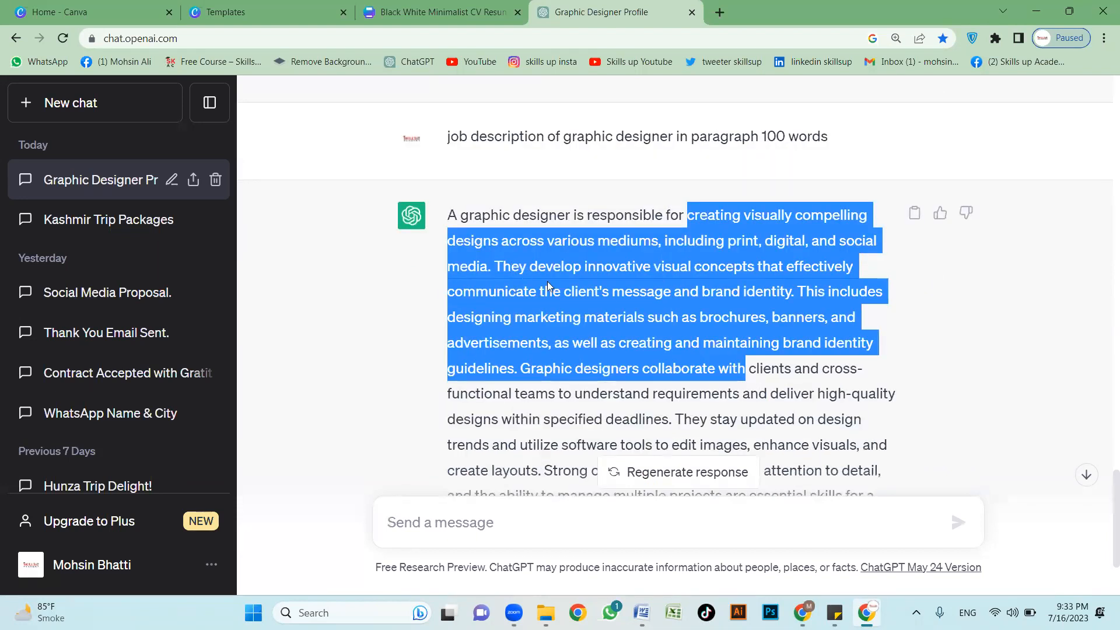
scroll(607, 338, down, 1)
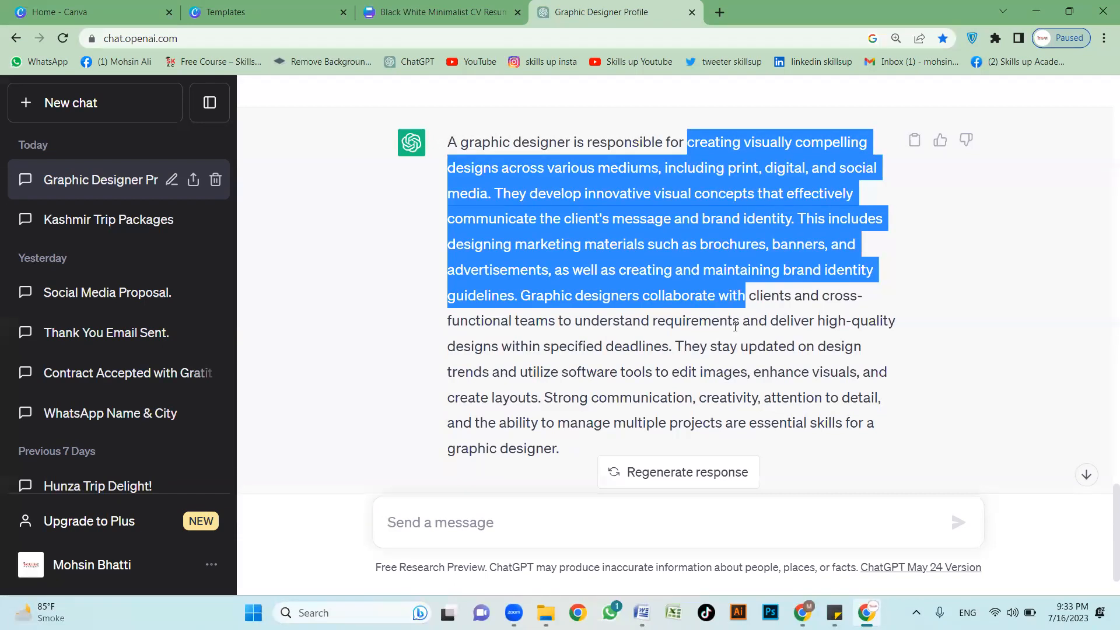
Step: Paste ChatGPT's closing sentences on client collaboration and skills over the Lorem description
click(557, 366)
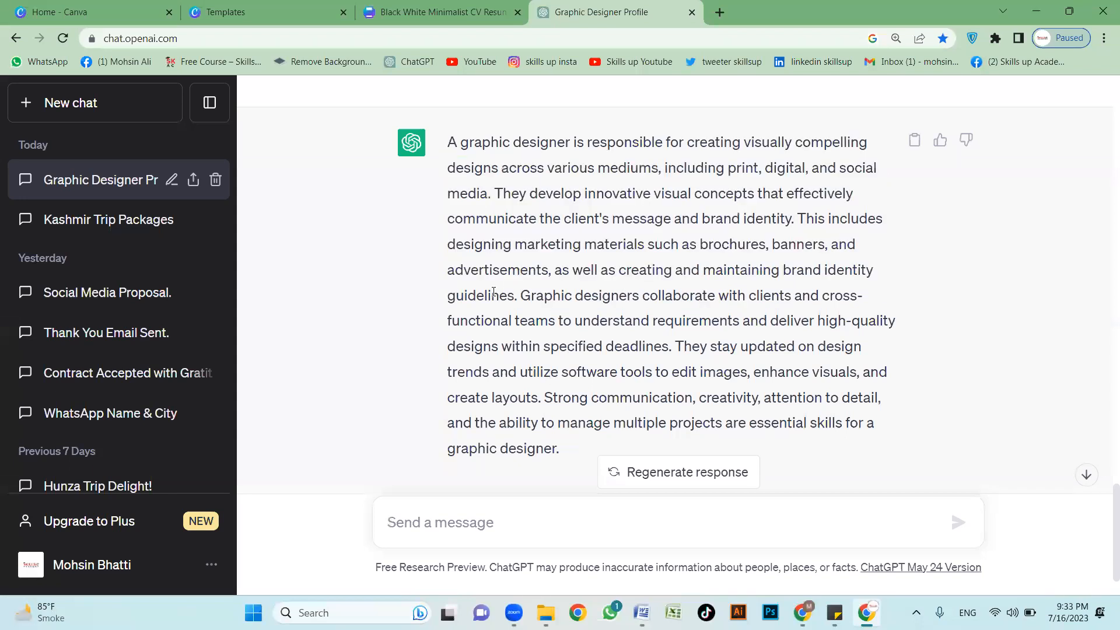
click(435, 7)
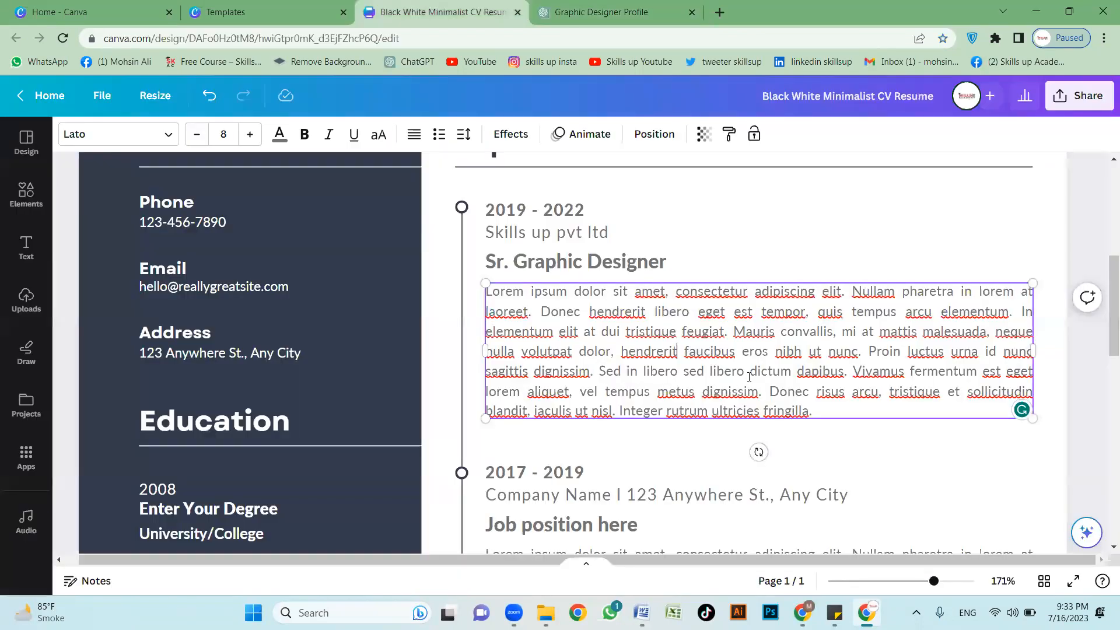
key(ctrl+Tab)
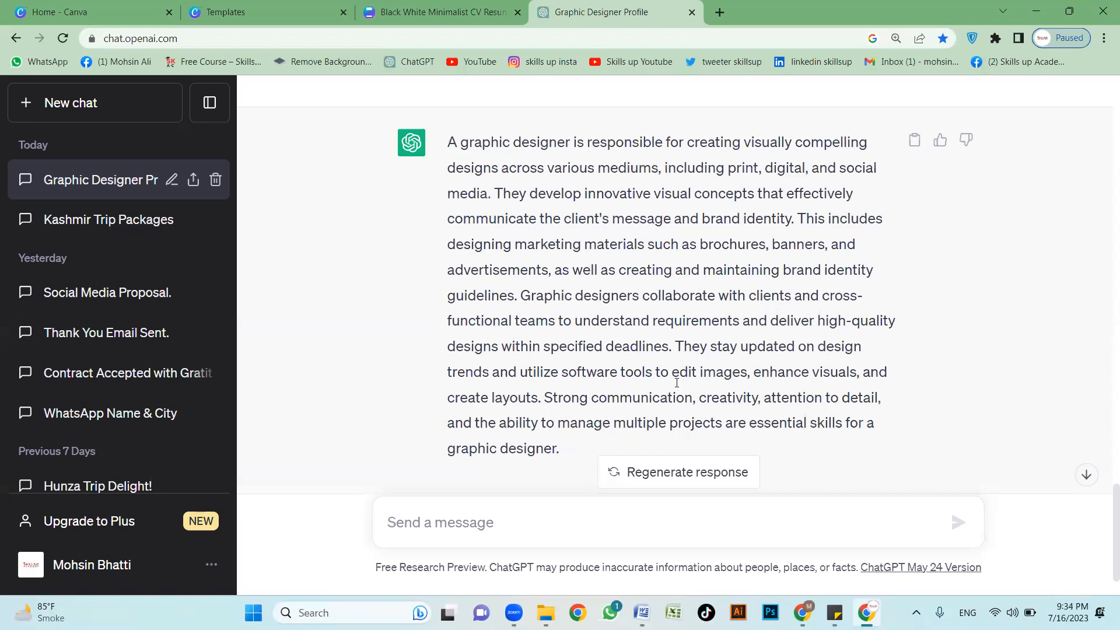
drag(560, 448, 547, 338)
key(ctrl+c)
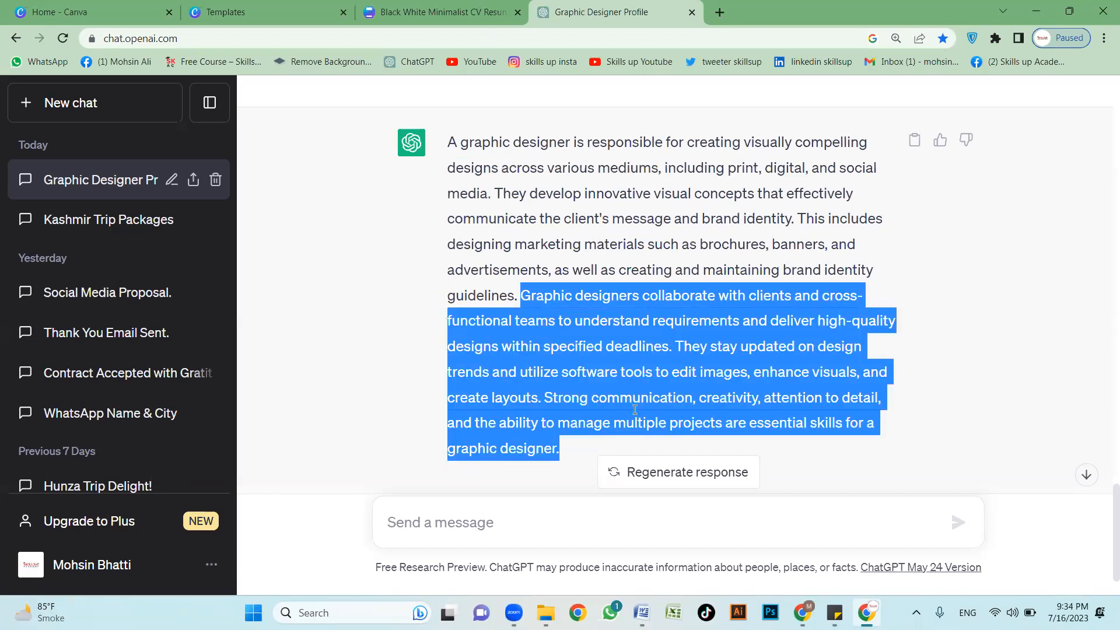
key(ctrl+shift+Tab)
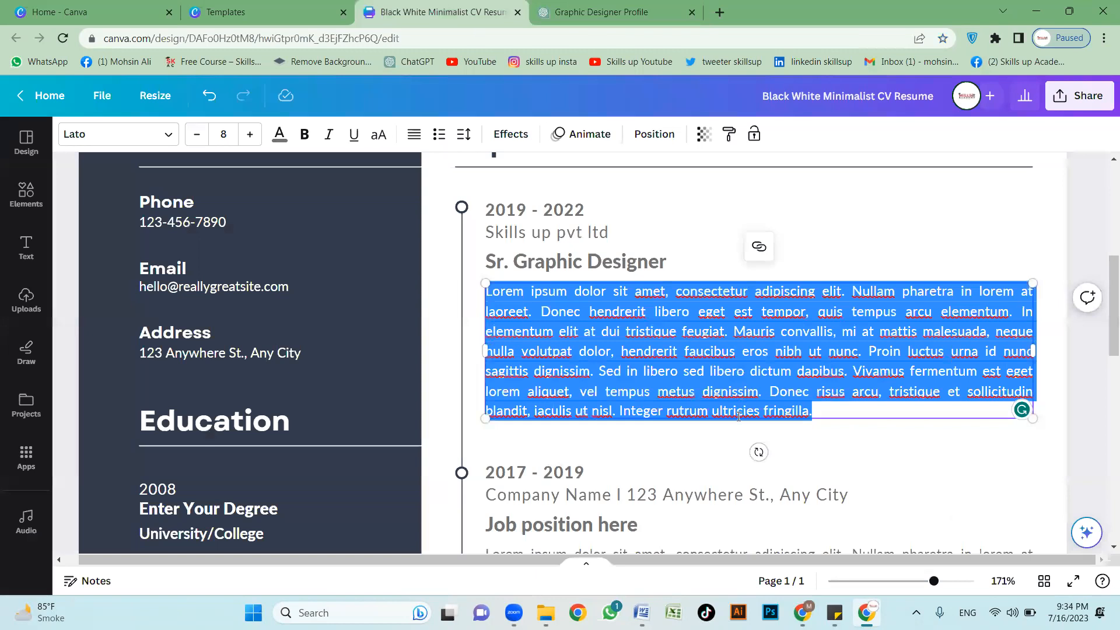
key(ctrl+v)
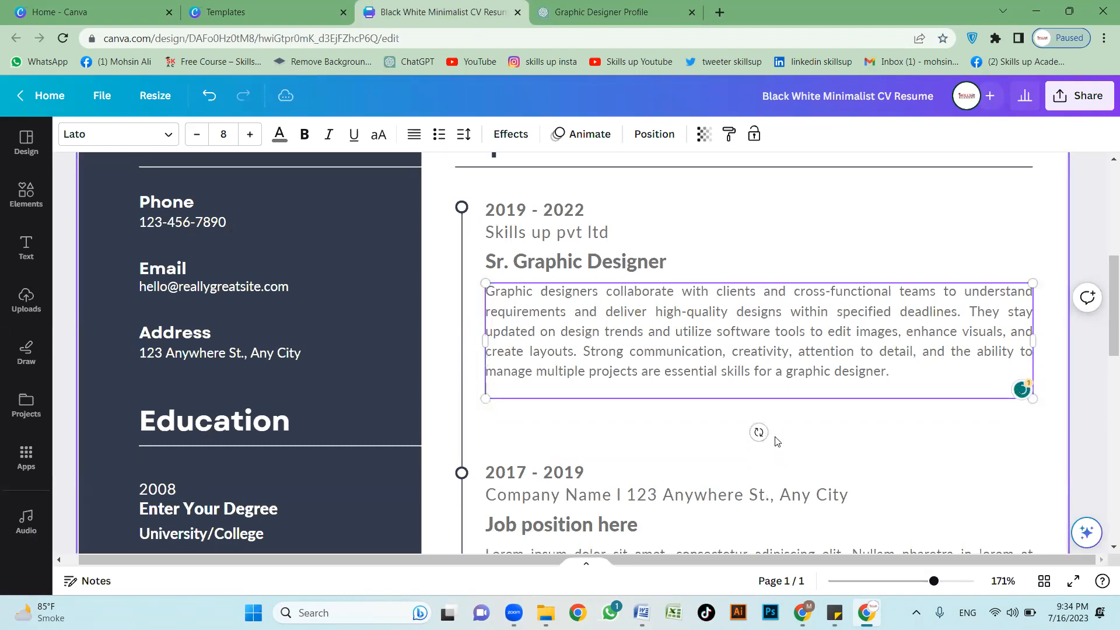
Step: Delete the 2015–2017 job entry's text boxes from the Experience section
click(777, 261)
scroll(706, 403, down, 3)
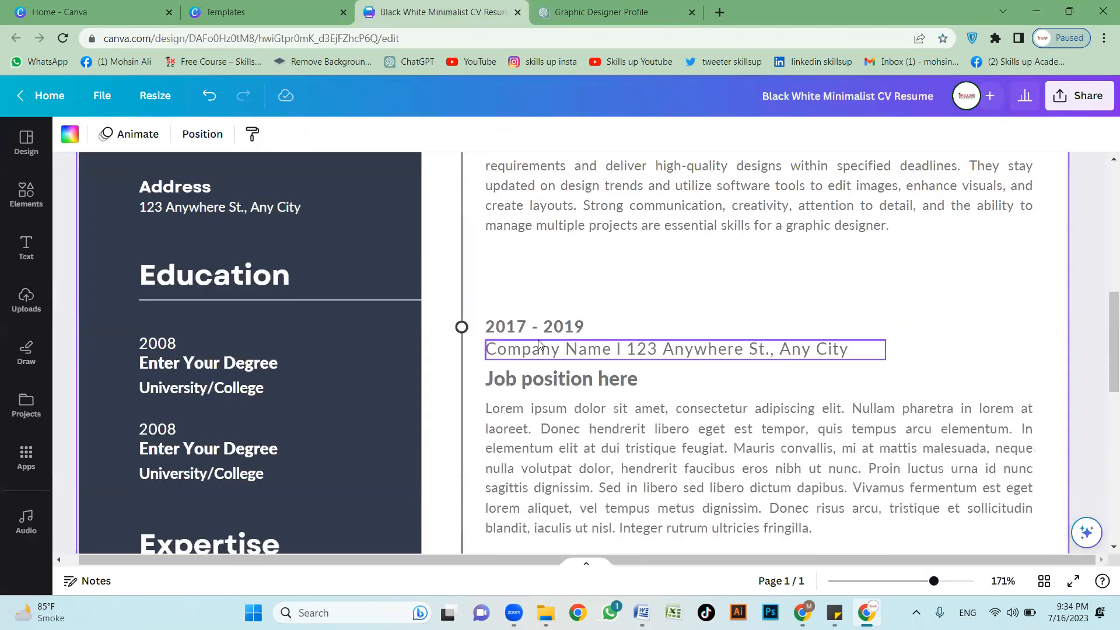
scroll(586, 367, up, 5)
scroll(557, 321, down, 5)
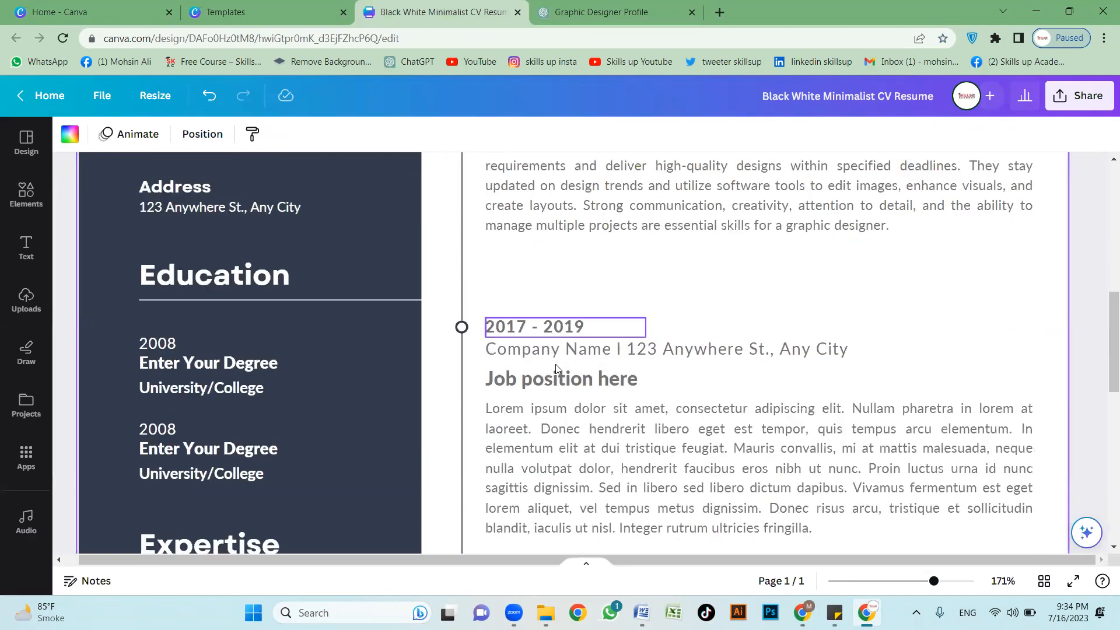
scroll(556, 364, down, 10)
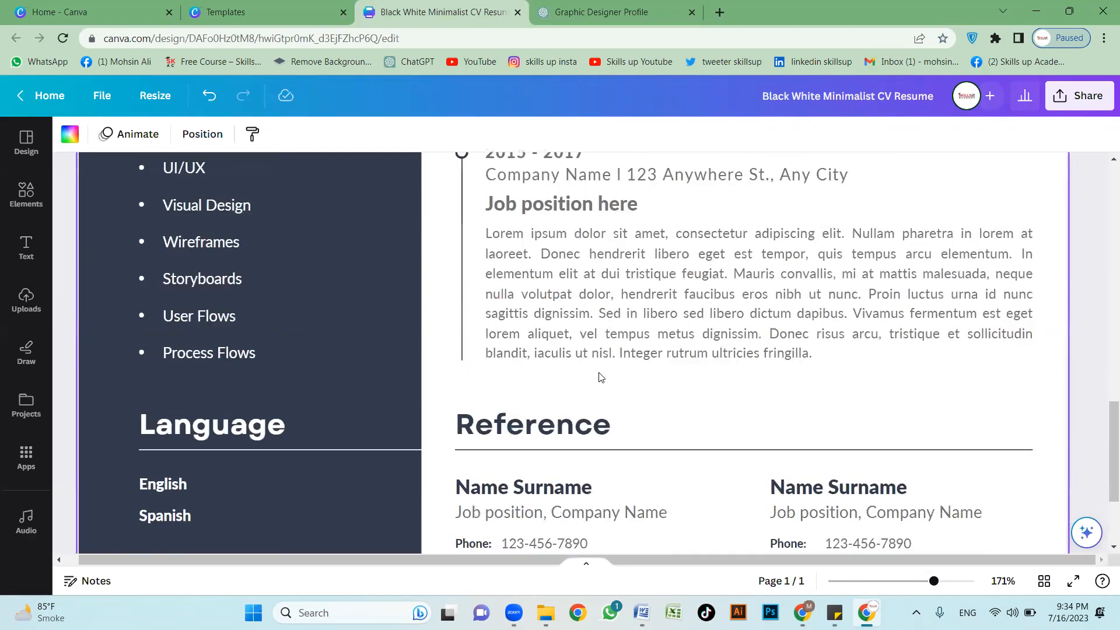
ctrl+scroll(600, 377, down, 5)
scroll(553, 284, up, 5)
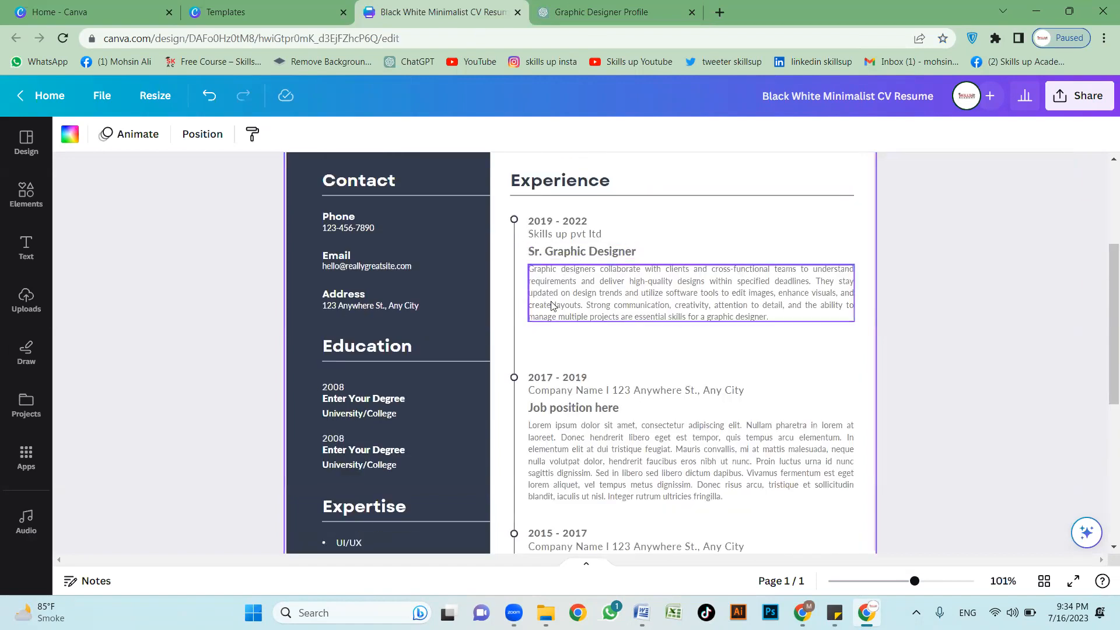
ctrl+scroll(583, 378, down, 2)
ctrl+scroll(547, 283, down, 1)
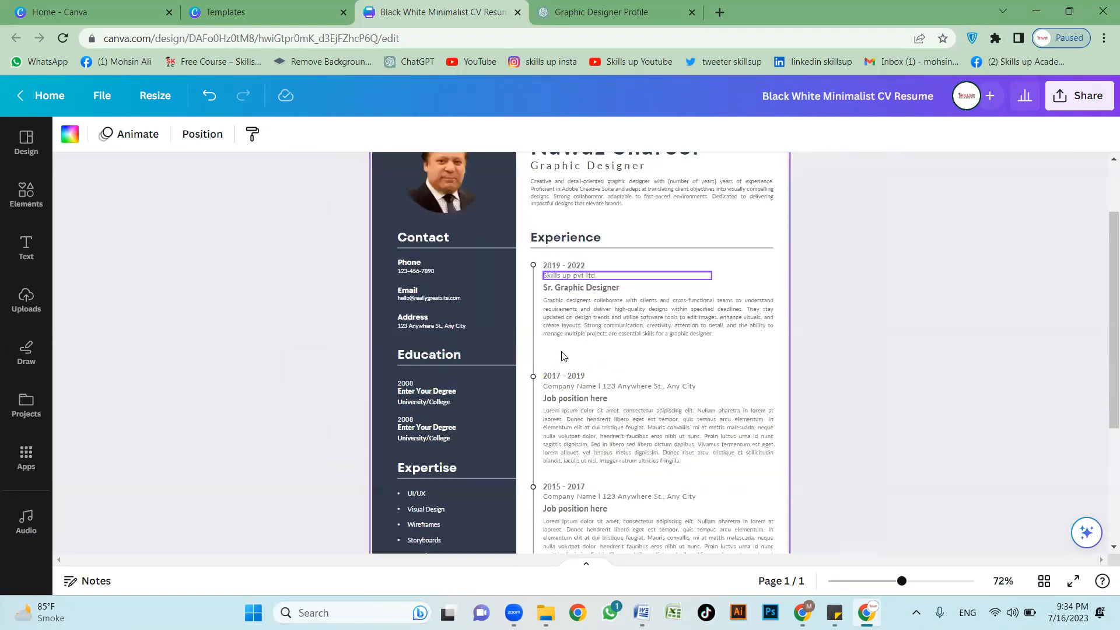
scroll(567, 405, down, 3)
scroll(568, 406, up, 3)
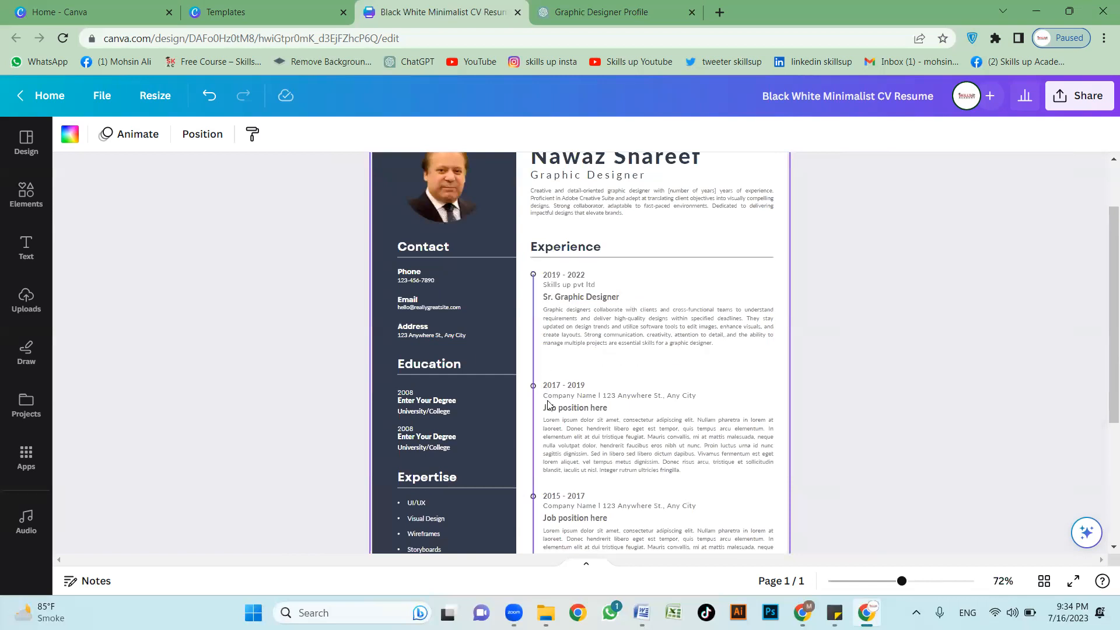
scroll(588, 406, down, 4)
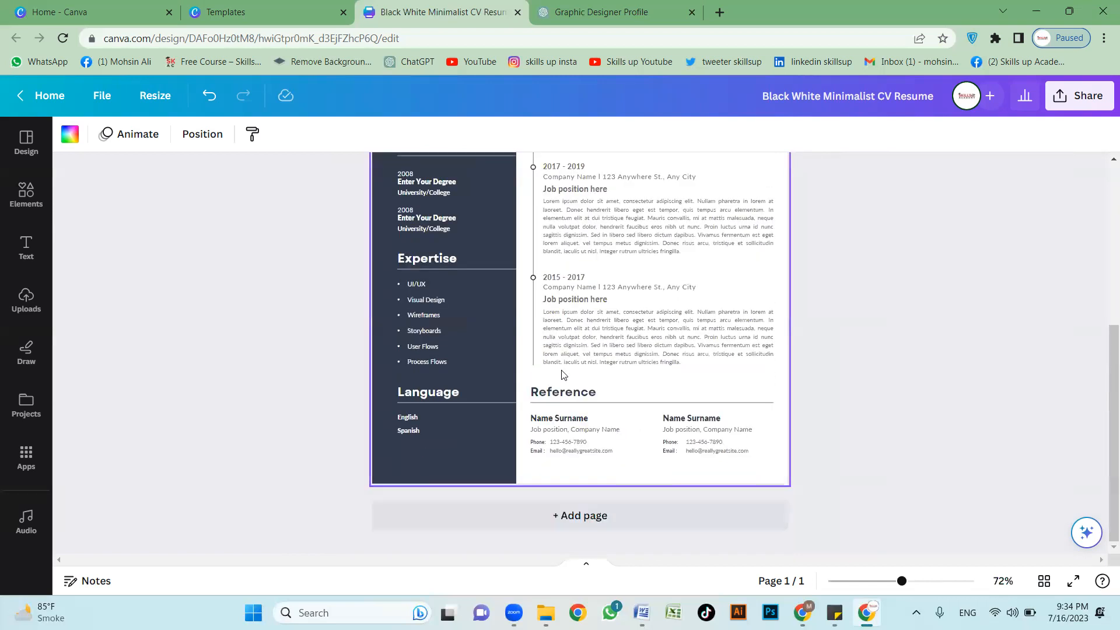
scroll(547, 449, up, 3)
scroll(548, 454, down, 1)
ctrl+scroll(548, 460, up, 1)
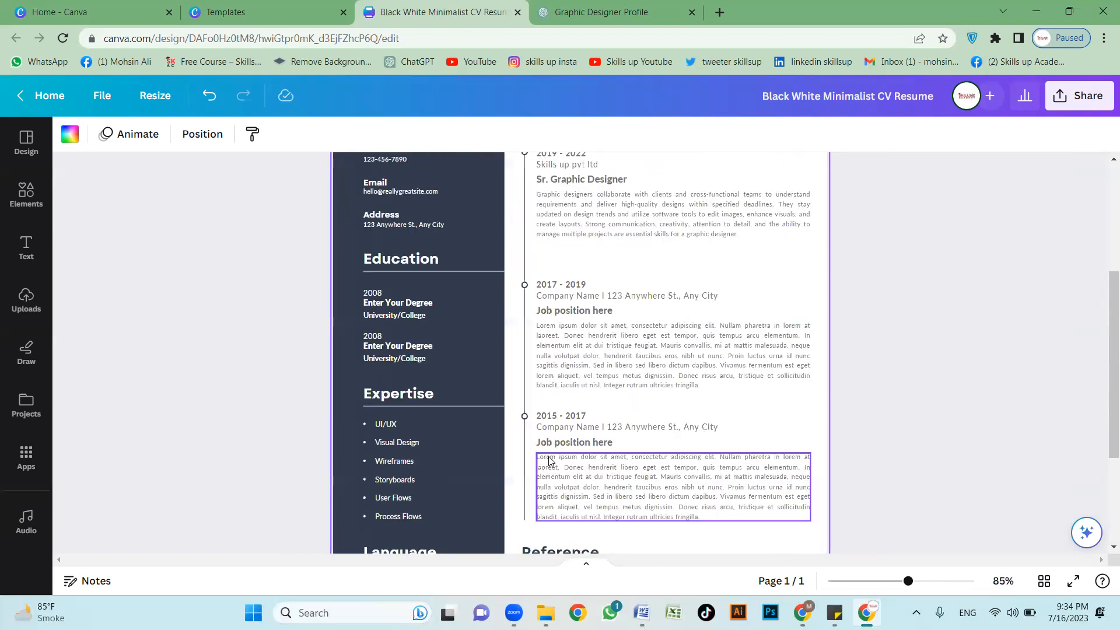
scroll(581, 457, down, 1)
click(585, 387)
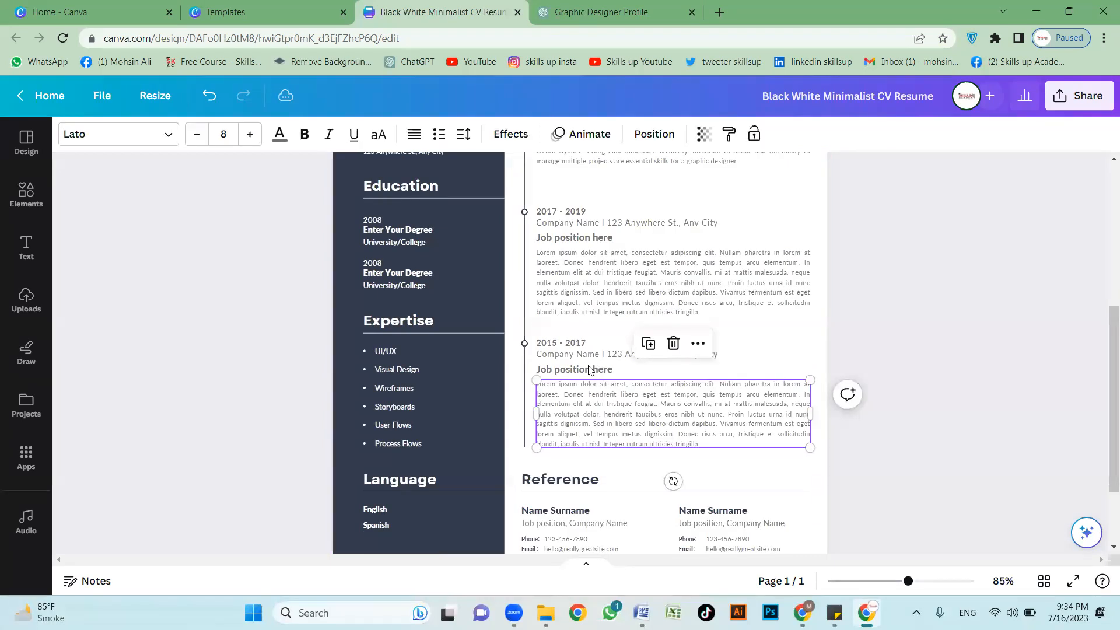
key(Delete)
click(574, 348)
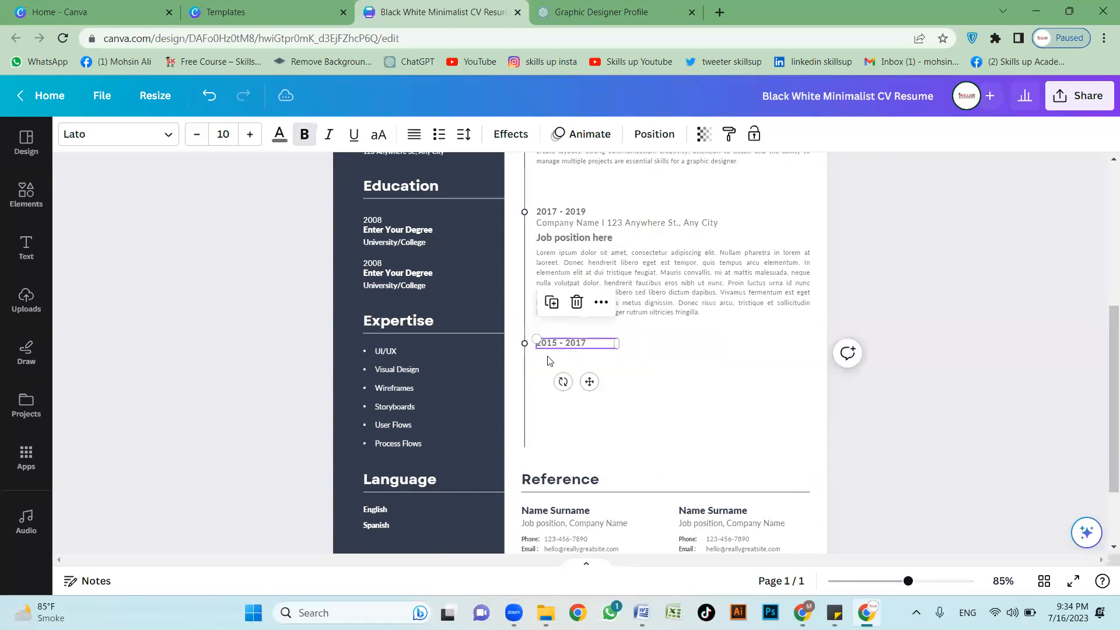
key(Delete)
Step: Shorten the vertical timeline line so it ends after the 2017–2019 entry
click(523, 393)
drag(524, 447, 549, 382)
right_click(548, 382)
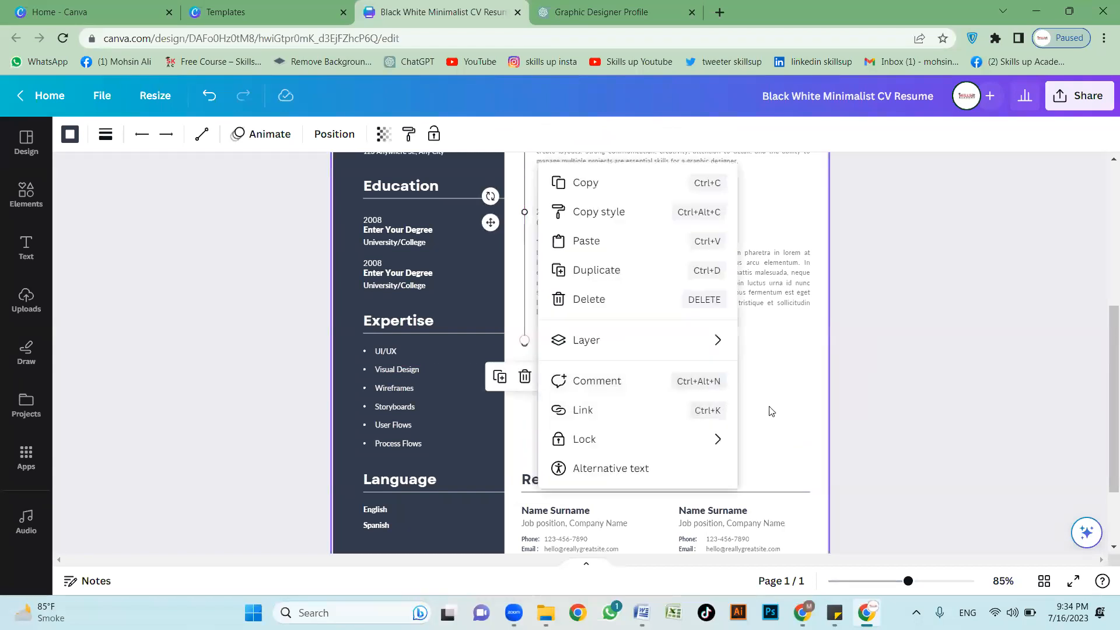
click(703, 452)
Step: Move the whole Reference section up beneath the 2017–2019 entry
scroll(554, 344, down, 2)
drag(528, 339, 776, 455)
drag(587, 375, 581, 263)
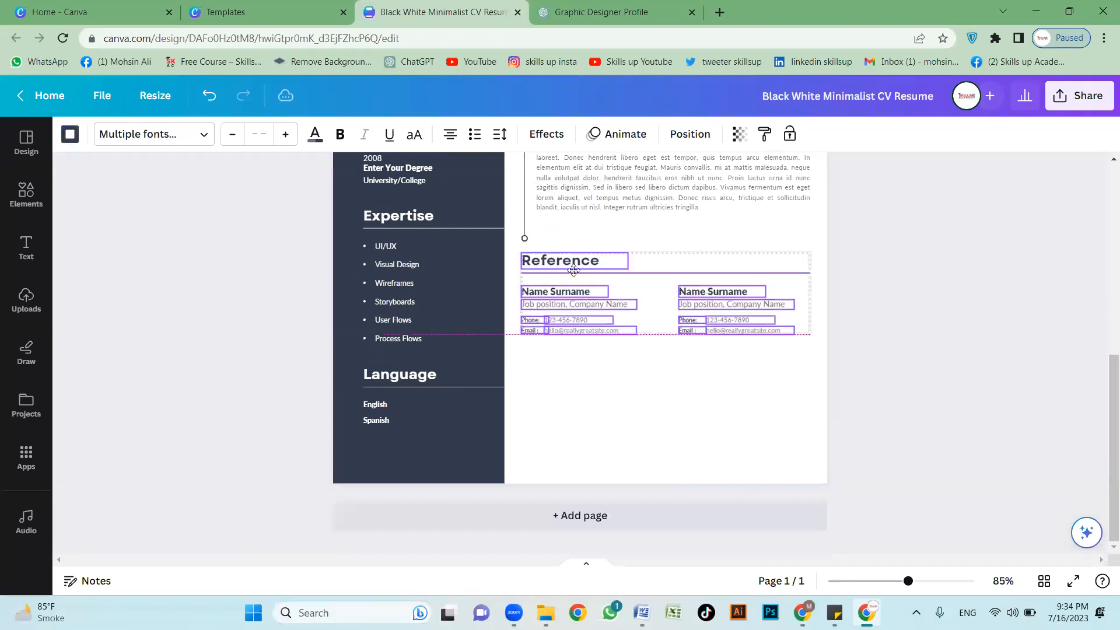
click(610, 350)
scroll(662, 302, up, 4)
scroll(583, 303, down, 3)
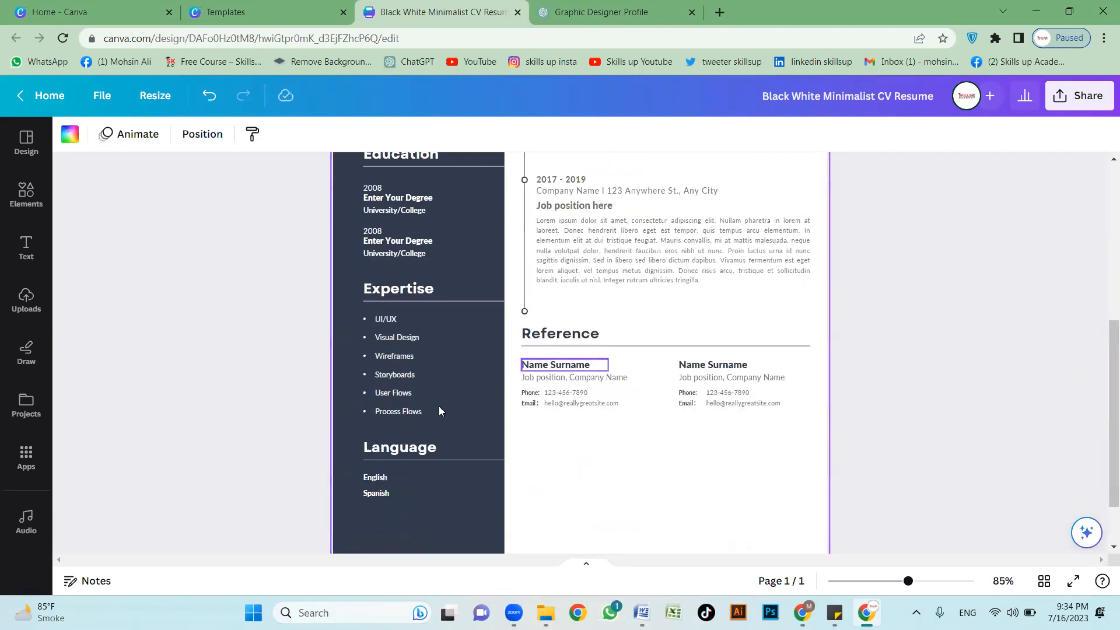
scroll(412, 319, up, 5)
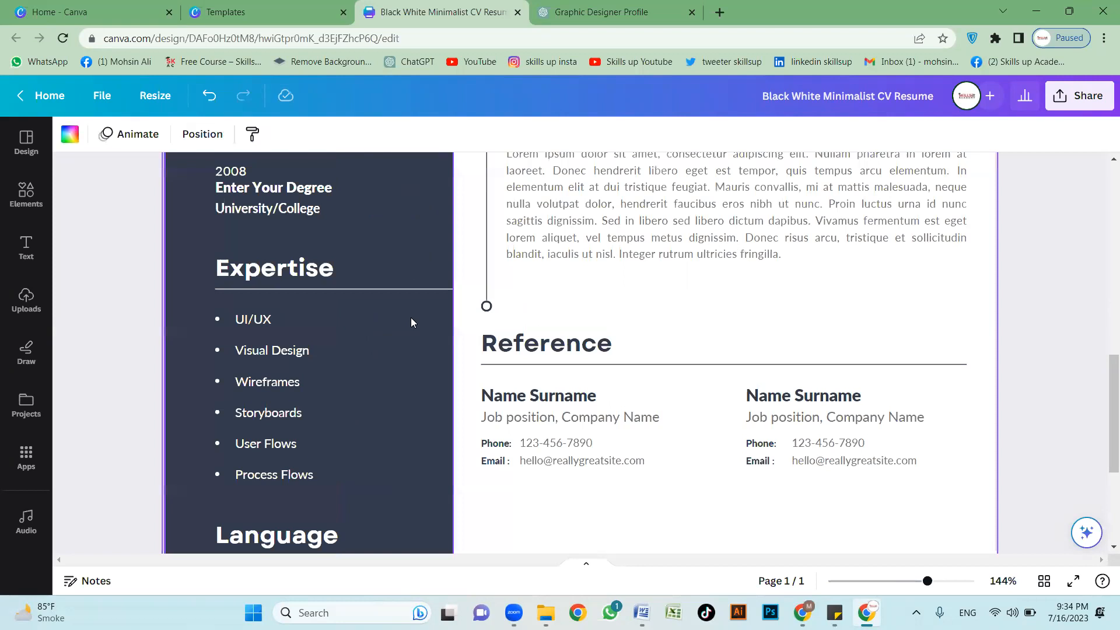
scroll(251, 287, up, 2)
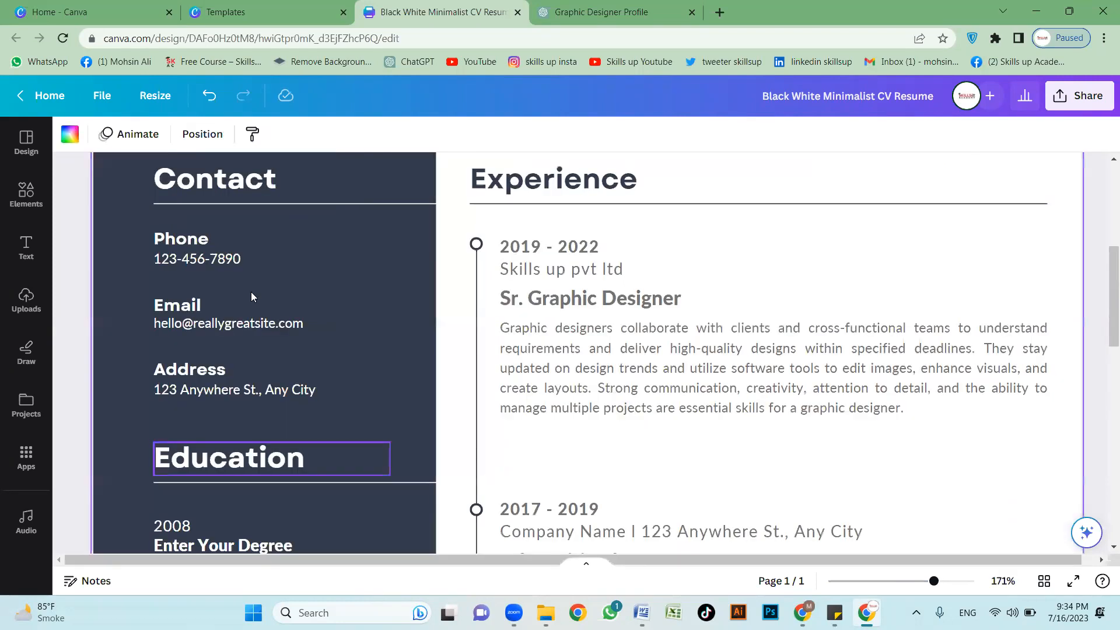
scroll(211, 302, up, 1)
click(214, 298)
key(ctrl+a)
text(0321)
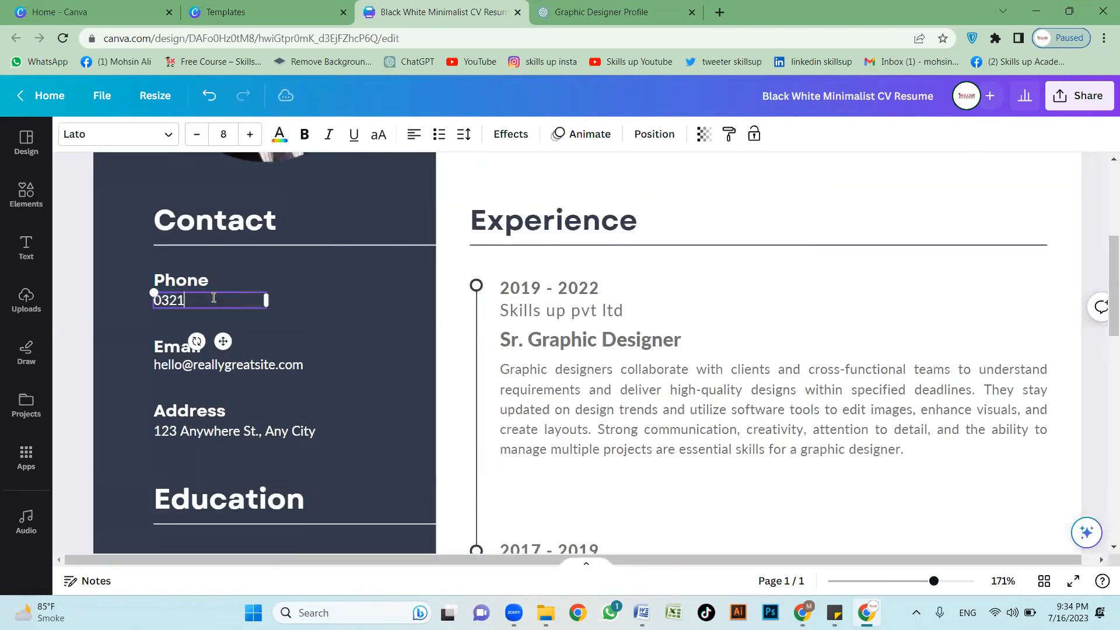
text(-1111-21)
click(305, 369)
scroll(233, 432, down, 1)
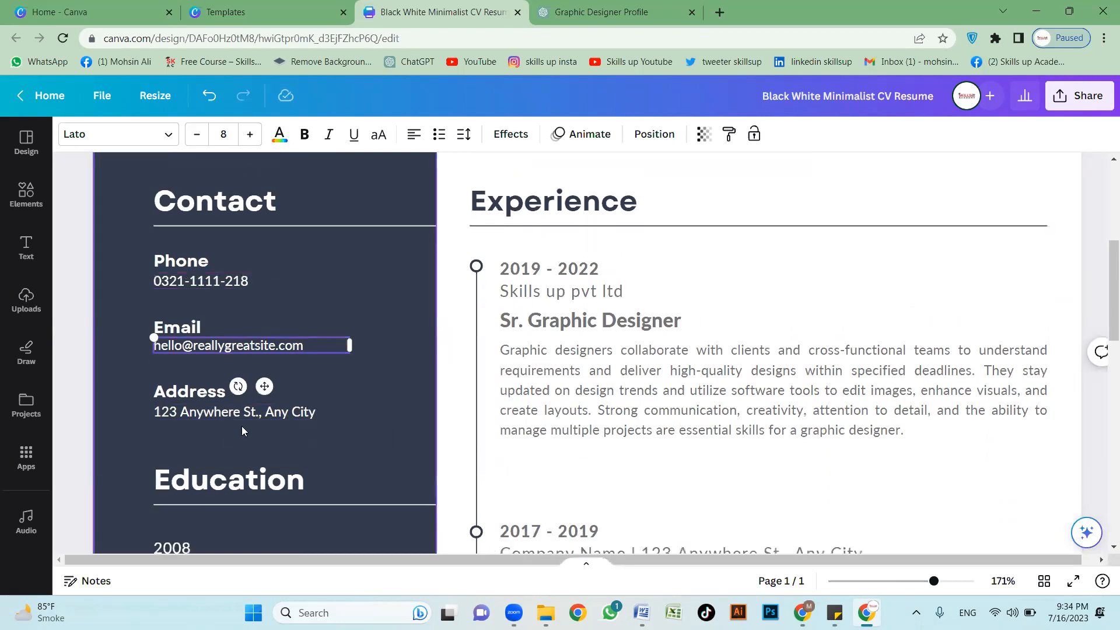
scroll(242, 425, down, 5)
click(179, 278)
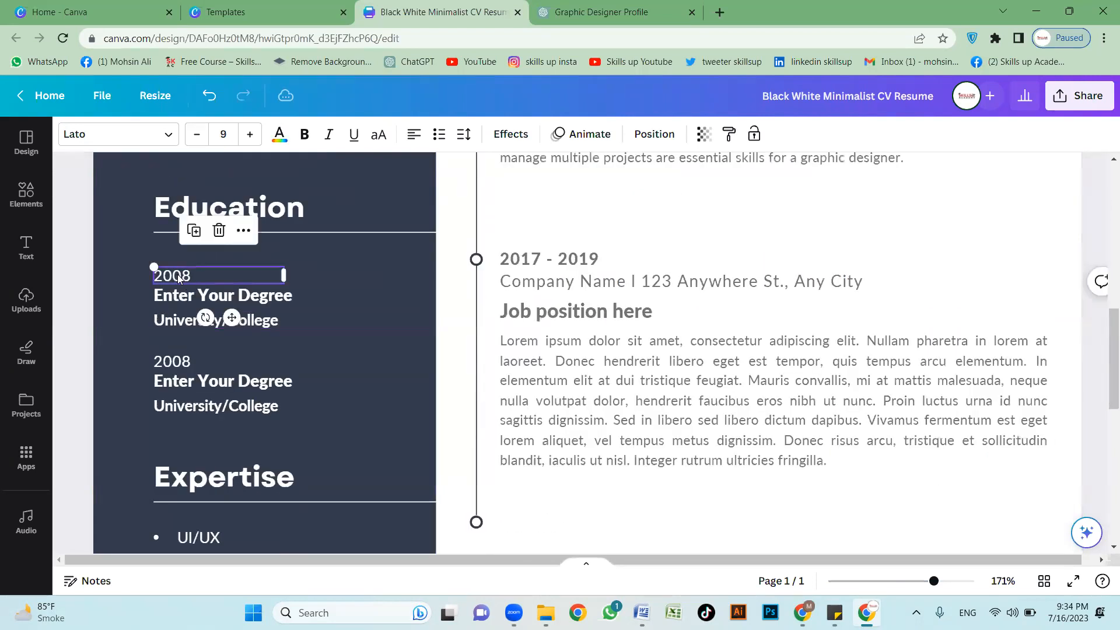
click(236, 320)
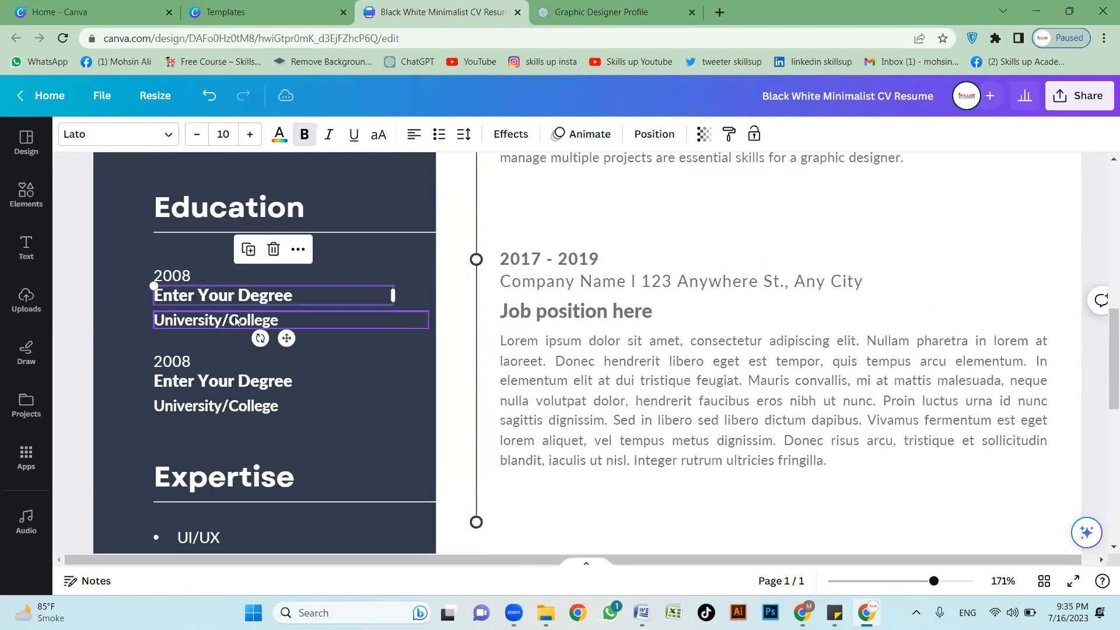
click(179, 363)
click(190, 409)
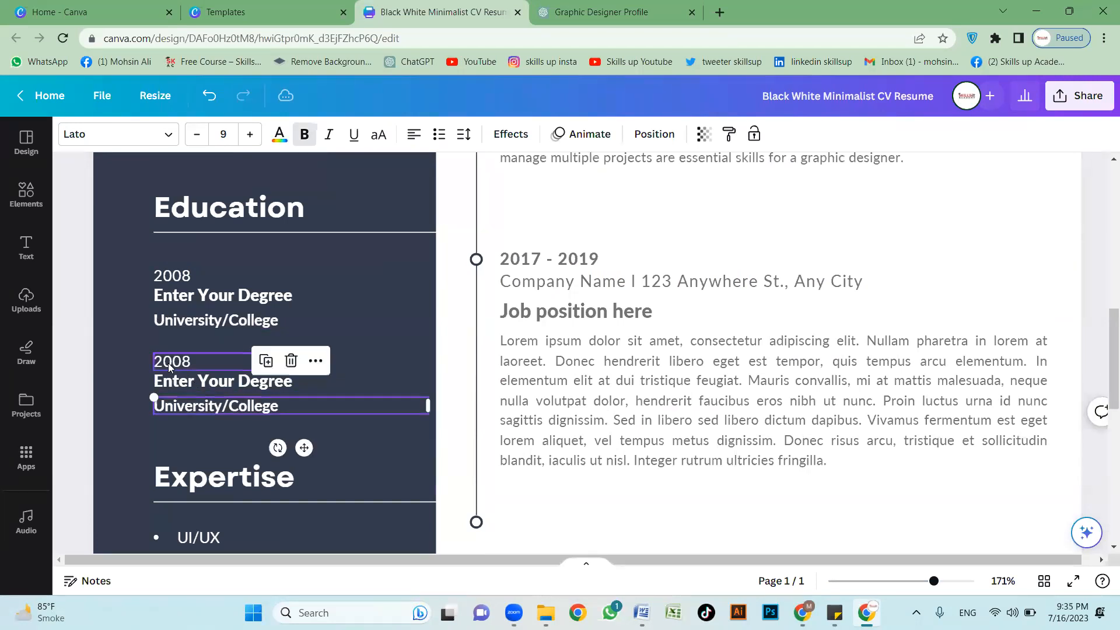
click(176, 382)
click(232, 407)
click(190, 386)
click(215, 403)
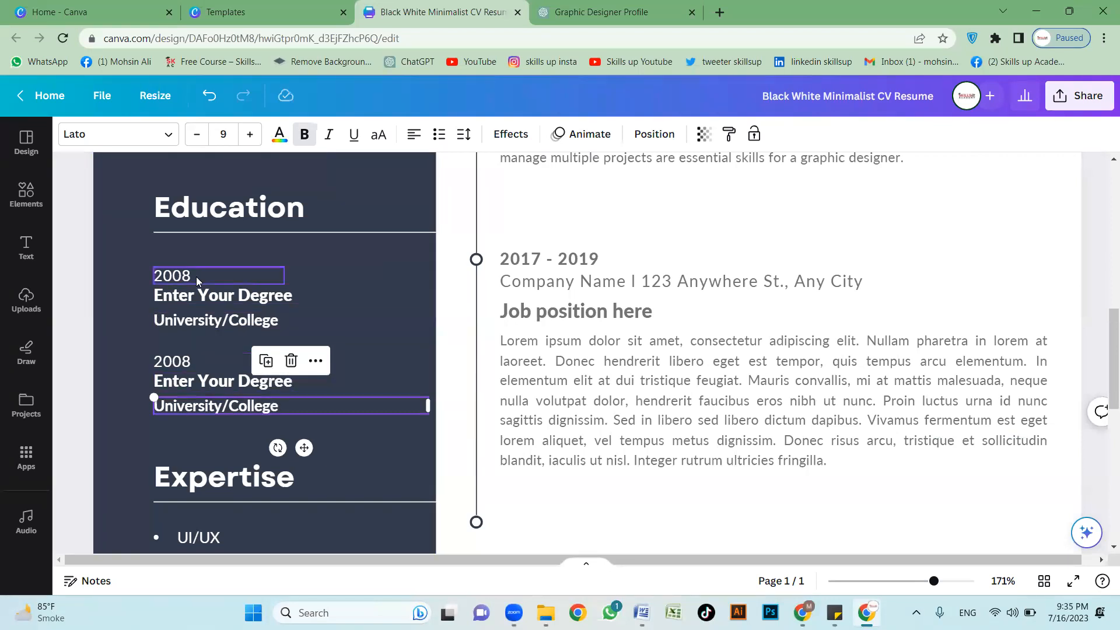
click(190, 296)
click(197, 382)
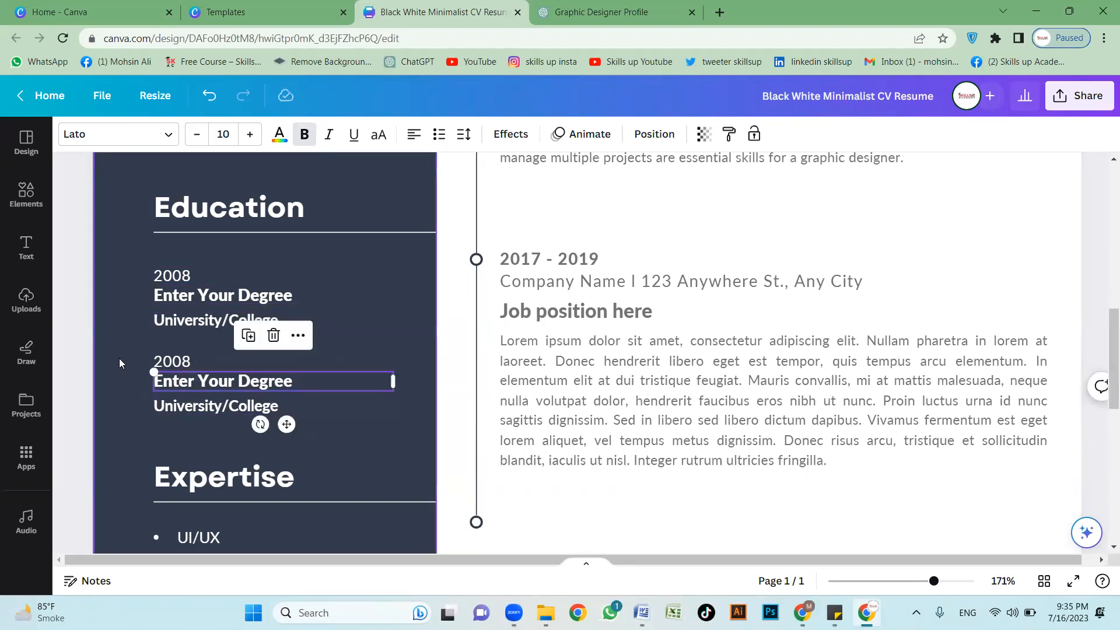
click(119, 359)
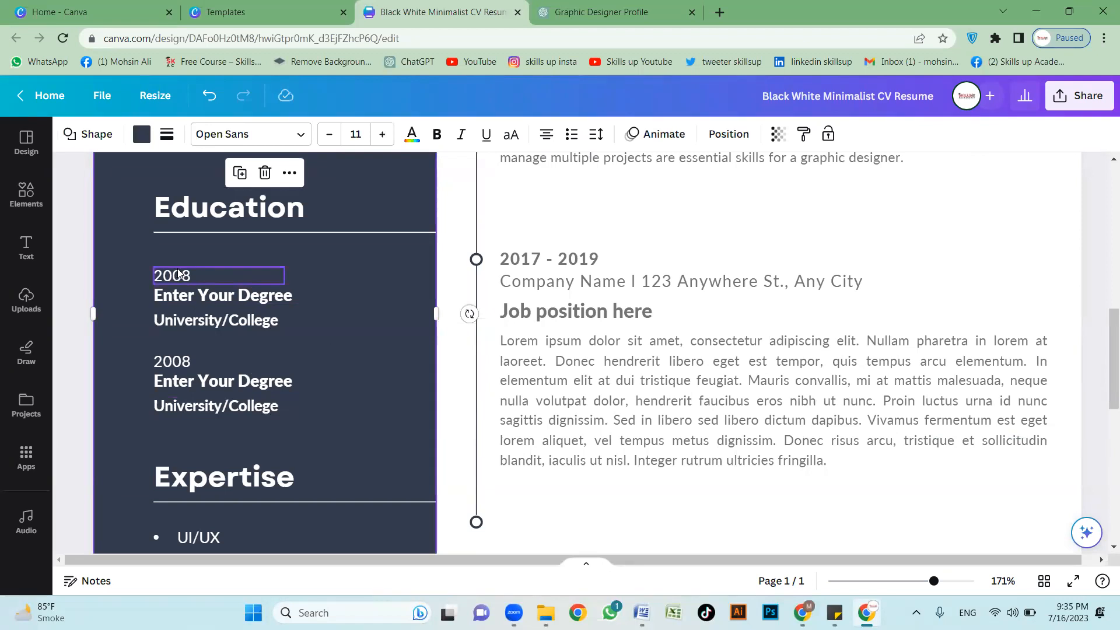
click(192, 295)
click(190, 378)
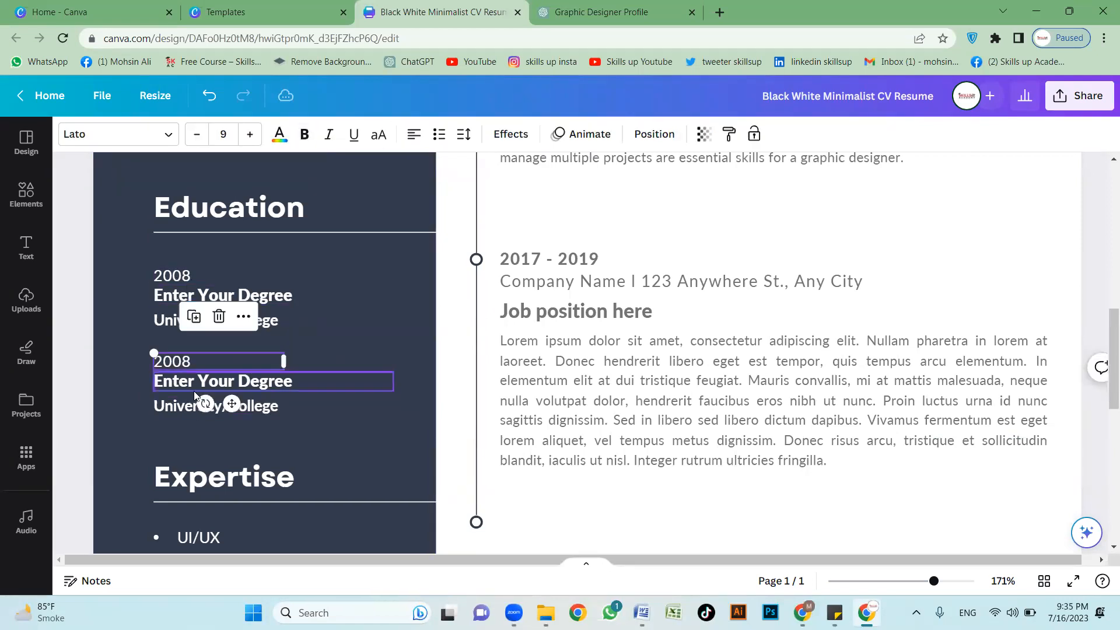
click(138, 360)
click(168, 296)
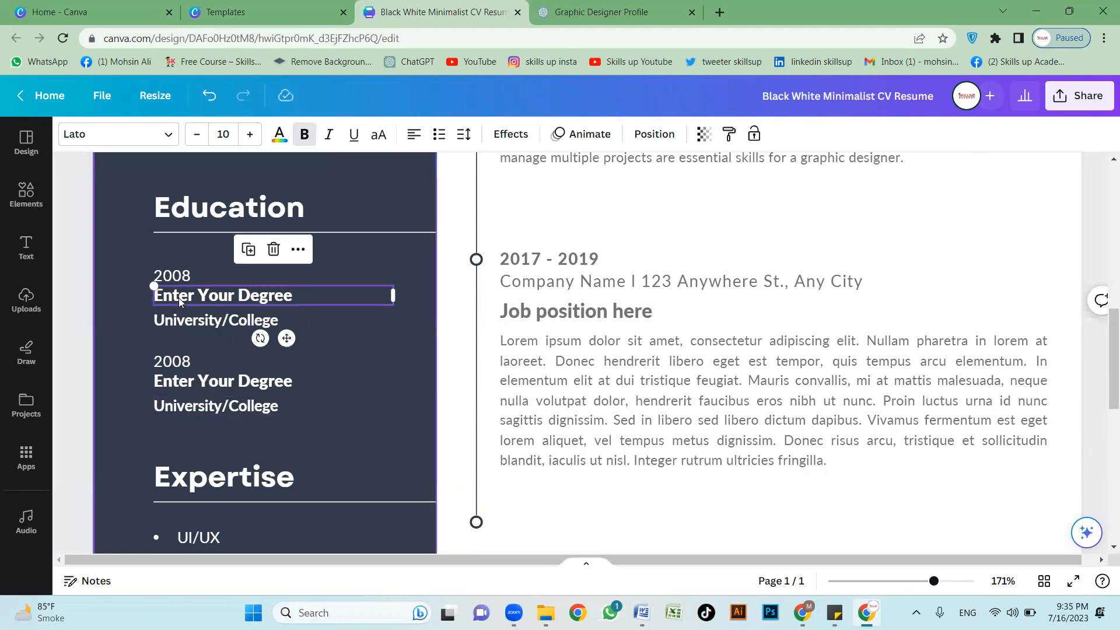
click(125, 309)
click(192, 296)
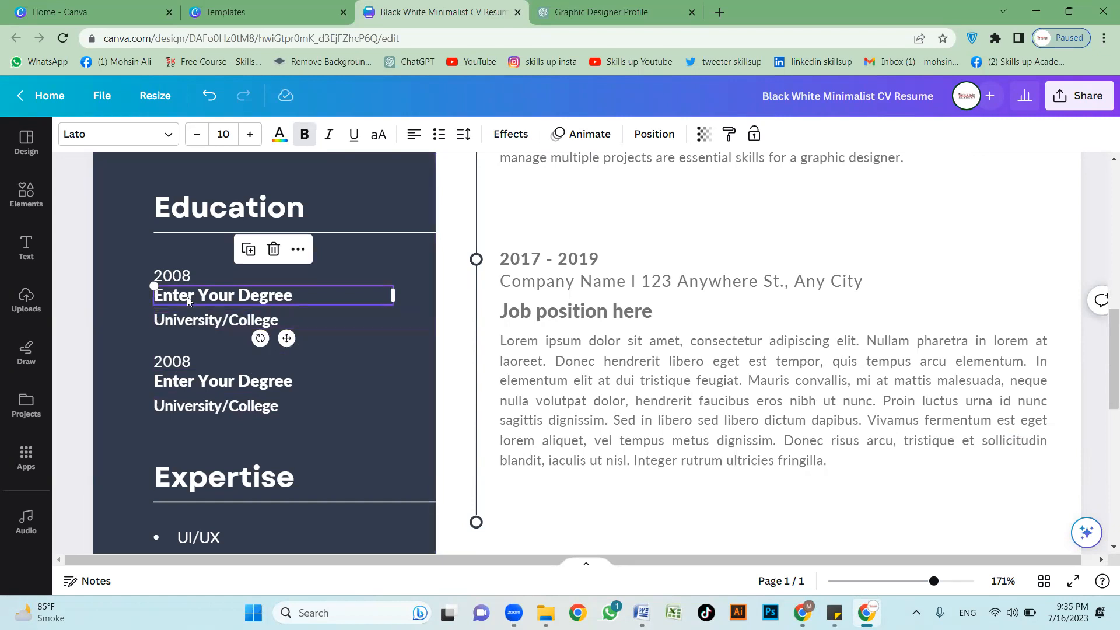
scroll(672, 363, down, 3)
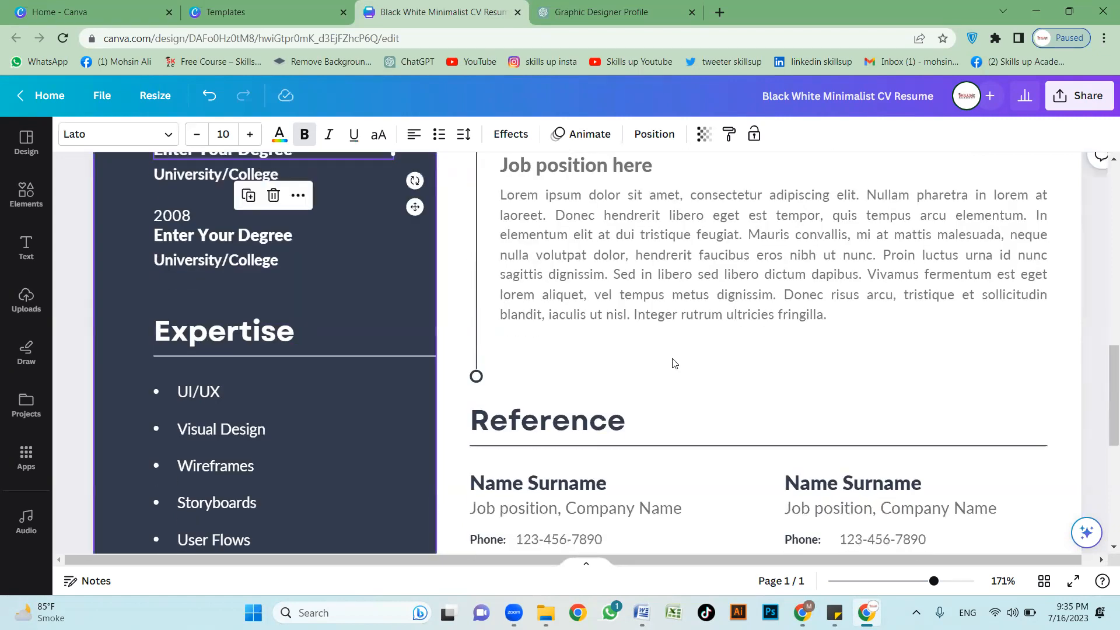
click(233, 360)
scroll(227, 350, down, 3)
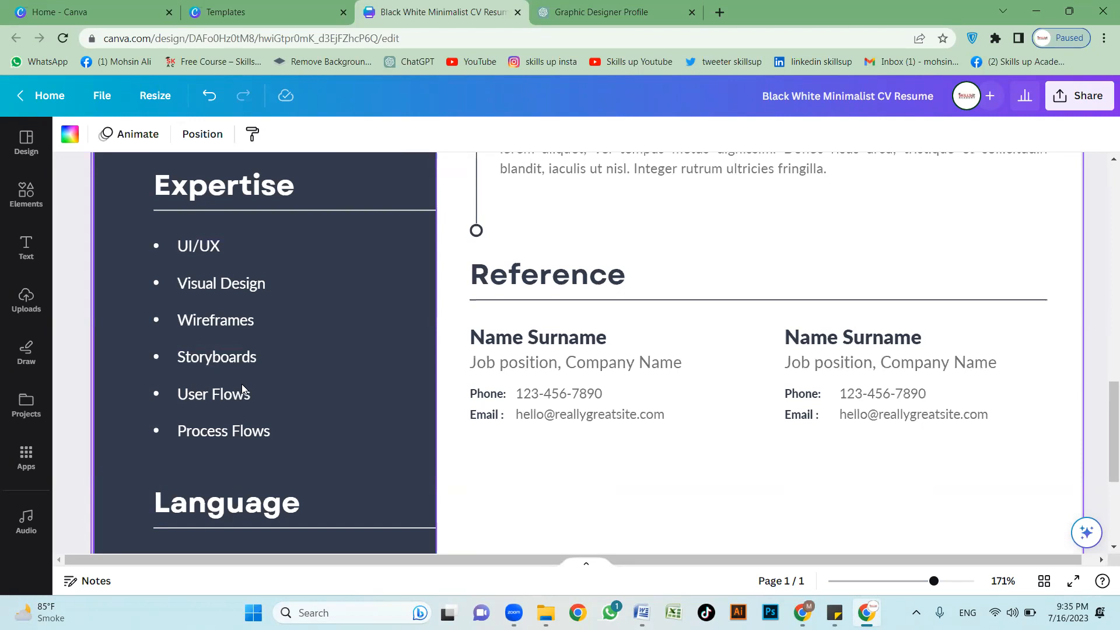
scroll(244, 408, down, 2)
scroll(256, 399, up, 3)
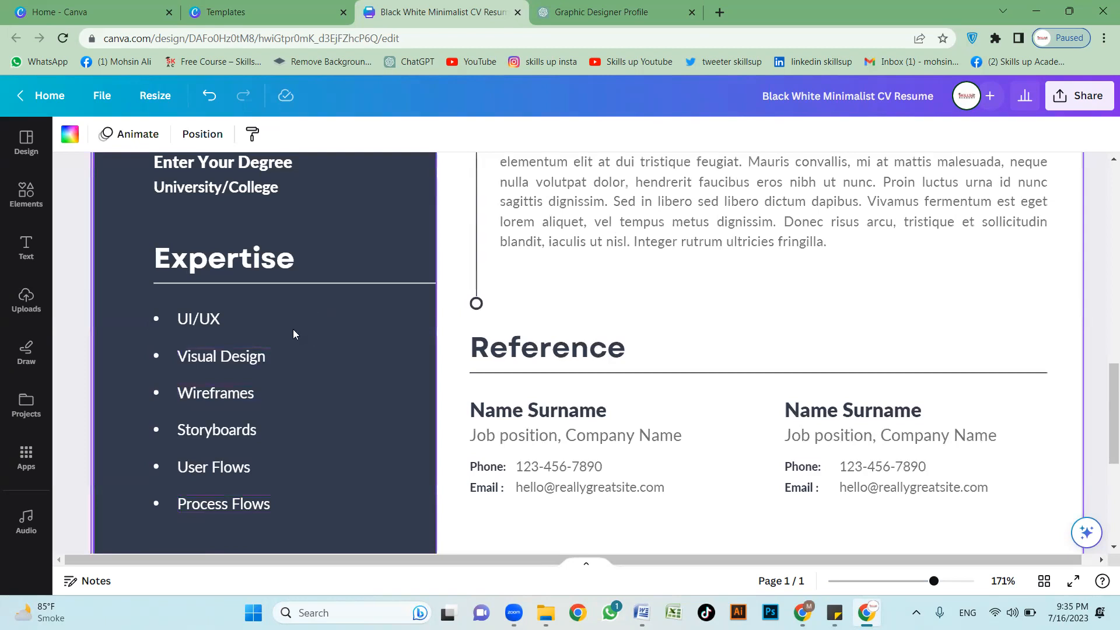
scroll(200, 273, down, 2)
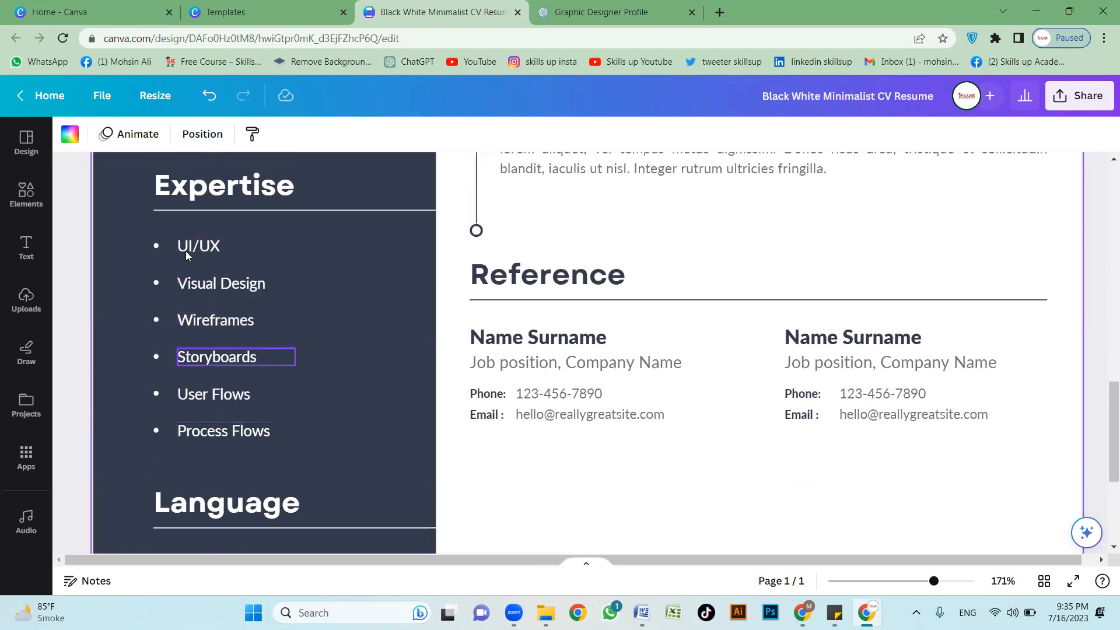
scroll(257, 420, down, 2)
scroll(249, 375, up, 2)
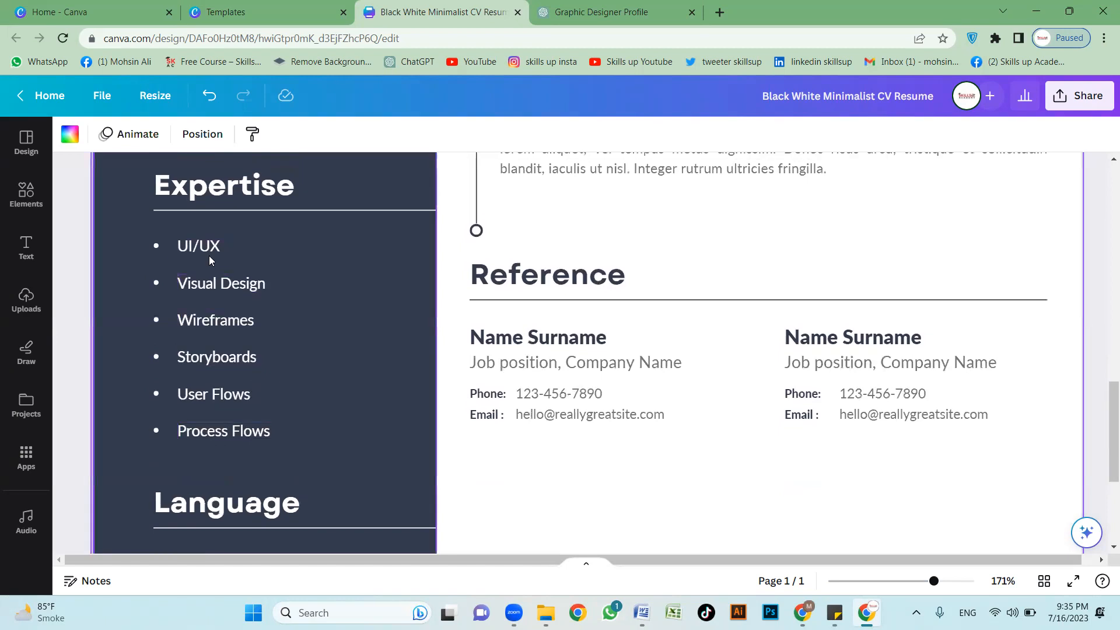
click(212, 196)
scroll(190, 334, up, 3)
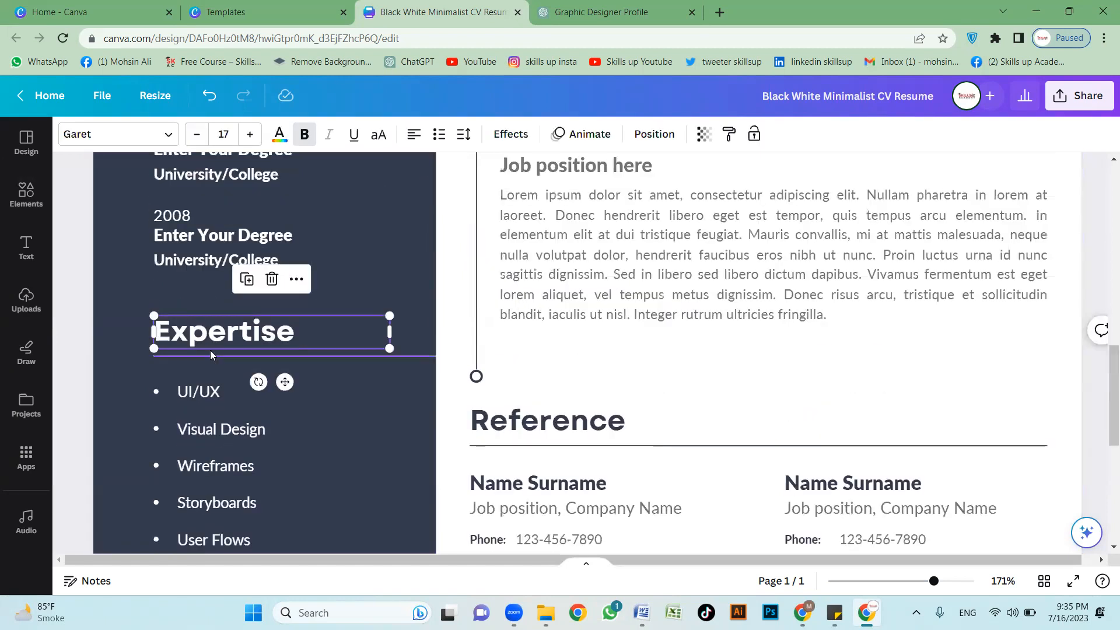
scroll(193, 329, down, 2)
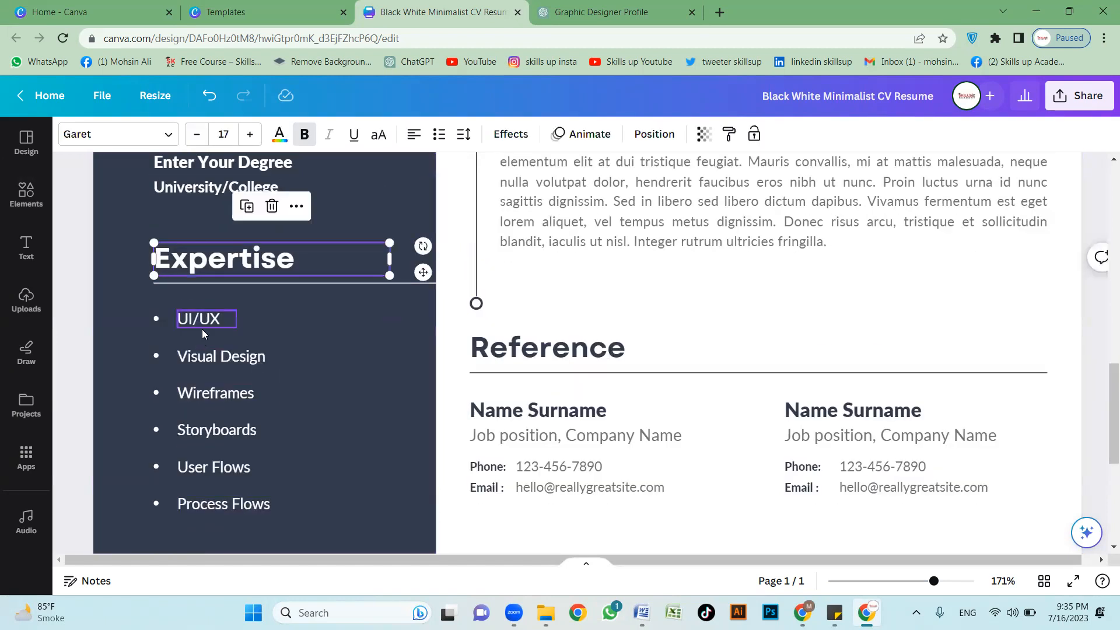
scroll(201, 329, down, 2)
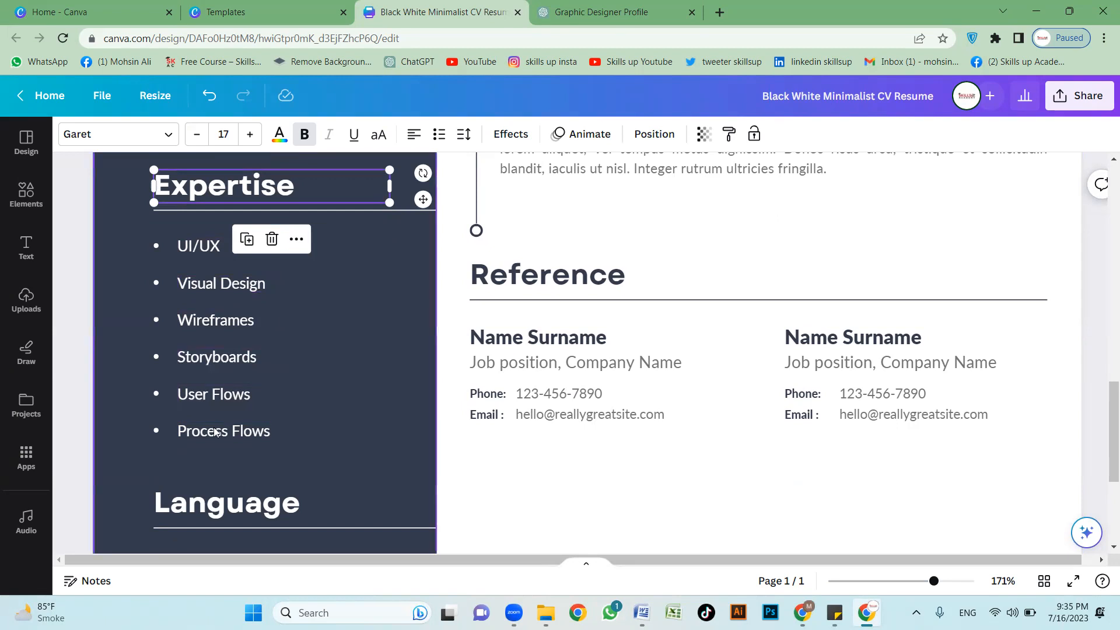
scroll(360, 434, down, 2)
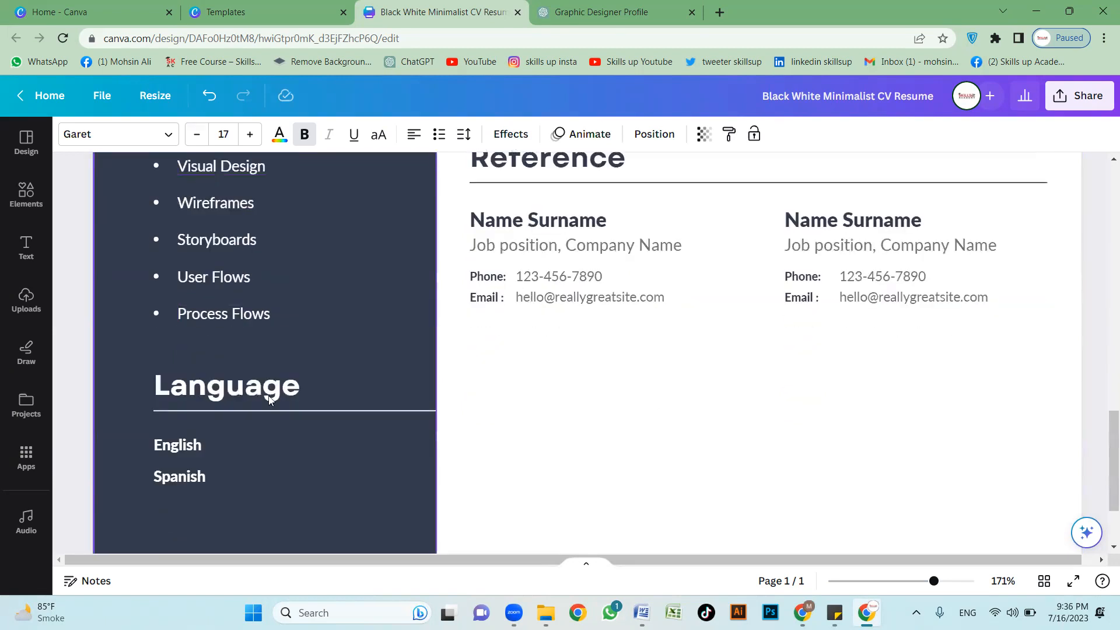
scroll(234, 359, up, 3)
scroll(532, 429, down, 3)
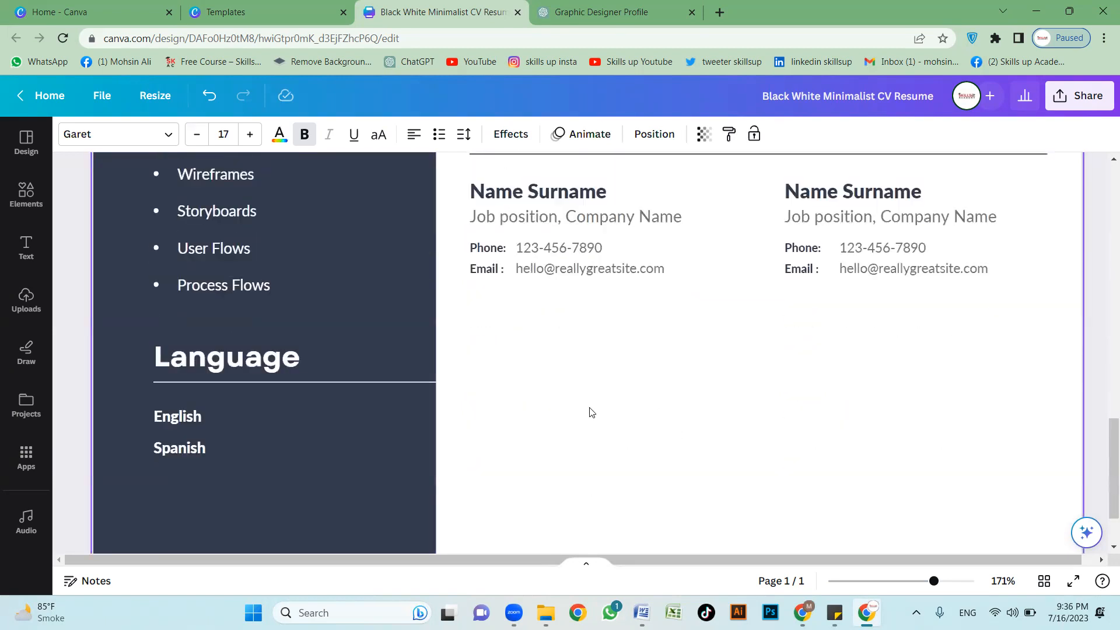
scroll(591, 411, down, 5)
scroll(618, 339, up, 5)
scroll(495, 293, up, 2)
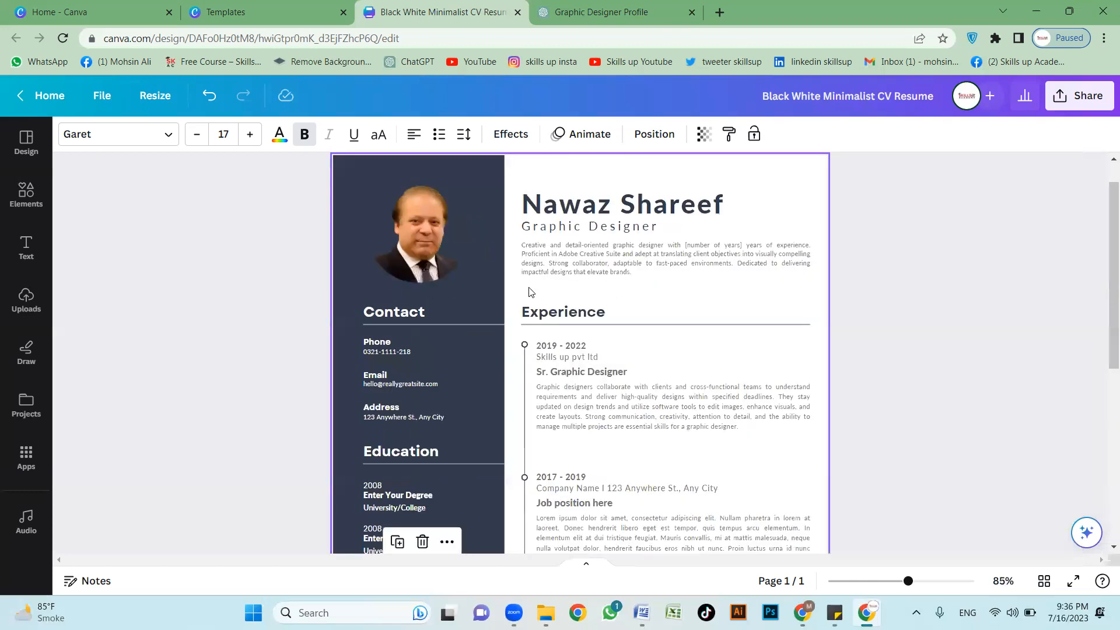
Step: Fill the left sidebar rectangle dark blue after trying coral, lavender and purple
click(489, 219)
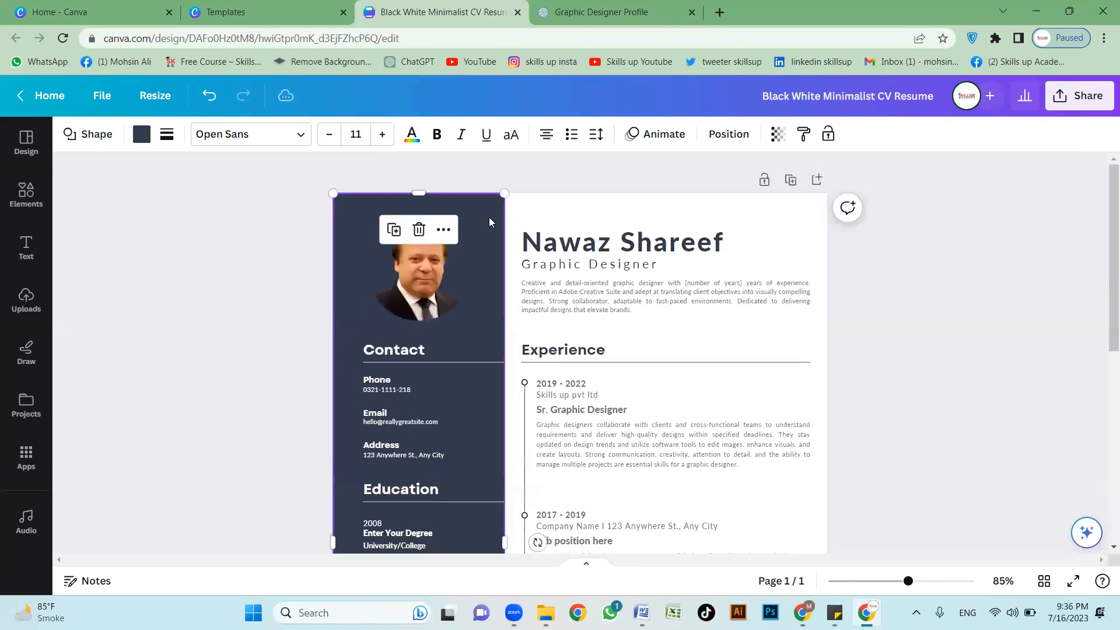
click(142, 137)
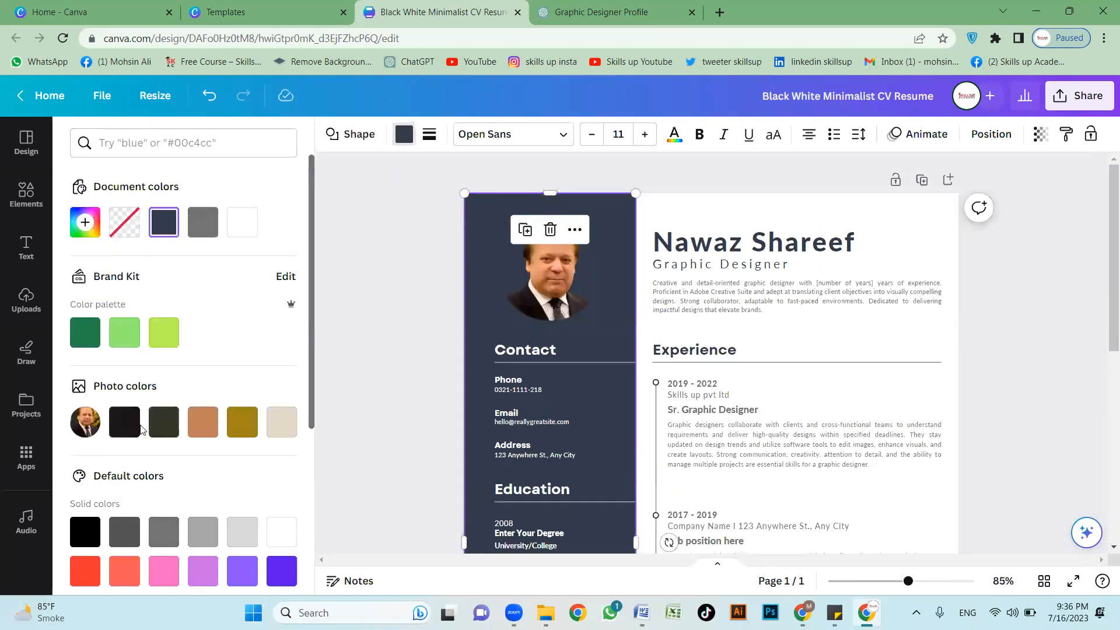
scroll(142, 429, down, 4)
click(124, 352)
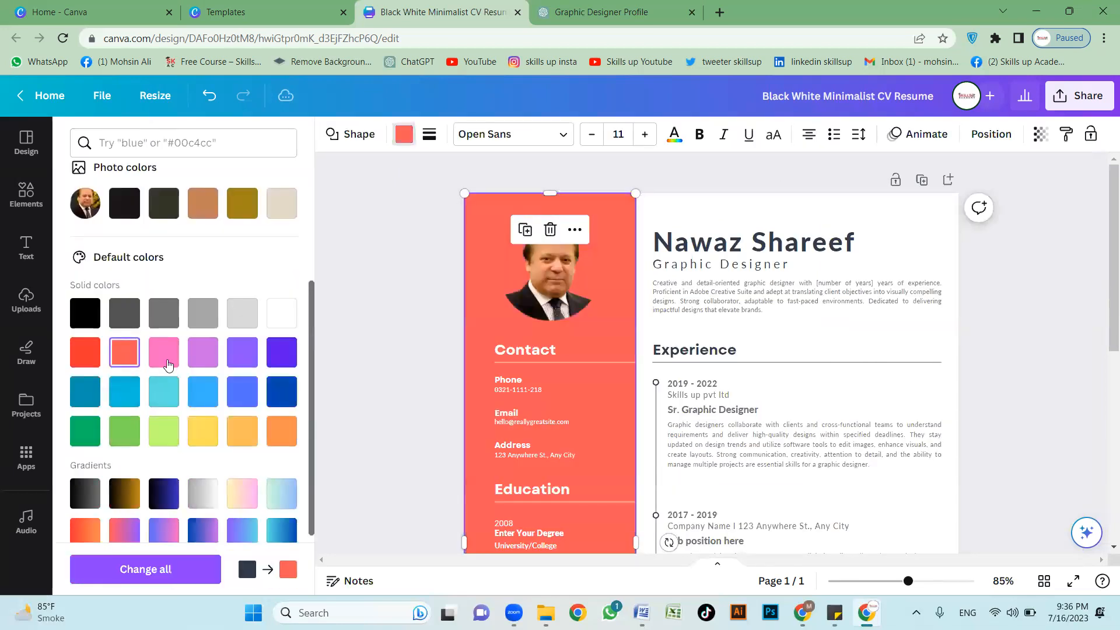
click(210, 357)
click(245, 356)
click(279, 358)
click(282, 392)
click(380, 358)
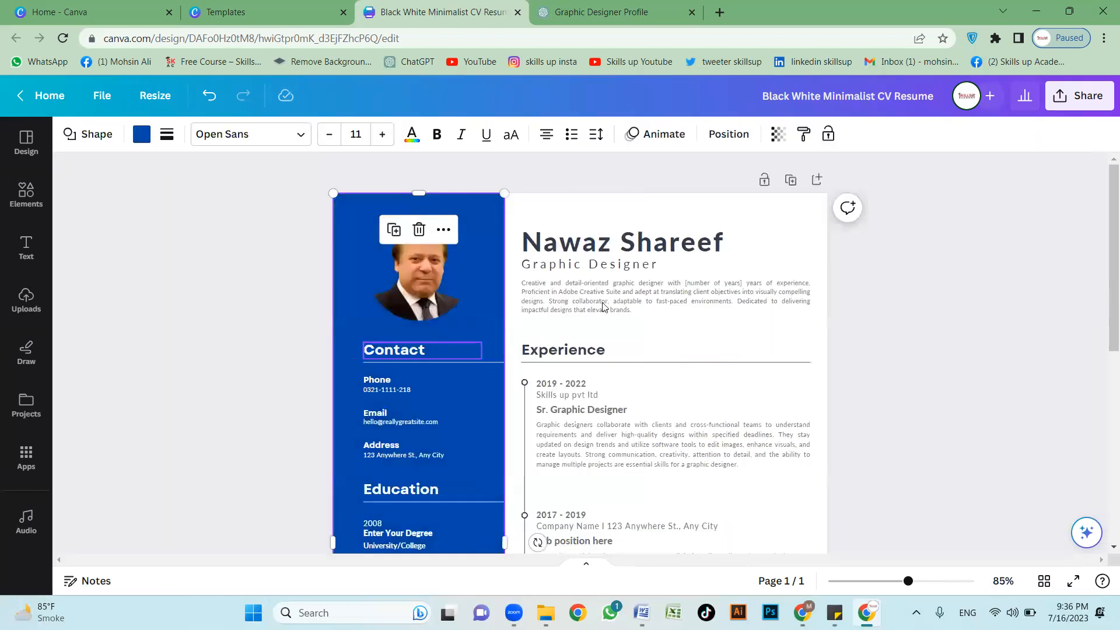
Step: Change the name heading and the Experience heading text colour to blue
click(729, 242)
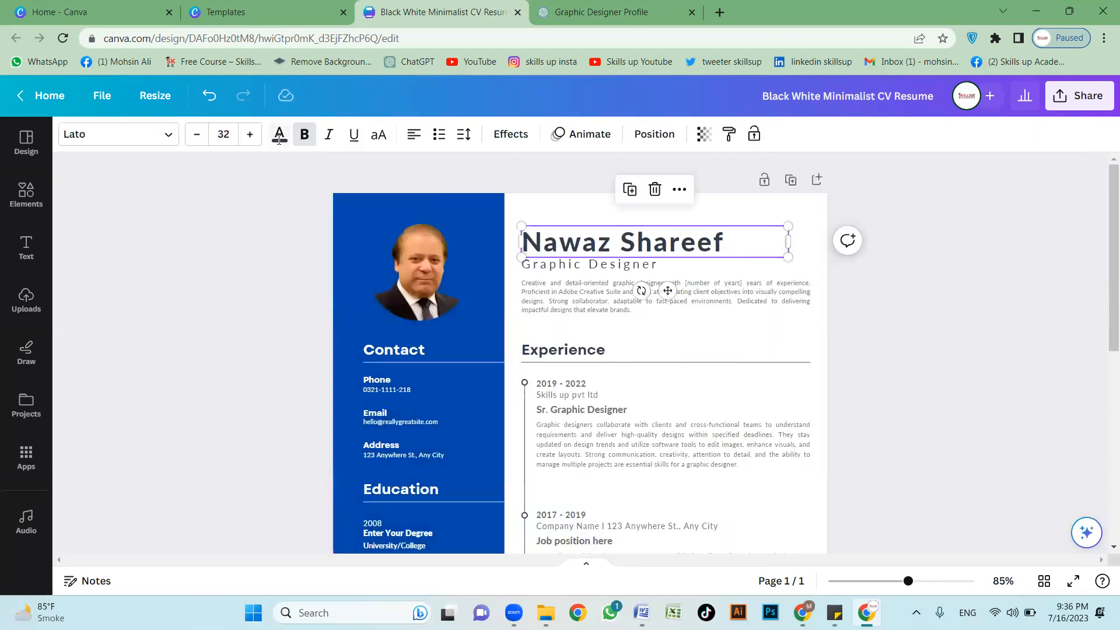
click(279, 136)
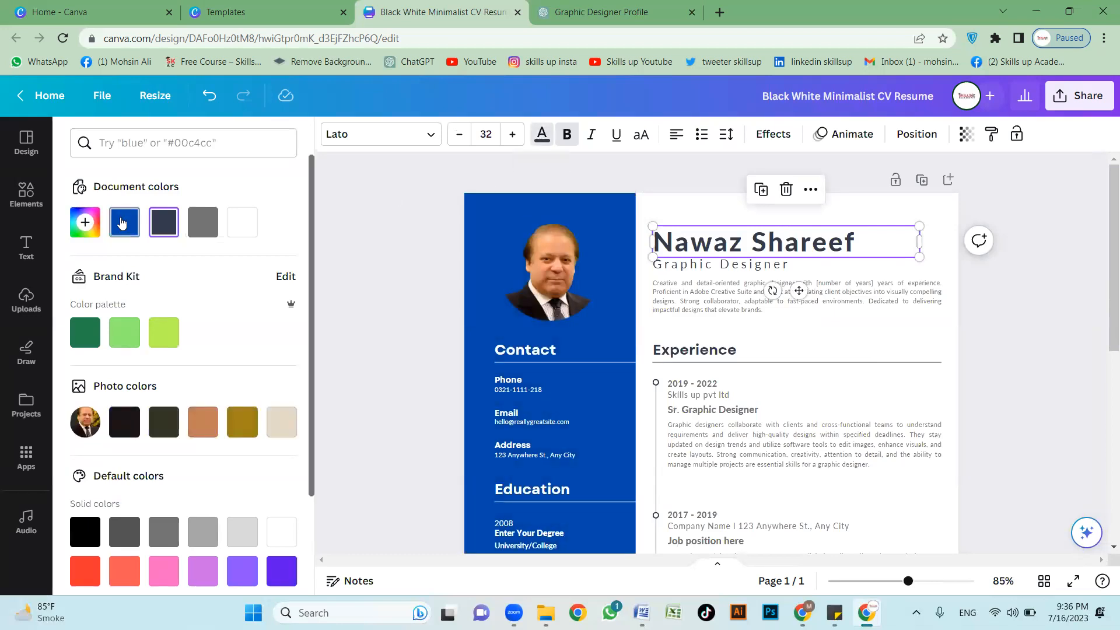
click(121, 223)
key(Escape)
click(581, 352)
click(280, 136)
click(125, 222)
key(Escape)
click(380, 275)
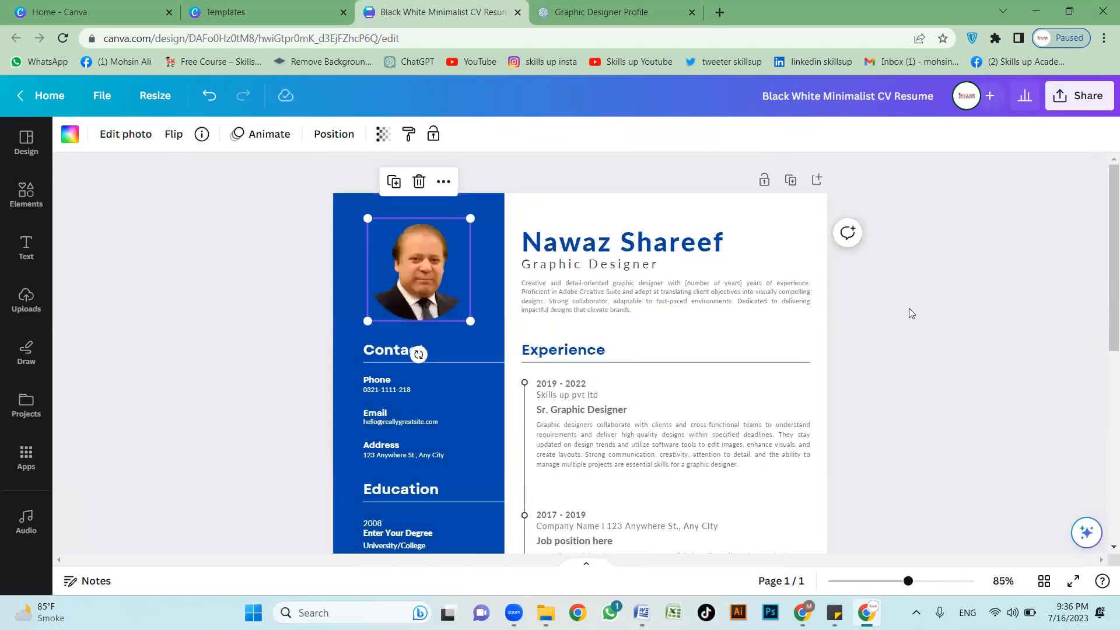
click(910, 308)
scroll(557, 386, down, 5)
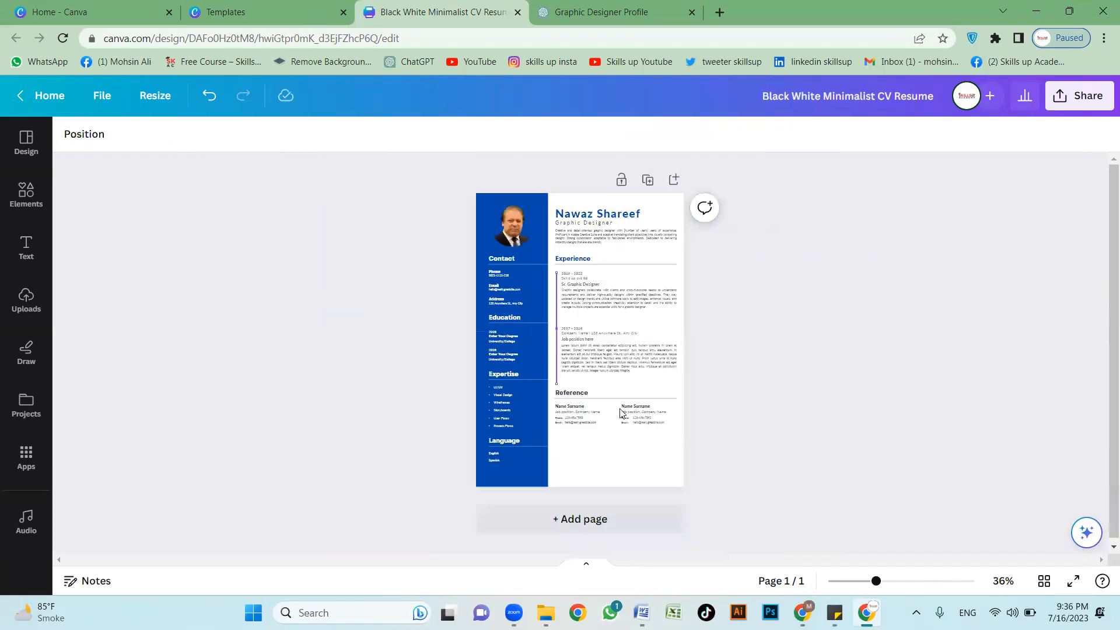
Step: Download the resume through Share > Download as a PDF Standard file
scroll(639, 385, up, 4)
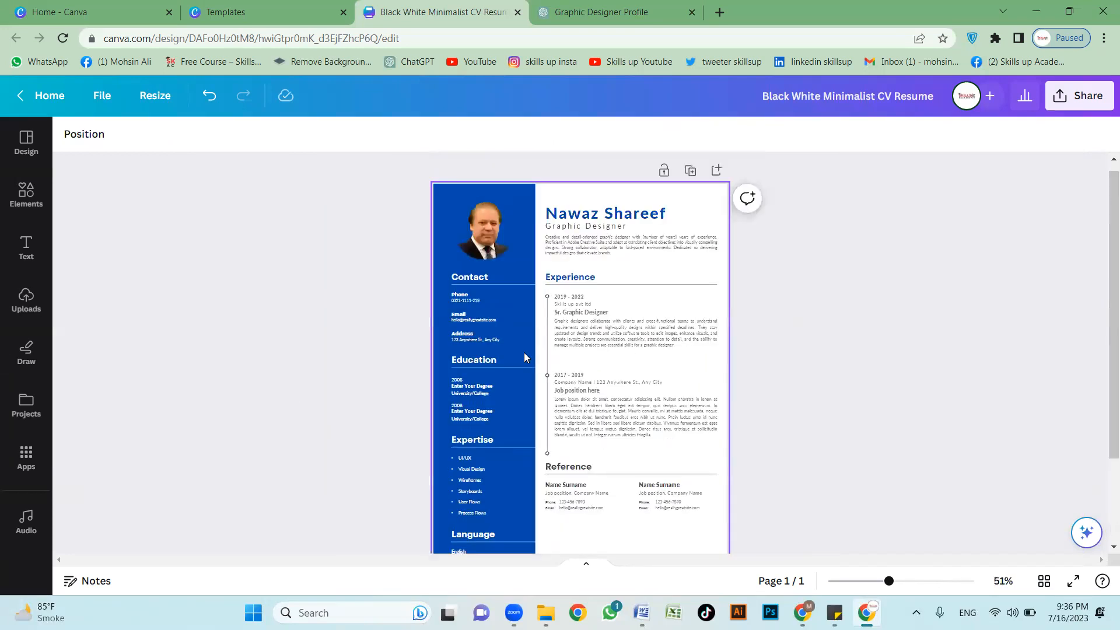
scroll(524, 352, up, 3)
scroll(852, 326, up, 2)
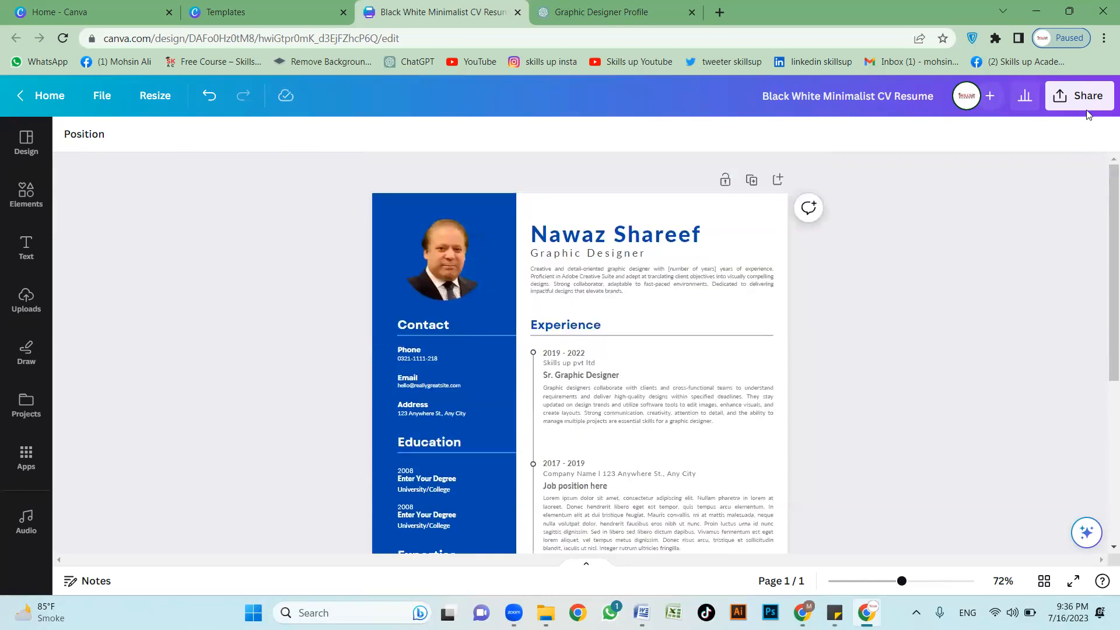
click(1084, 98)
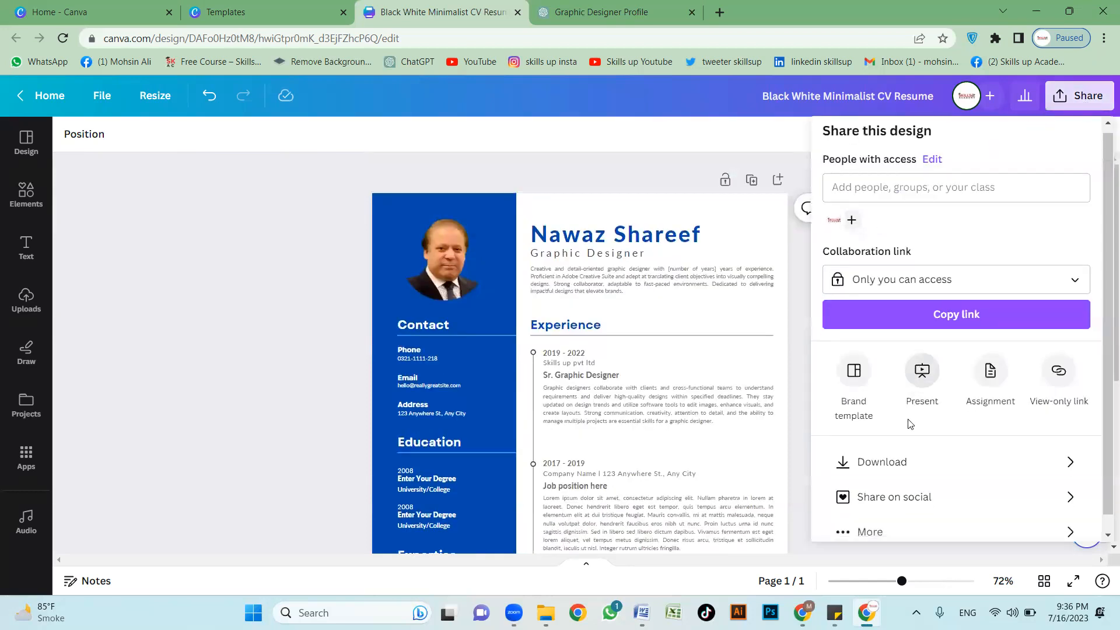
scroll(910, 424, down, 1)
click(934, 440)
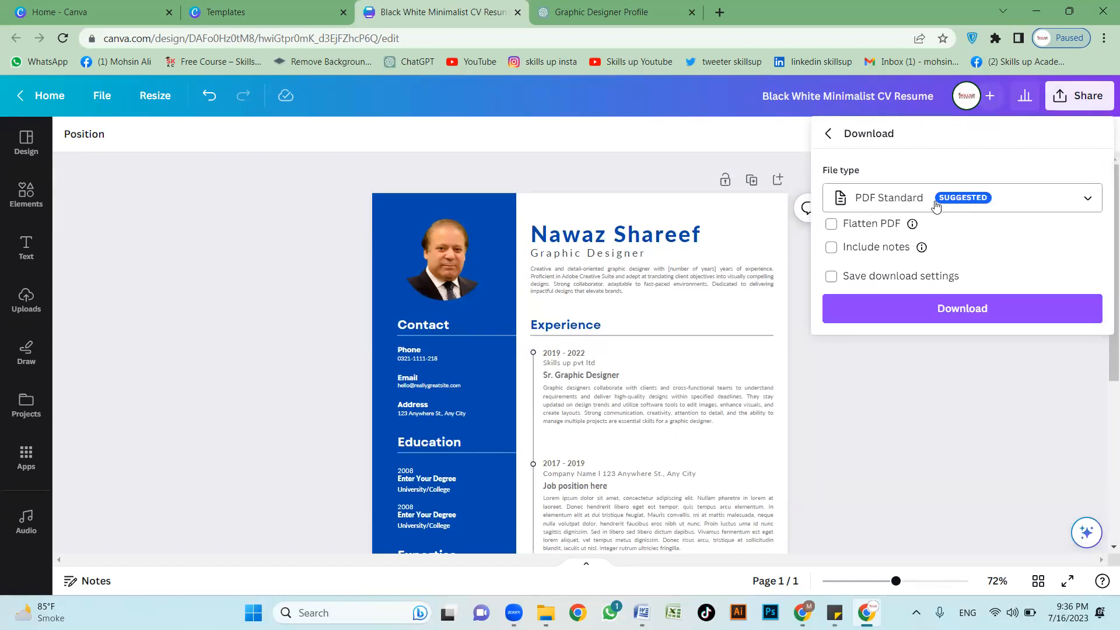
click(1013, 199)
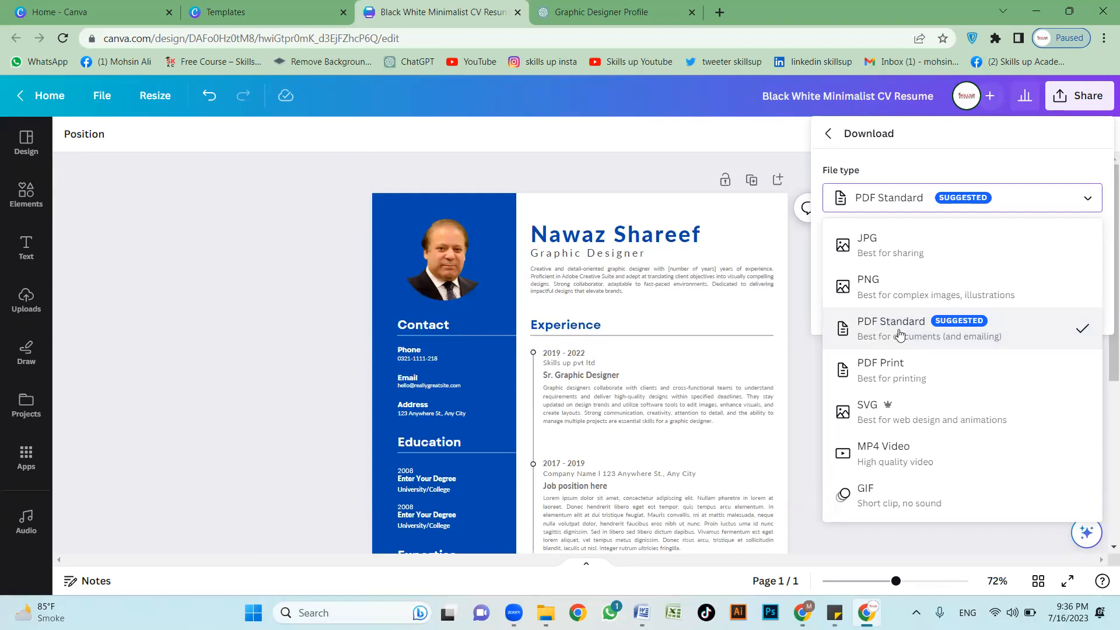
click(947, 311)
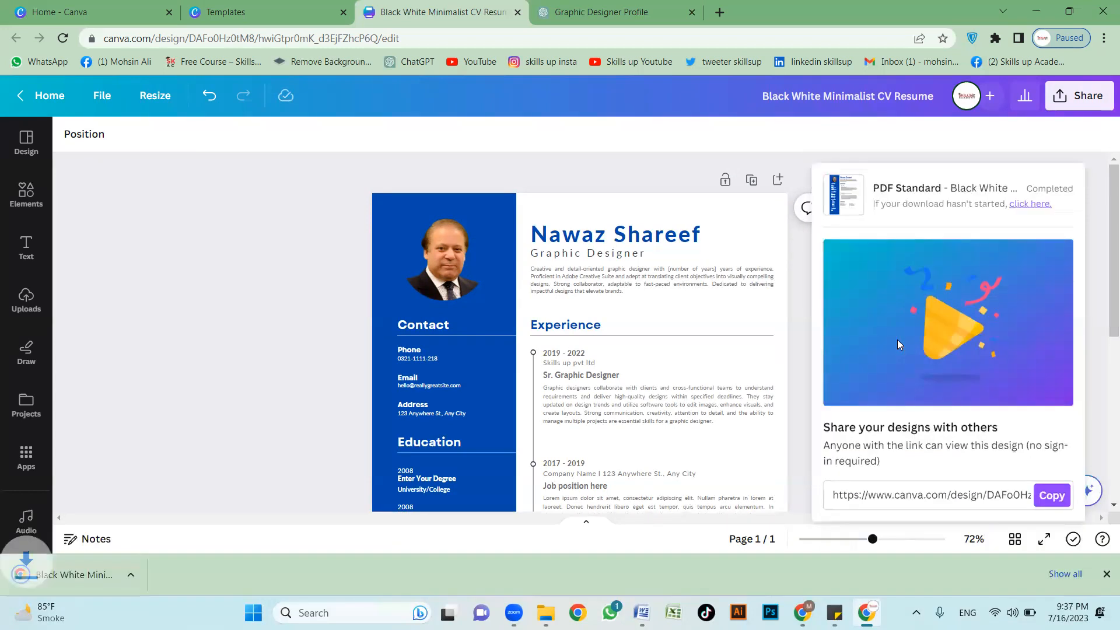
click(263, 263)
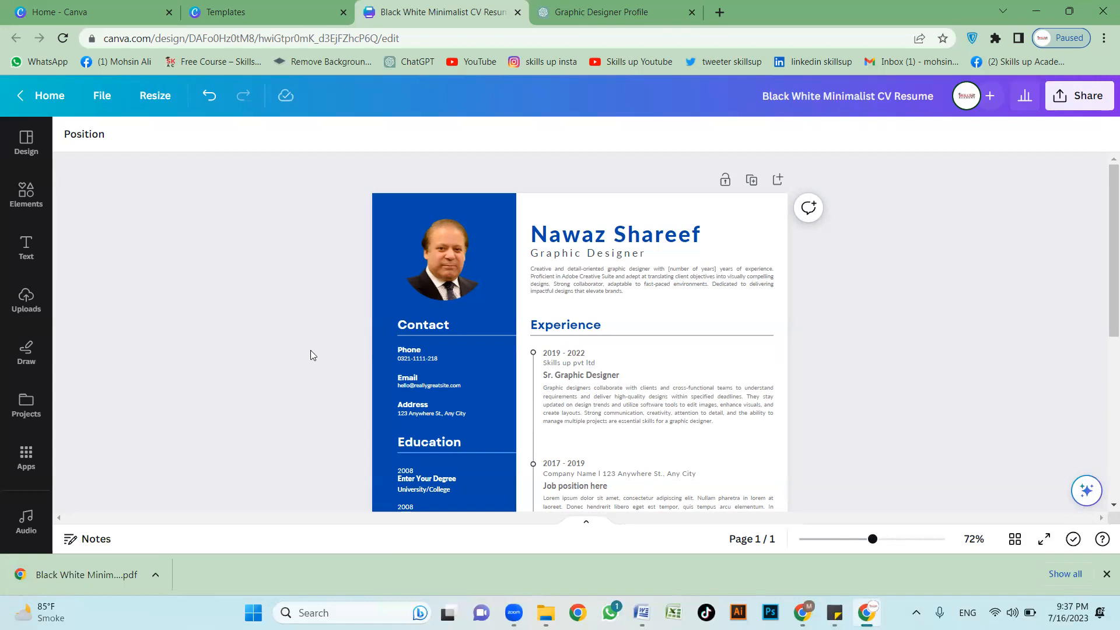
Step: Scroll through the finished blue CV to check it, then return to the Canva home page
scroll(311, 354, down, 5)
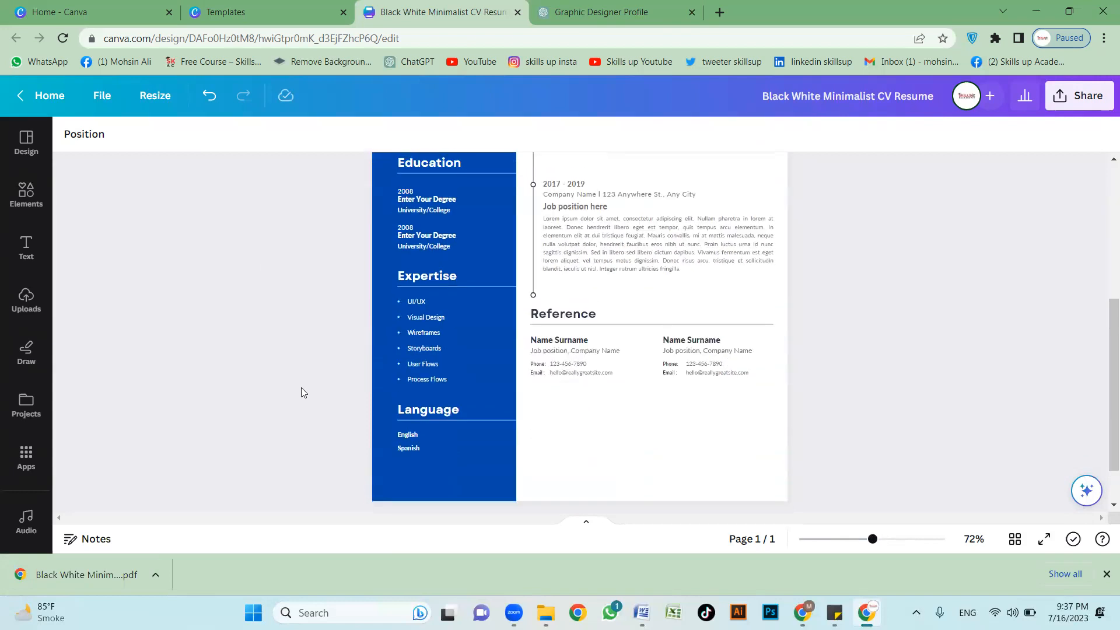
scroll(301, 388, up, 5)
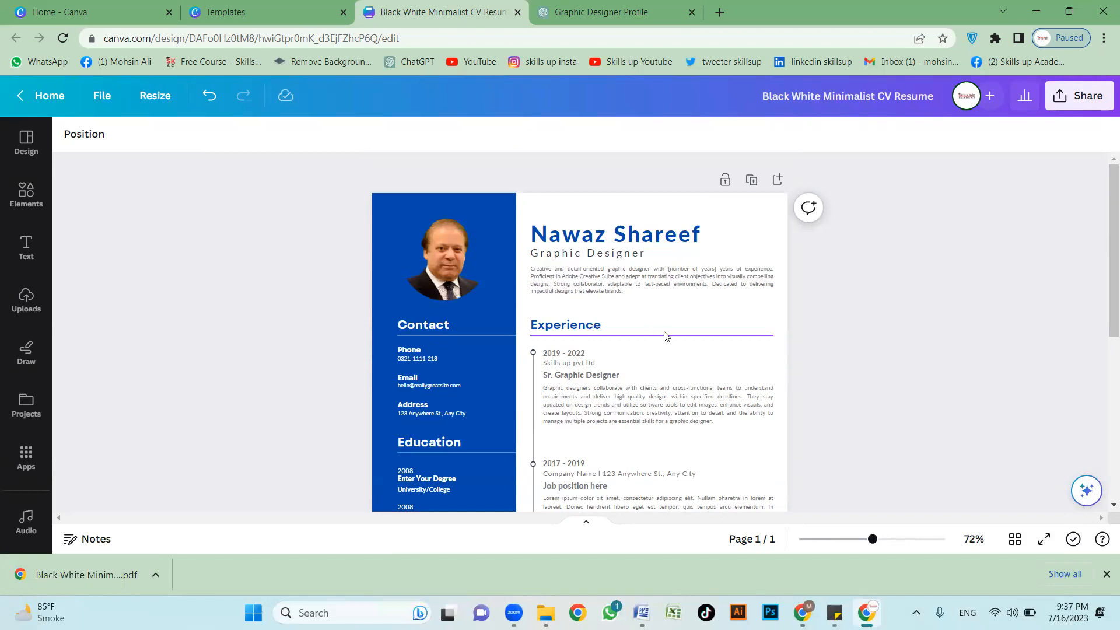
scroll(603, 350, up, 3)
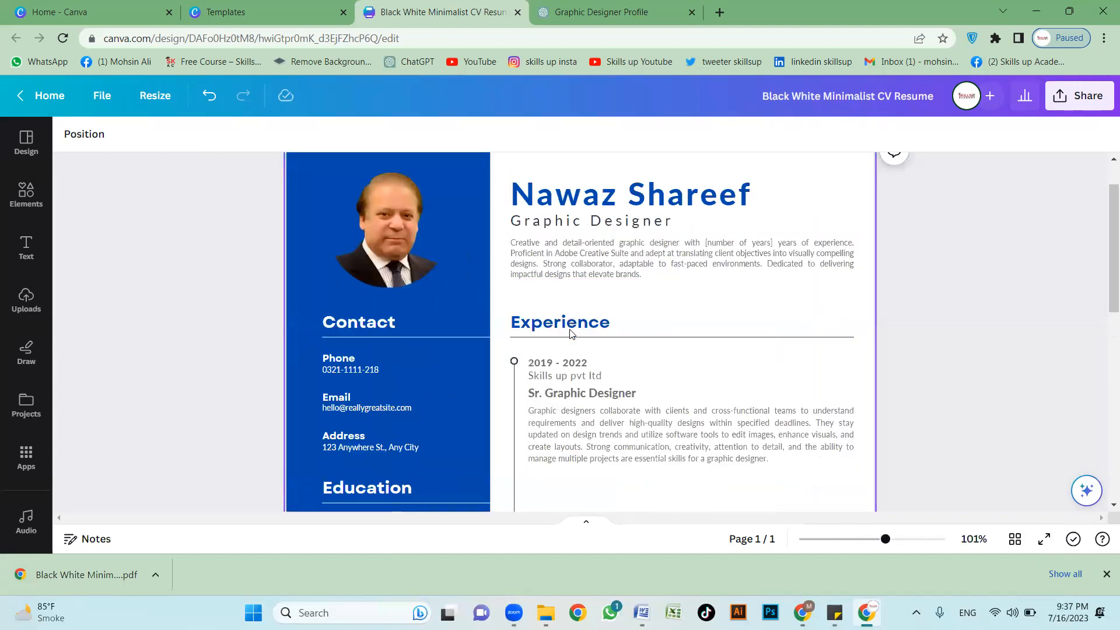
scroll(593, 355, down, 2)
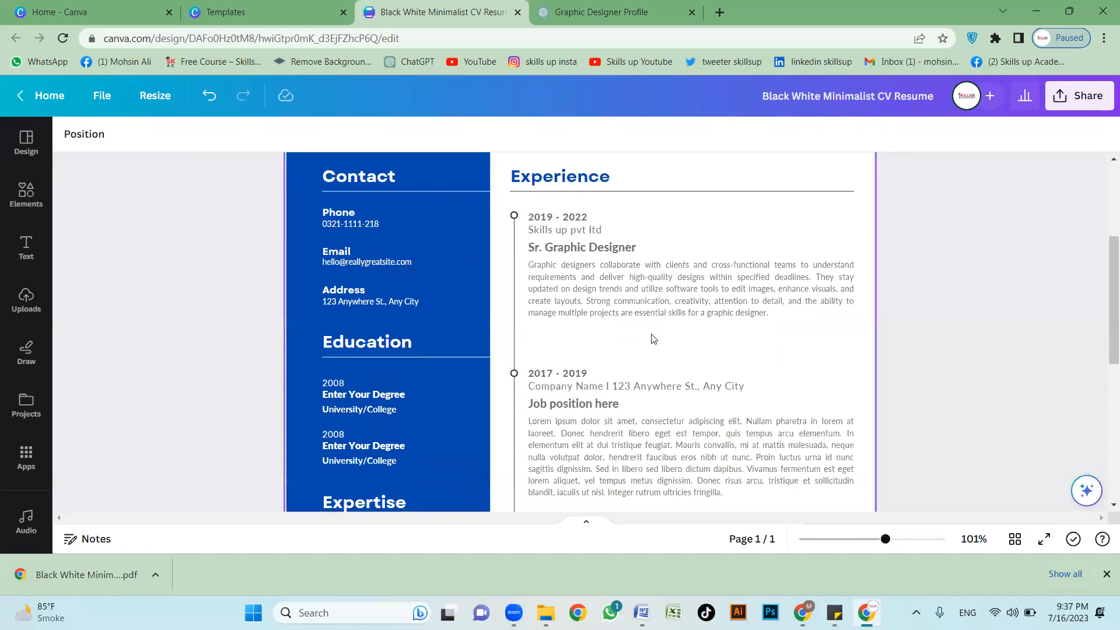
scroll(650, 338, down, 2)
scroll(560, 326, up, 3)
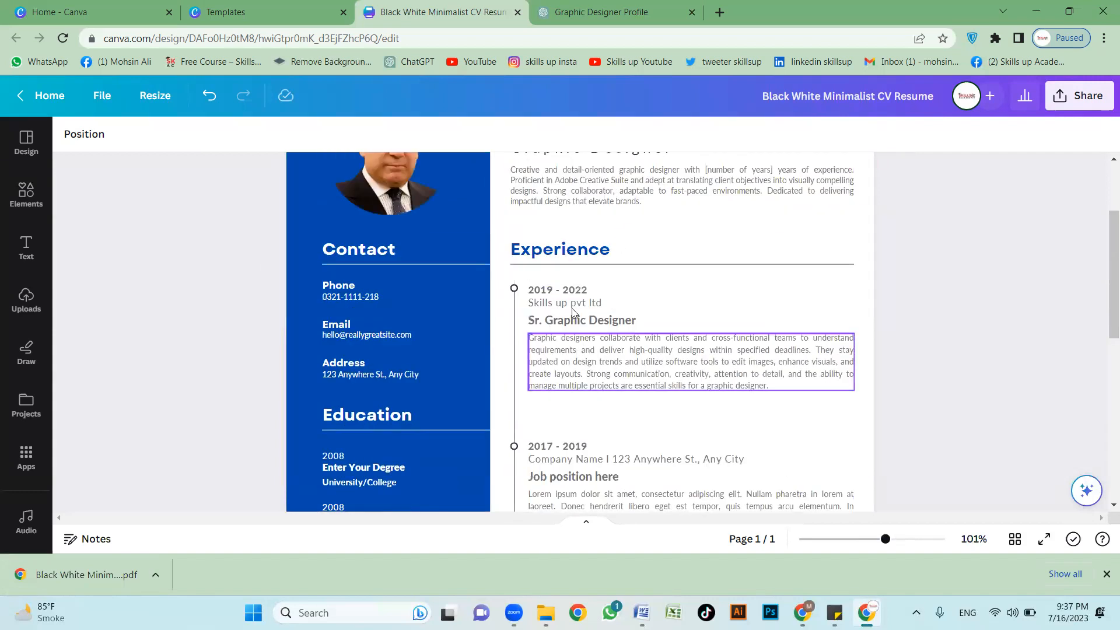
scroll(572, 308, down, 2)
scroll(596, 376, down, 3)
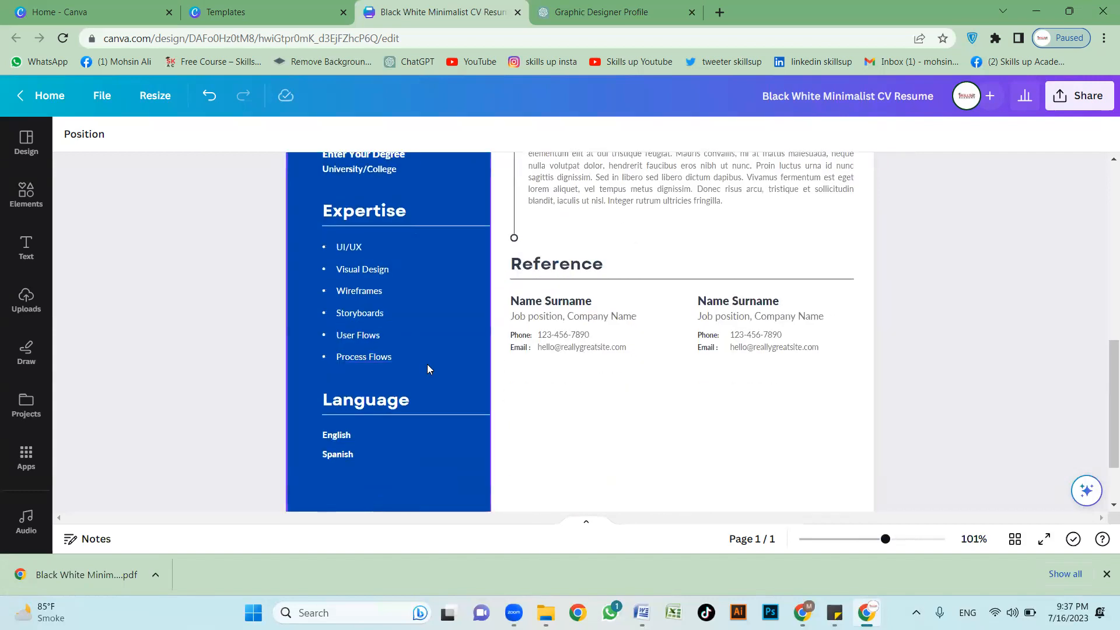
scroll(430, 370, up, 6)
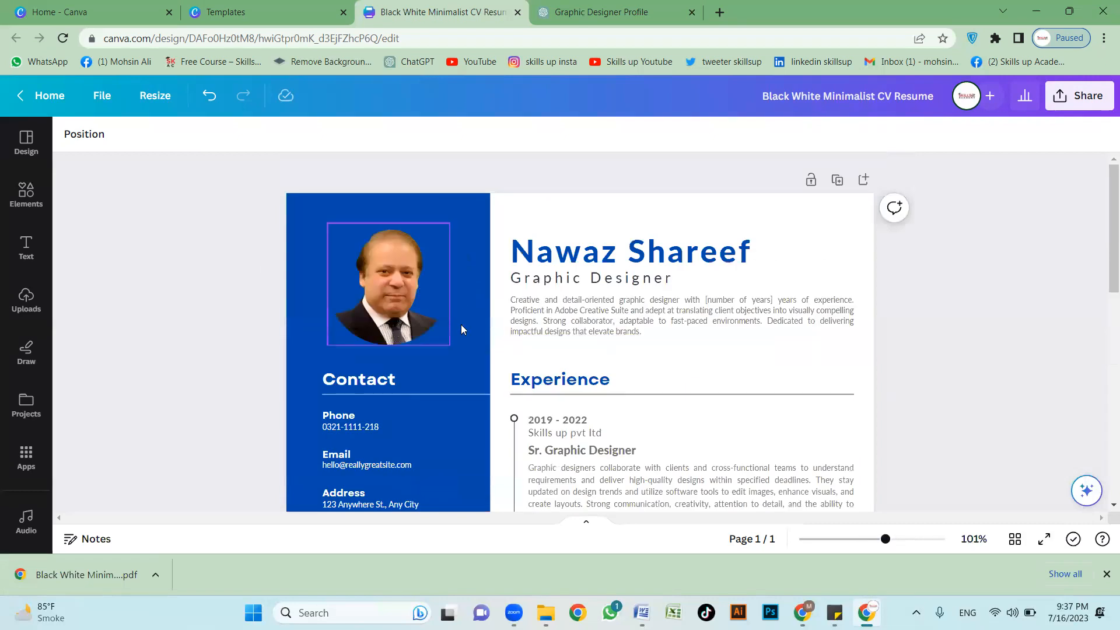
scroll(277, 340, down, 3)
scroll(221, 274, up, 3)
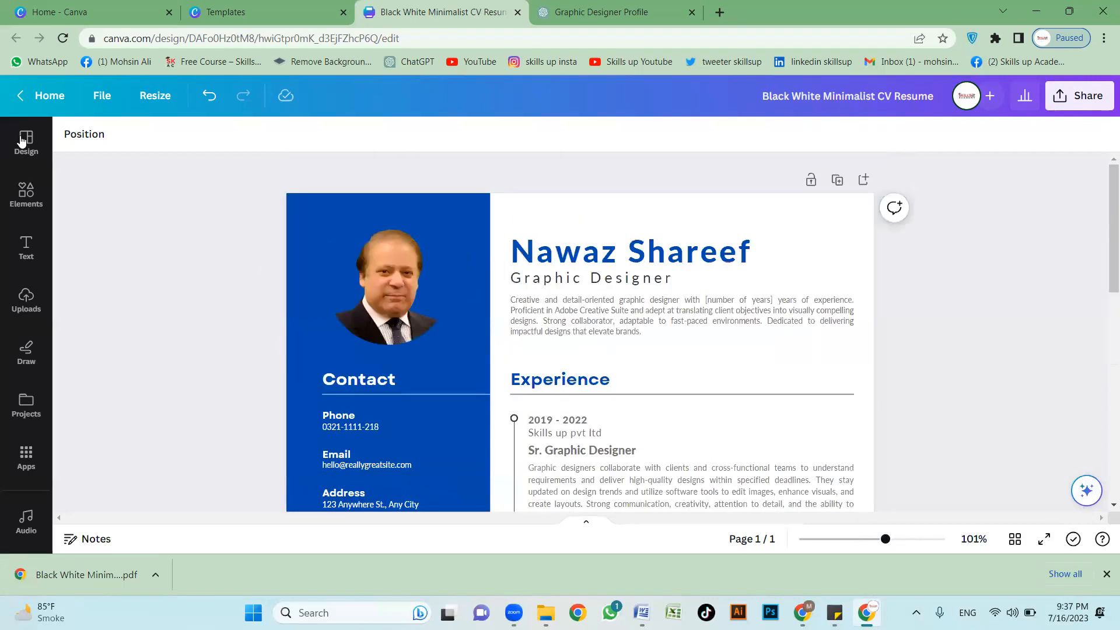
click(22, 100)
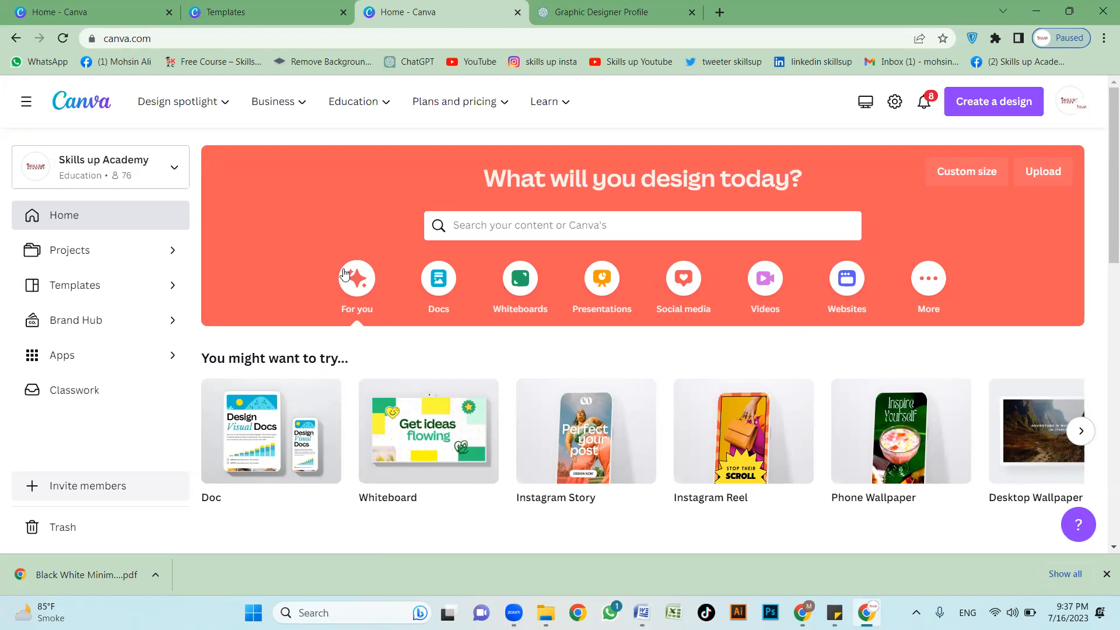
Step: Scroll through Recent designs and open the Winter Sale design in a new tab
scroll(381, 329, down, 6)
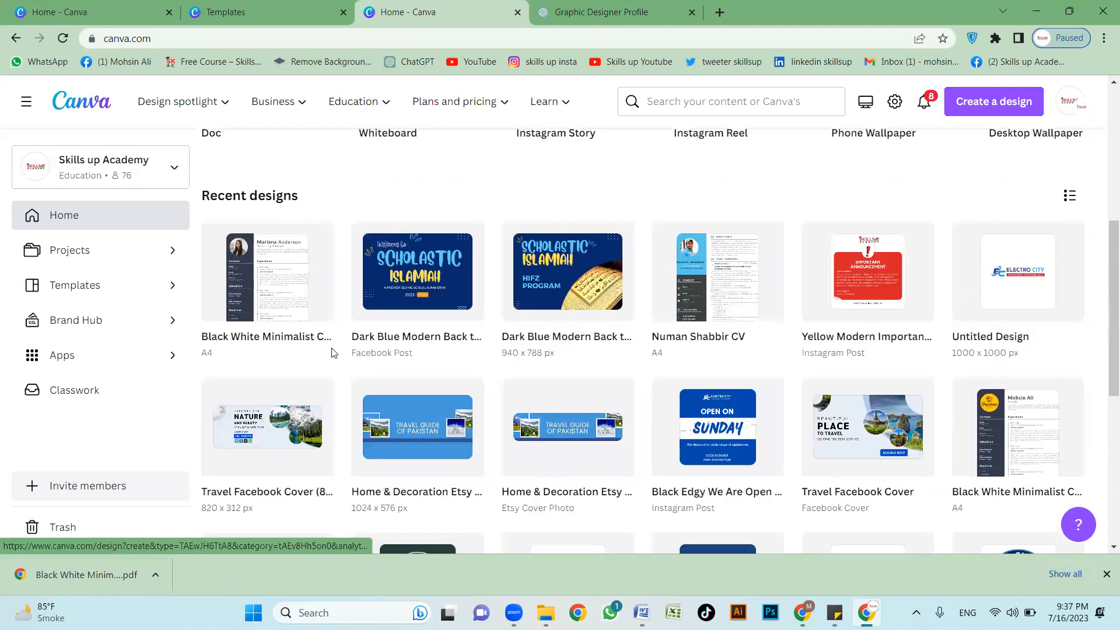
scroll(341, 379, up, 4)
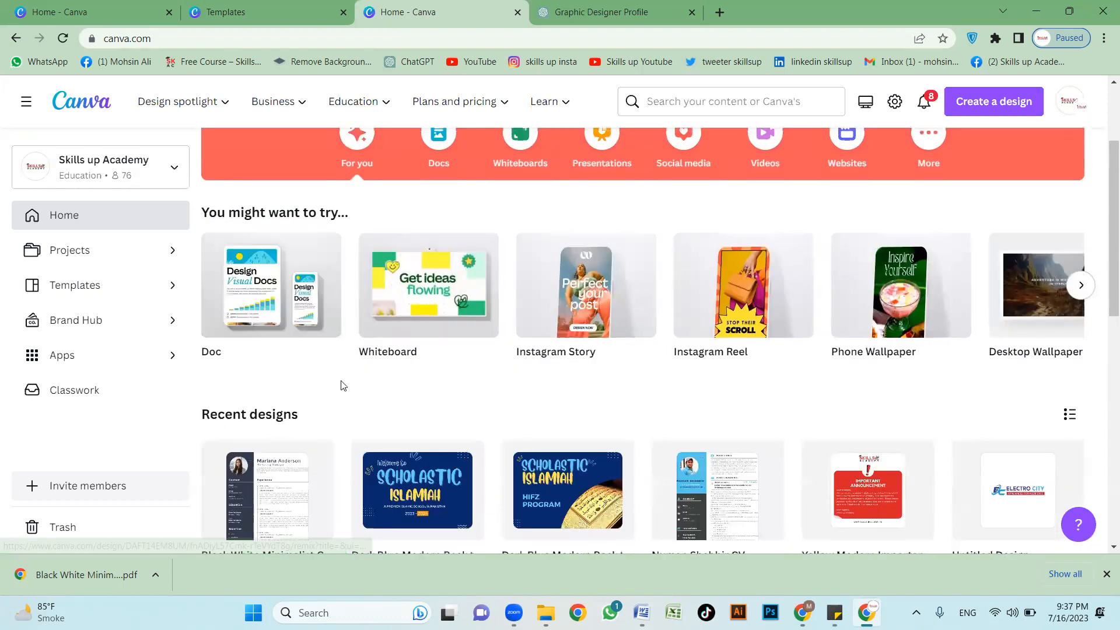
scroll(343, 385, down, 2)
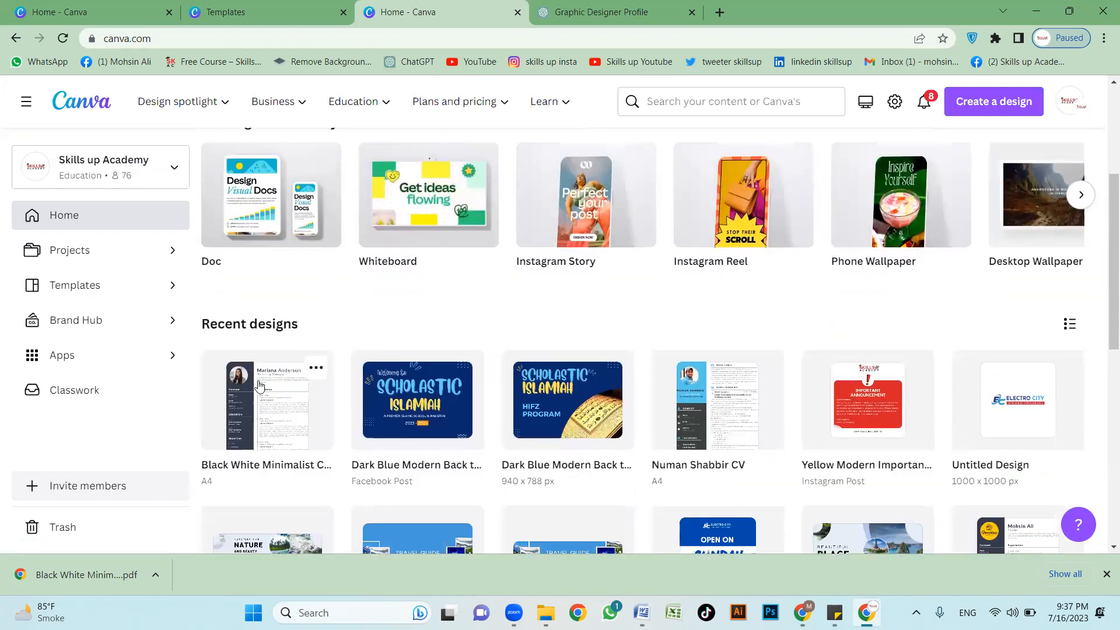
scroll(260, 385, down, 1)
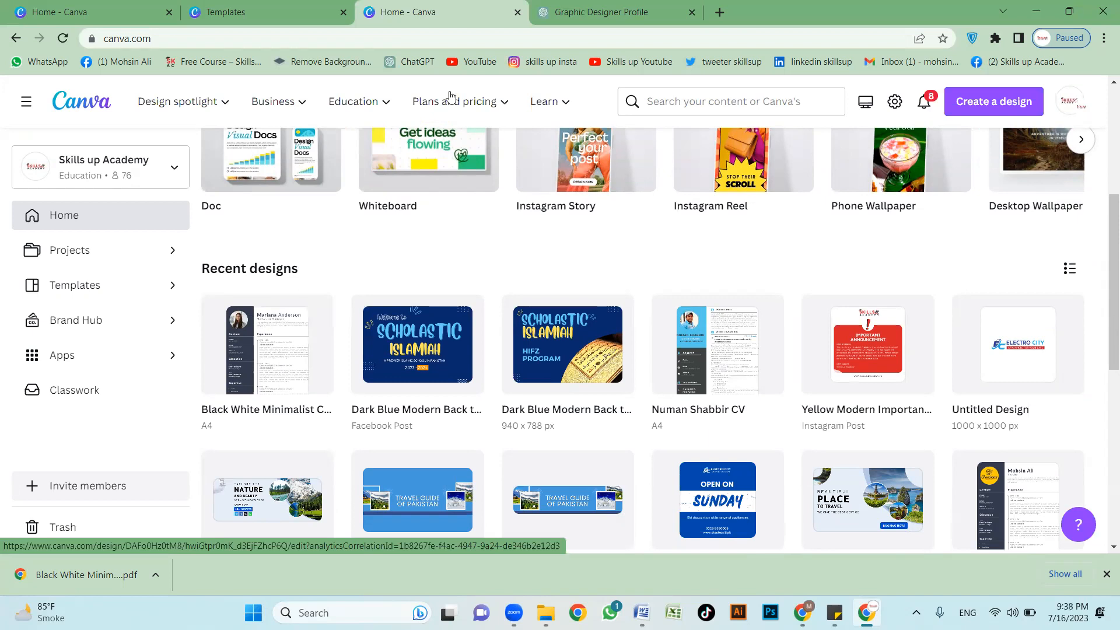
mouse_move(447, 96)
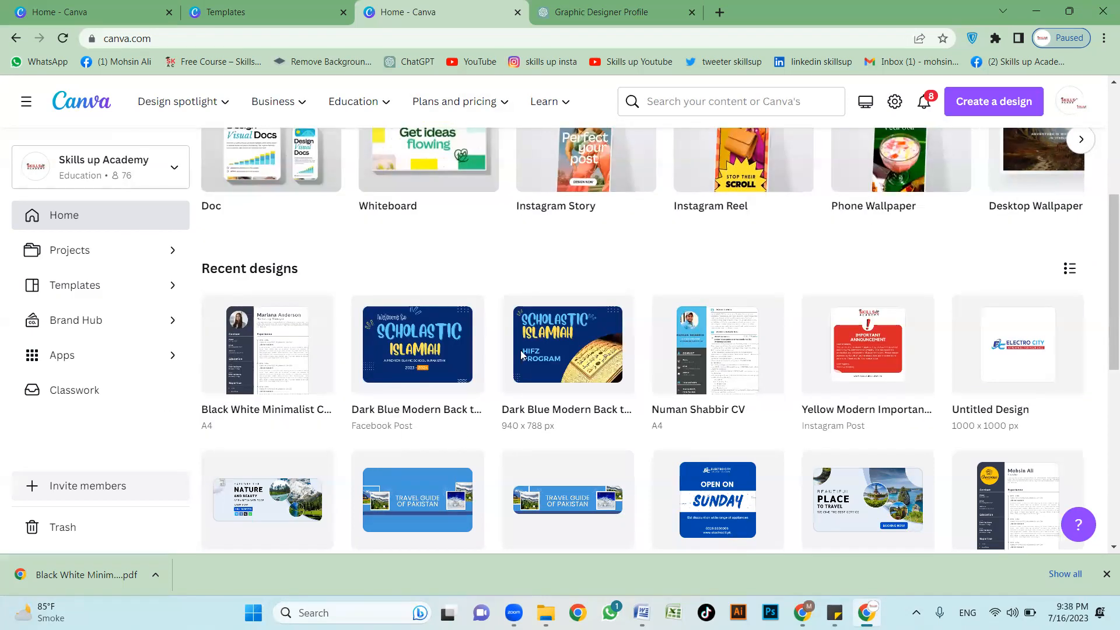
scroll(929, 365, down, 4)
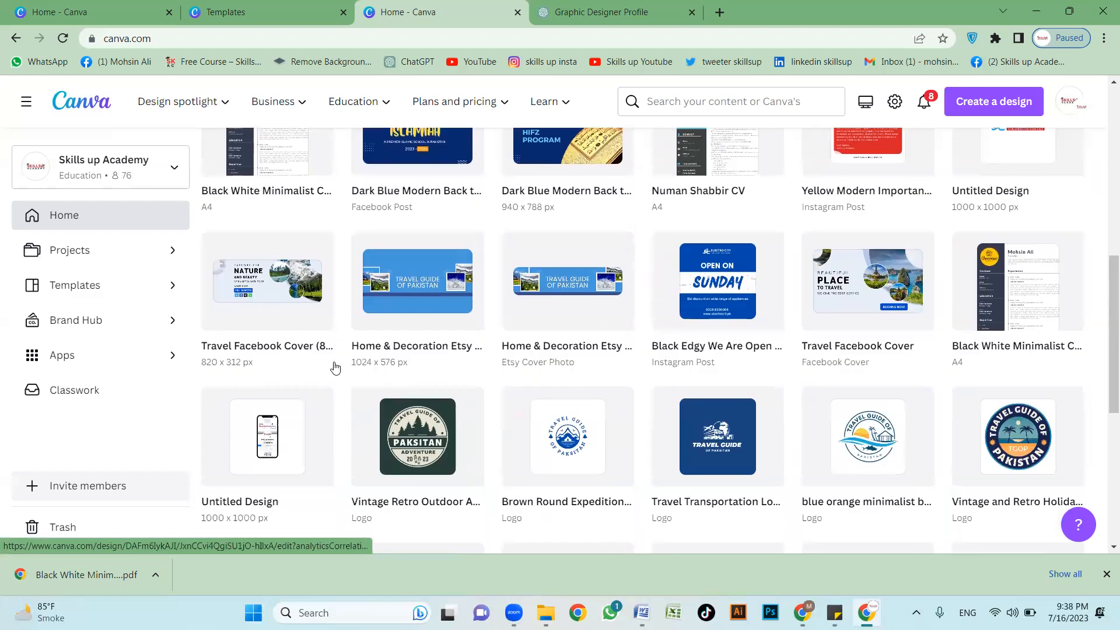
scroll(746, 373, down, 2)
scroll(846, 368, down, 3)
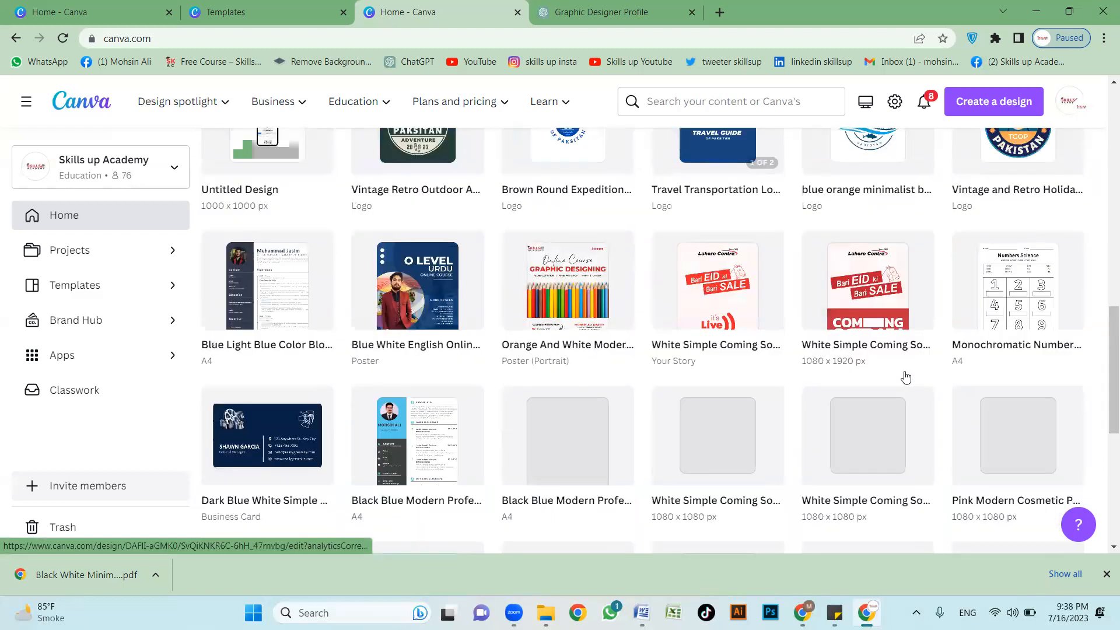
scroll(385, 379, down, 5)
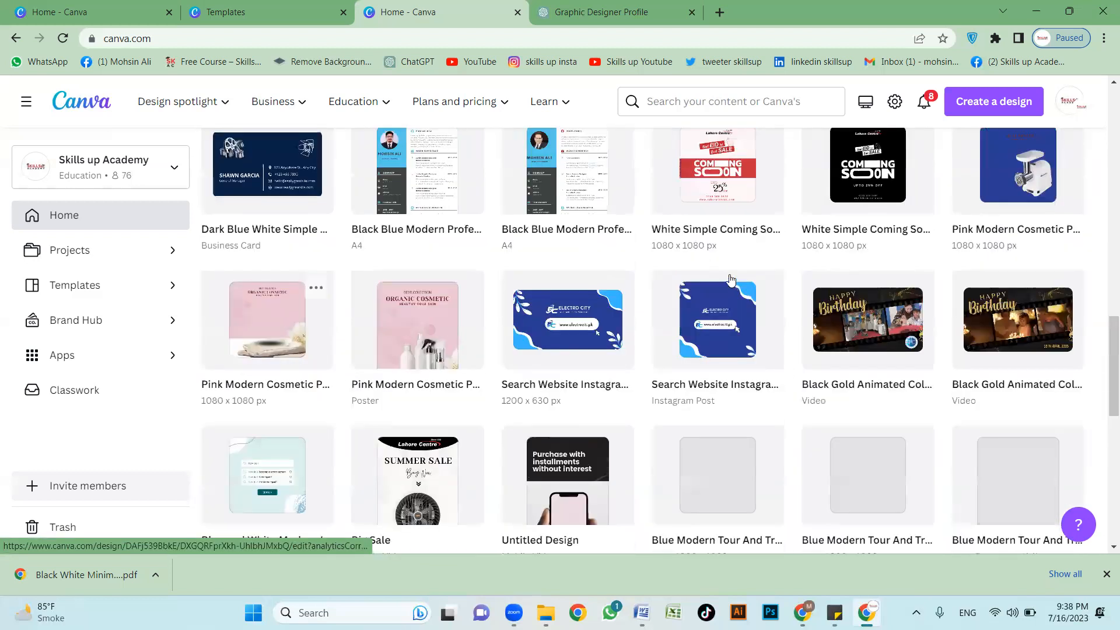
scroll(320, 350, down, 3)
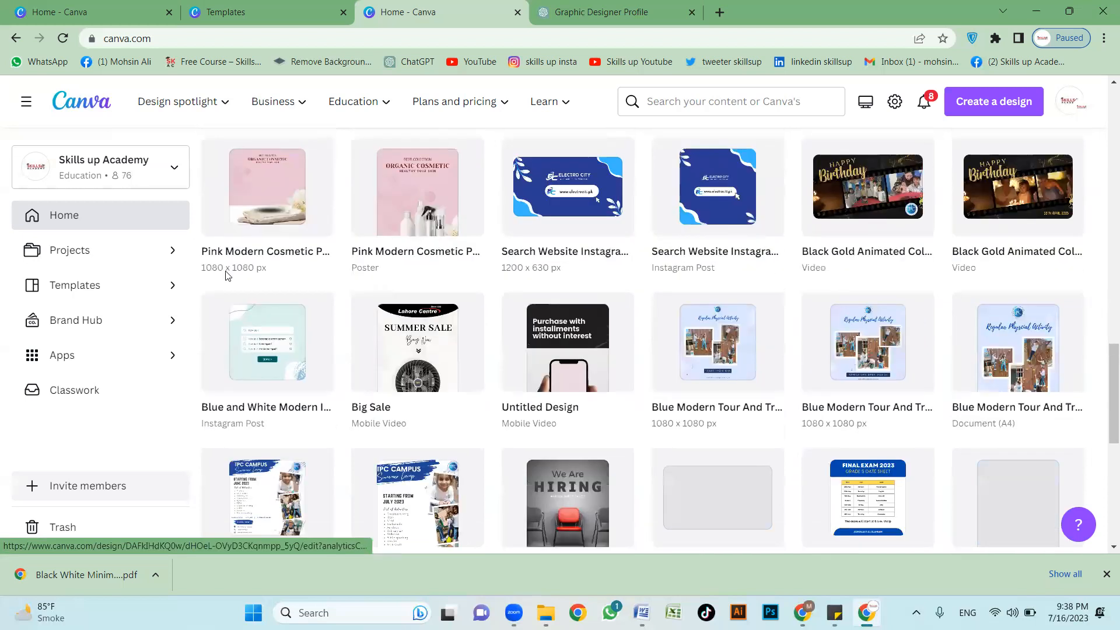
scroll(362, 350, down, 1)
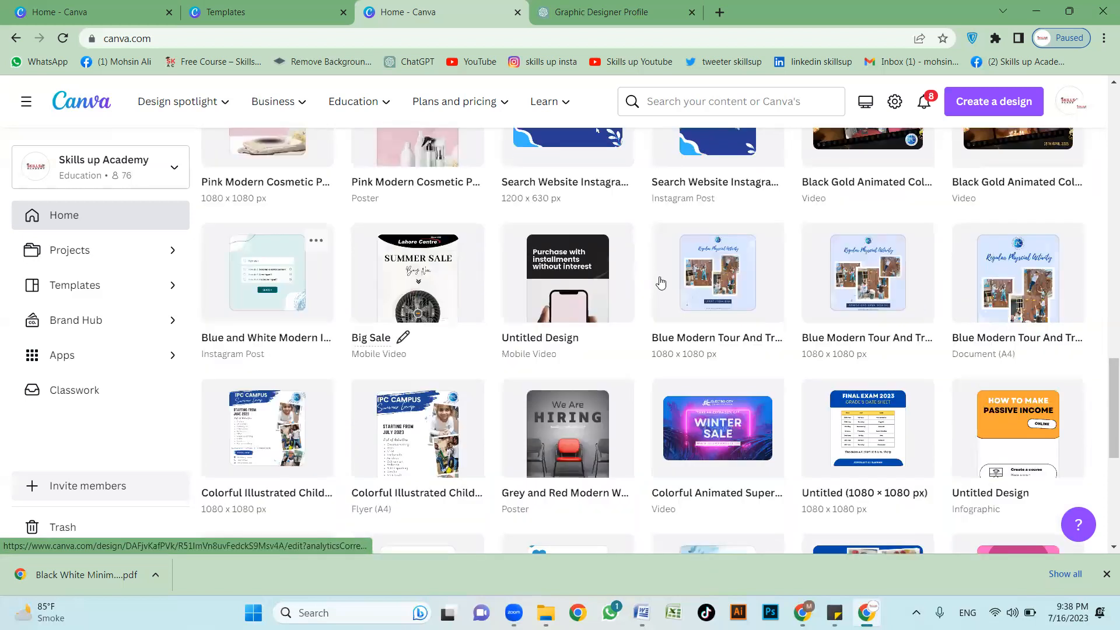
scroll(693, 289, down, 3)
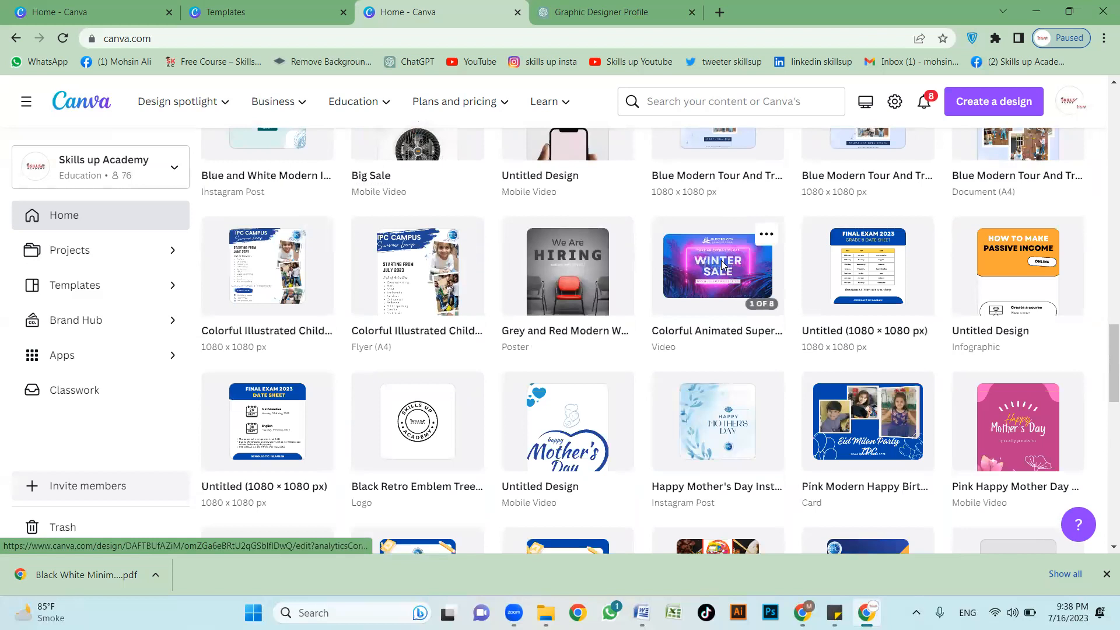
click(721, 260)
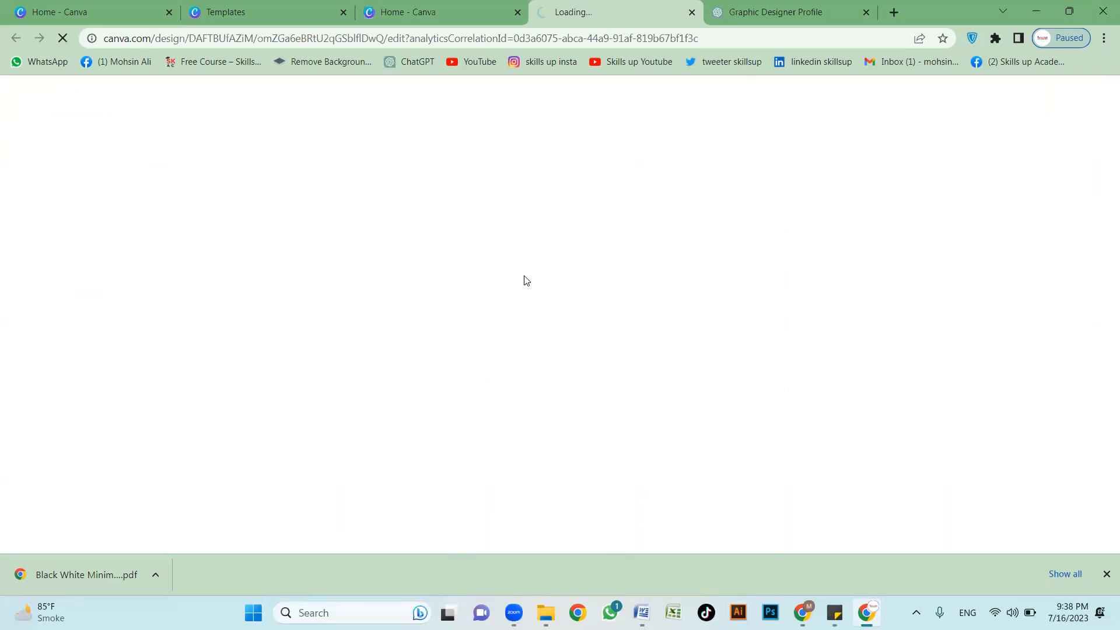
Step: Go back to the Canva home page tab and scroll its recent designs list
click(445, 8)
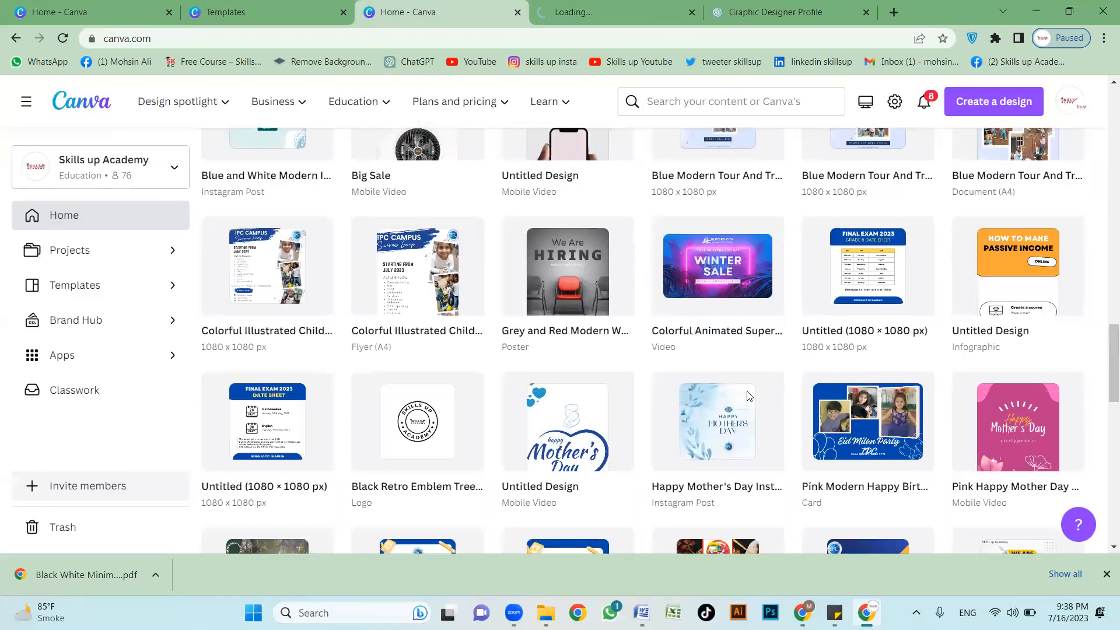
scroll(465, 406, down, 4)
scroll(367, 353, down, 1)
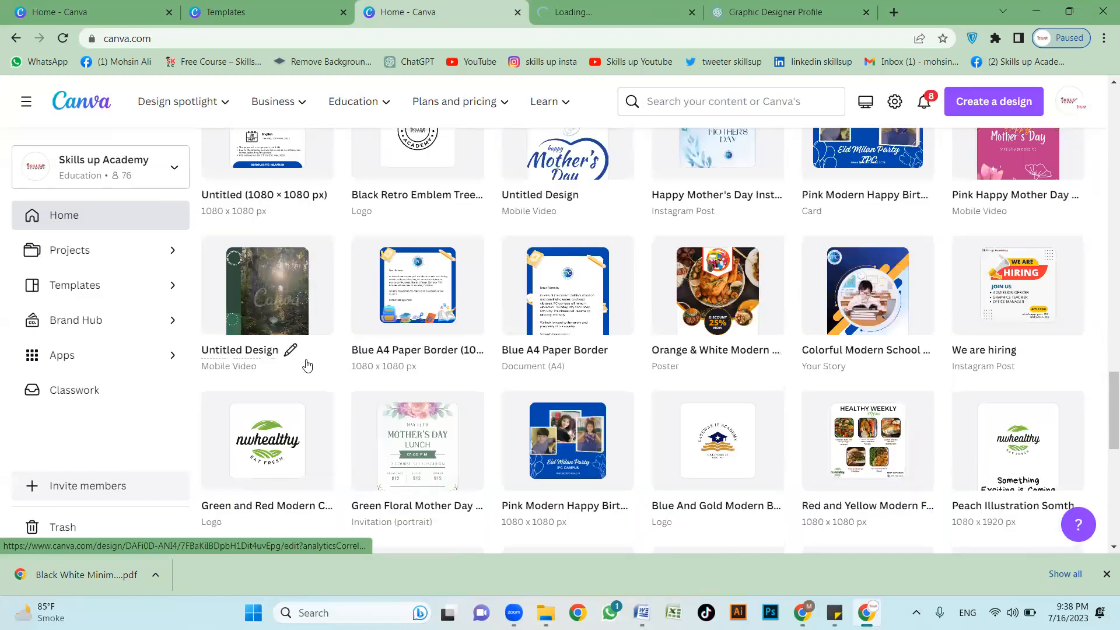
scroll(387, 382, down, 5)
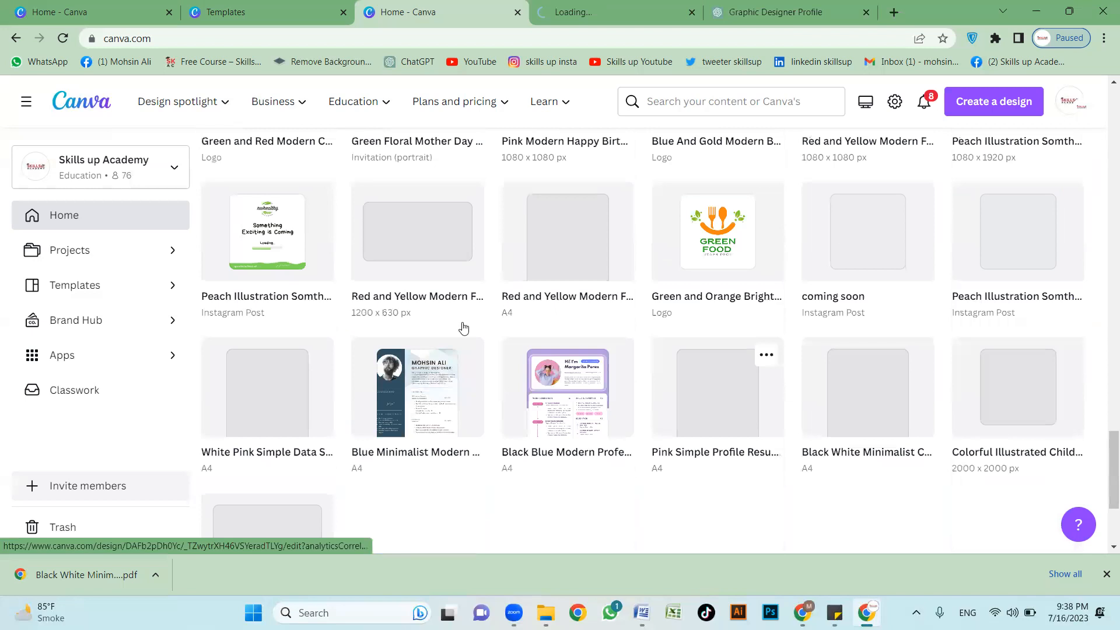
scroll(736, 388, down, 1)
scroll(792, 387, up, 8)
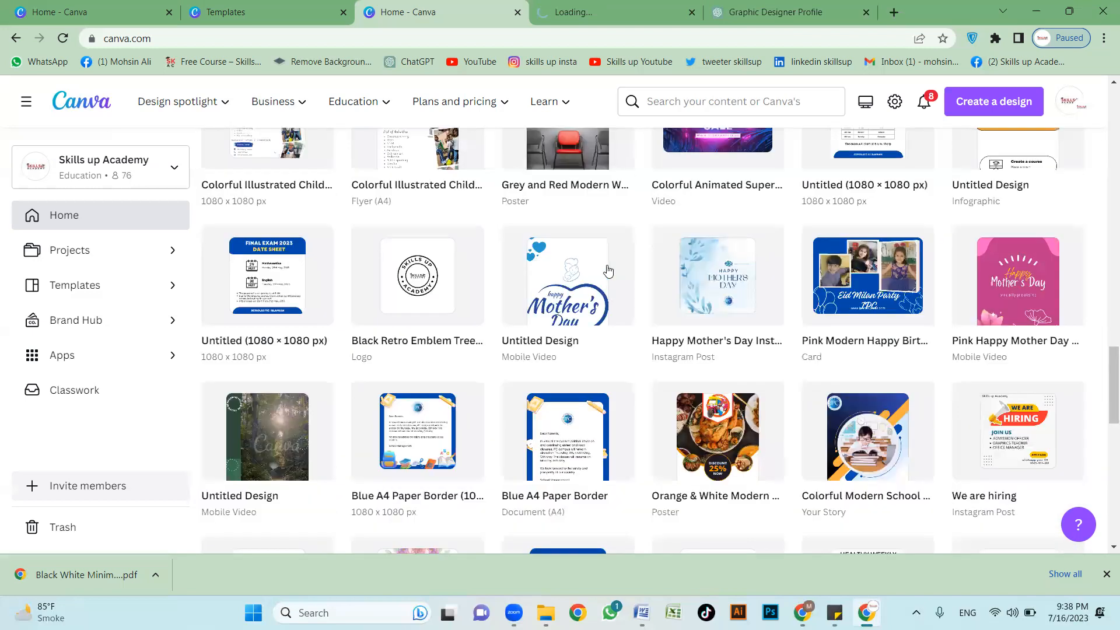
scroll(676, 137, up, 10)
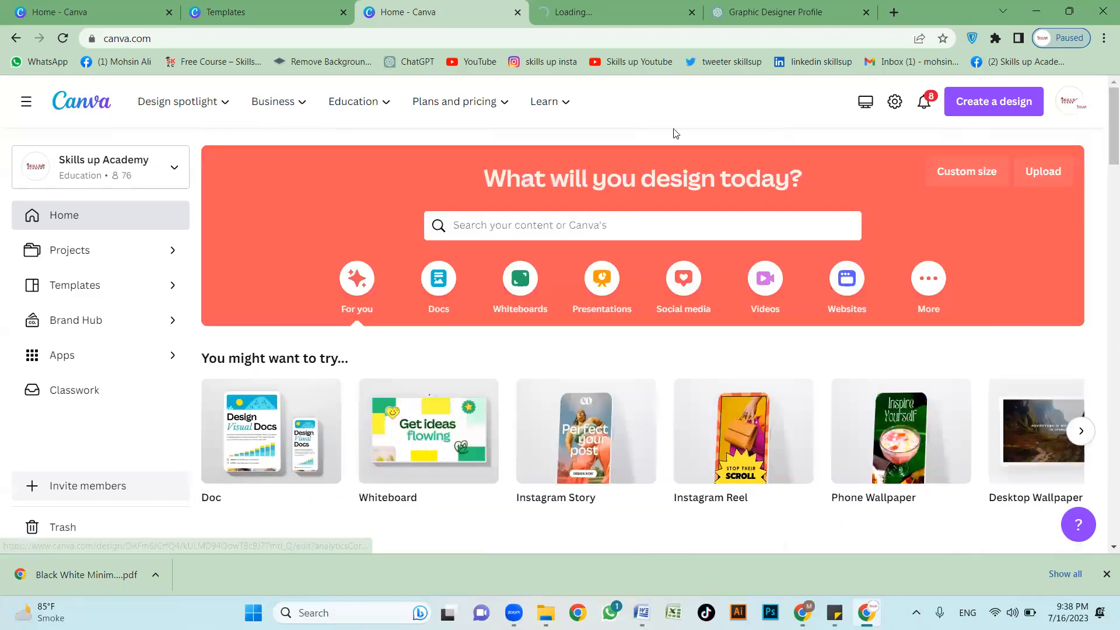
Step: Search Canva for 'youtube thumbnail', then close the Loading and Graphic Designer Profile tabs
click(578, 225)
text(youtube)
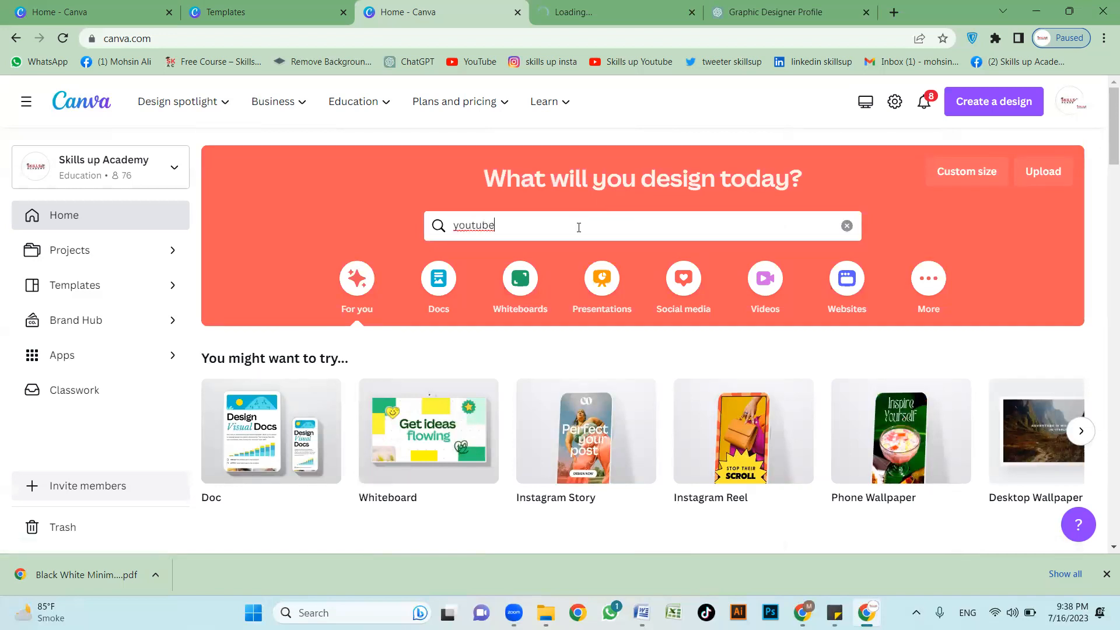
click(665, 179)
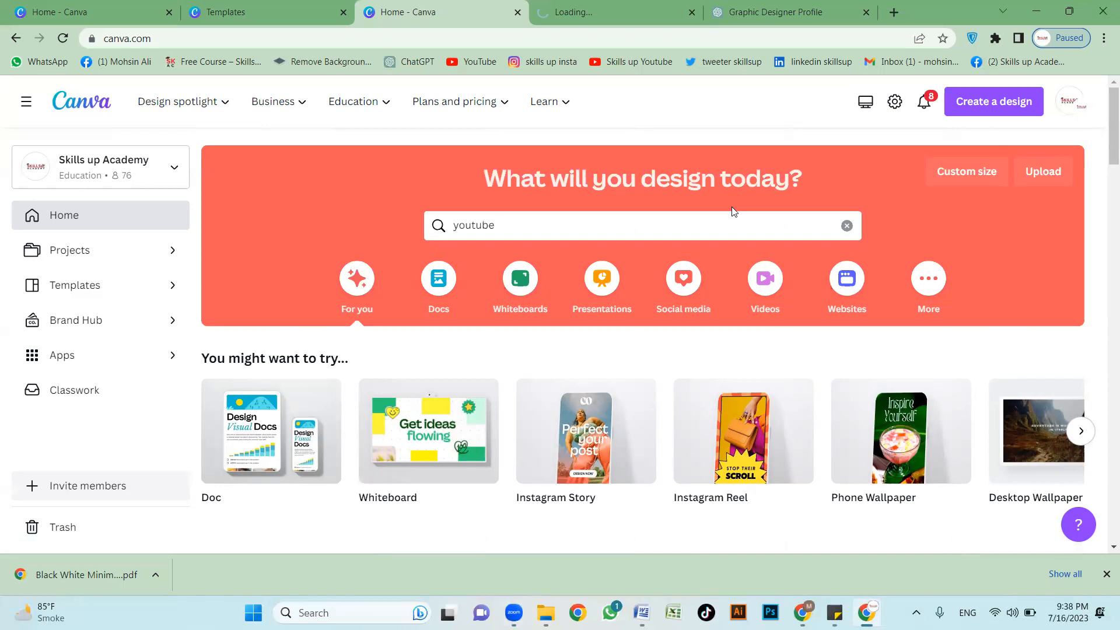
click(719, 221)
text(thu)
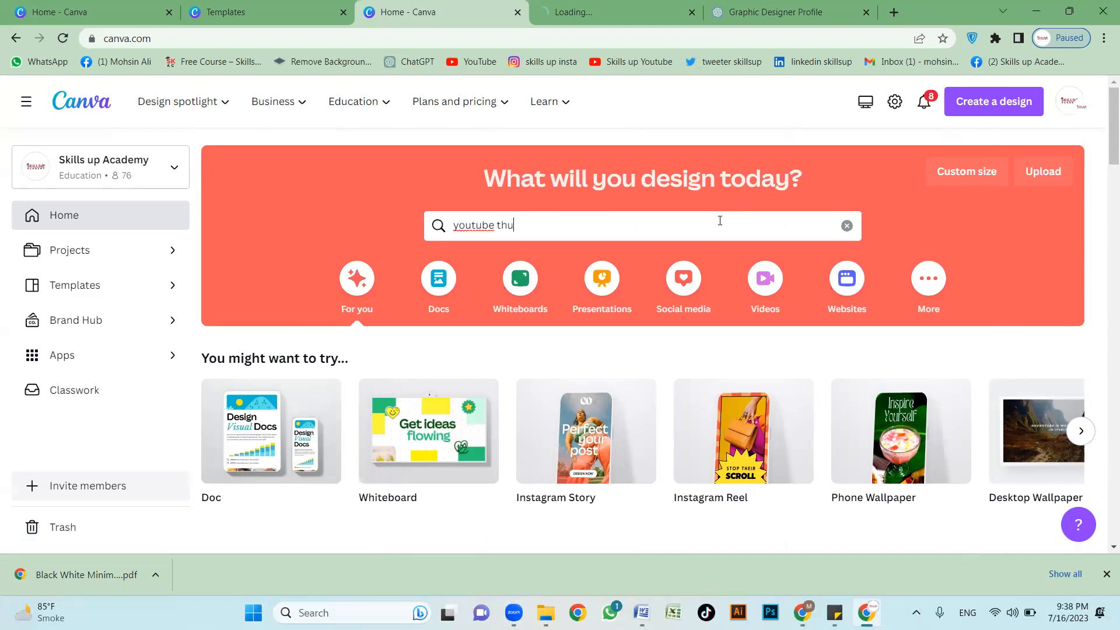
text(mbnail)
key(Return)
click(688, 11)
click(689, 12)
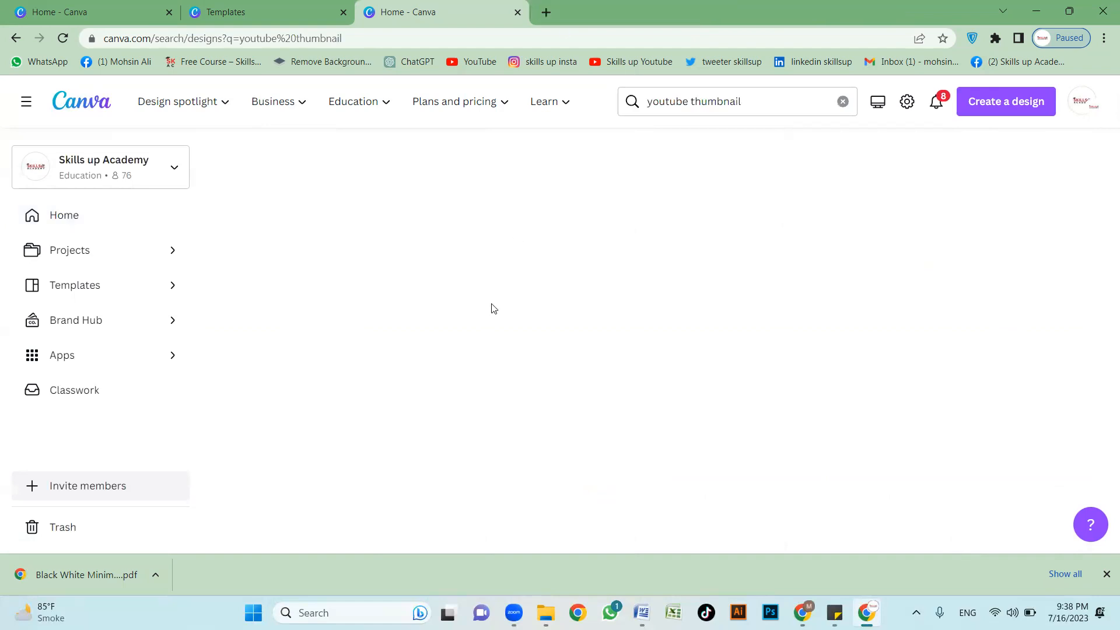
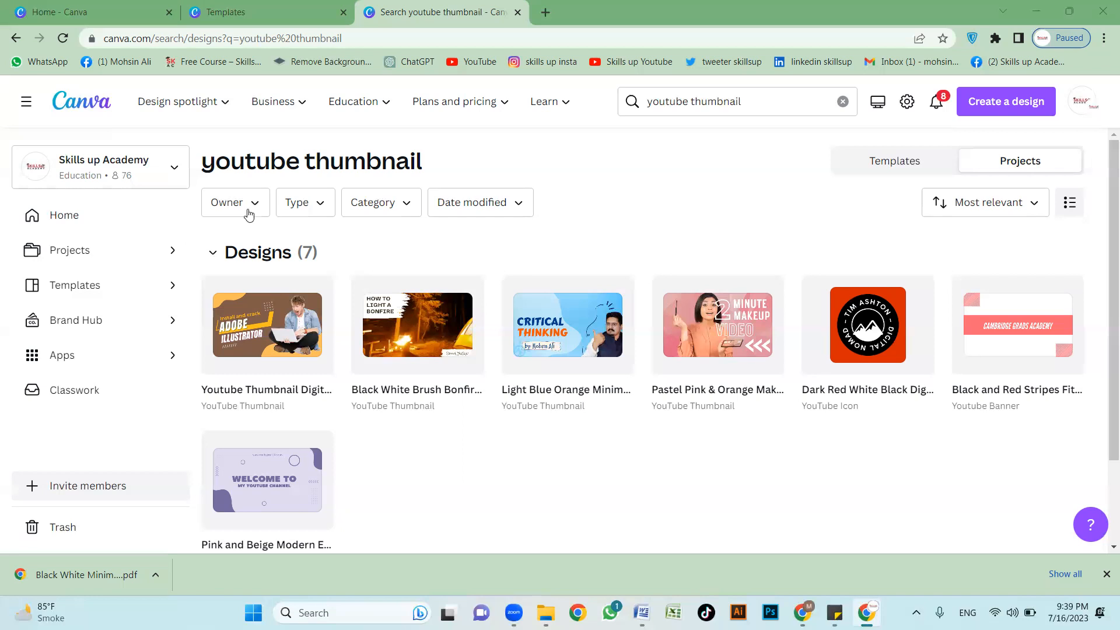
Step: Clear the 'youtube thumbnail' project search and go back to the Canva home page
click(758, 99)
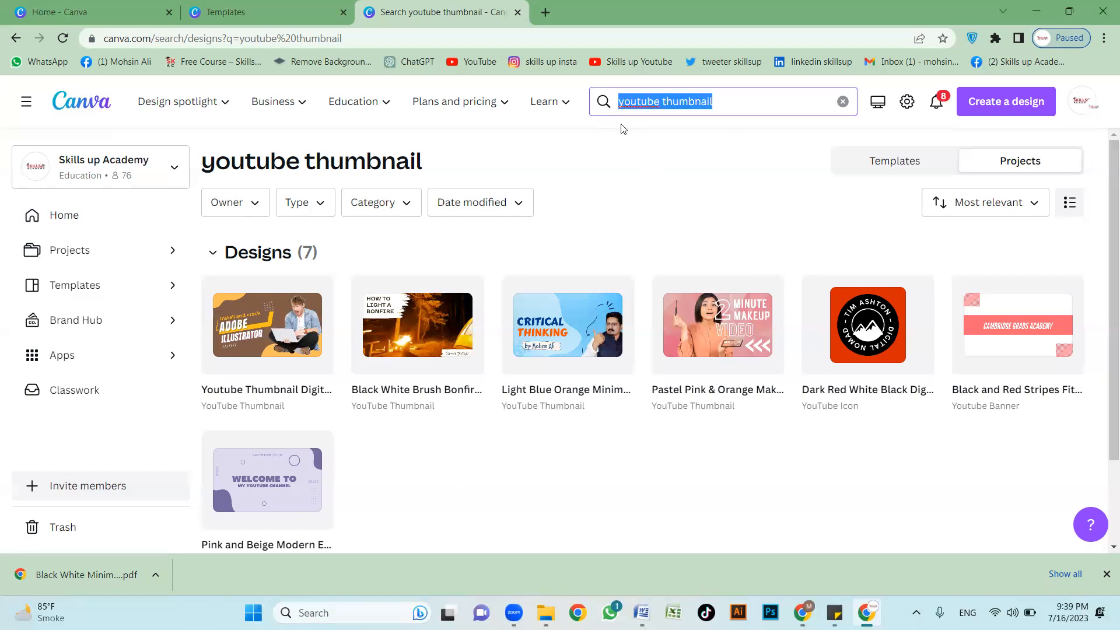
key(BackSpace)
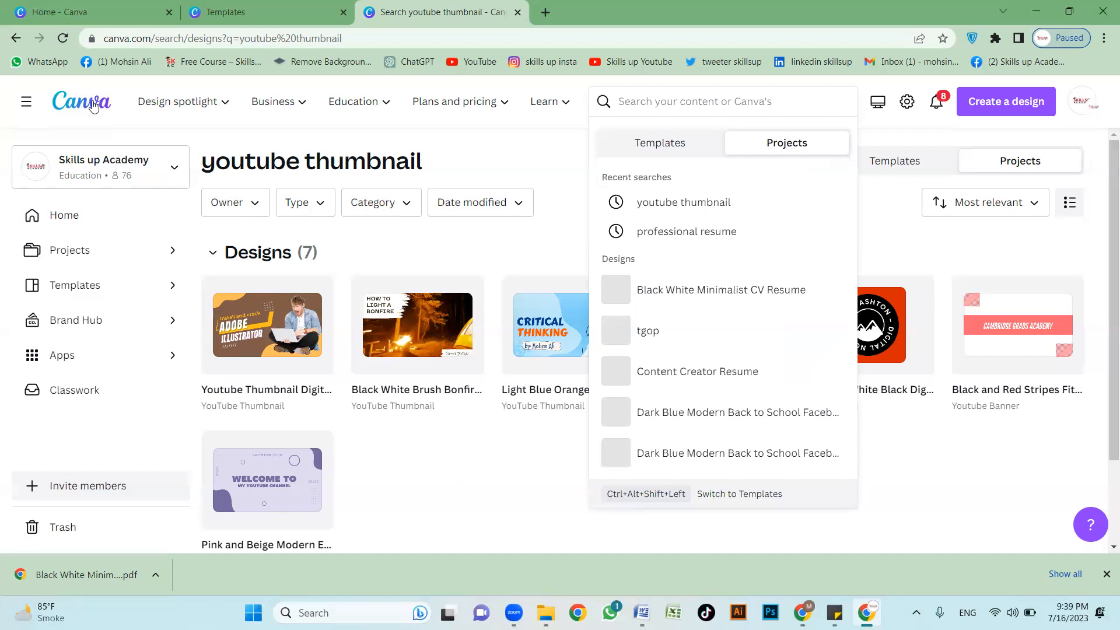
click(88, 102)
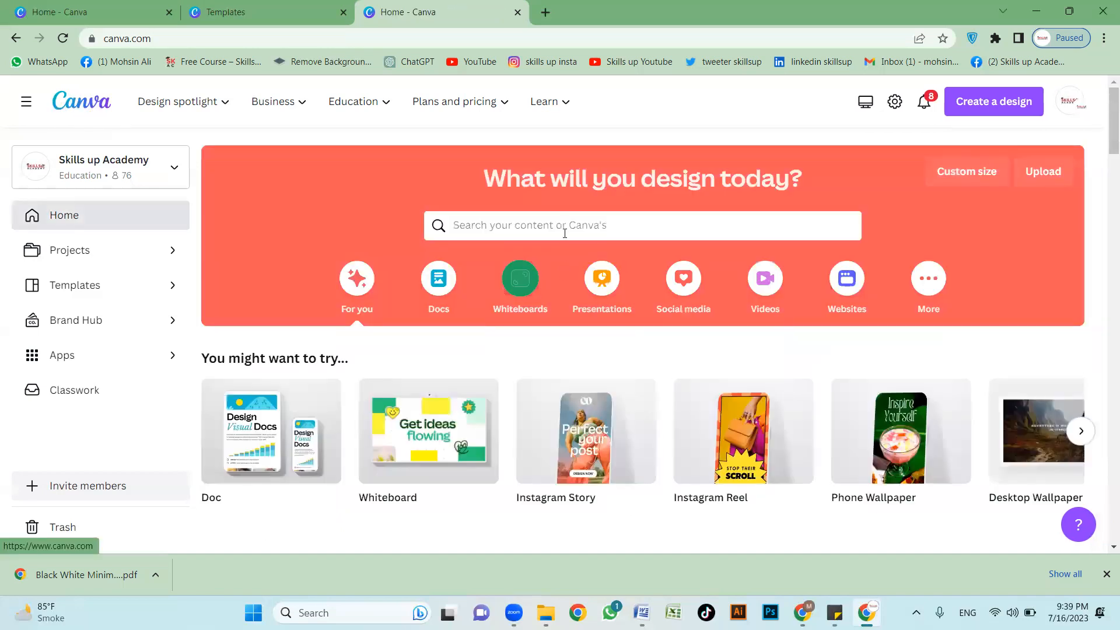
Step: Search projects for 'gym' and open the Black And Yellow Modern Gym Flyer
click(562, 228)
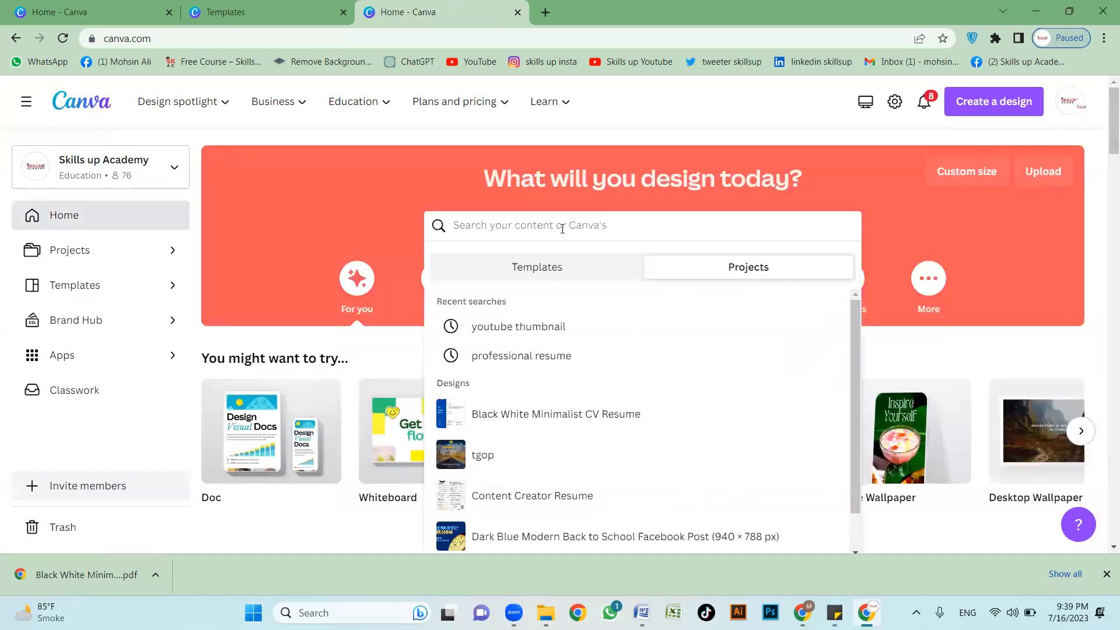
text(gym)
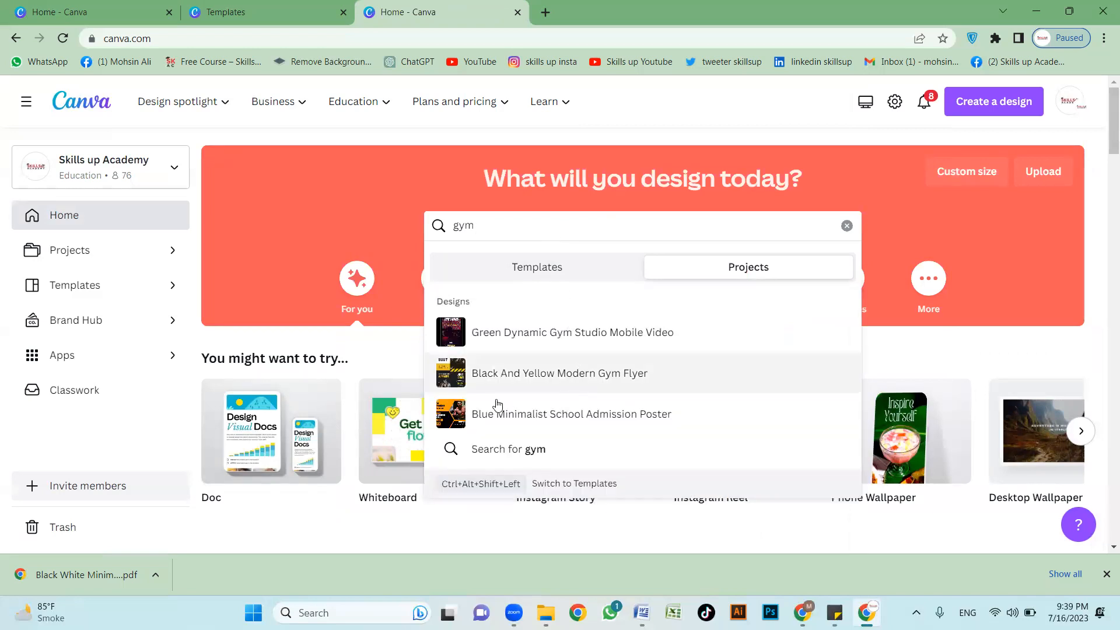
click(600, 376)
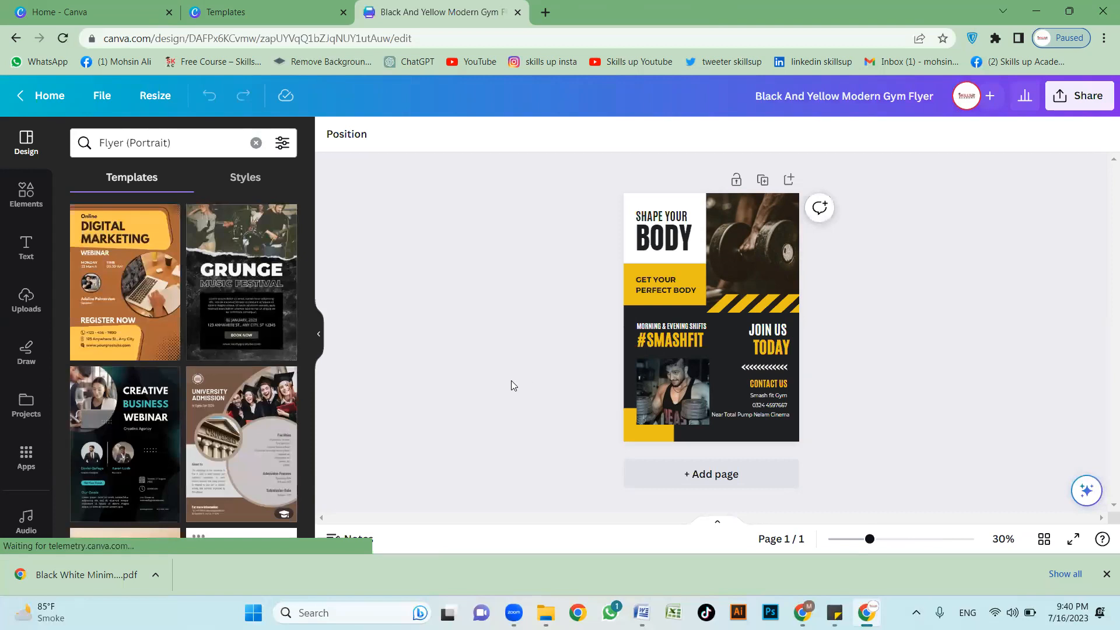
Step: Zoom into the gym flyer and inspect the BODY heading and the dumbbell photo
scroll(533, 365, up, 3)
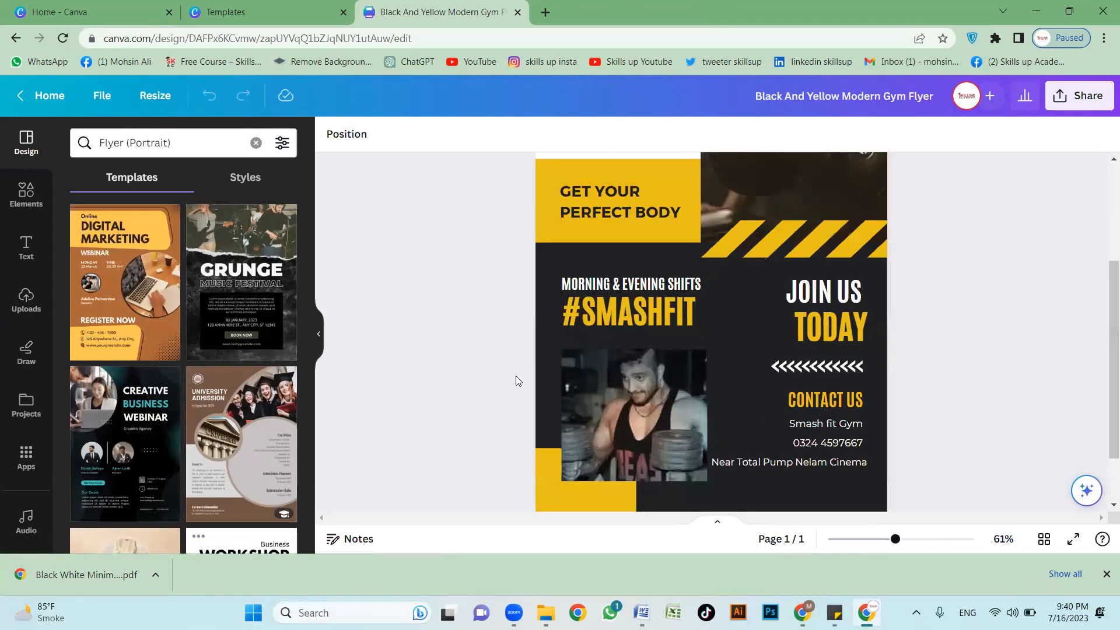
scroll(515, 375, up, 3)
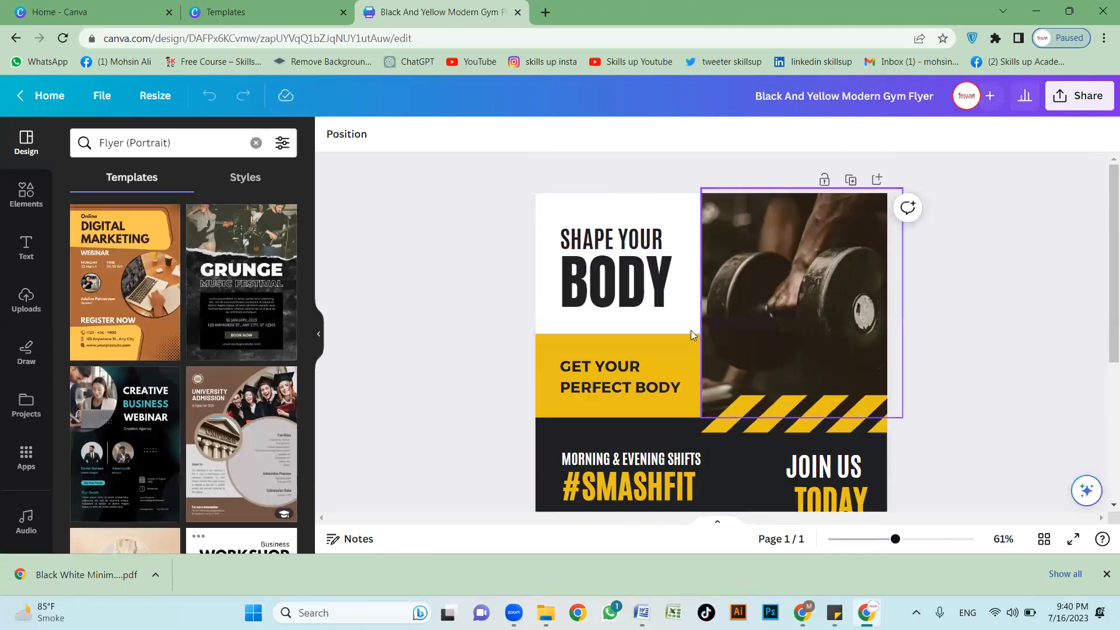
scroll(1039, 313, up, 2)
scroll(838, 313, down, 4)
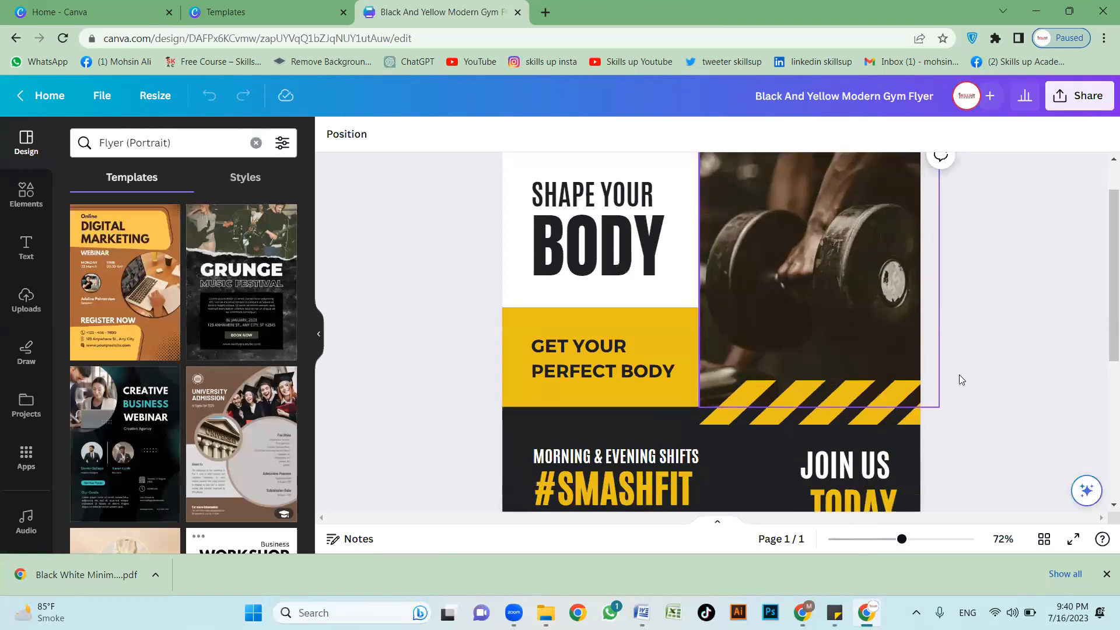
scroll(651, 373, down, 2)
scroll(607, 306, up, 5)
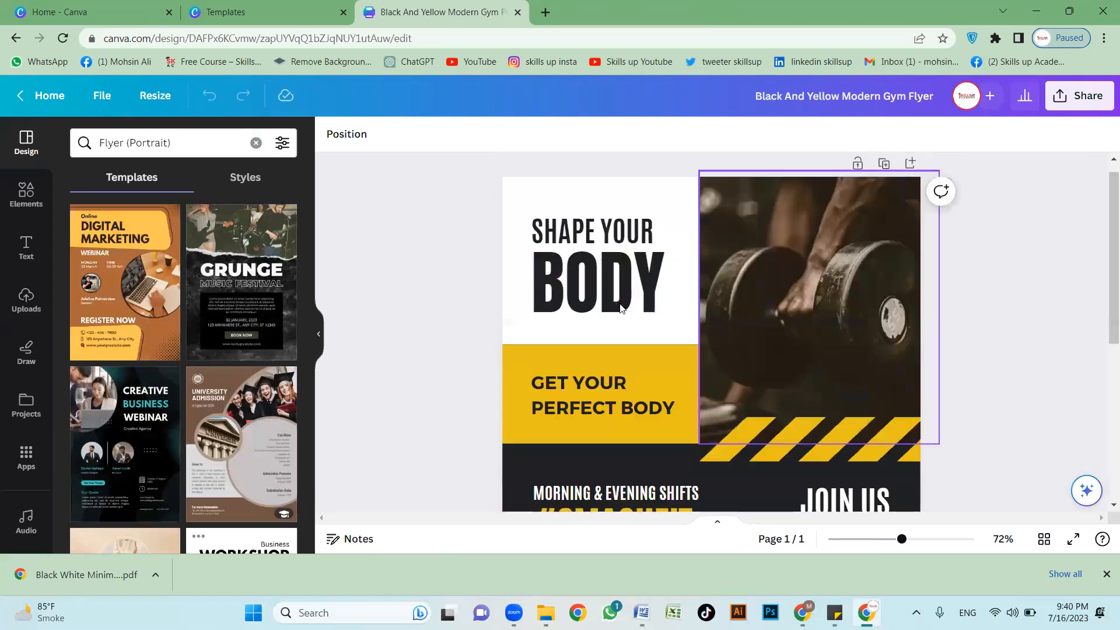
double_click(542, 285)
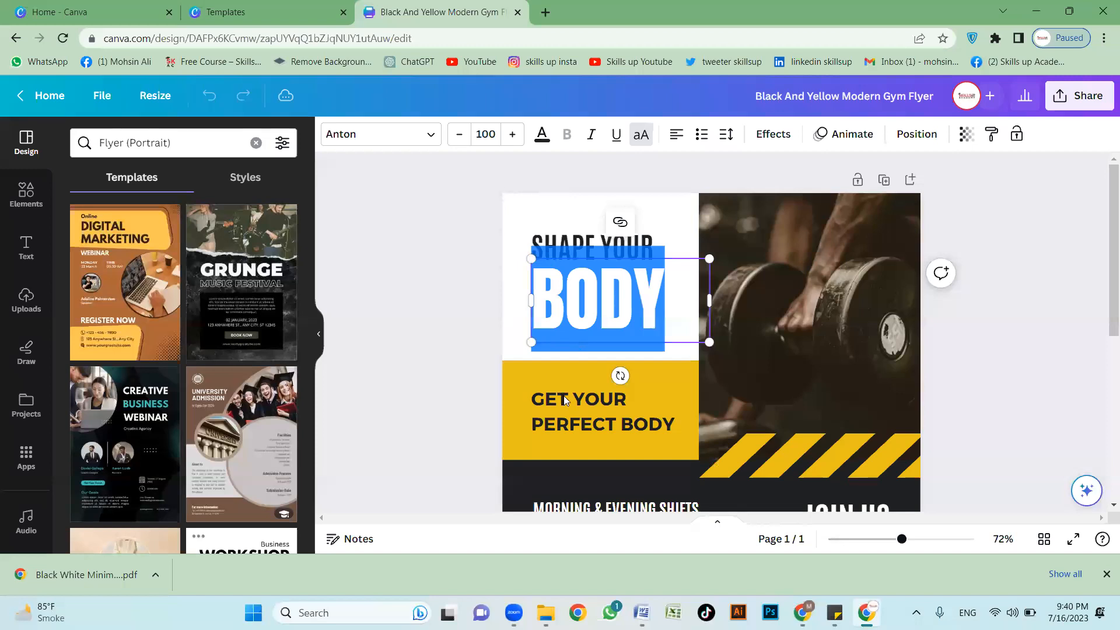
click(827, 435)
Step: Nudge the yellow GET YOUR PERFECT BODY box, then inspect #SMASHFIT, the photos and the background
scroll(517, 301, down, 3)
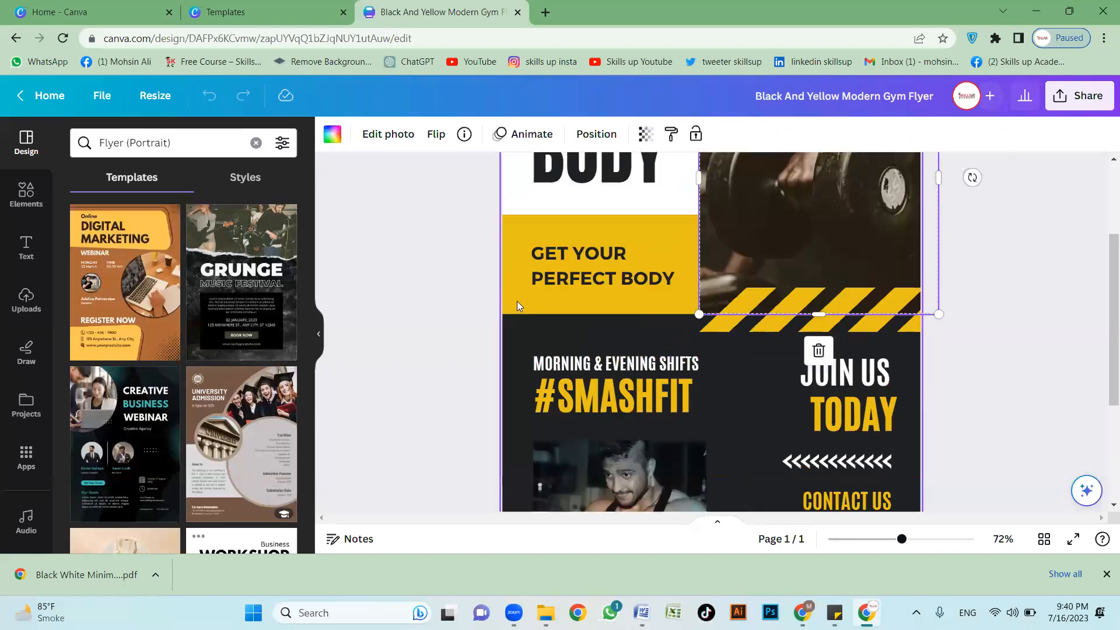
click(517, 302)
drag(521, 319, 530, 336)
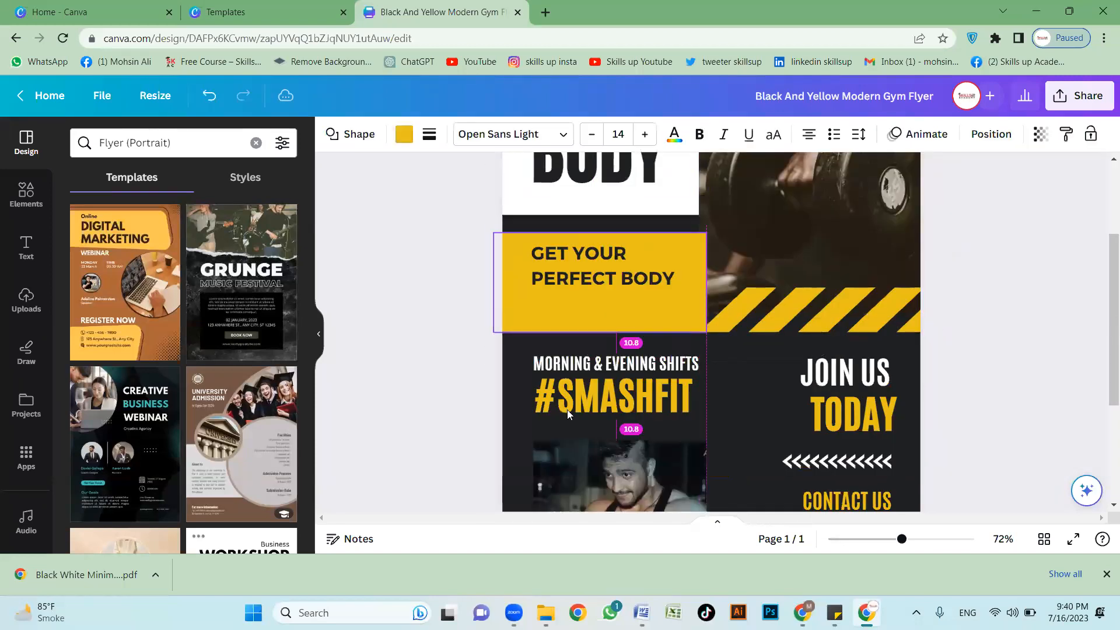
click(567, 408)
scroll(634, 334, down, 4)
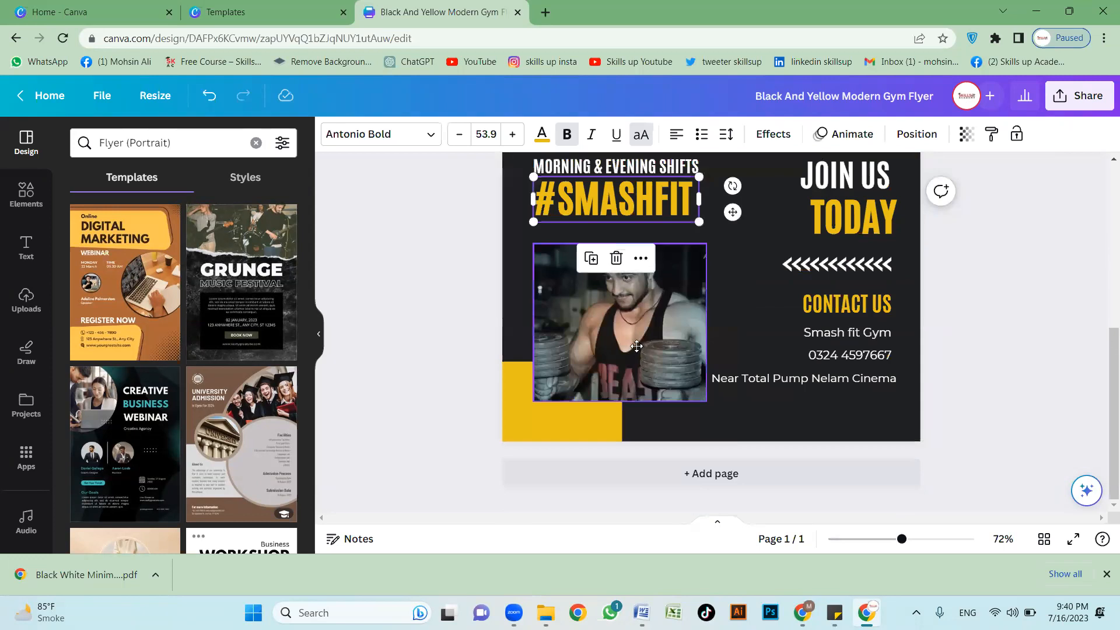
click(640, 356)
click(814, 392)
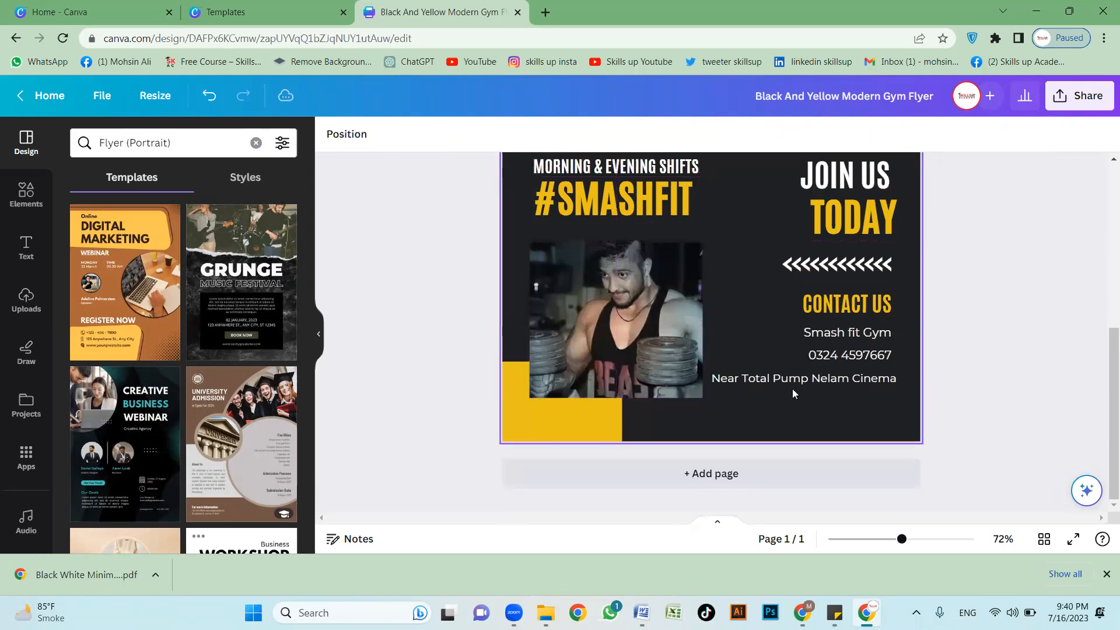
scroll(677, 321, up, 4)
scroll(896, 336, down, 1)
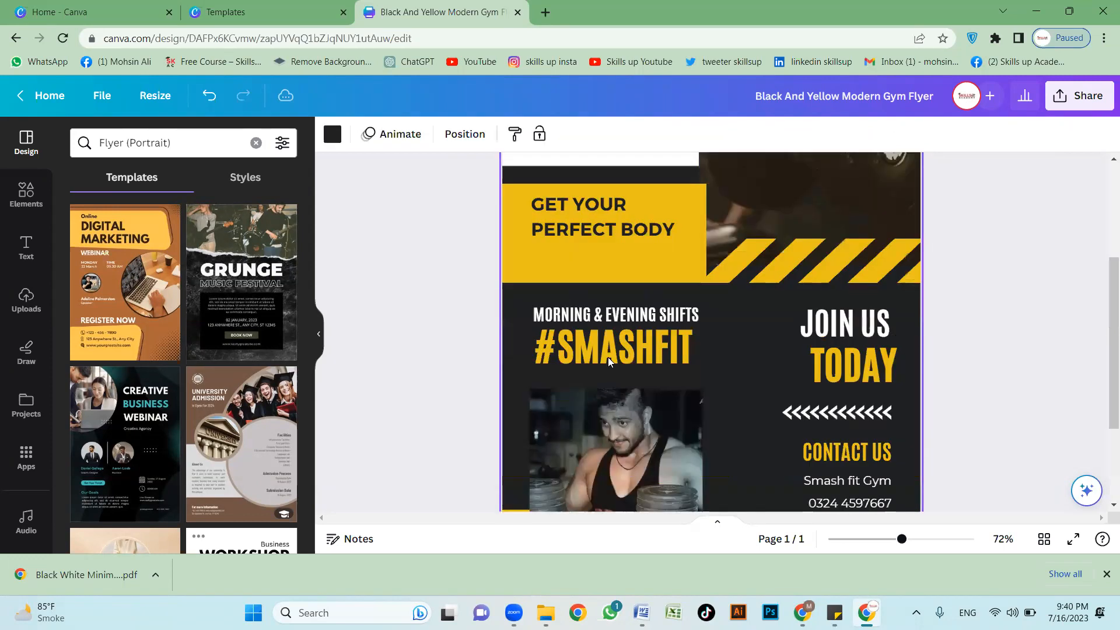
scroll(618, 347, down, 2)
click(595, 366)
scroll(641, 373, up, 2)
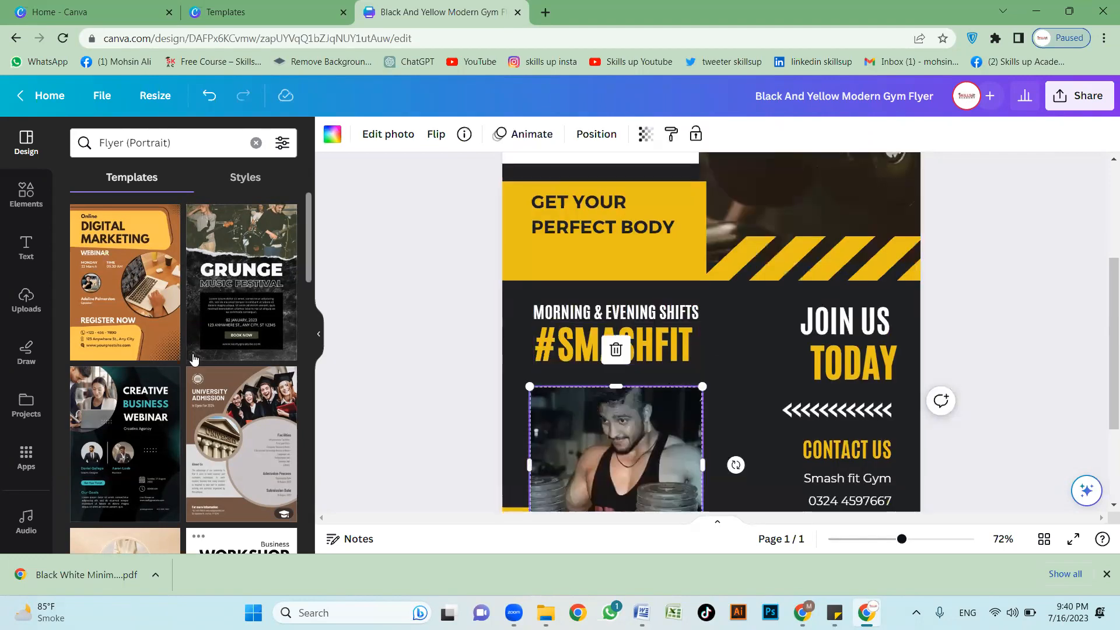
scroll(245, 373, down, 4)
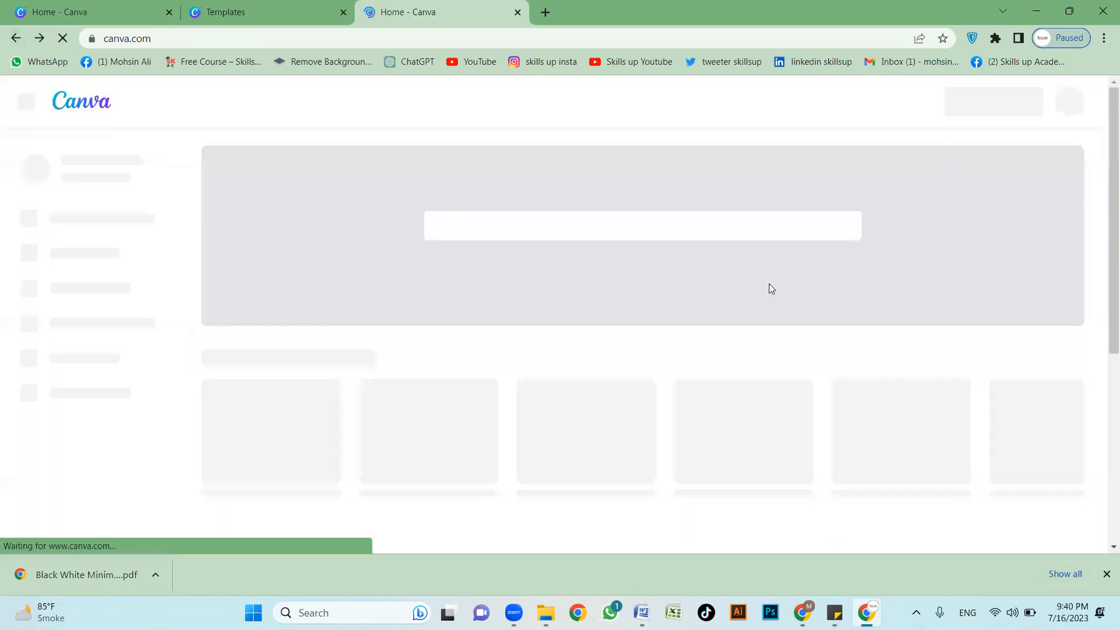
Step: Search Canva templates for 'gym poster'
click(554, 233)
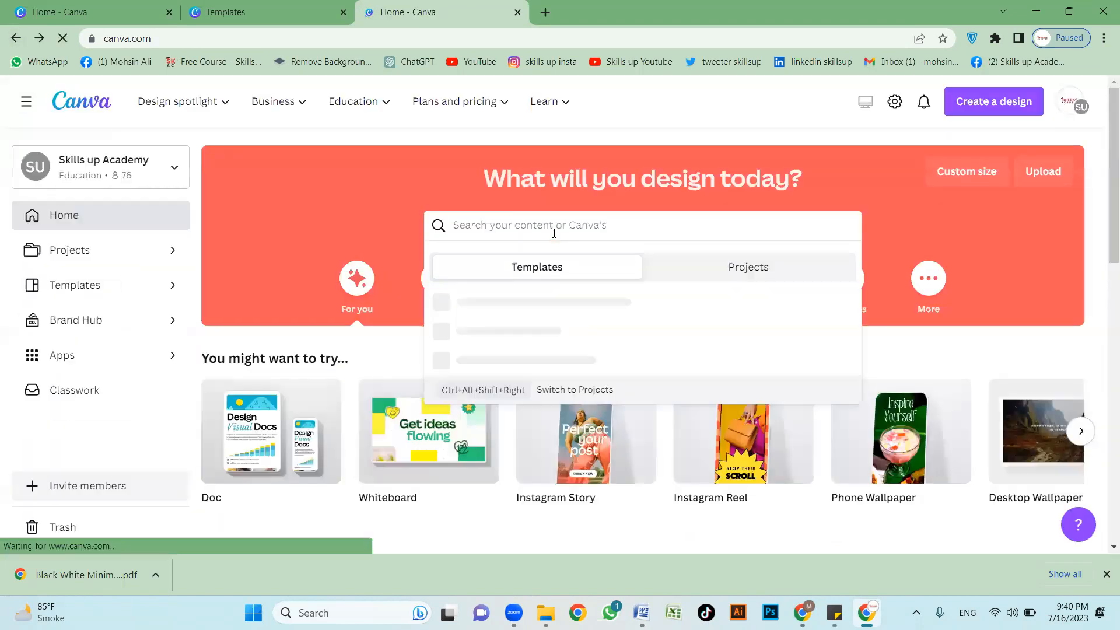
text(sp)
key(BackSpace)
key(BackSpace)
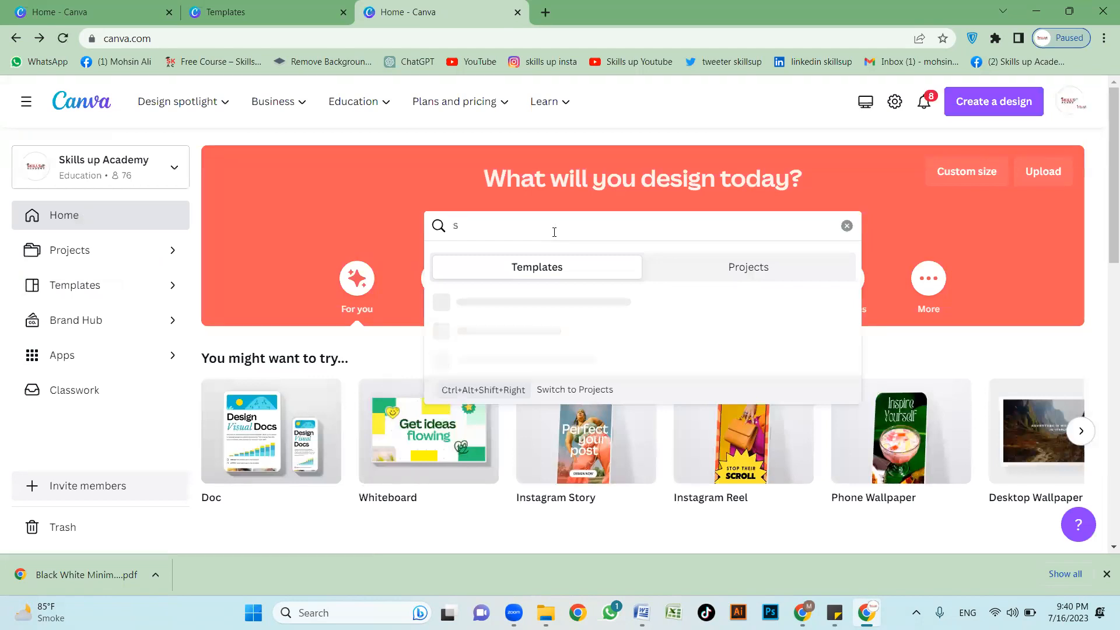
text(gym poster)
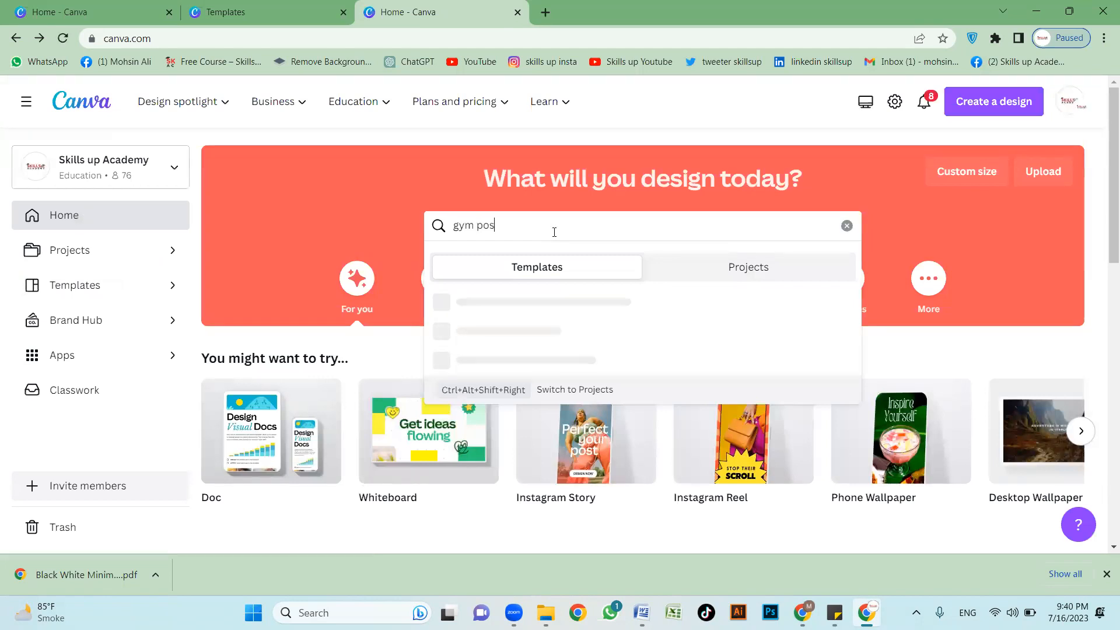
key(Return)
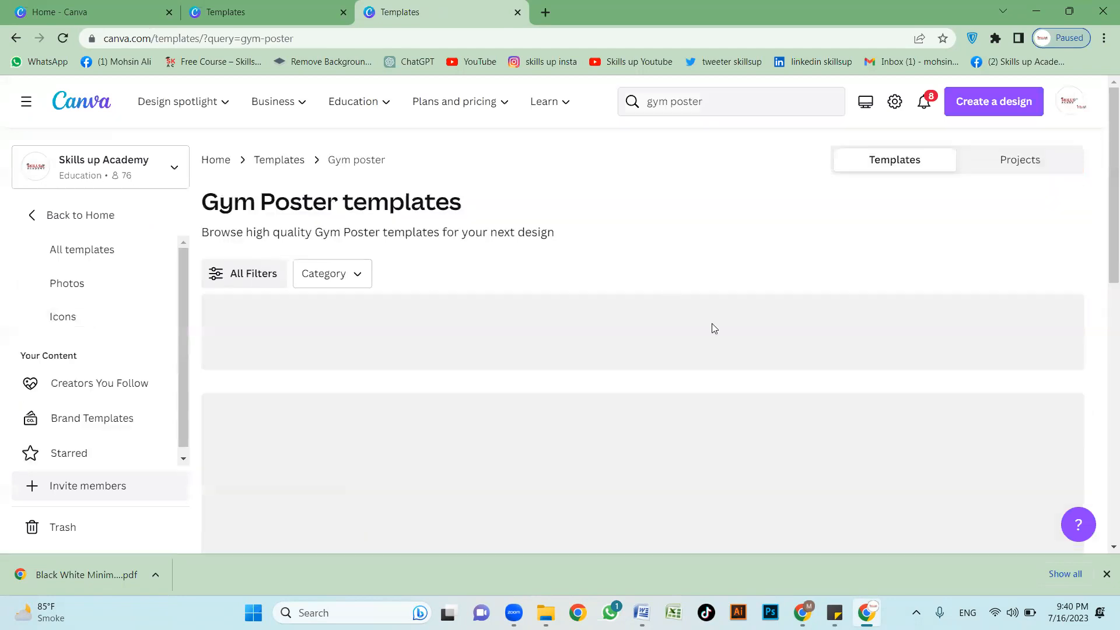
Step: Browse the gym poster results and preview the Grey and Yellow Modern Fitness Poster
scroll(615, 314, down, 3)
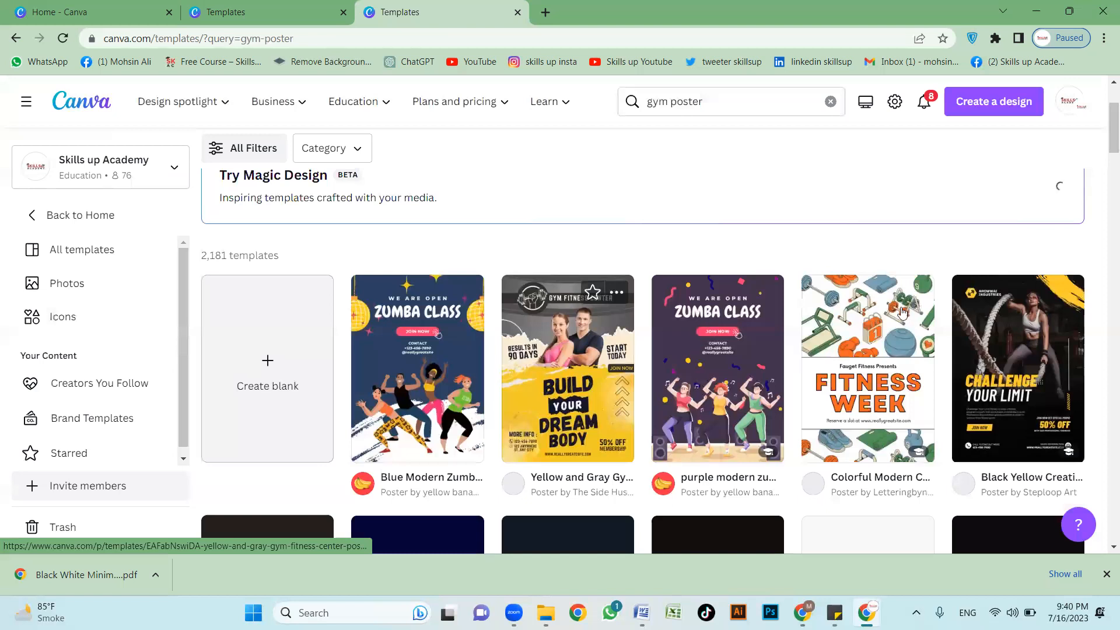
scroll(1088, 320, down, 3)
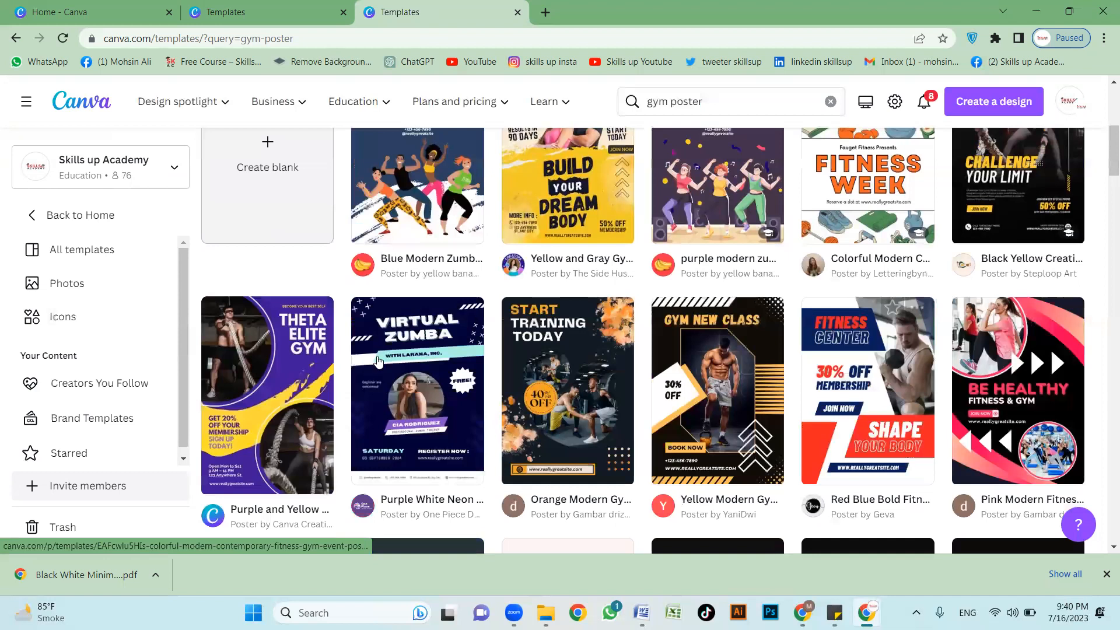
scroll(478, 348, down, 4)
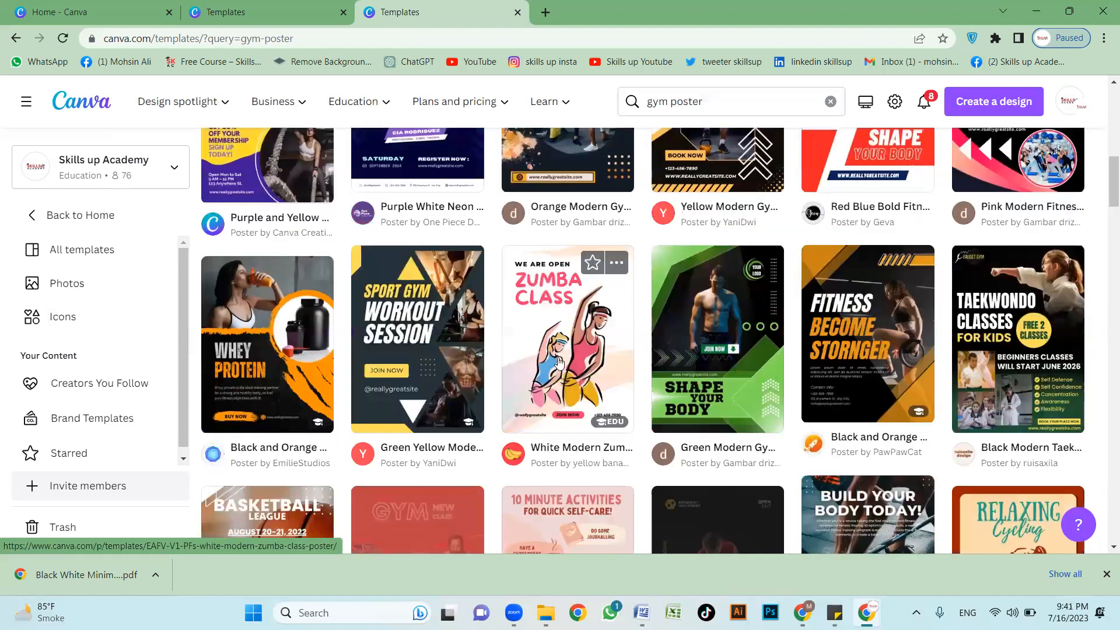
scroll(720, 402, down, 5)
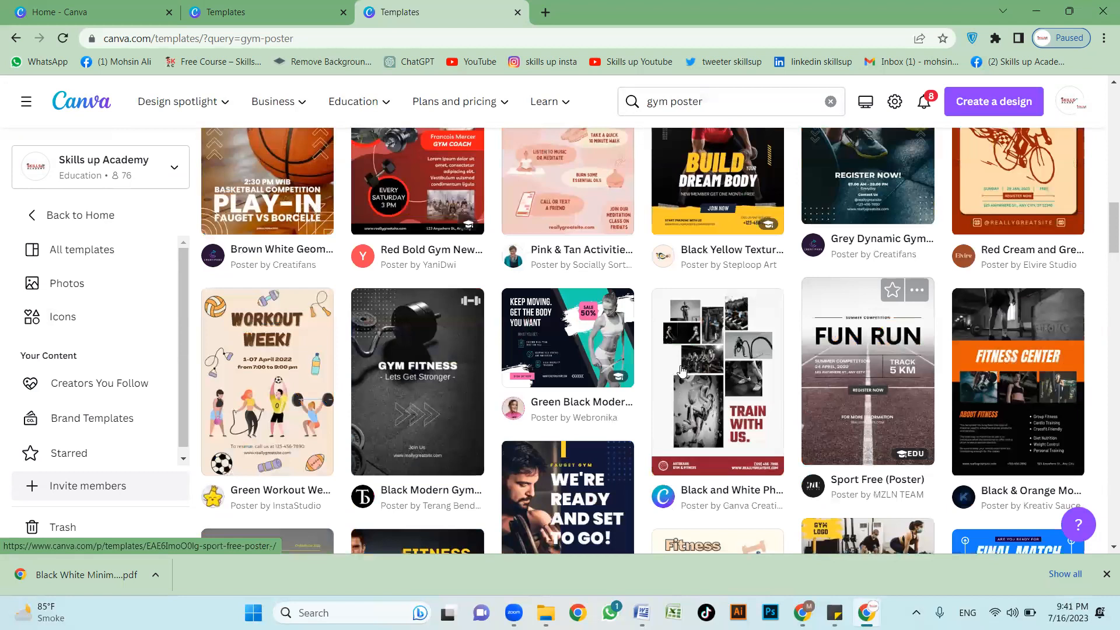
scroll(664, 371, down, 4)
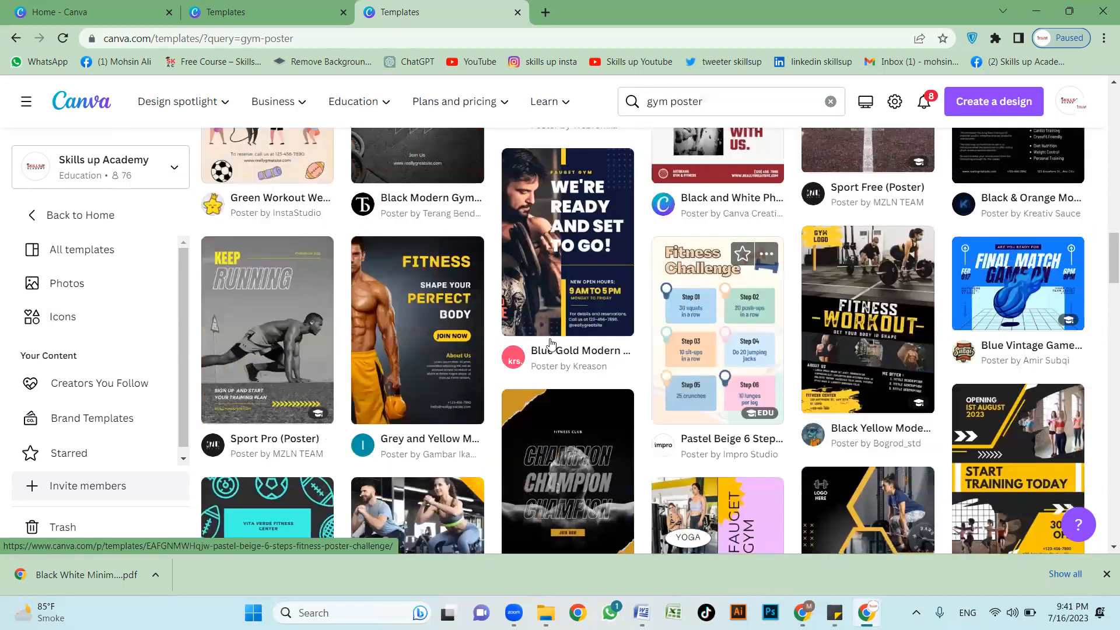
scroll(263, 255, down, 1)
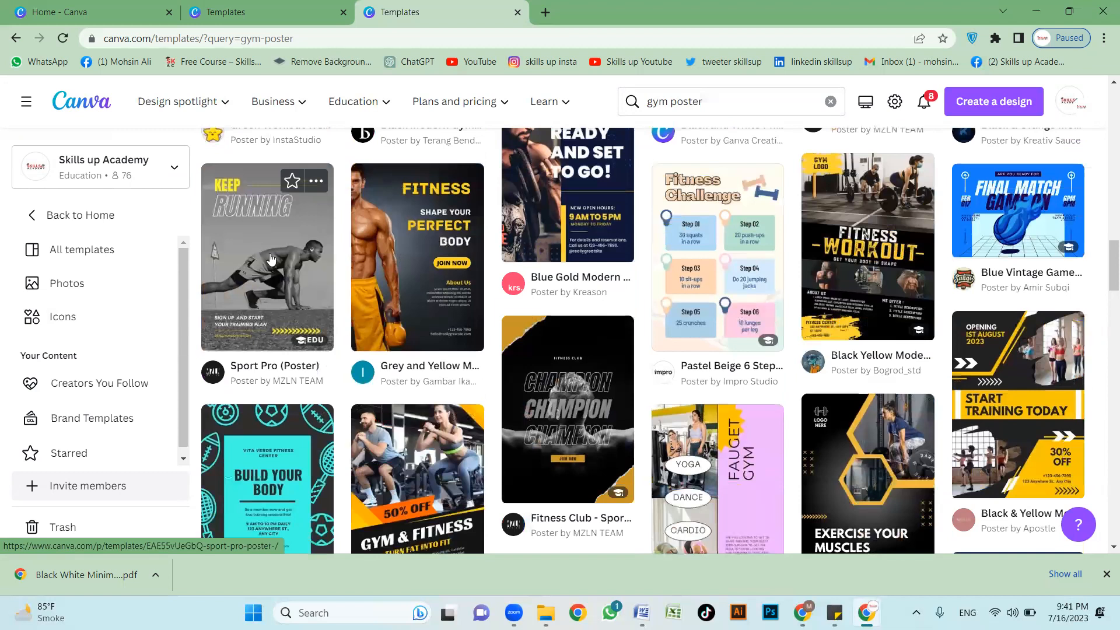
click(416, 252)
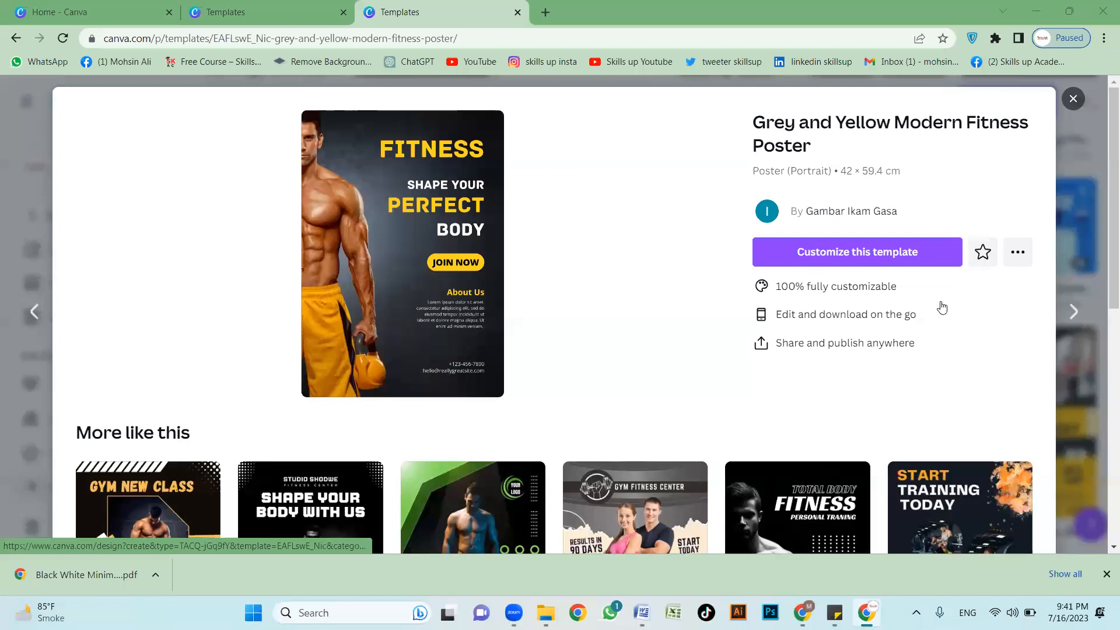
Step: Browse the similar fitness templates and open the yellow 'Fitnes for your Muscles' one as a new design
scroll(781, 345, down, 10)
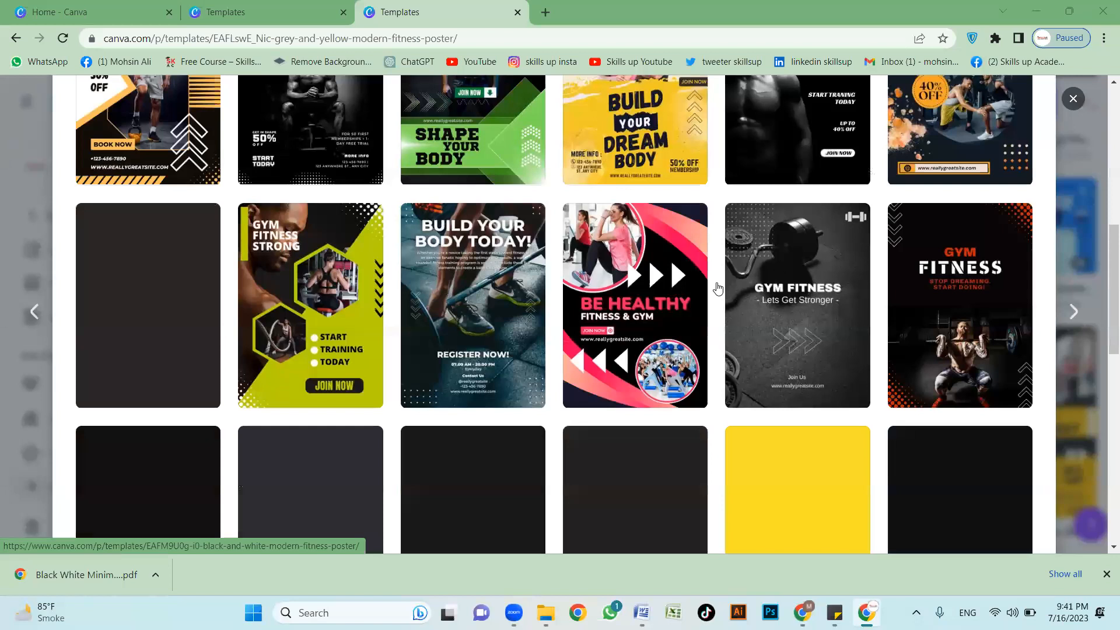
scroll(721, 334, down, 3)
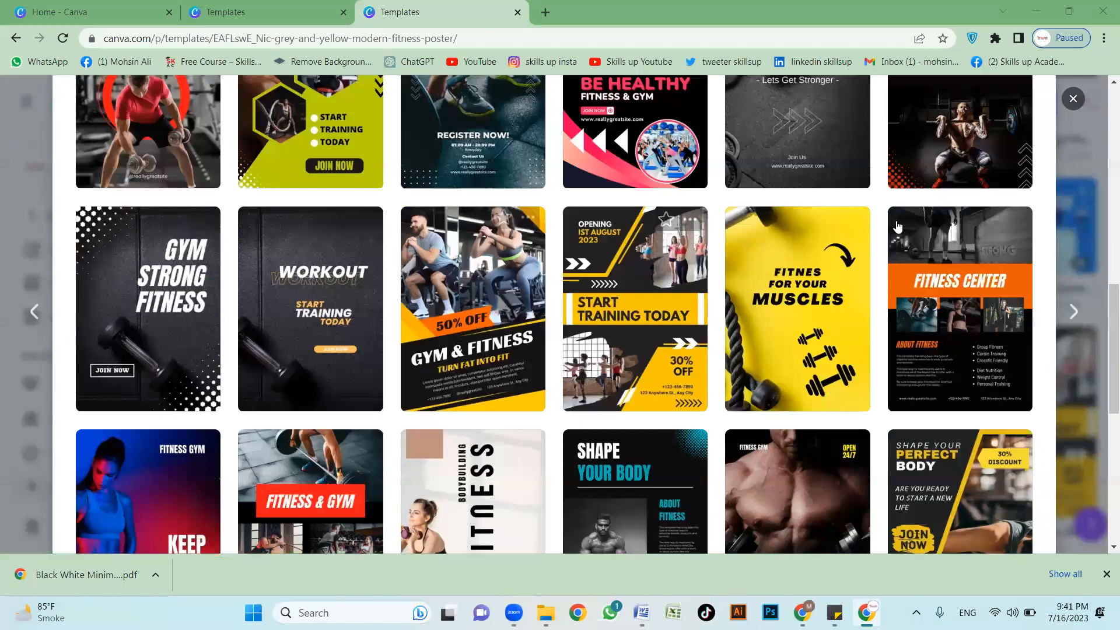
click(558, 315)
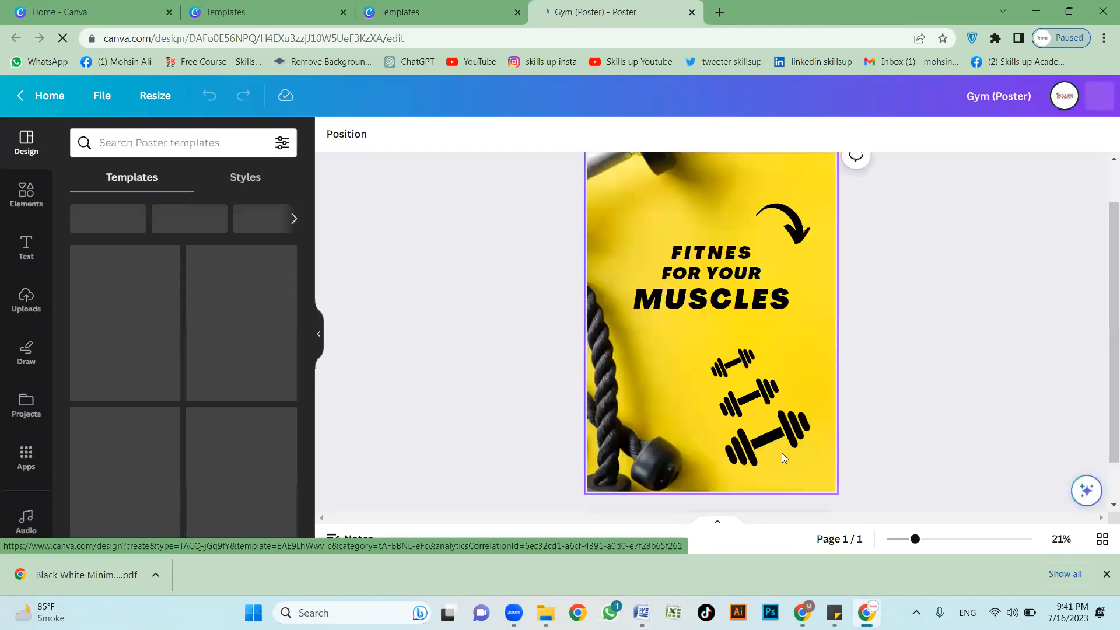
Step: Replace the FITNES heading with 'HEALTHY BODAY' and shrink its font size slightly
click(781, 453)
click(723, 376)
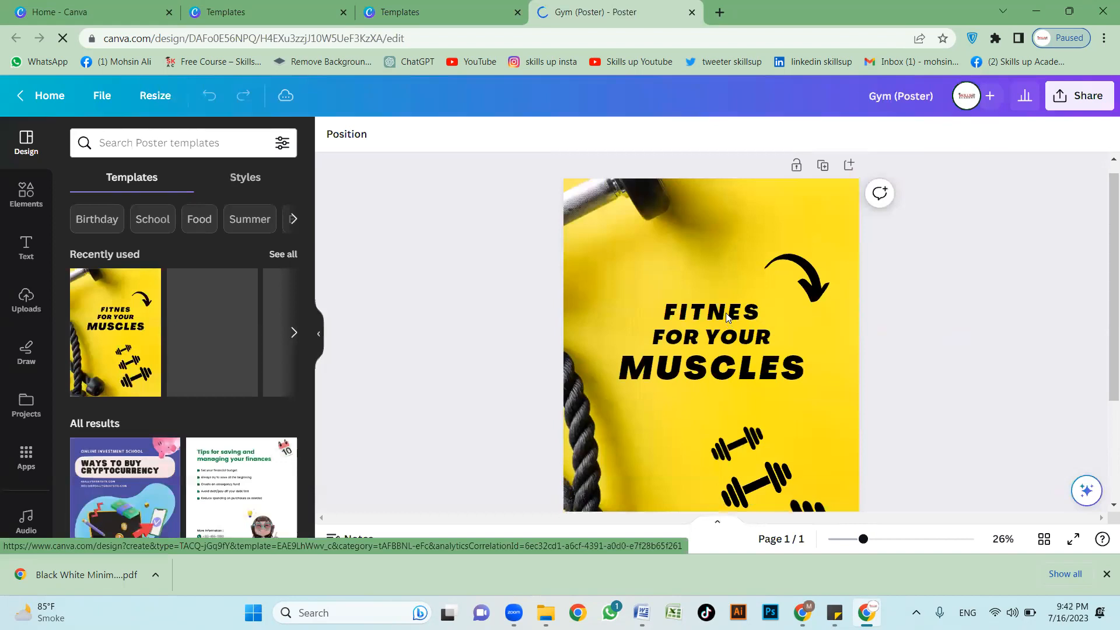
click(702, 366)
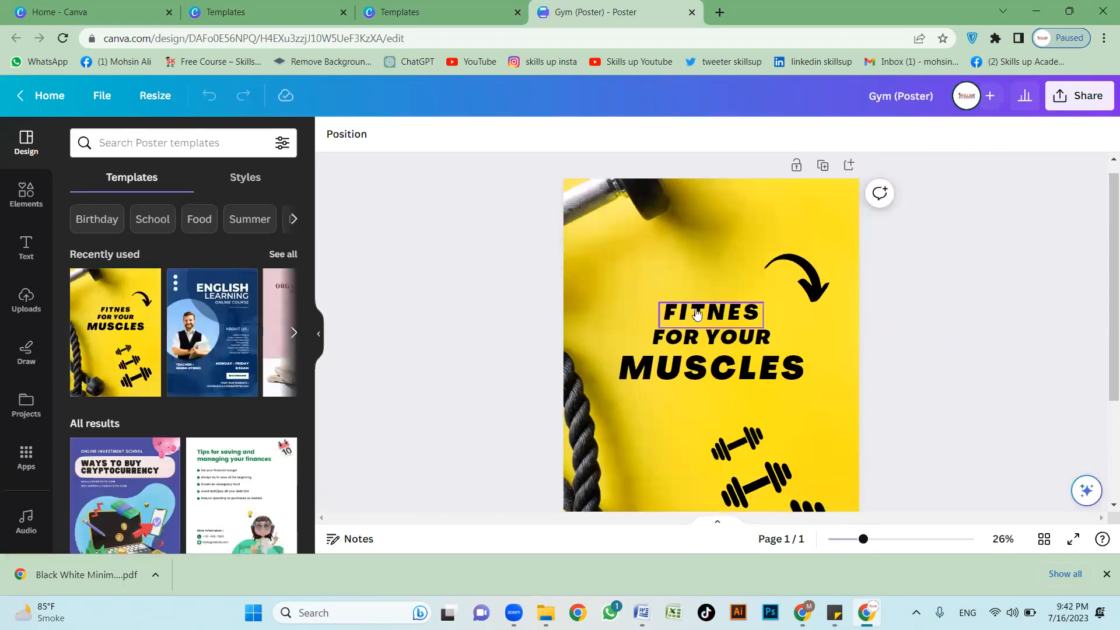
double_click(692, 316)
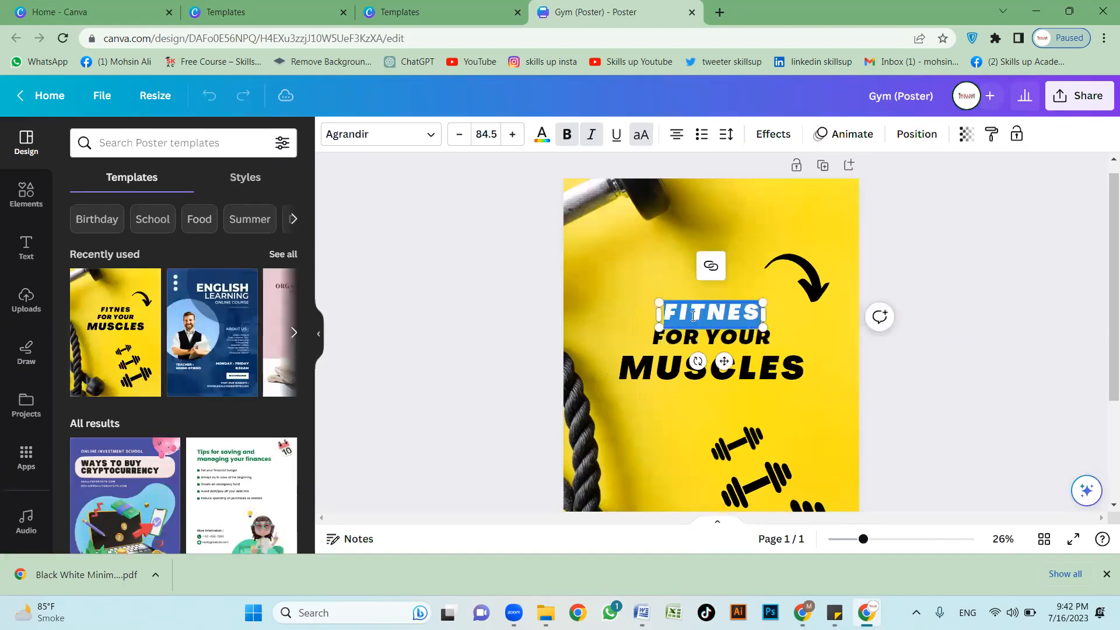
text(HEA)
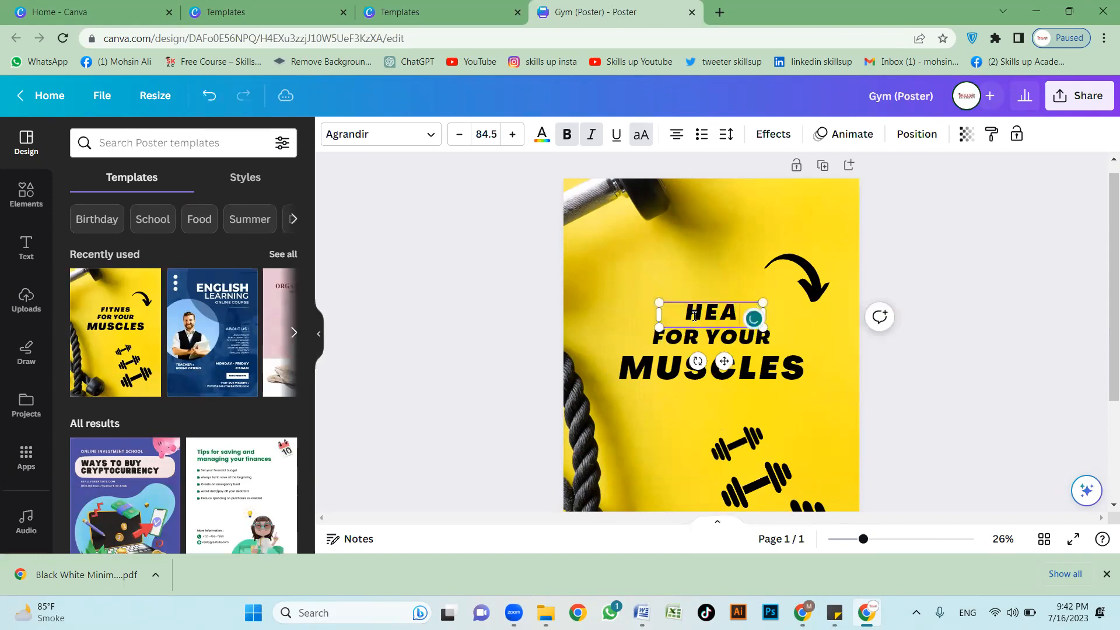
text(LTHY BODAY)
key(ctrl+a)
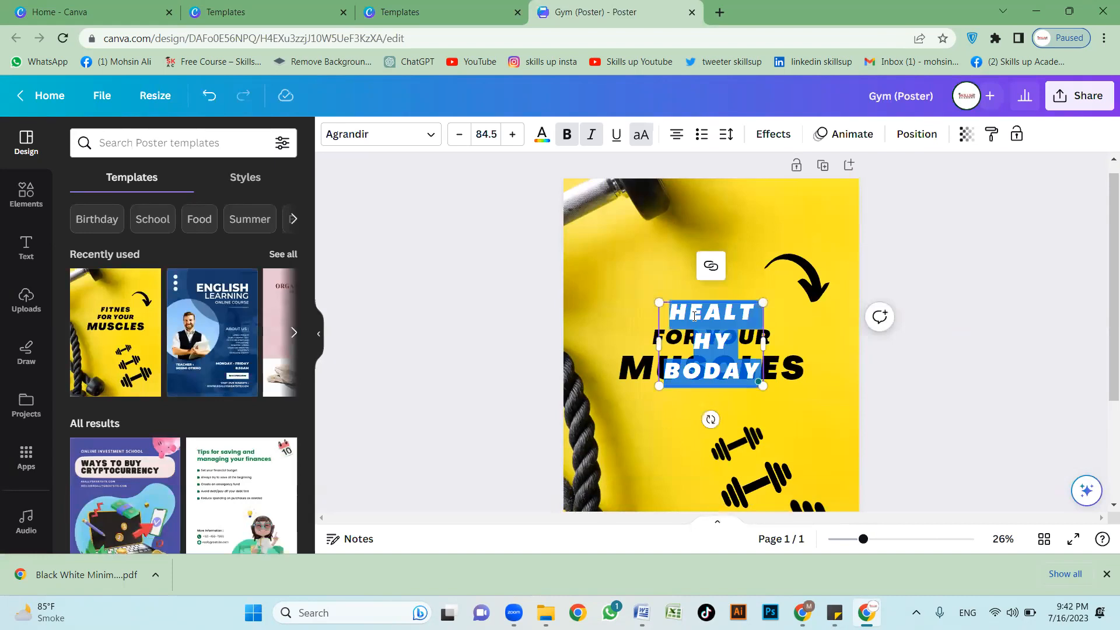
key(ctrl+shift+comma)
key(ctrl+shift+comma)
key(ctrl+shift+comma)
key(ctrl+shift+comma)
key(ctrl+shift+comma)
key(ctrl+shift+comma)
key(ctrl+shift+comma)
key(ctrl+shift+comma)
key(ctrl+shift+comma)
key(ctrl+shift+comma)
key(ctrl+shift+comma)
key(ctrl+shift+comma)
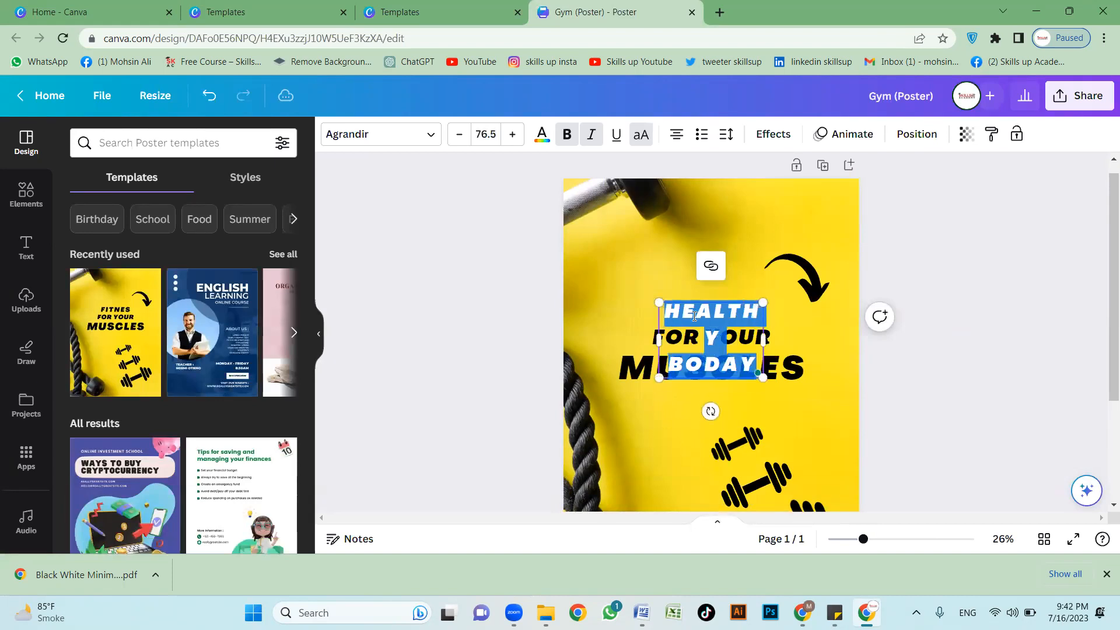
key(ctrl+shift+comma)
key(ctrl+shift+comma)
key(ctrl+shift+comma)
key(ctrl+shift+comma)
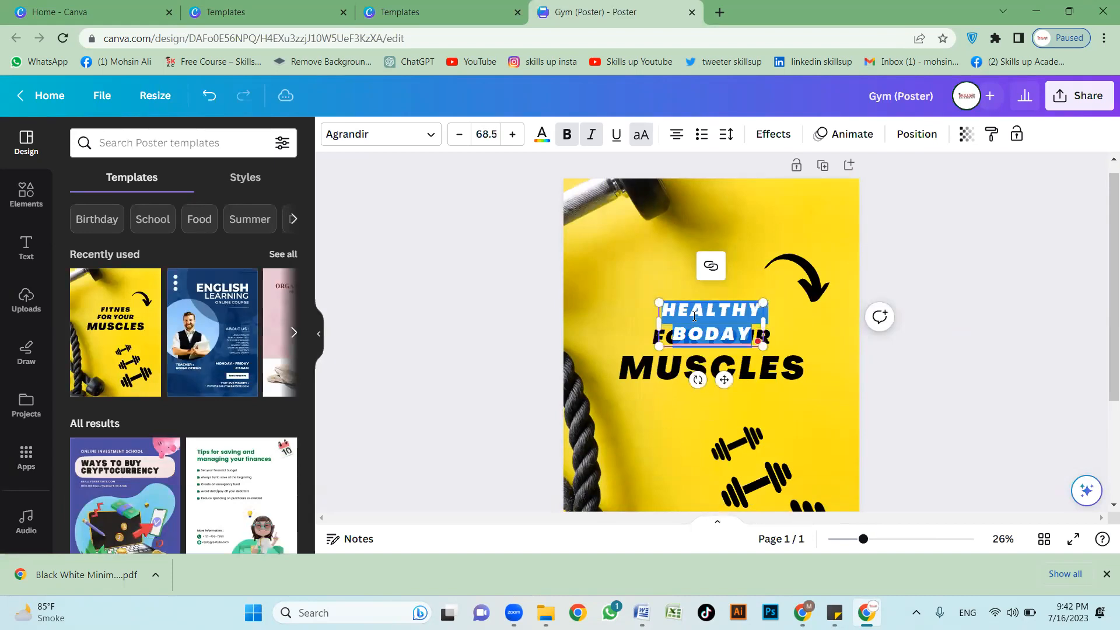
Step: Correct the misspelling BODAY to BODY and delete the FOR YOUR text
click(712, 336)
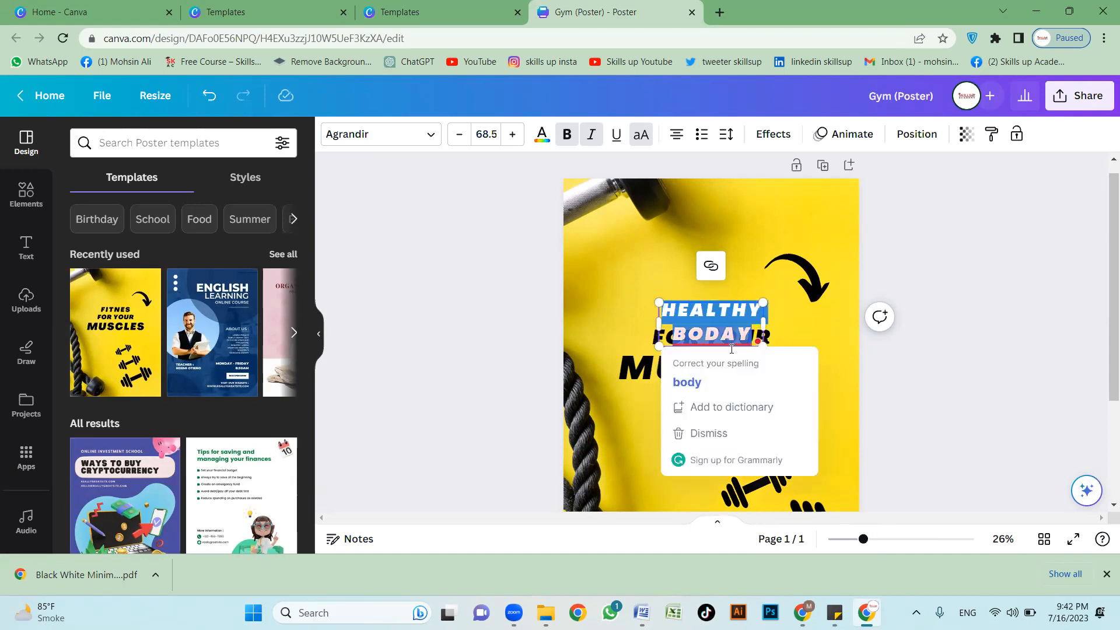
click(718, 382)
click(888, 356)
click(755, 343)
key(Delete)
Step: Replace MUSCLES with 'HEALTHY' and 'MIND' on two lines, and move HEALTHY BODY higher
click(757, 370)
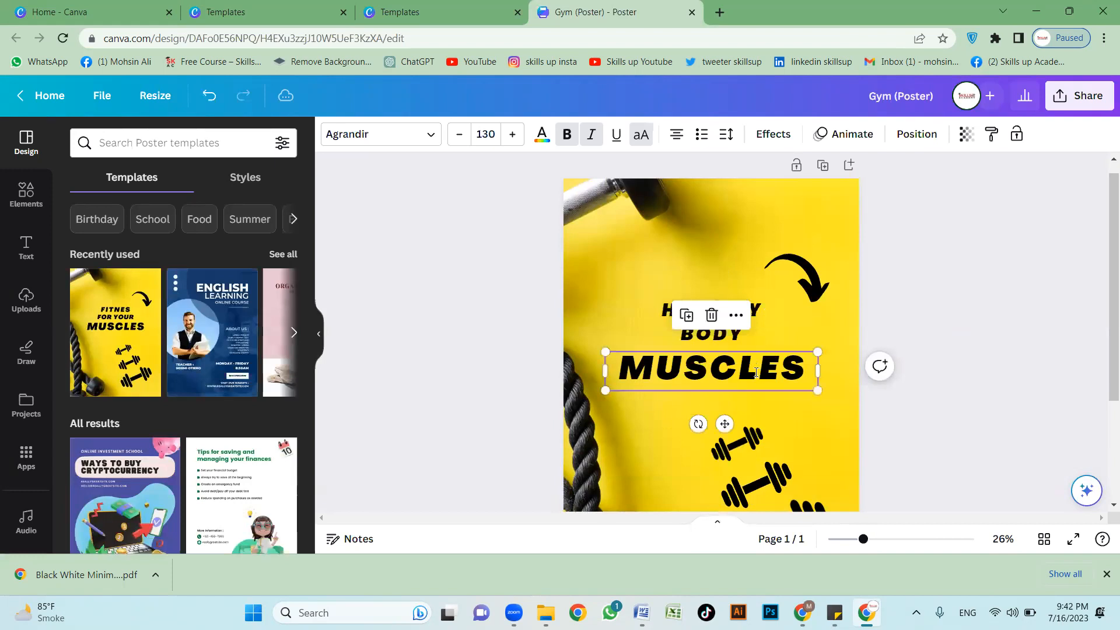
text(HEALTHY)
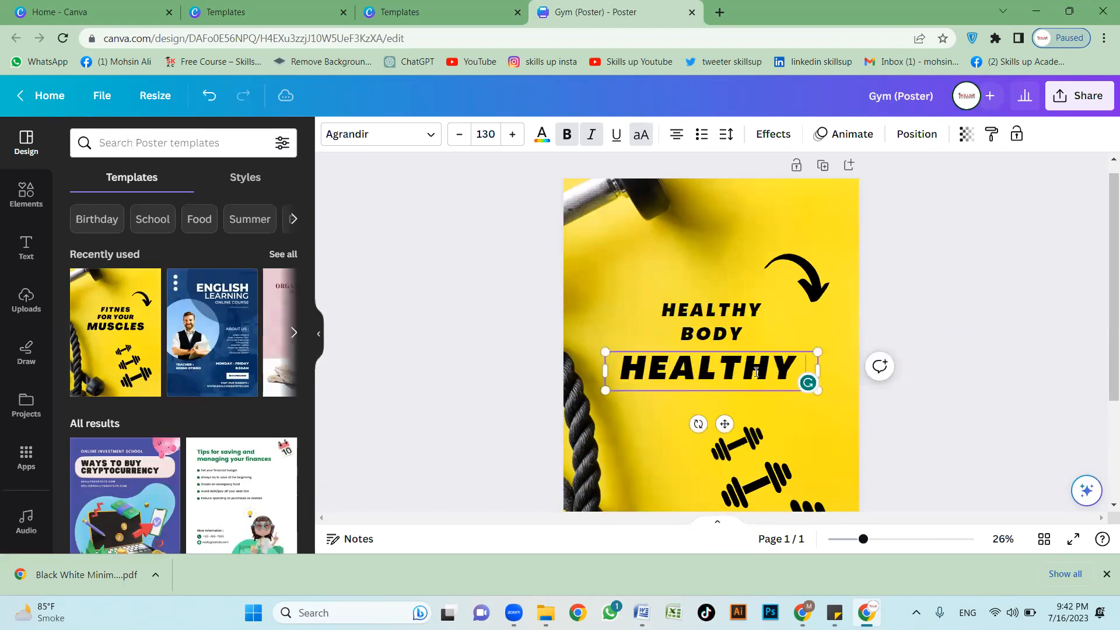
key(Return)
text(MIND)
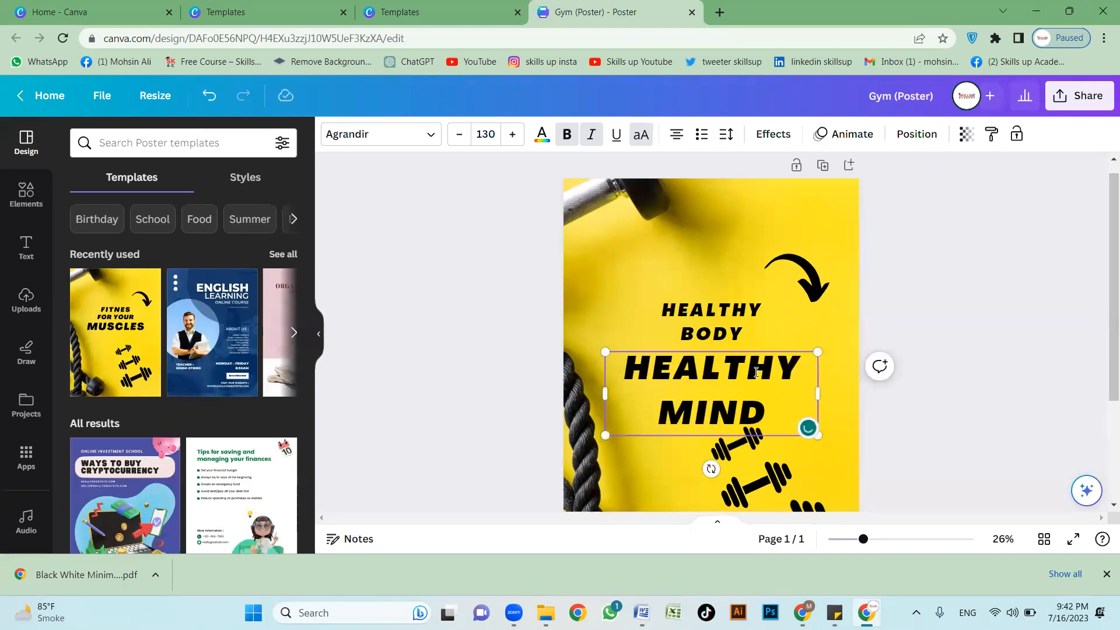
drag(717, 335, 712, 295)
Step: Reposition HEALTHY MIND and tighten its line spacing to 0.89
click(735, 373)
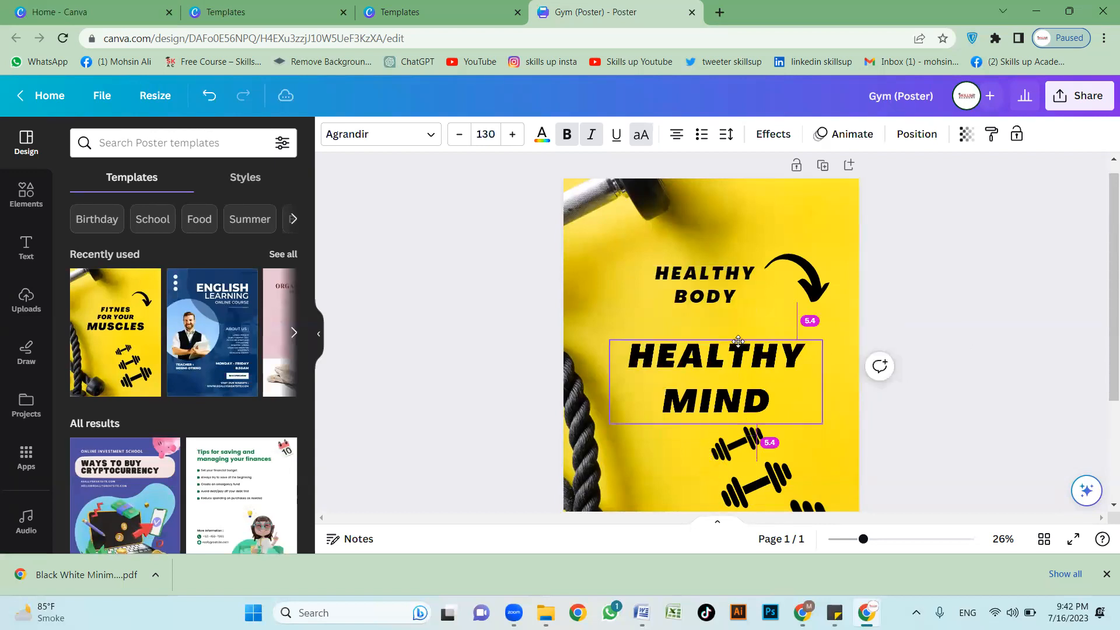
mouse_move(733, 362)
mouse_down()
mouse_move(739, 348)
mouse_move(753, 362)
mouse_up()
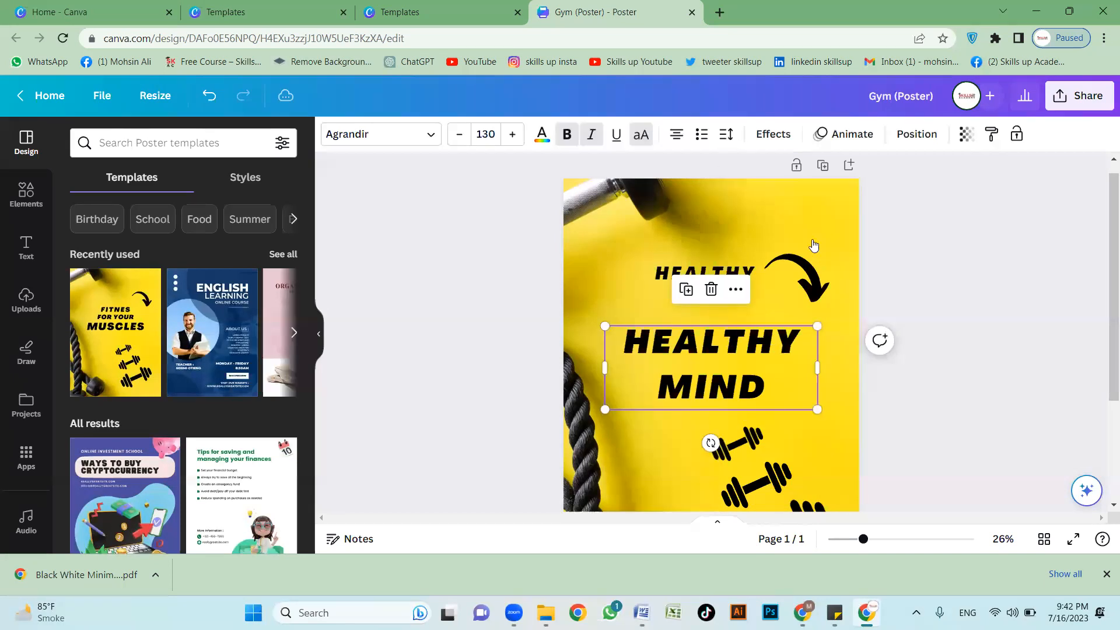
drag(813, 243, 723, 246)
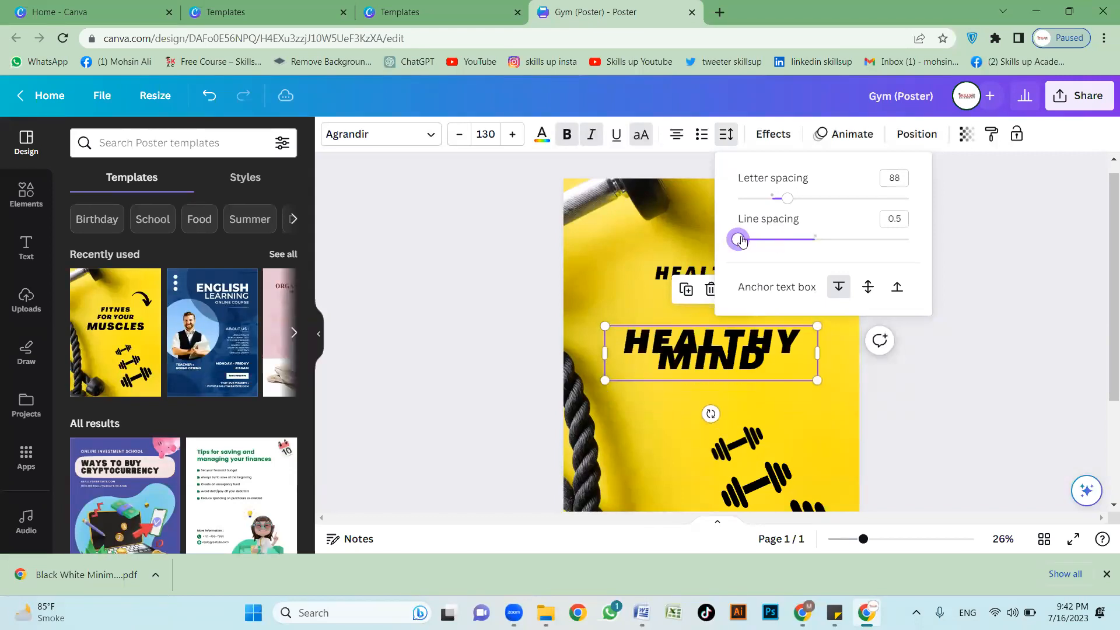
click(770, 238)
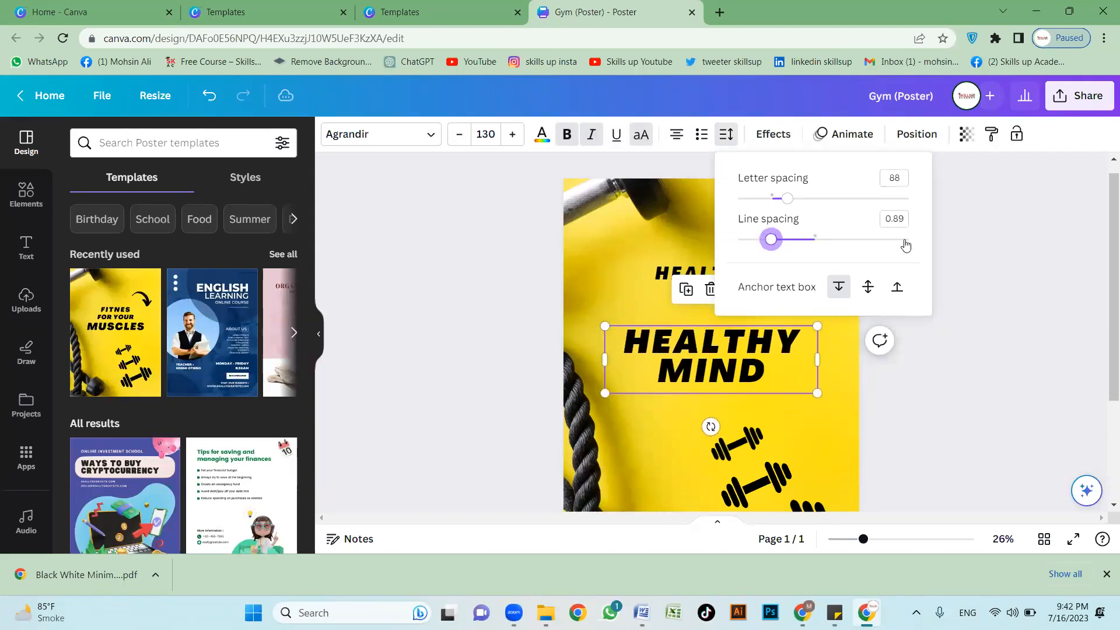
click(659, 275)
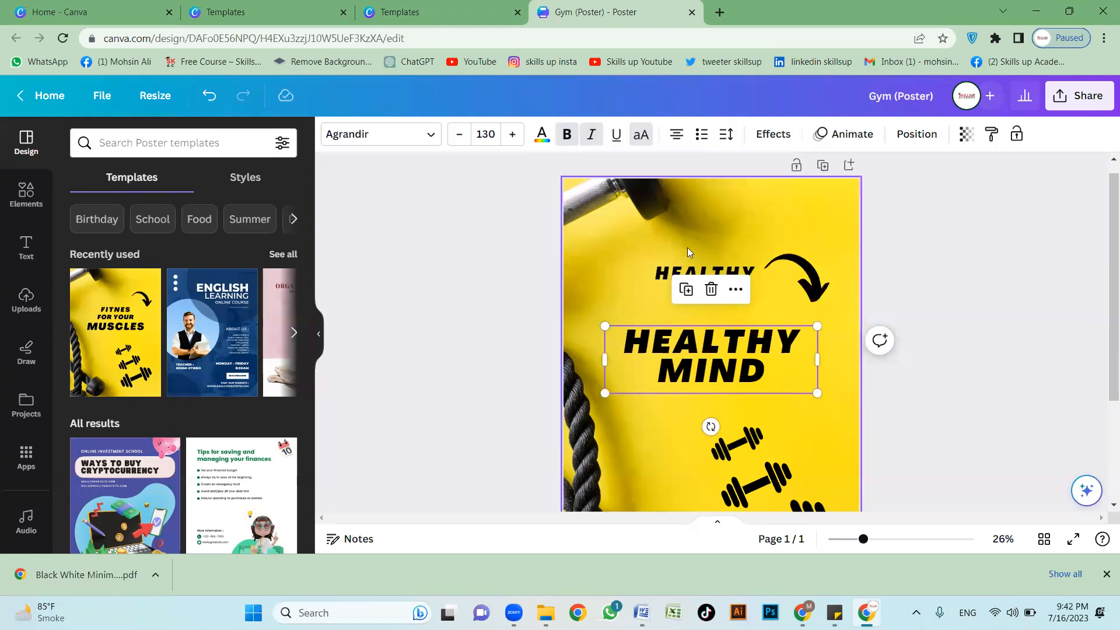
Step: Set HEALTHY BODY line spacing to 1.13 and widen its letter spacing
click(726, 134)
click(789, 241)
drag(789, 244, 791, 243)
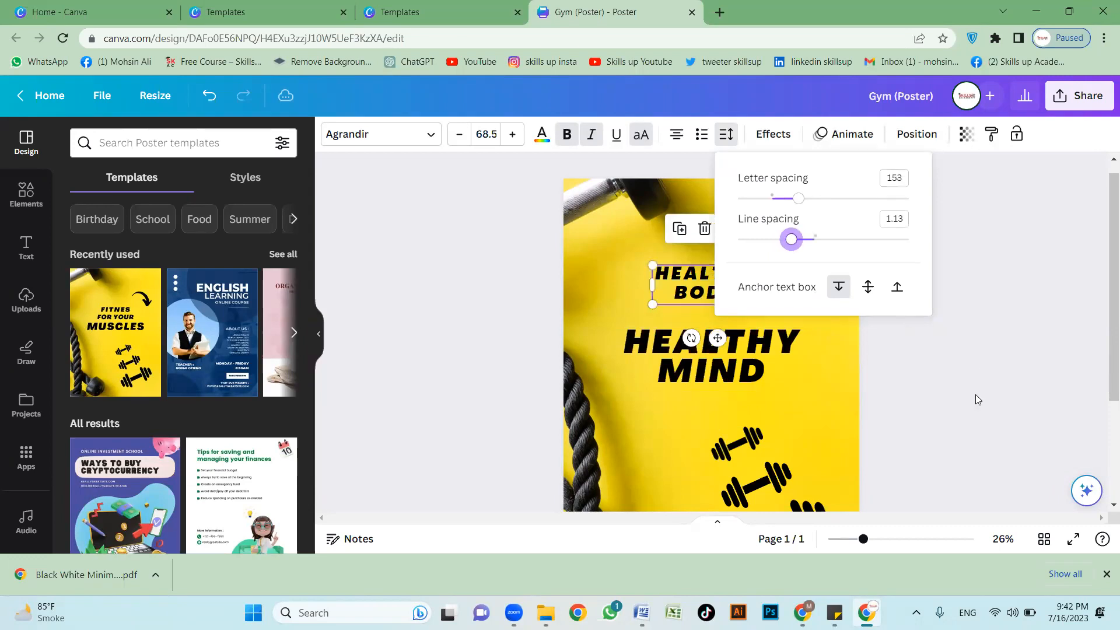
mouse_move(798, 198)
mouse_down()
mouse_move(908, 200)
mouse_move(798, 199)
mouse_up()
Step: Widen HEALTHY MIND letter spacing to 178, then select the poster's background photo
click(678, 358)
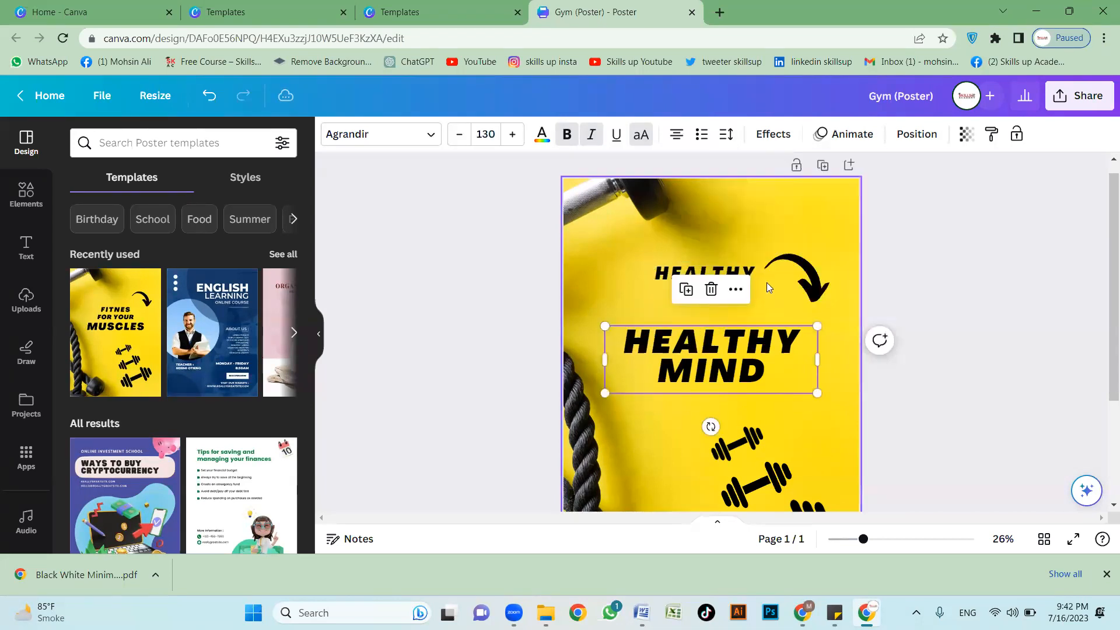
click(726, 135)
mouse_move(785, 200)
mouse_down()
mouse_move(820, 198)
mouse_move(788, 199)
mouse_up()
scroll(842, 396, down, 2)
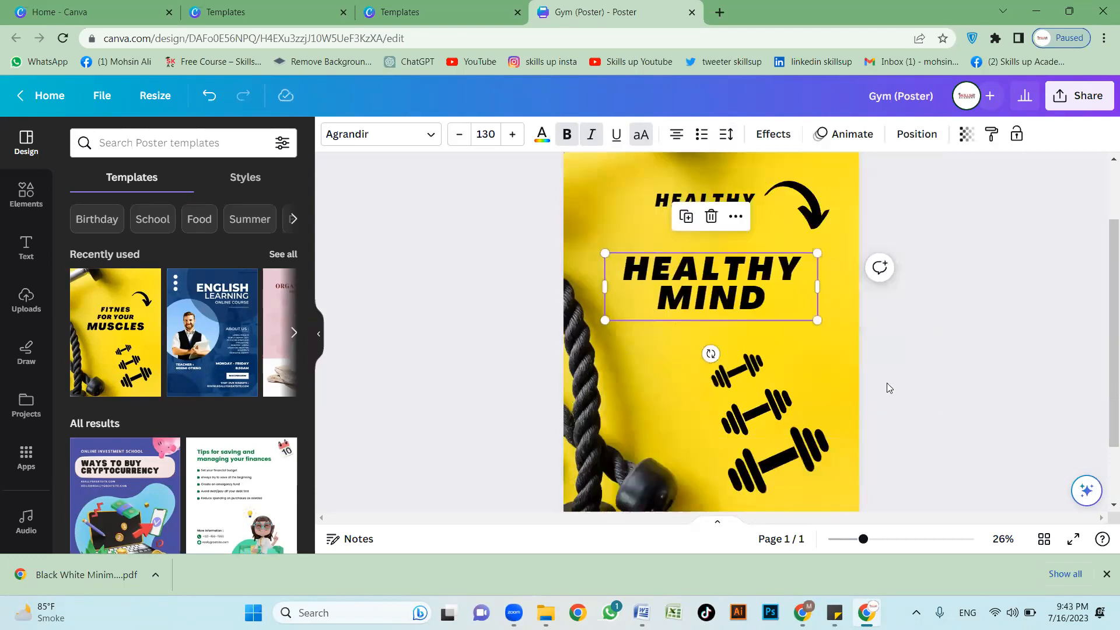
click(836, 208)
scroll(837, 207, up, 2)
click(331, 134)
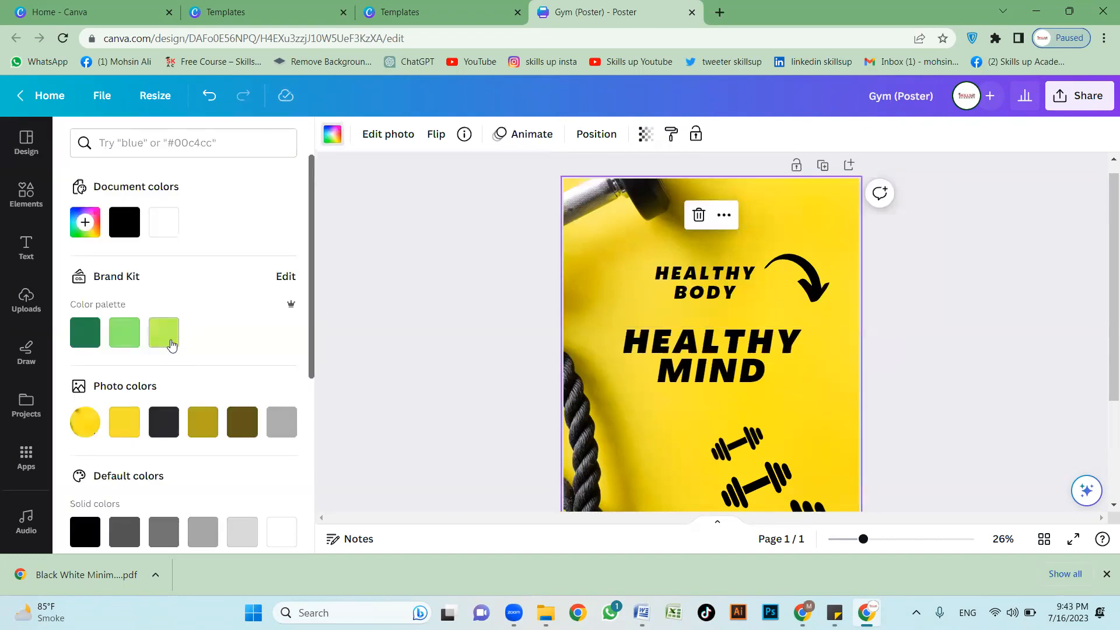
click(170, 340)
click(127, 338)
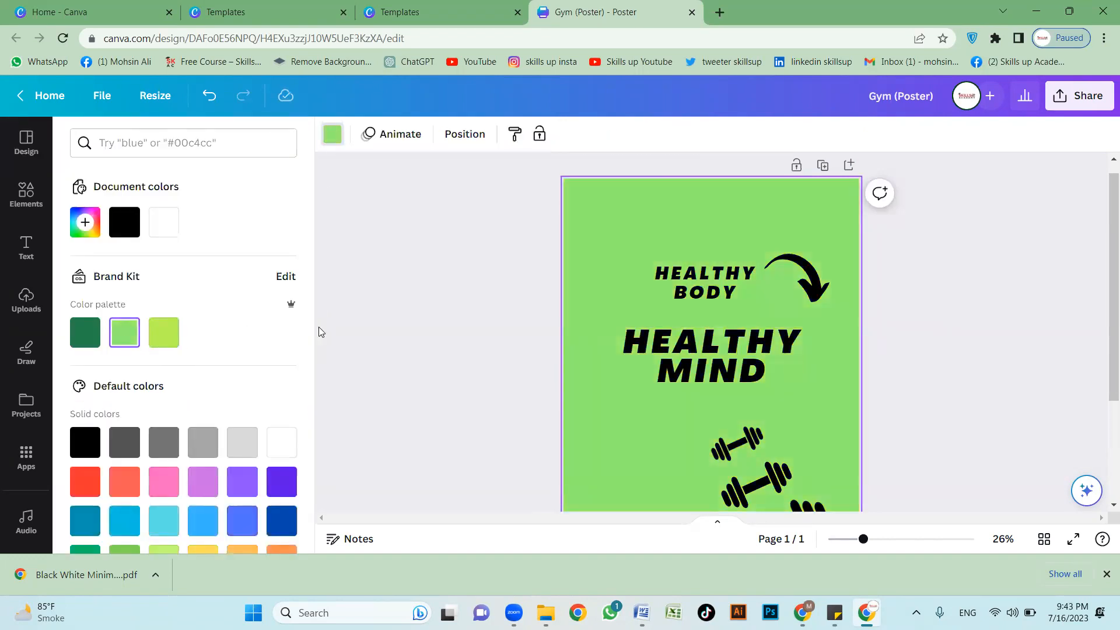
key(ctrl+z)
key(ctrl+z)
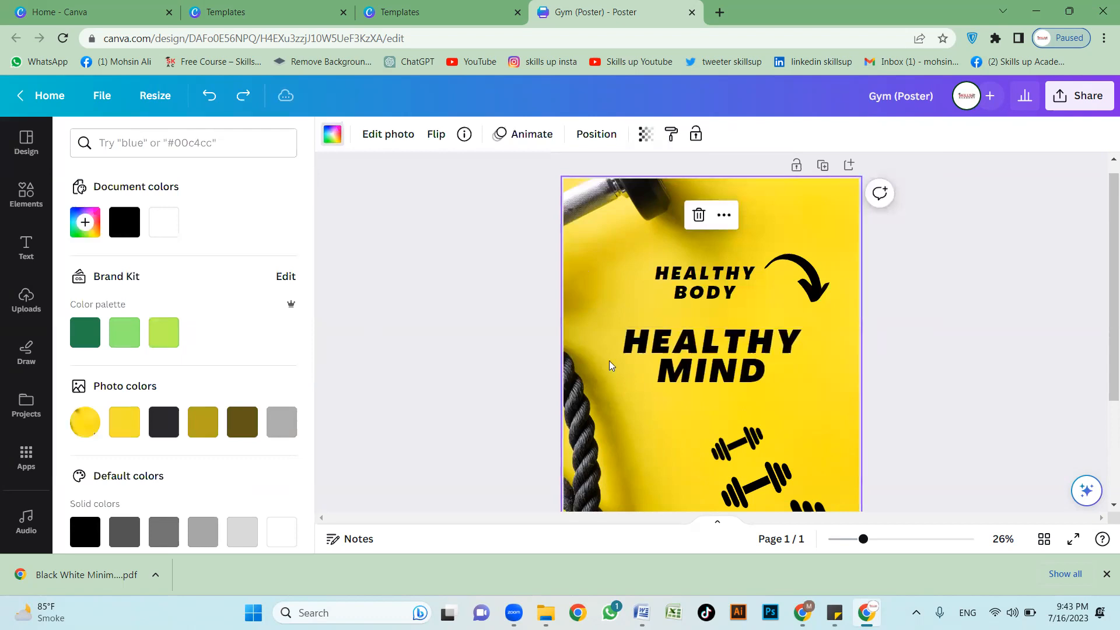
scroll(982, 350, down, 3)
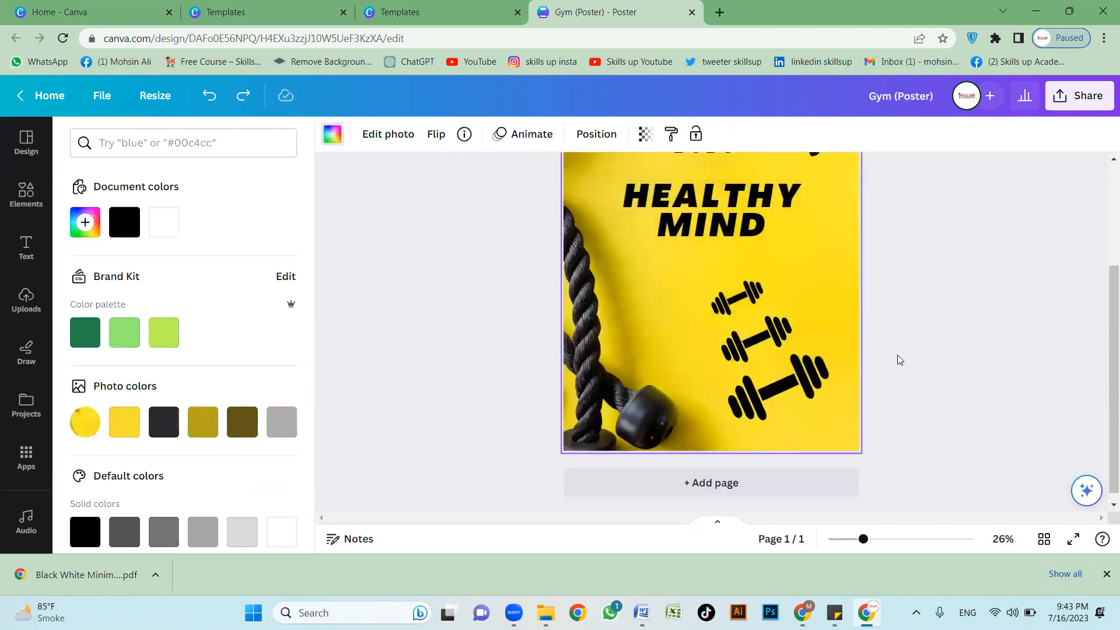
click(697, 357)
scroll(697, 357, up, 3)
scroll(813, 338, down, 3)
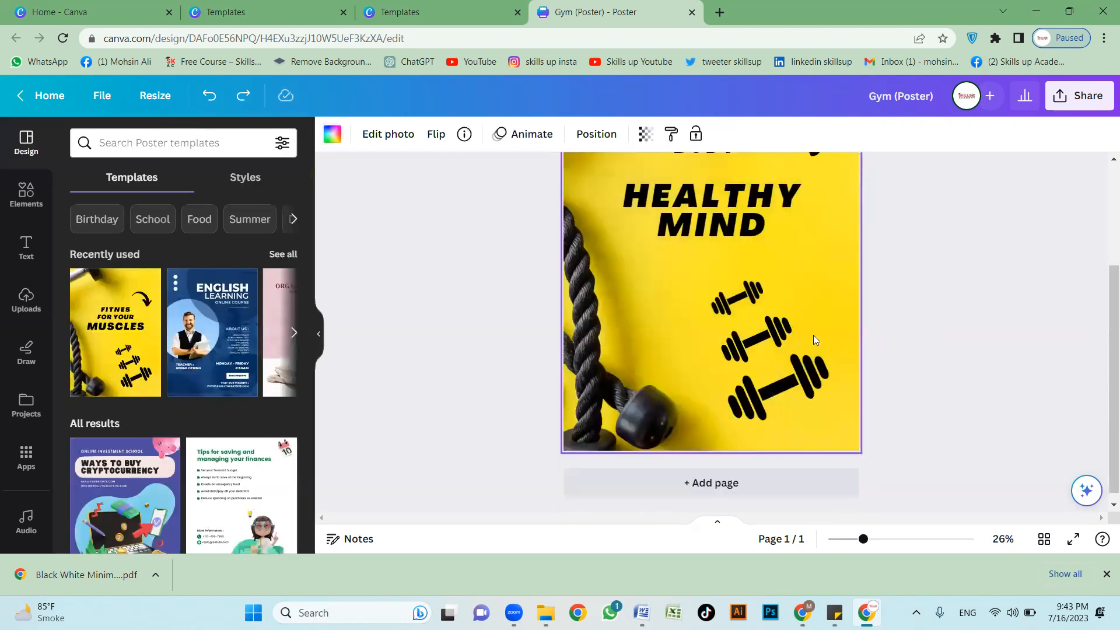
ctrl+scroll(828, 306, down, 2)
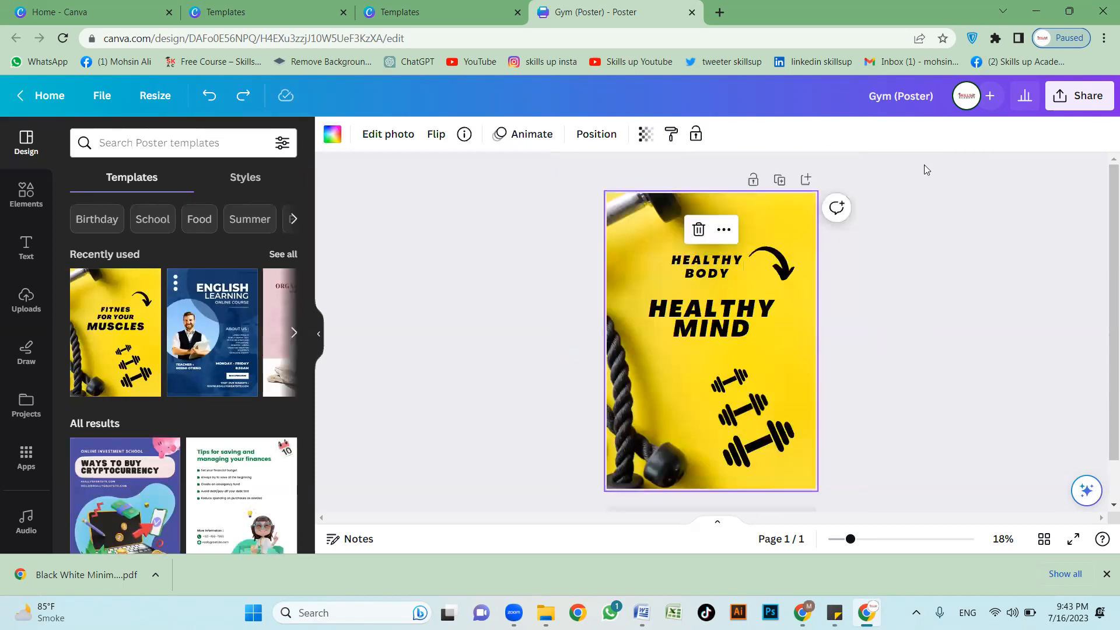
Step: Download the poster as the JPG file 'Gym (Poster).jpg' and close the download panel
click(1080, 100)
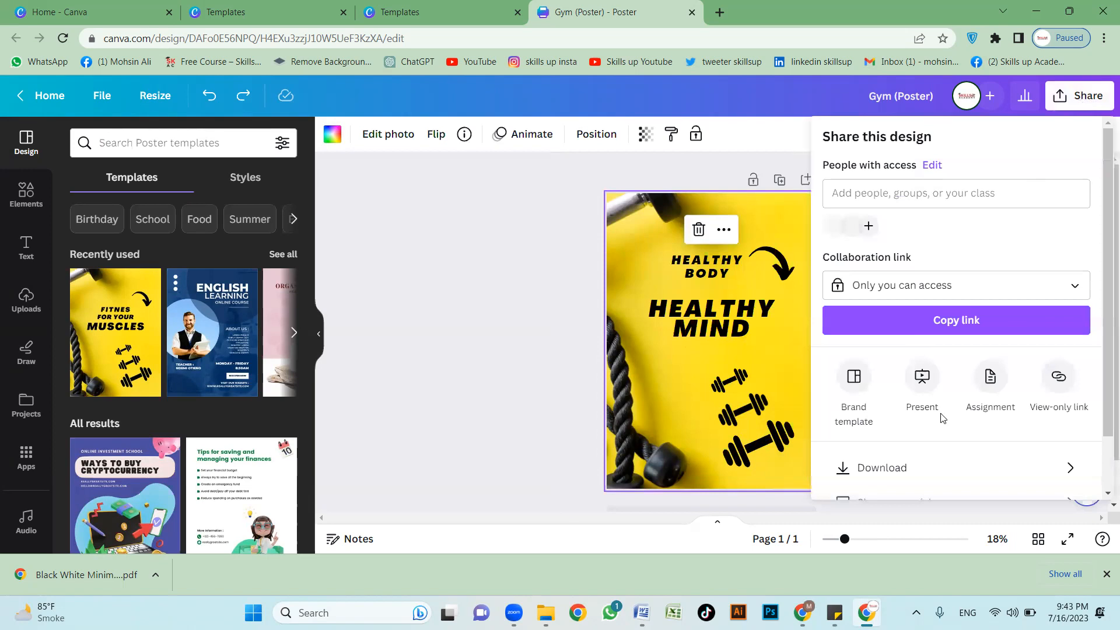
click(947, 468)
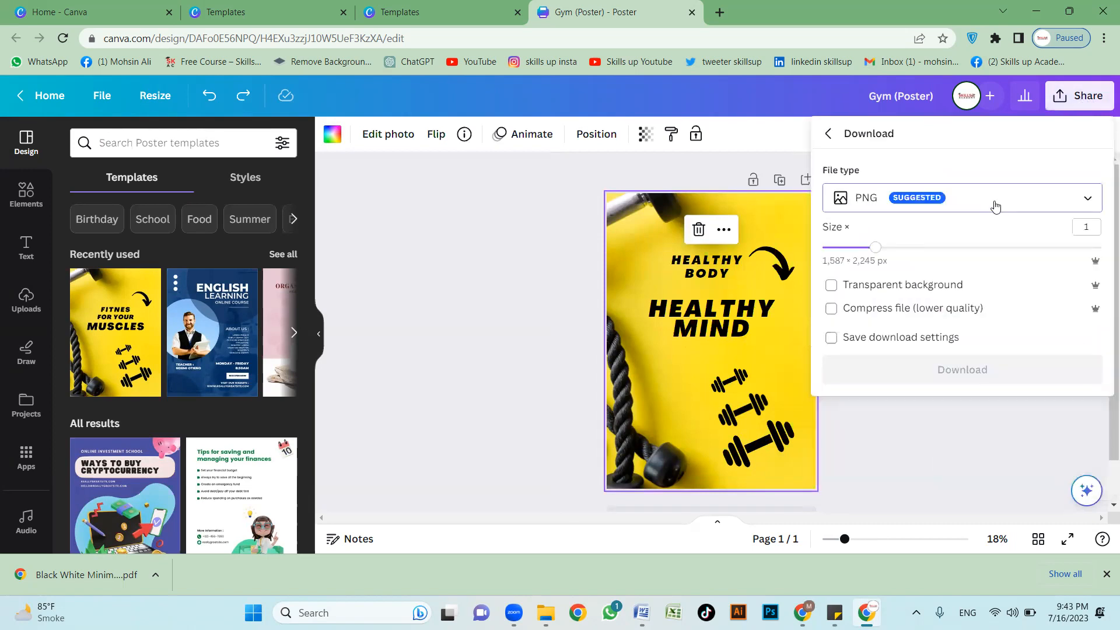
click(972, 198)
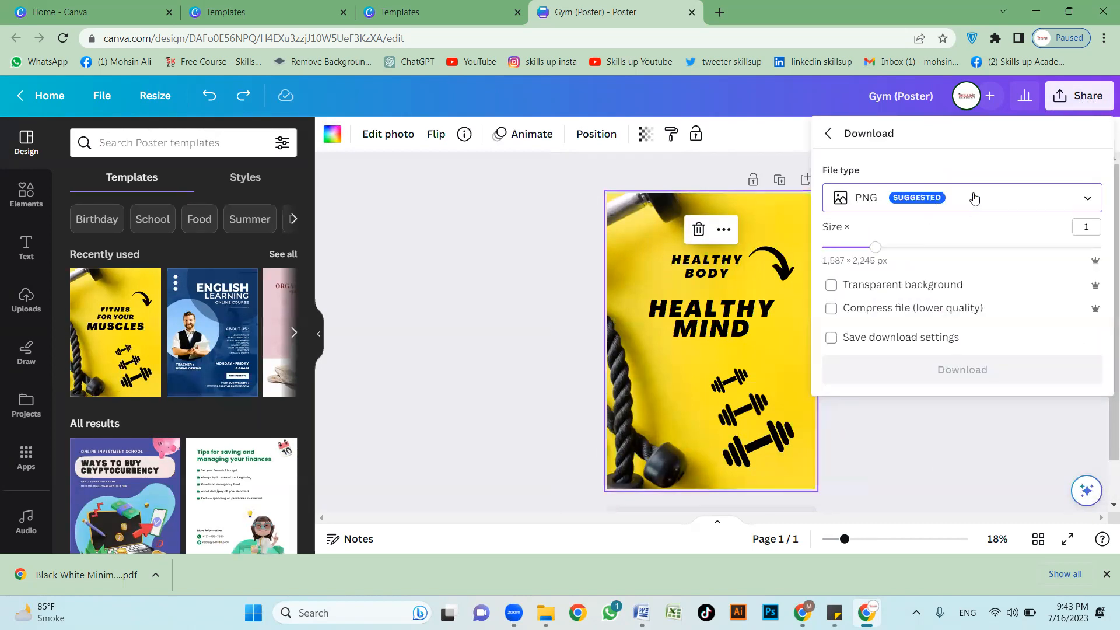
click(877, 250)
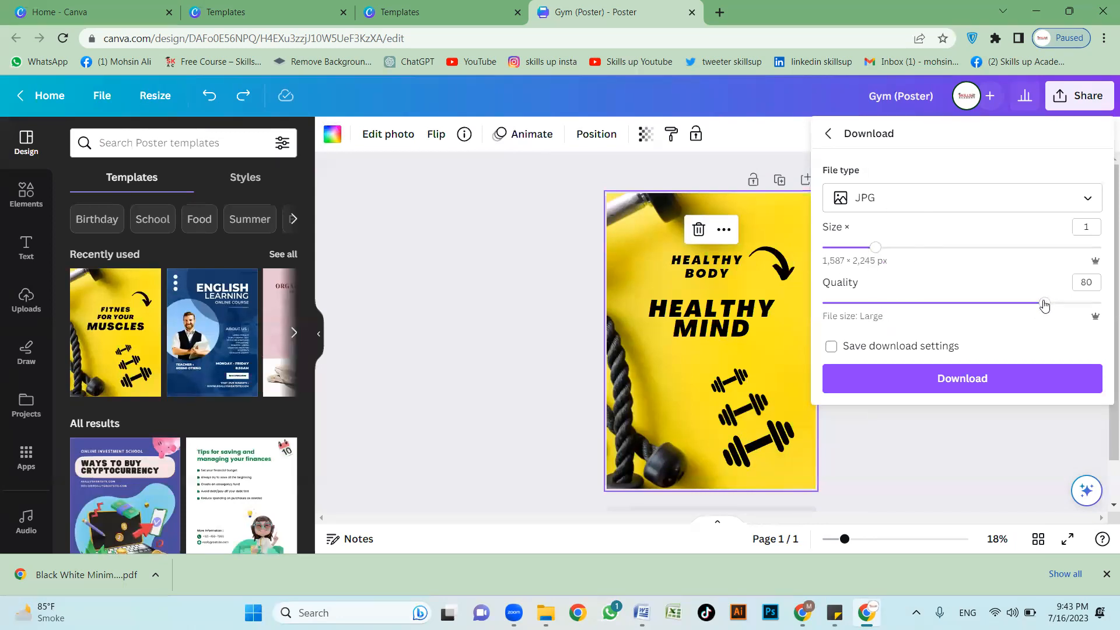
click(982, 380)
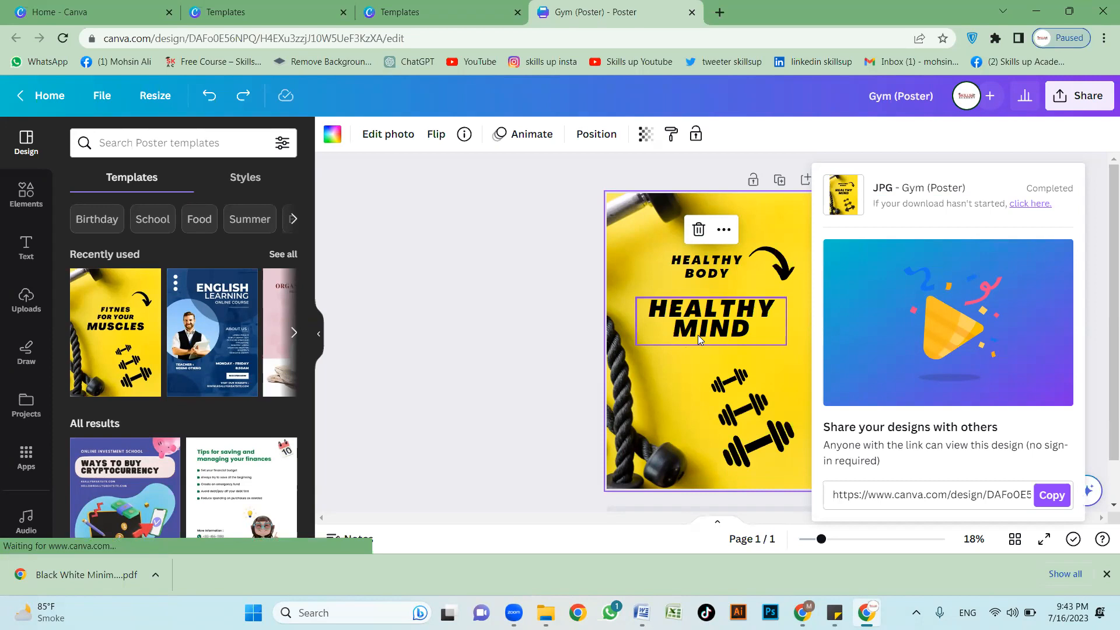
click(385, 431)
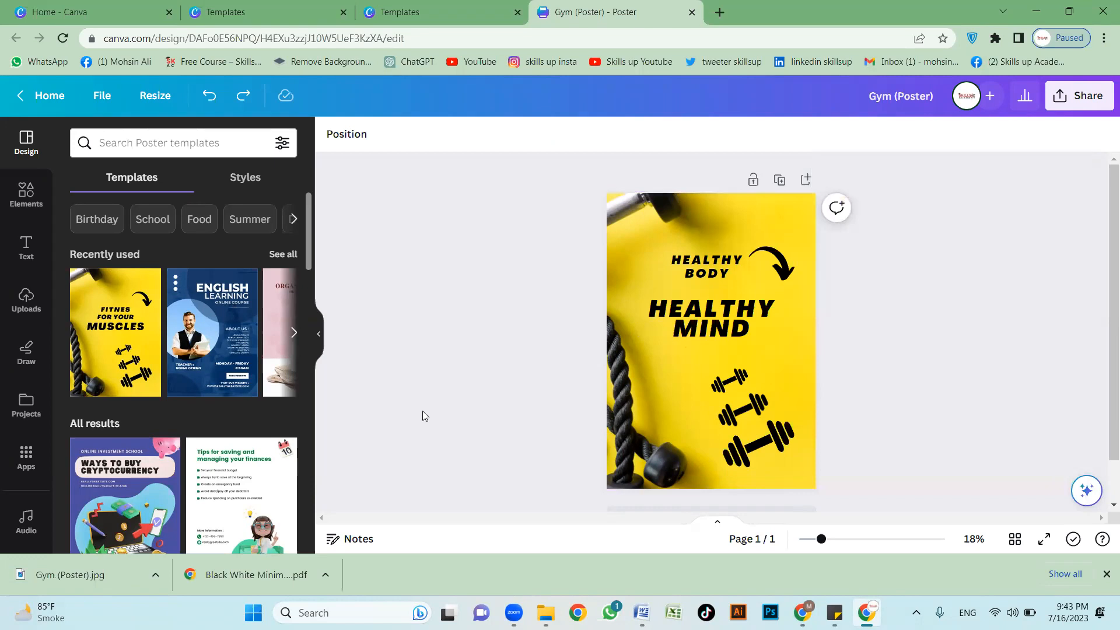
Step: Add the English Learning template as page 2 and inspect its image, LEARNING heading and paragraph
click(218, 350)
click(612, 353)
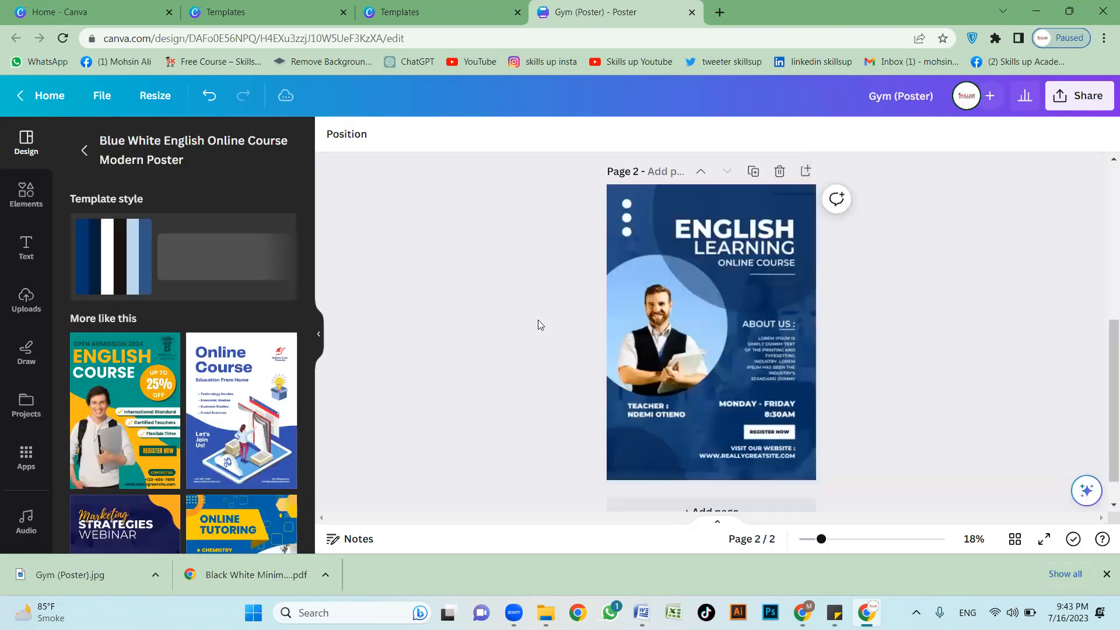
click(804, 305)
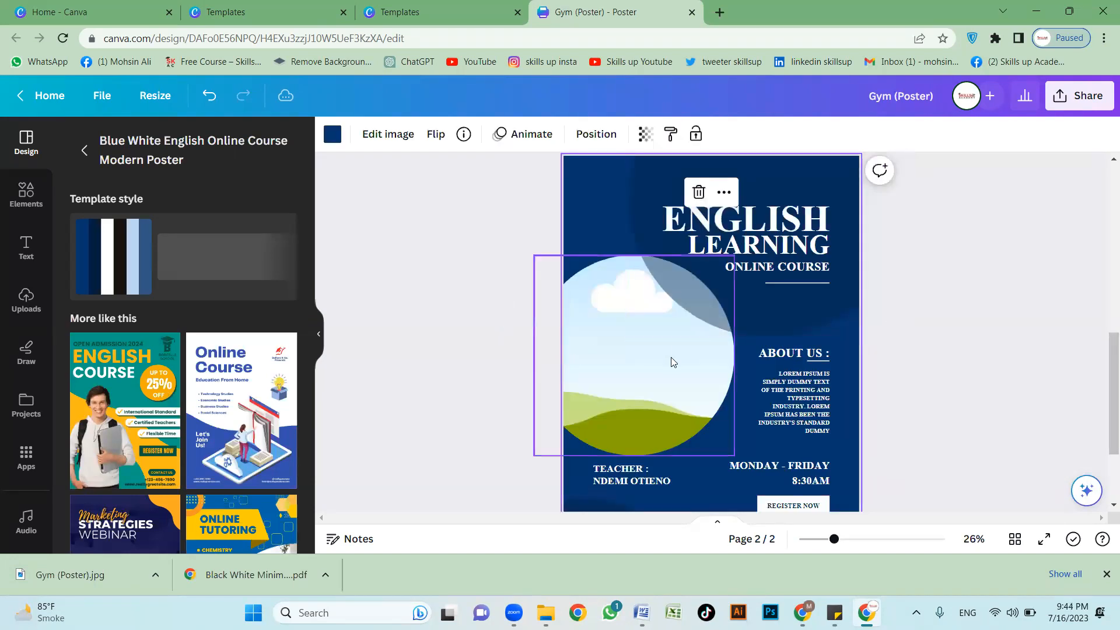
click(791, 247)
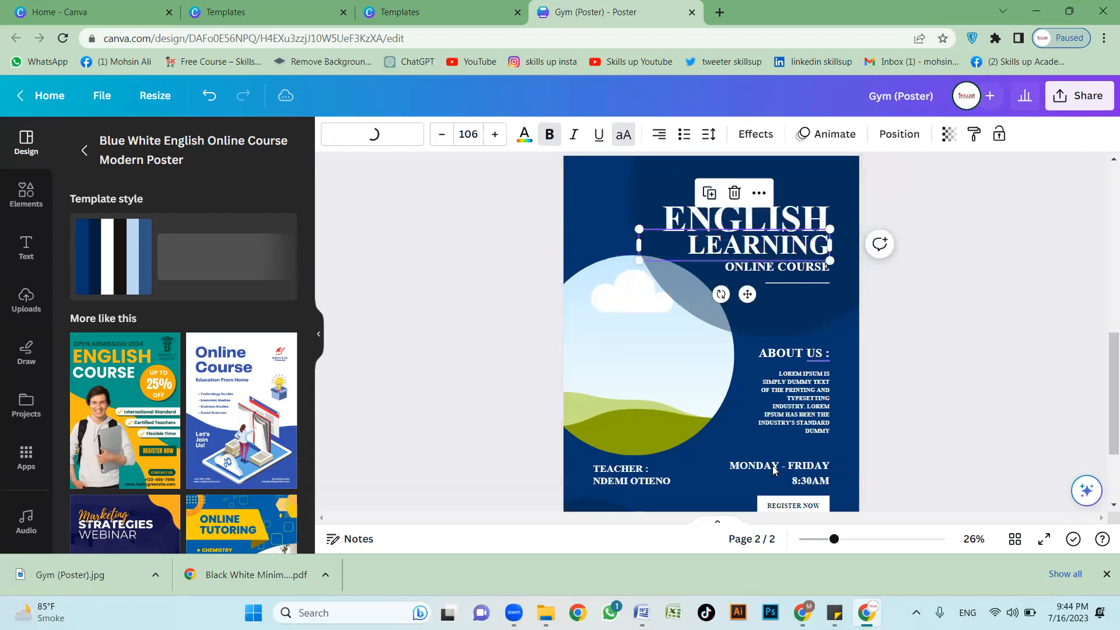
scroll(860, 412, up, 3)
click(857, 417)
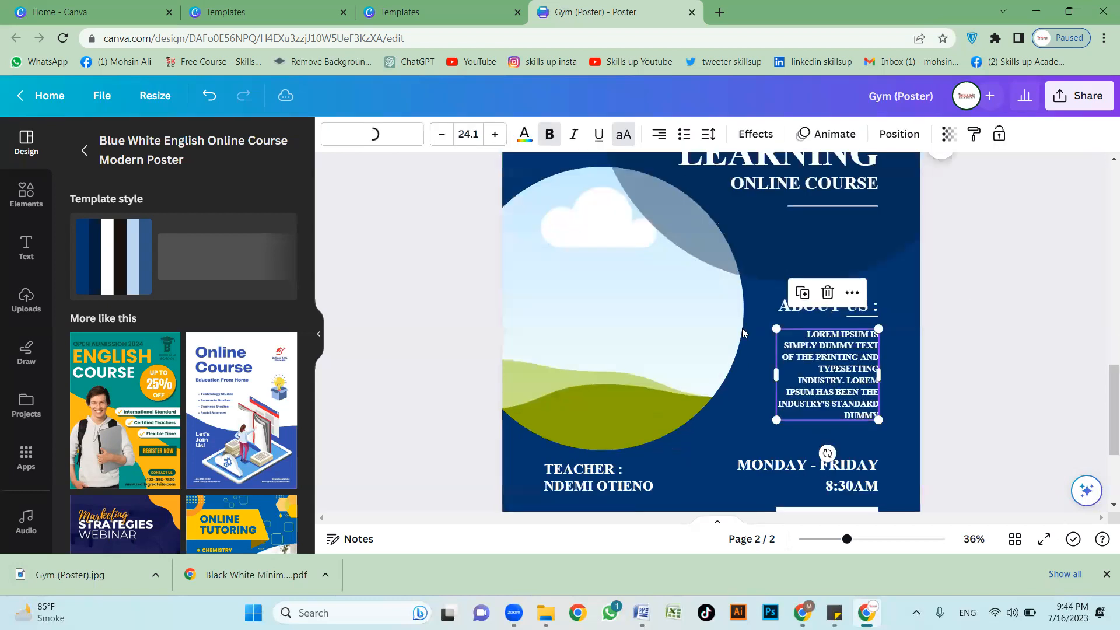
scroll(742, 328, down, 3)
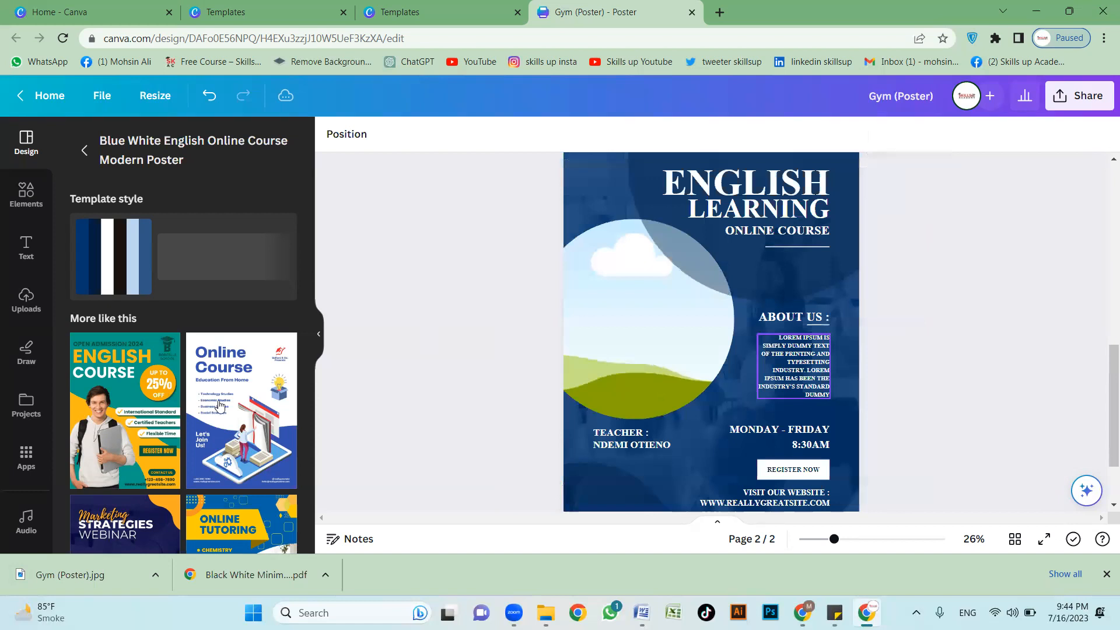
scroll(220, 405, down, 5)
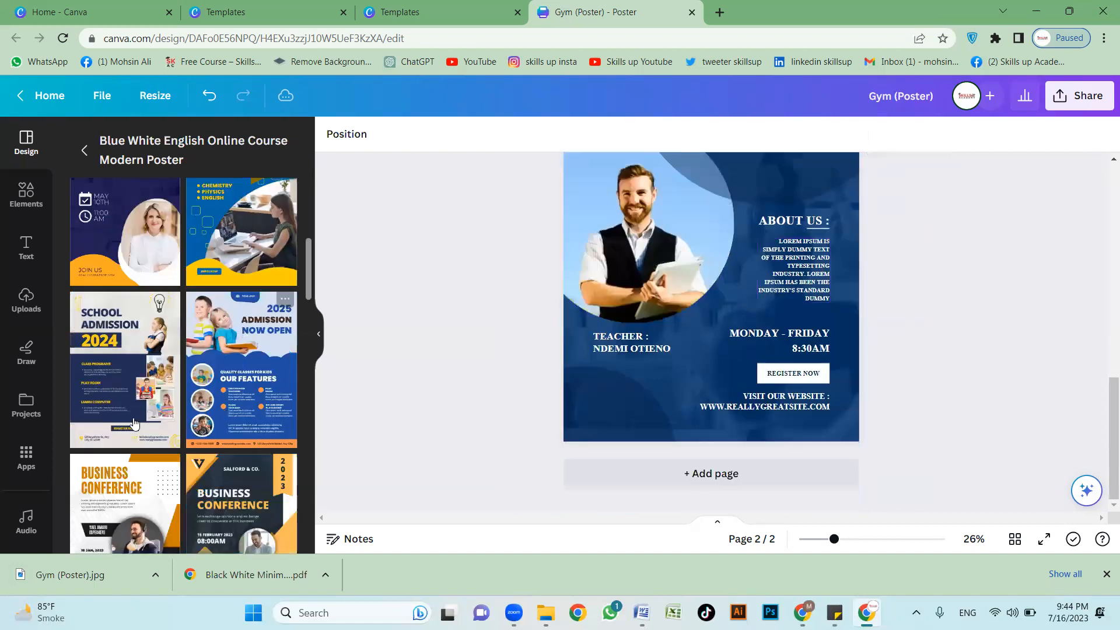
scroll(96, 356, down, 3)
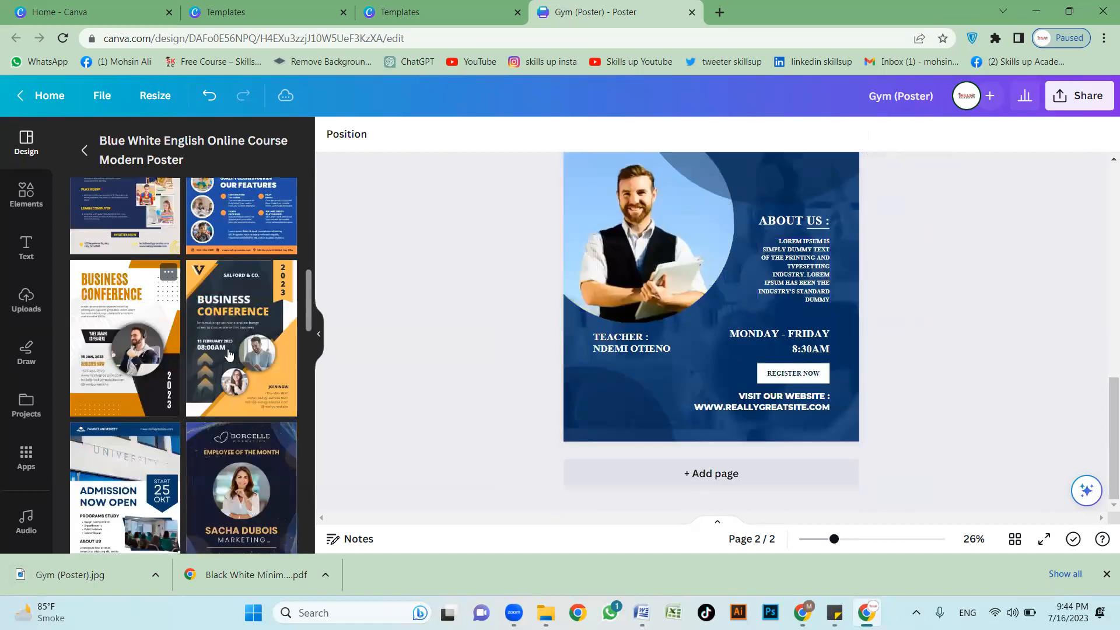
scroll(257, 391, down, 5)
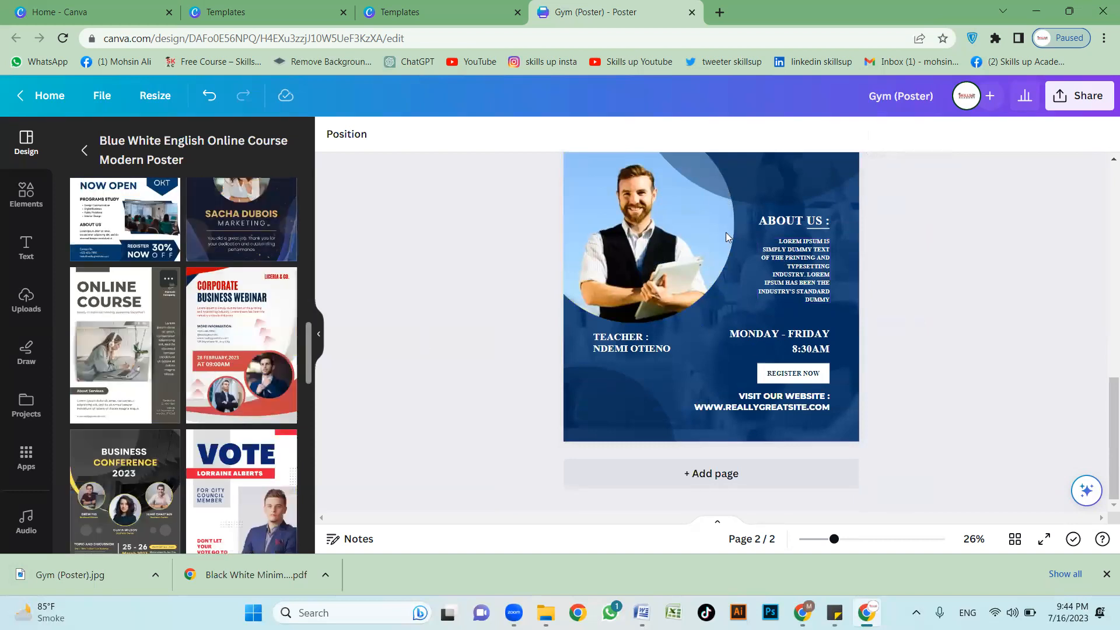
scroll(610, 266, up, 2)
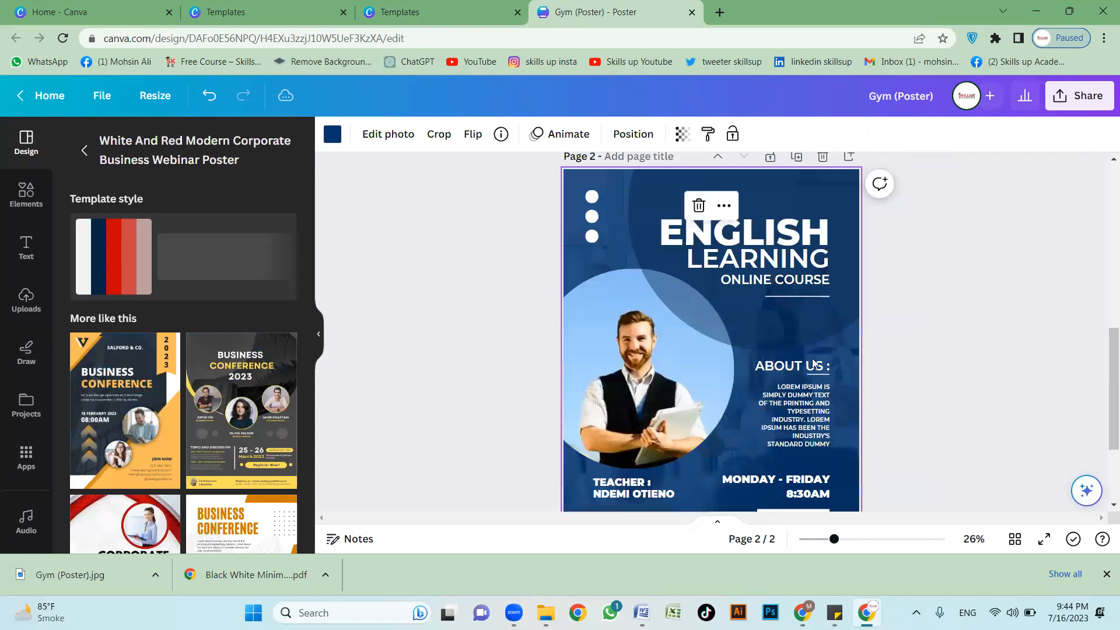
Step: Undo the template change on page 2 and return to the Canva home page
key(ctrl+z)
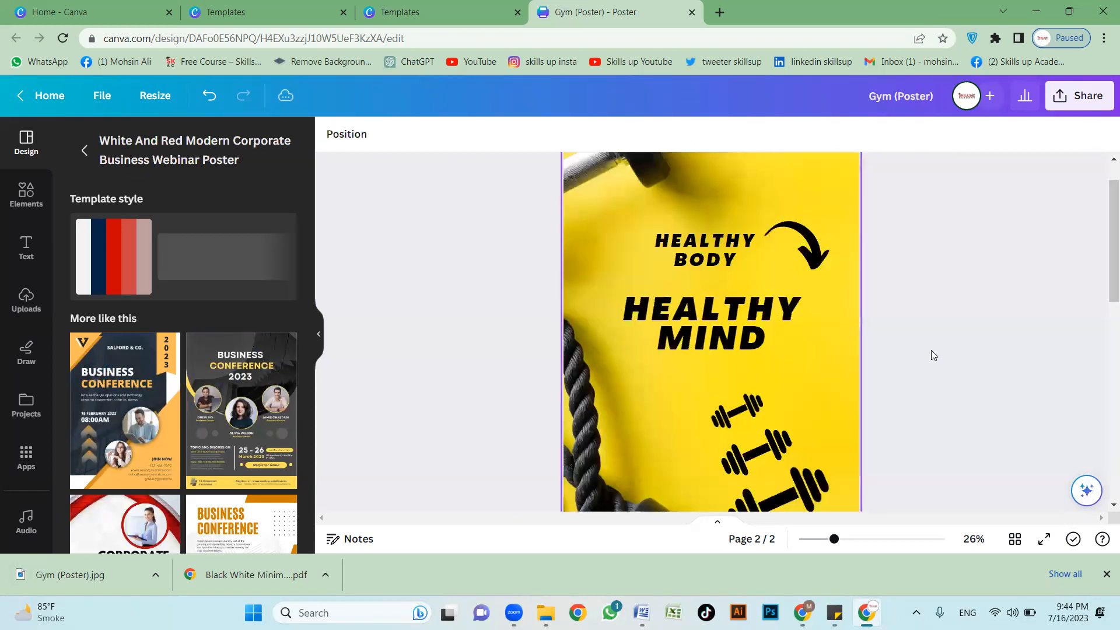
scroll(931, 355, up, 2)
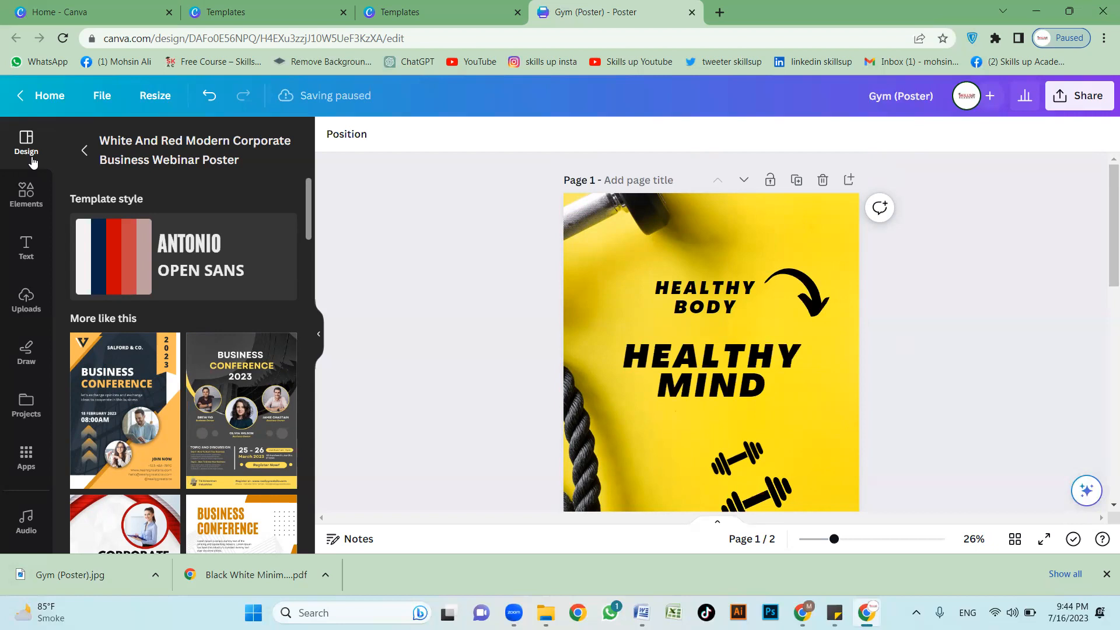
click(46, 96)
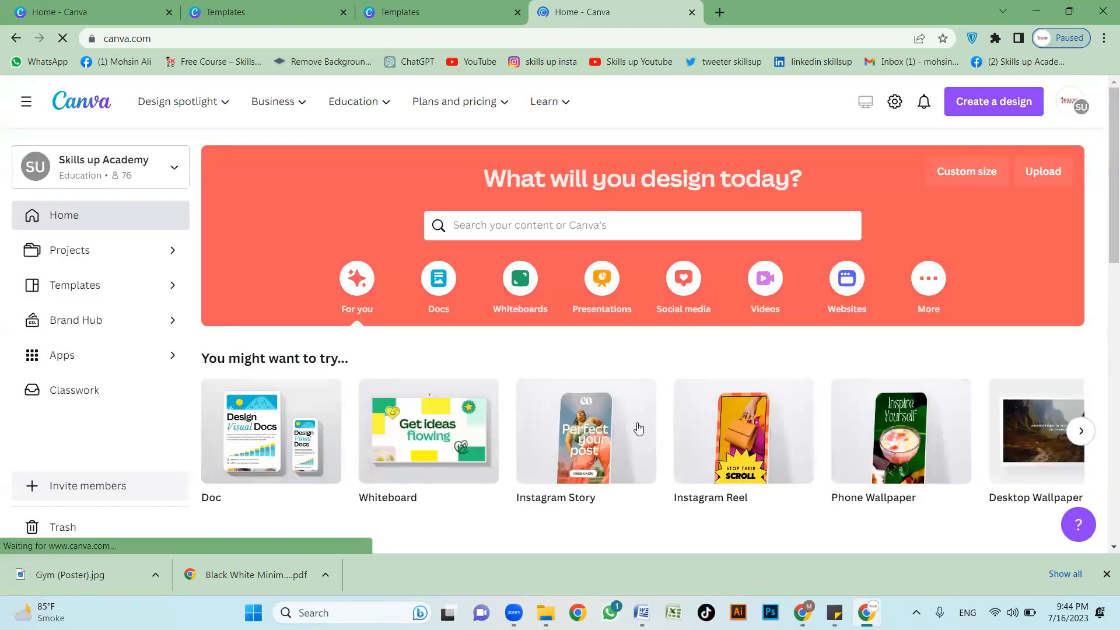
Step: Wait for the Canva home page to load suggested designs like Doc and Whiteboard
mouse_move(640, 426)
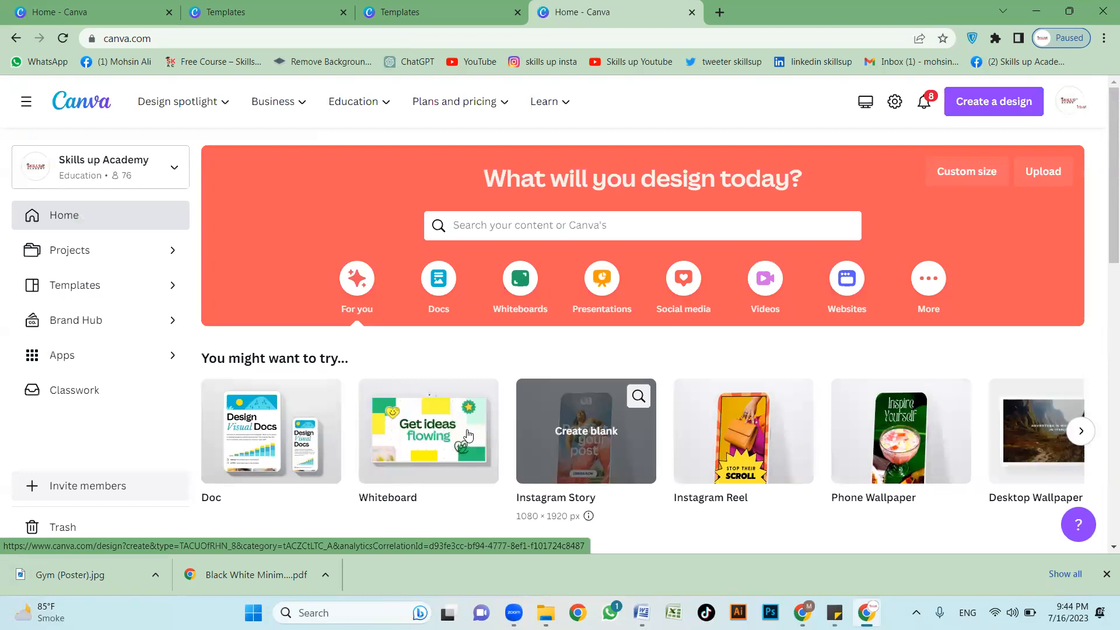
mouse_move(467, 435)
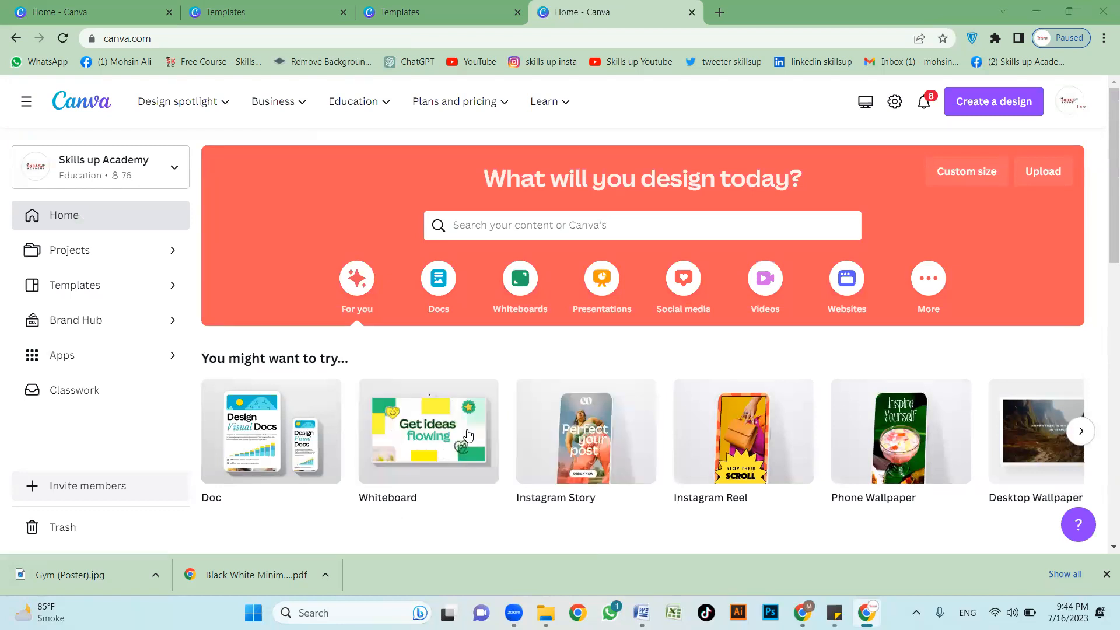
Step: Search Google for 'chat gpt' and open ChatGPT's chat page via the Introducing ChatGPT result
click(723, 21)
text(chat )
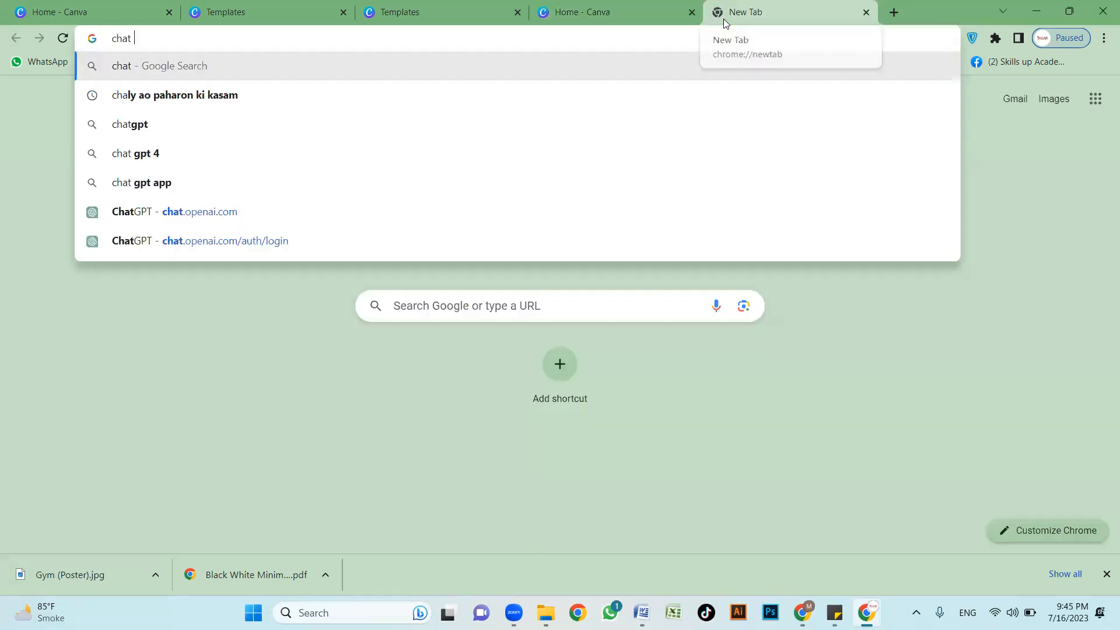
text(gpt)
key(Return)
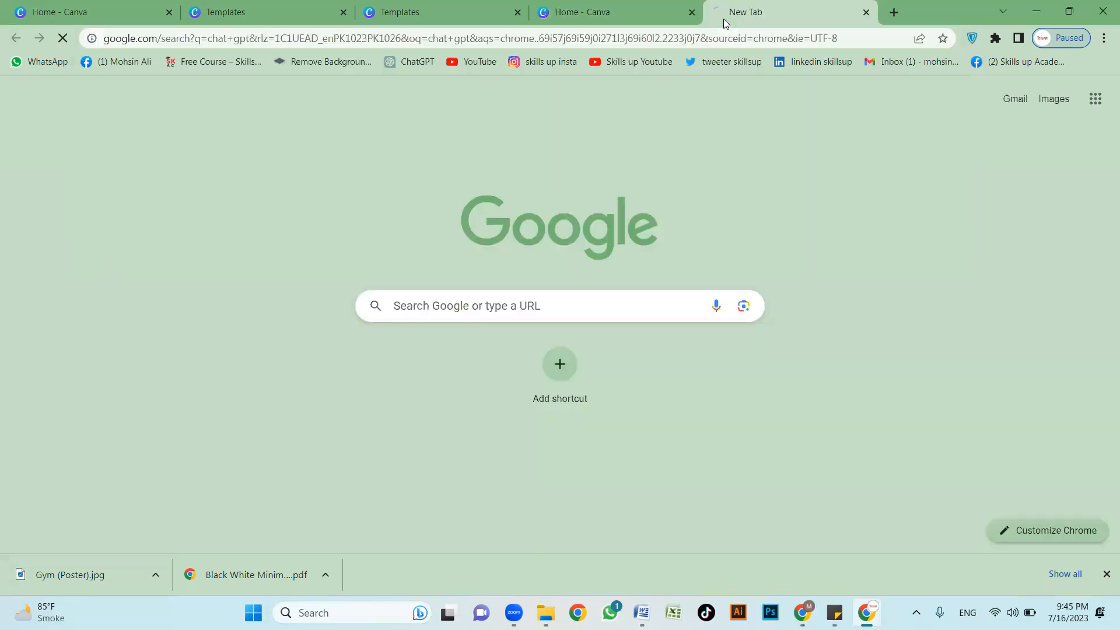
click(235, 244)
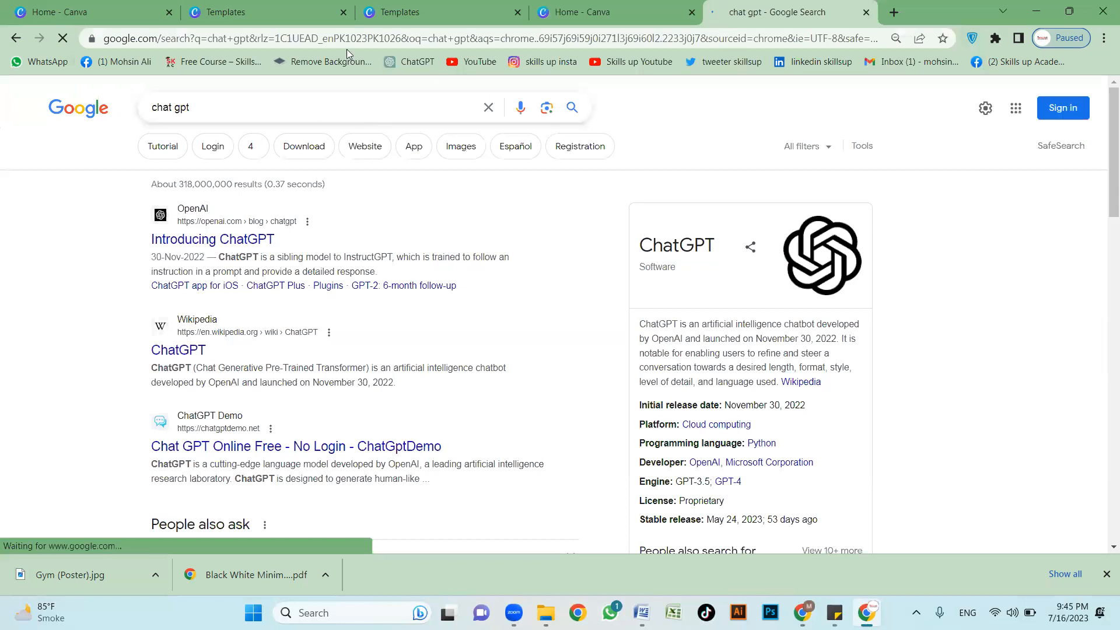
click(310, 38)
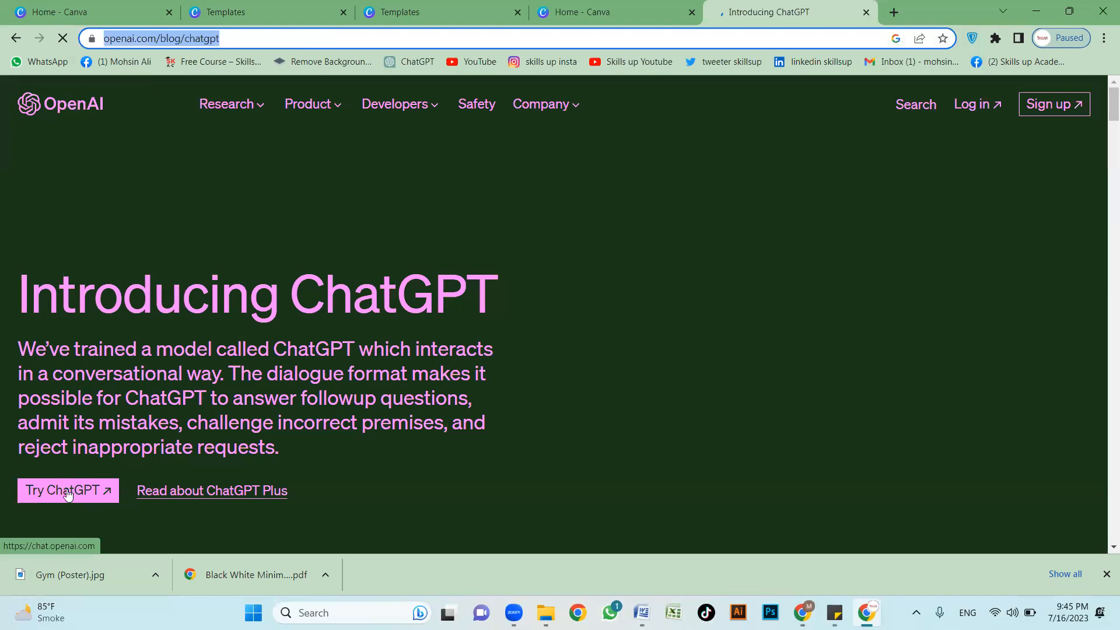
click(77, 492)
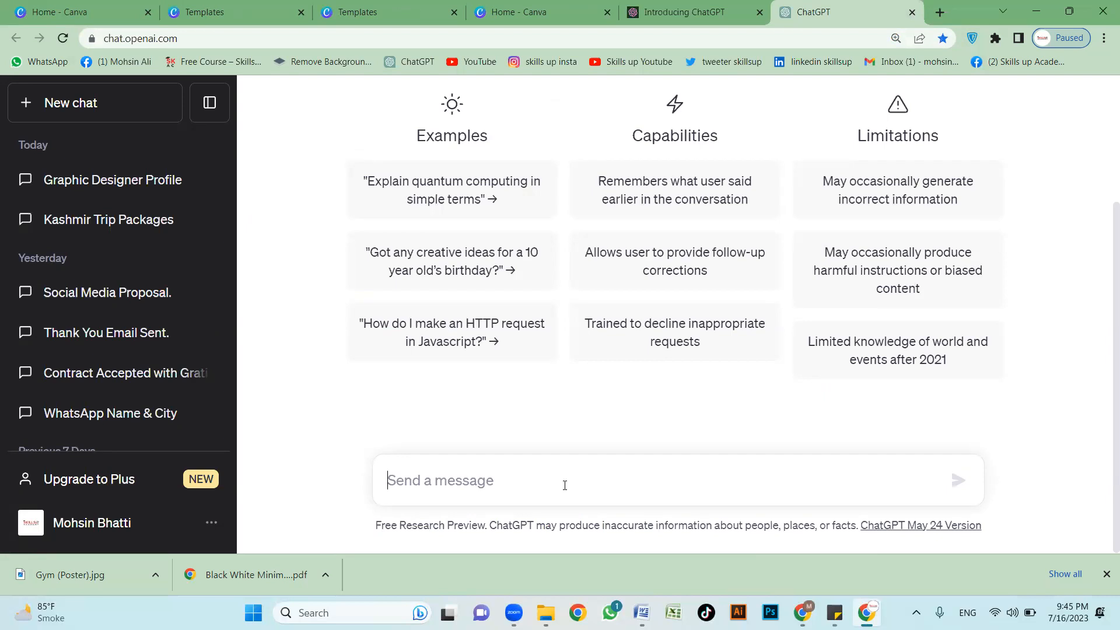
Step: Send ChatGPT the greeting 'kia hal hai', then ask 'give me best diet plan'
text(kia h)
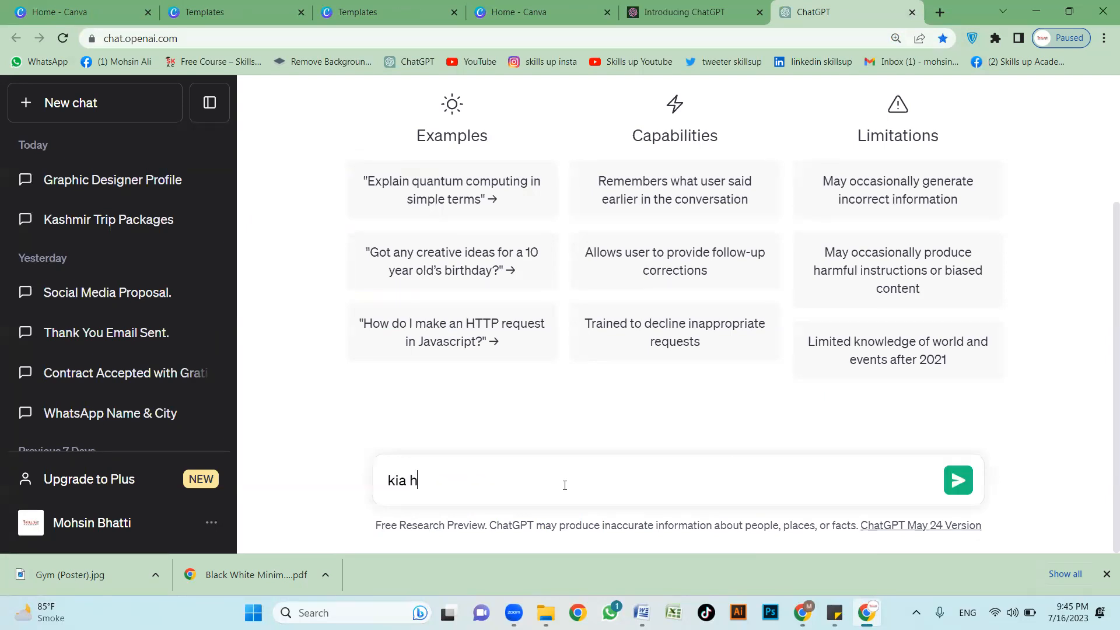
text(al hai)
key(Return)
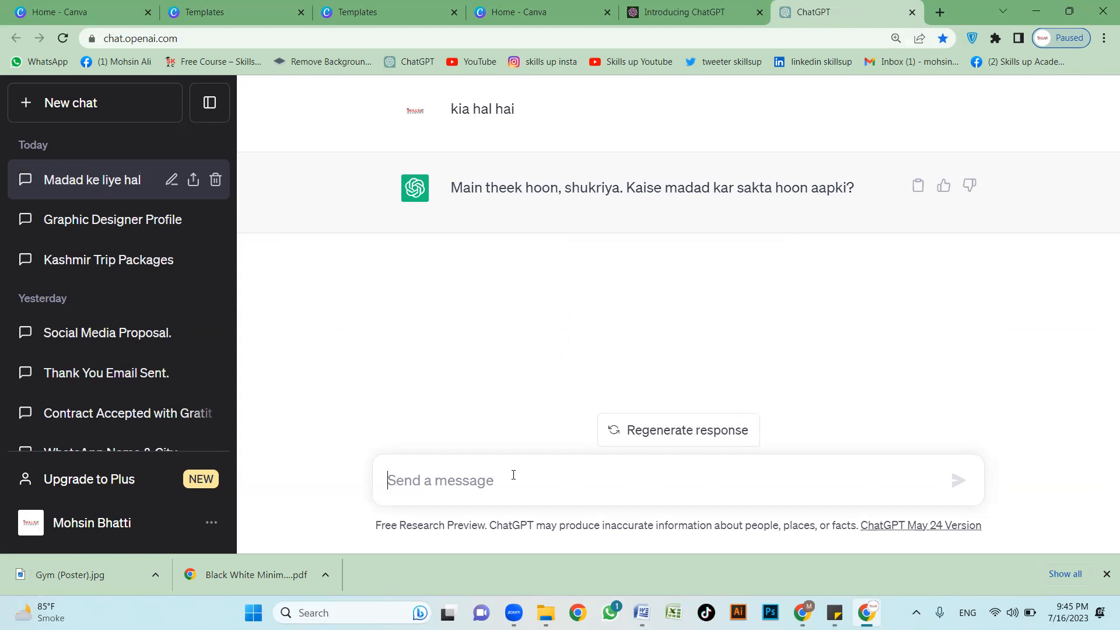
text(be)
key(BackSpace)
key(BackSpace)
text(give m)
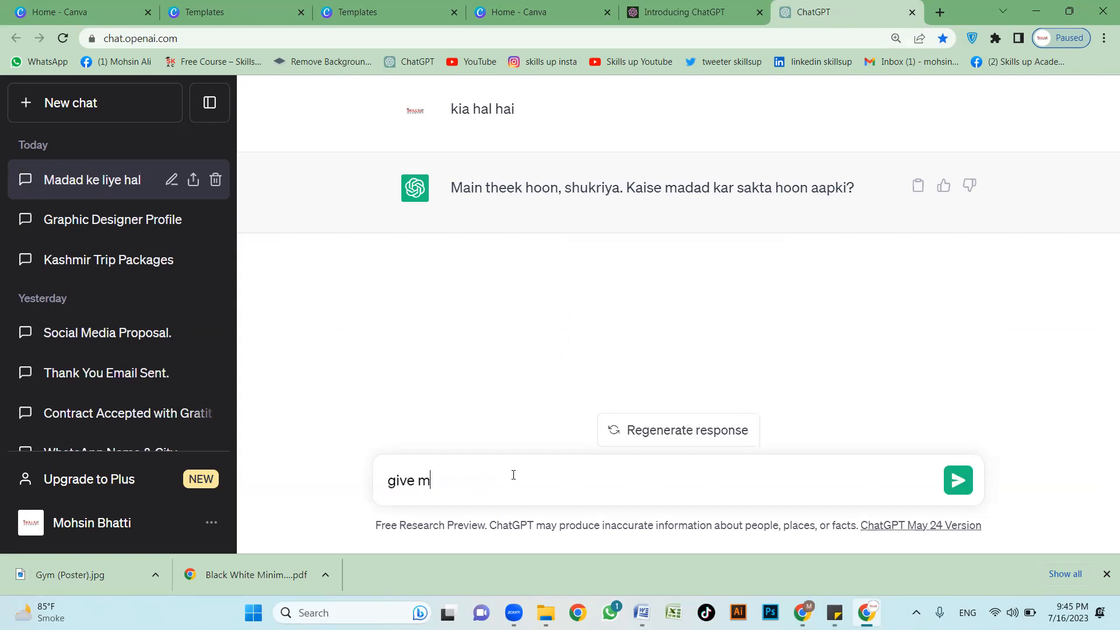
text(e best diet plan)
key(Return)
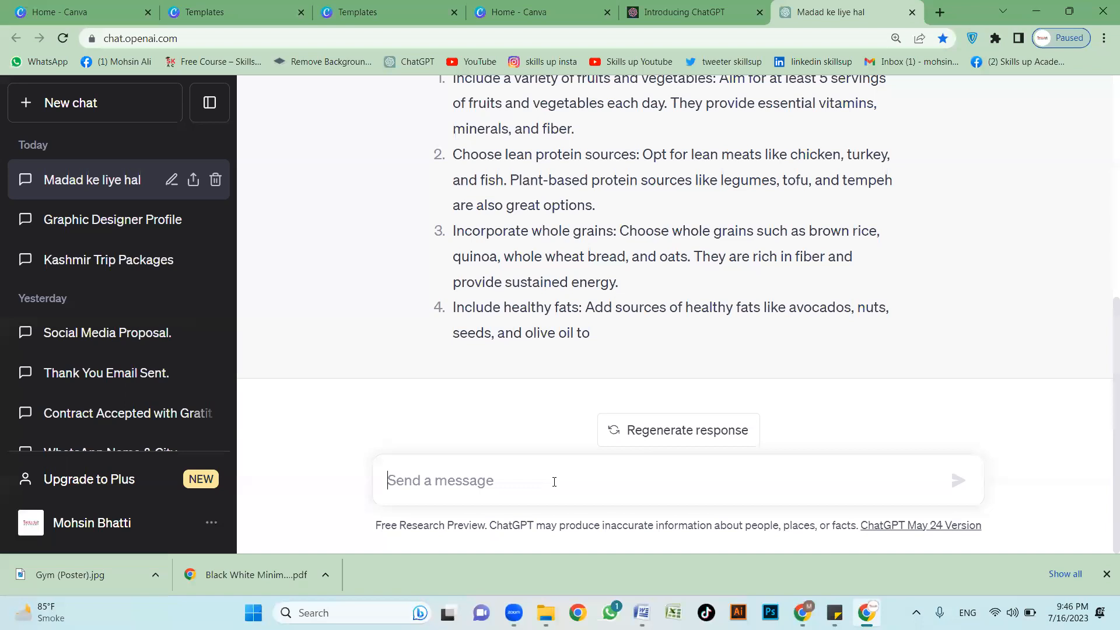
Step: Ask ChatGPT to write a leave application in the Urdu language
text(leave application likh do urdu k)
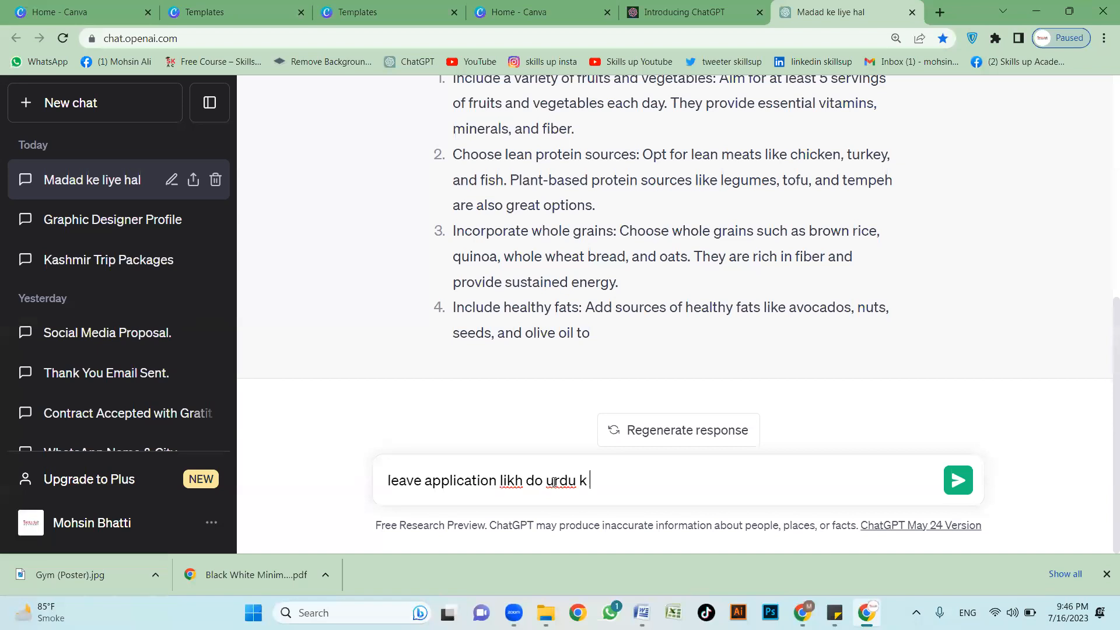
key(BackSpace)
key(BackSpace)
text(language main)
key(Return)
scroll(645, 390, down, 1)
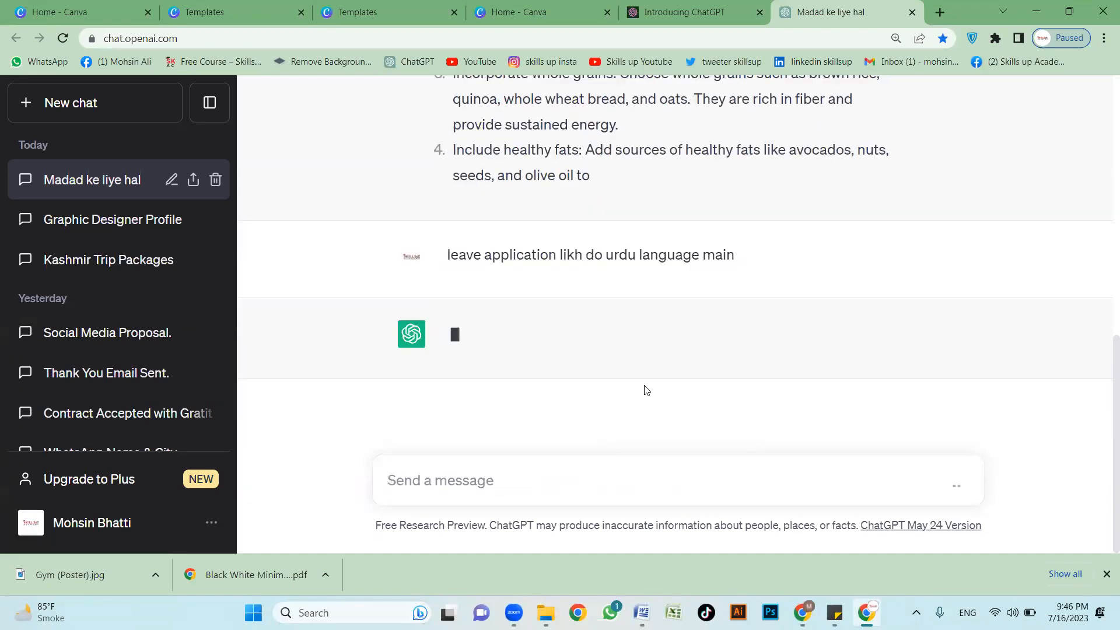